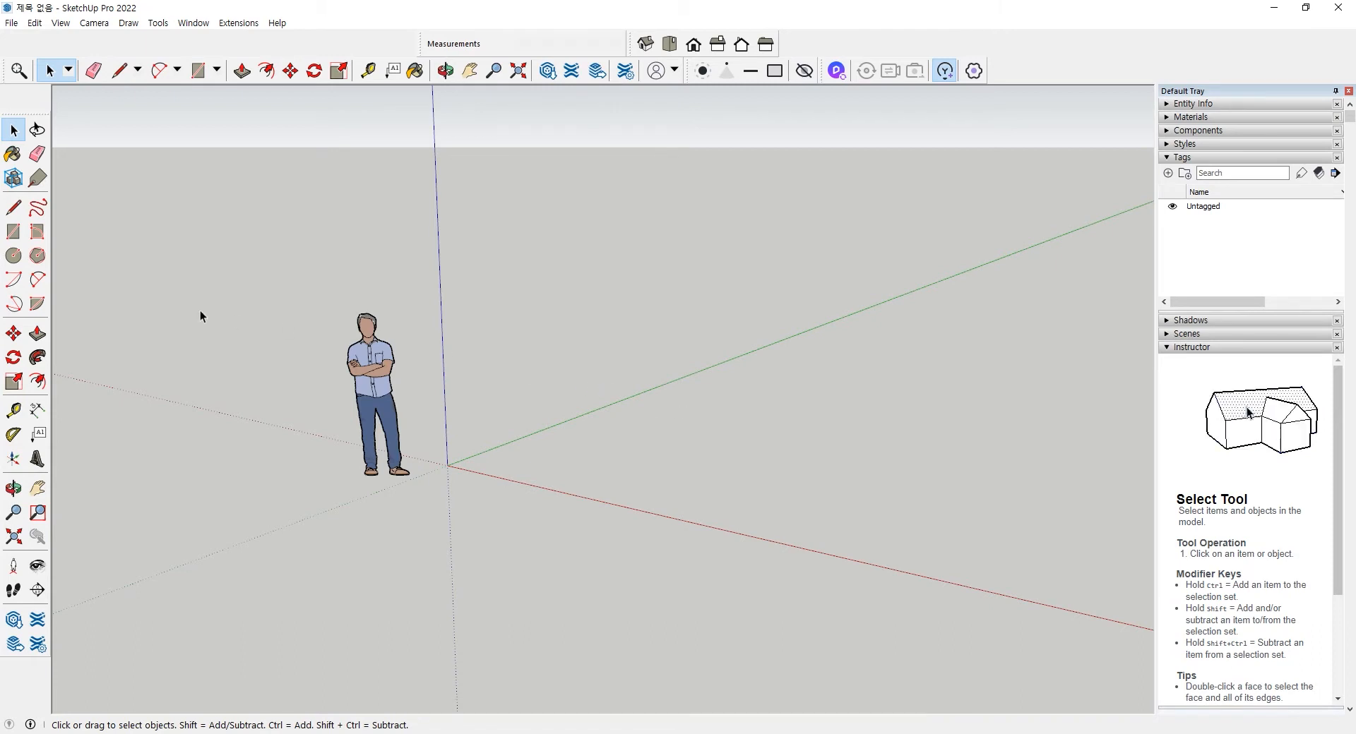
Step: Examine the length, area, volume and angle unit settings in the Model Info units section
click(12, 232)
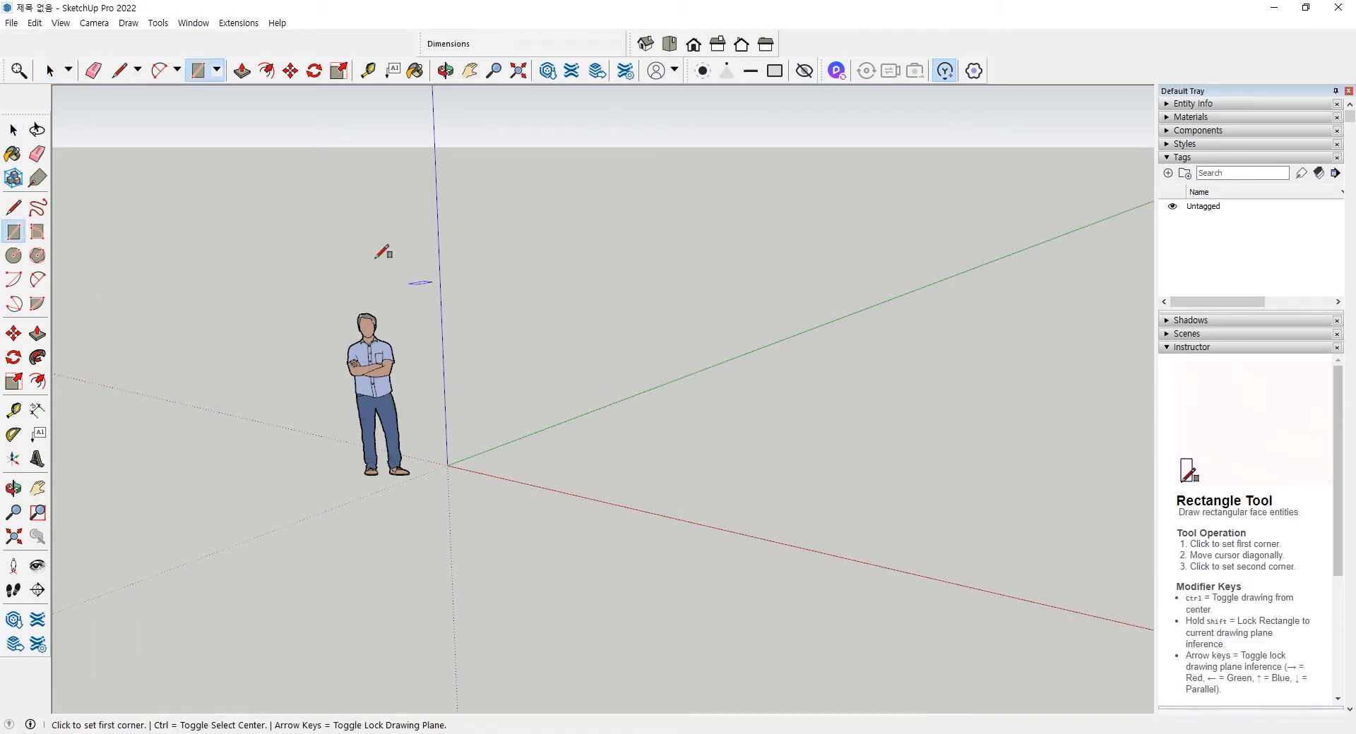
click(193, 22)
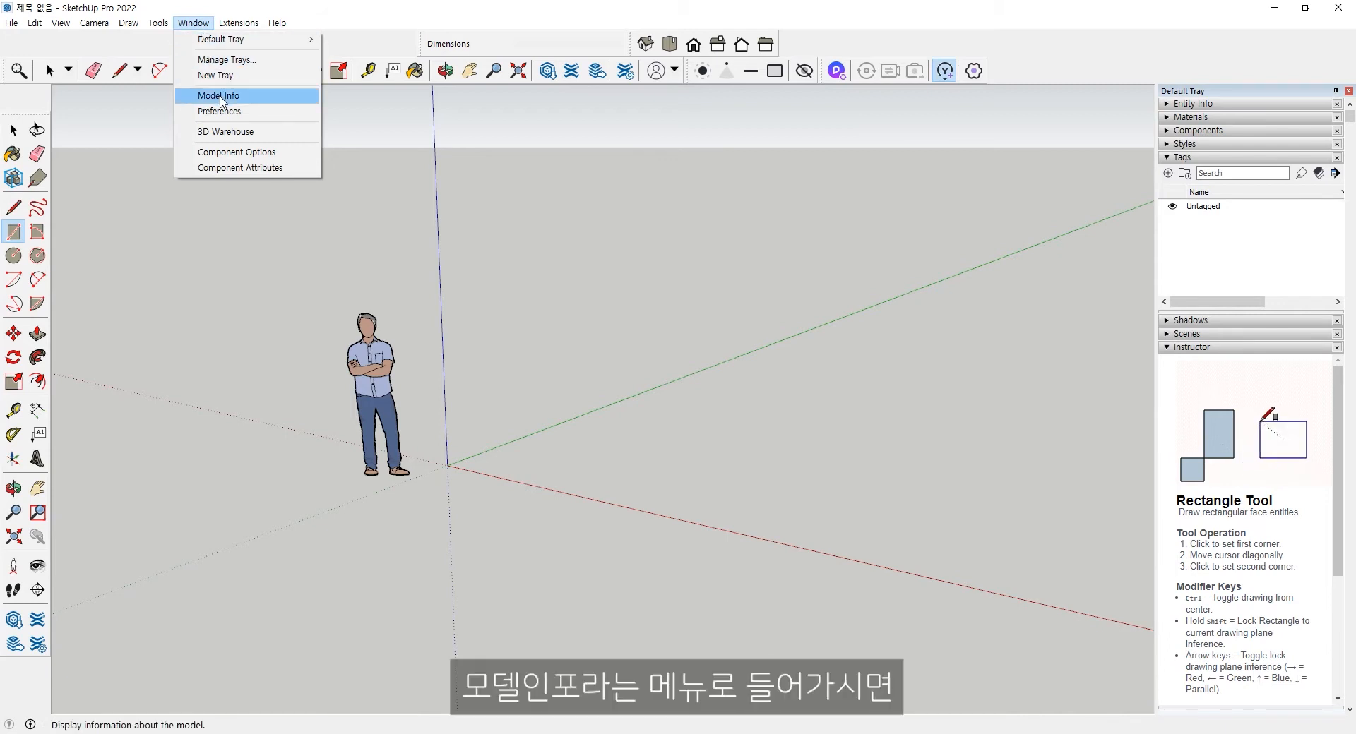
click(242, 99)
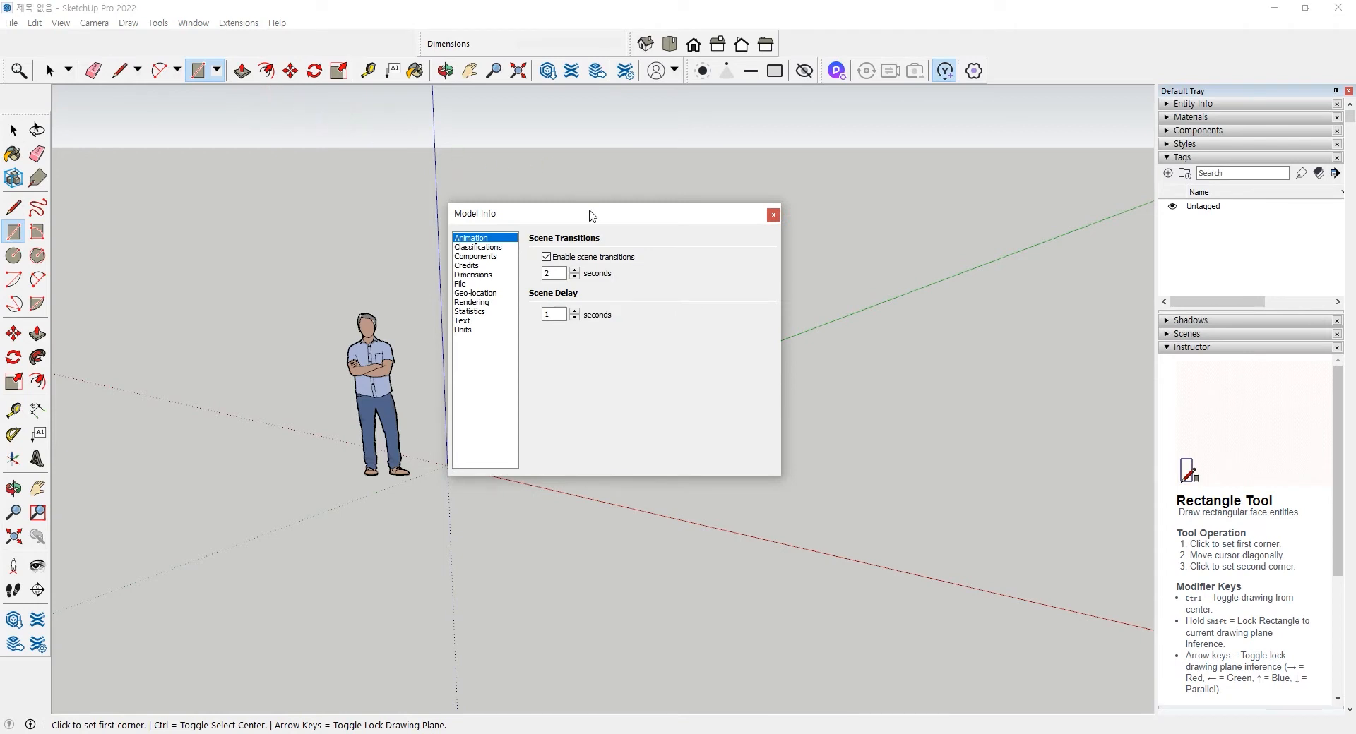
click(468, 331)
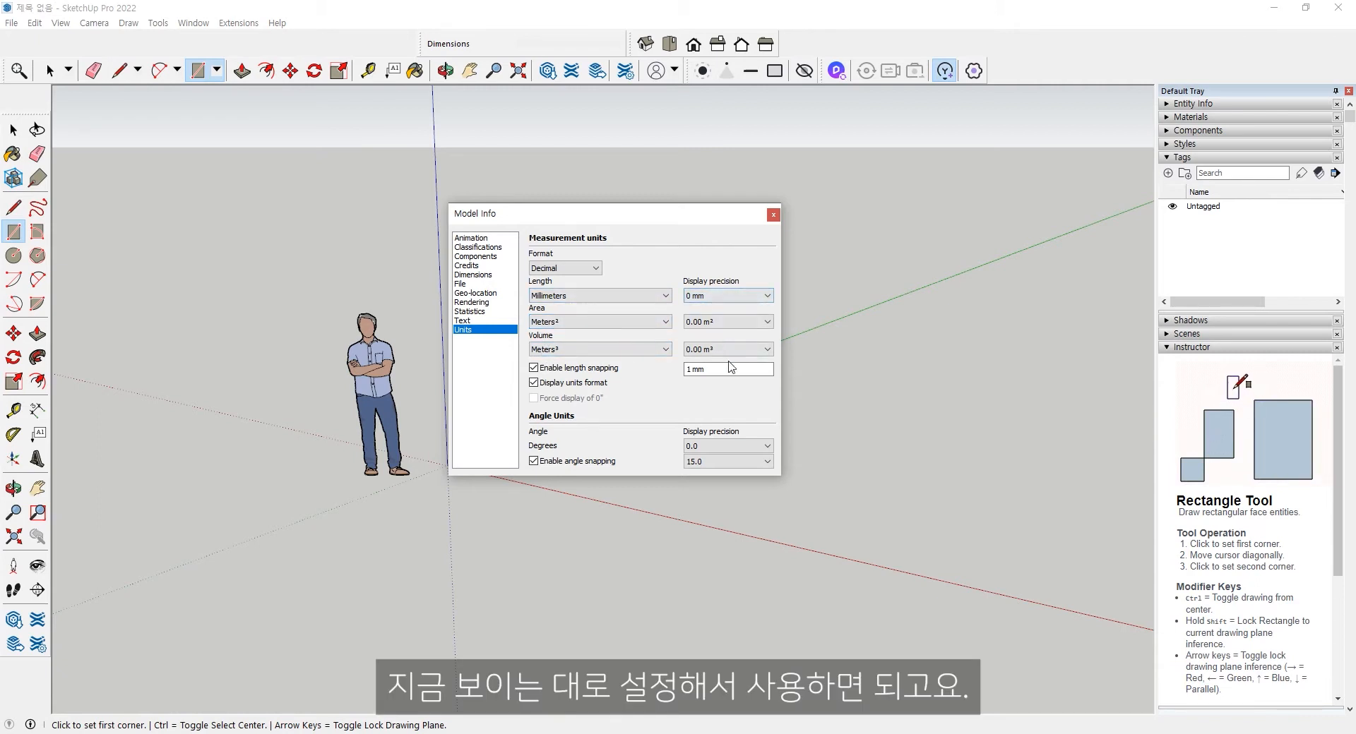
click(772, 215)
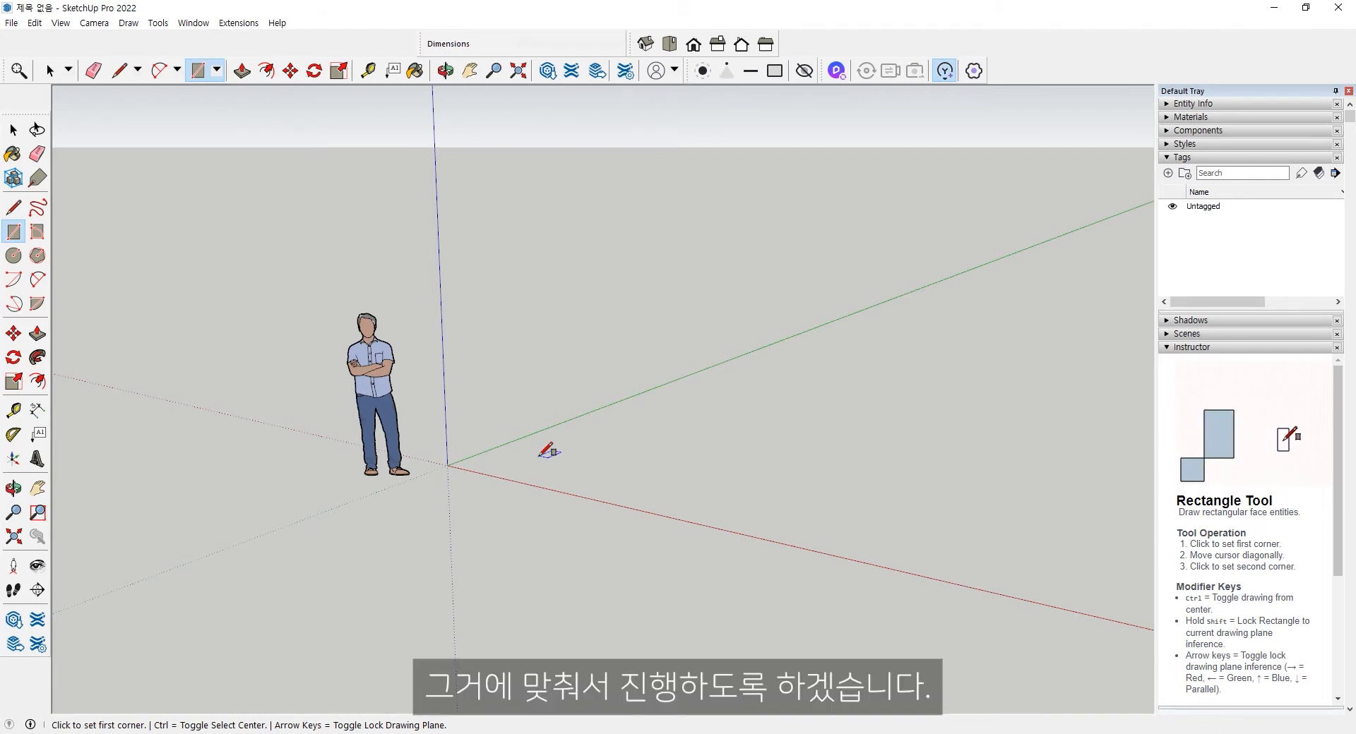
Step: Draw a 5000 × 350 mm rectangle on the ground beside the origin as the wall's footprint
click(540, 456)
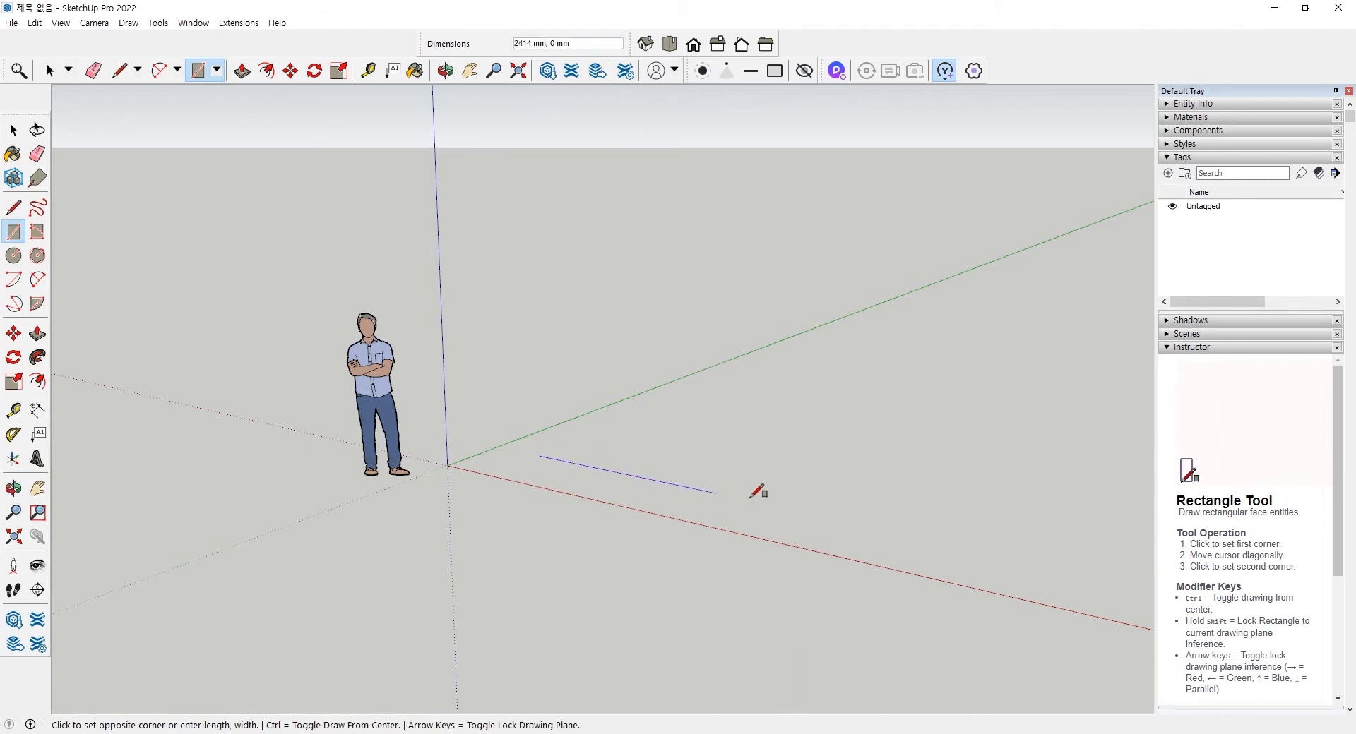
click(896, 505)
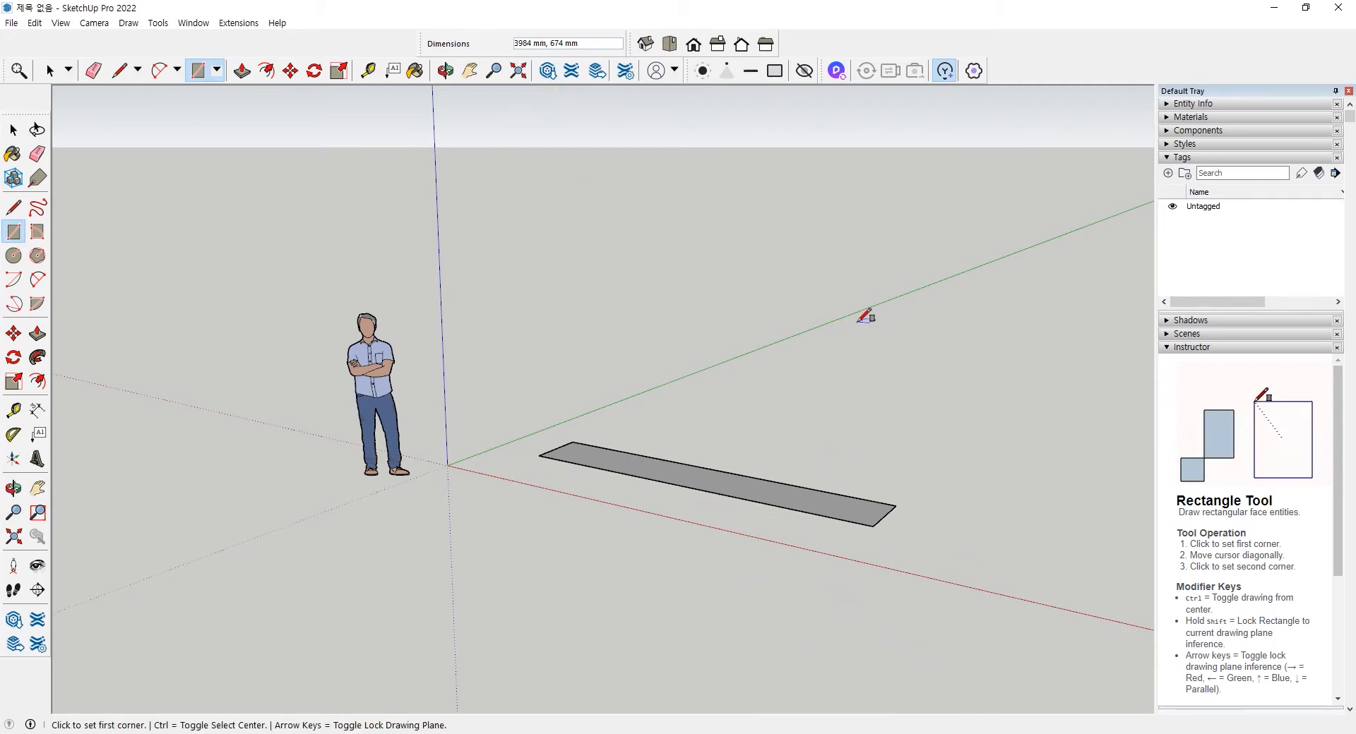
text(5000,)
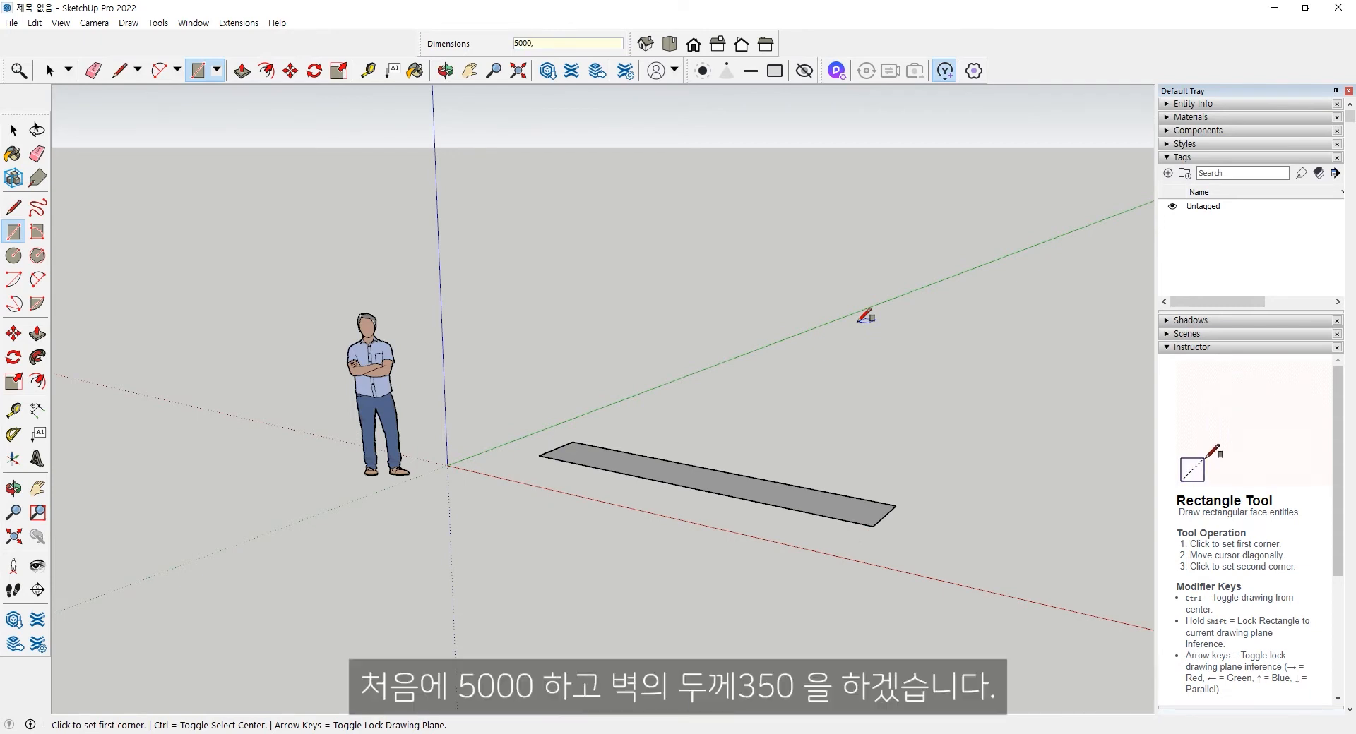
text(350)
key(Return)
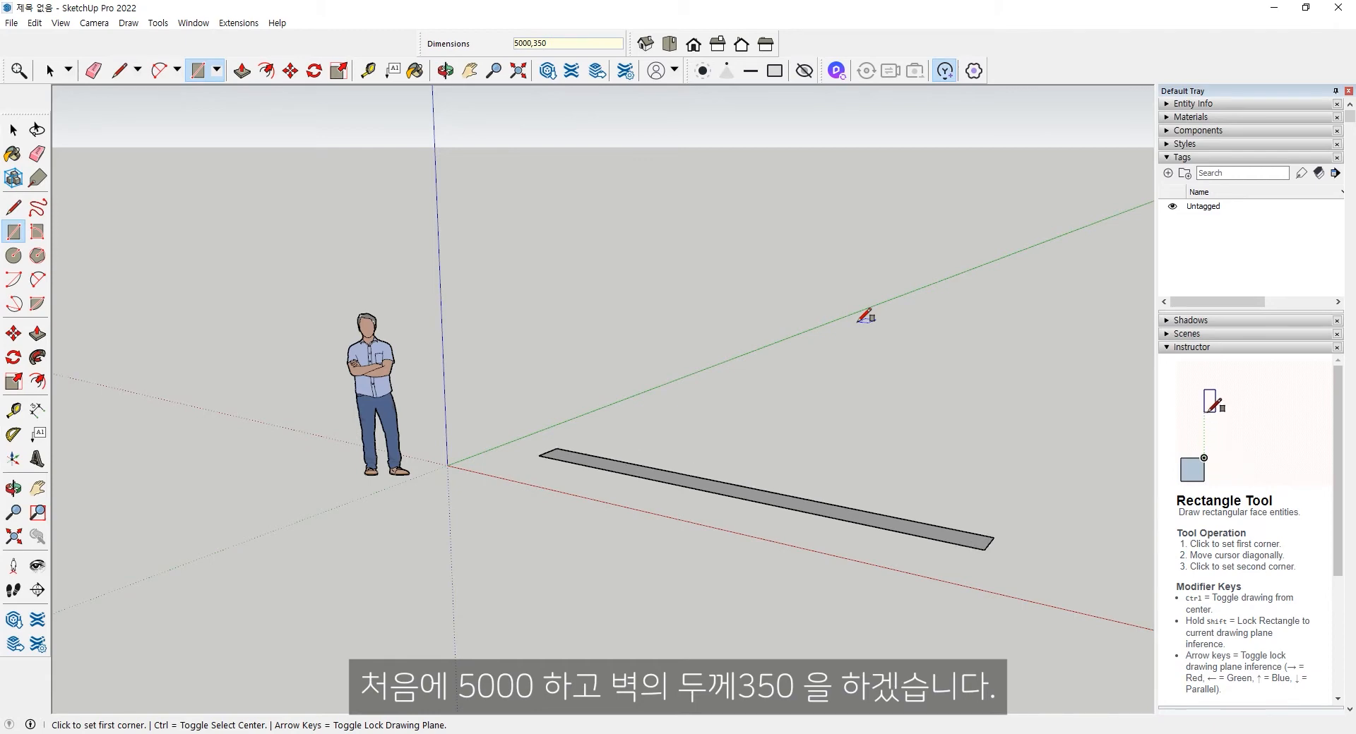
Step: Make the wall footprint's face and its edges into a group
middle_drag(810, 523, 780, 565)
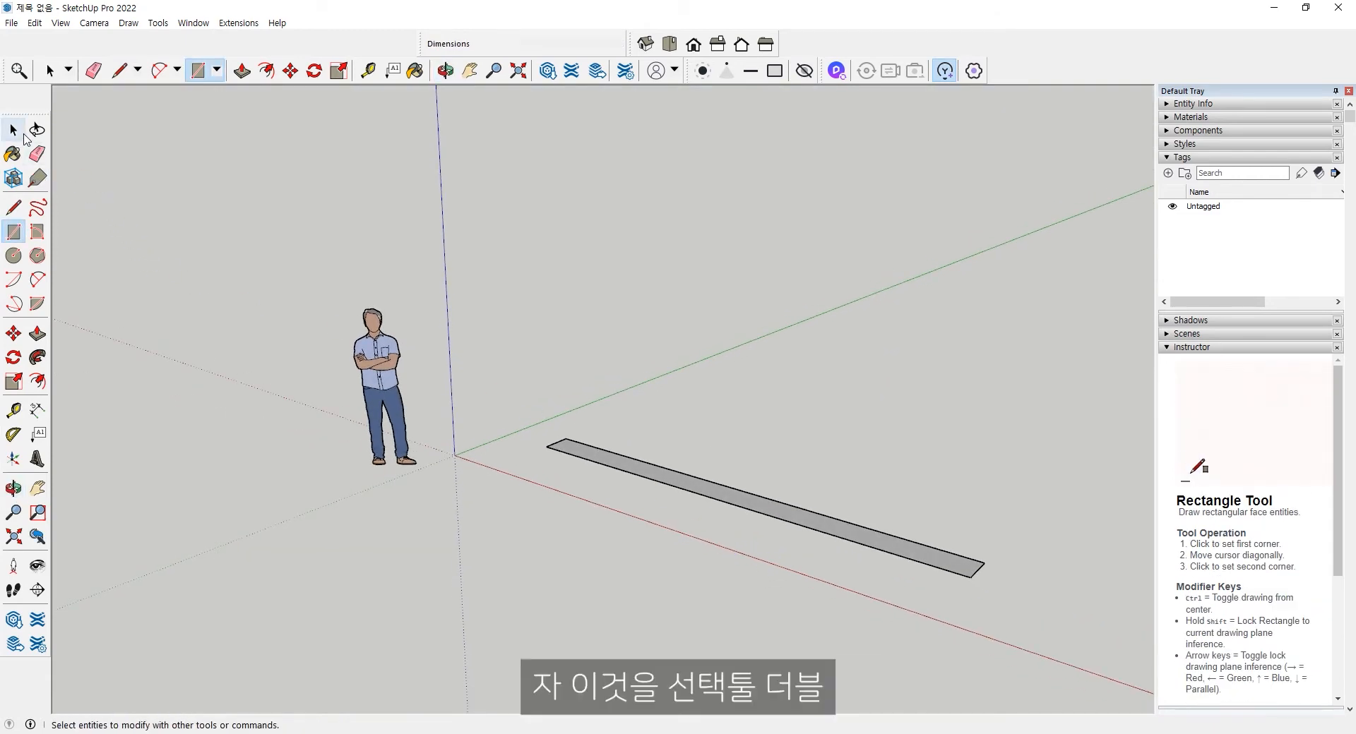
click(20, 134)
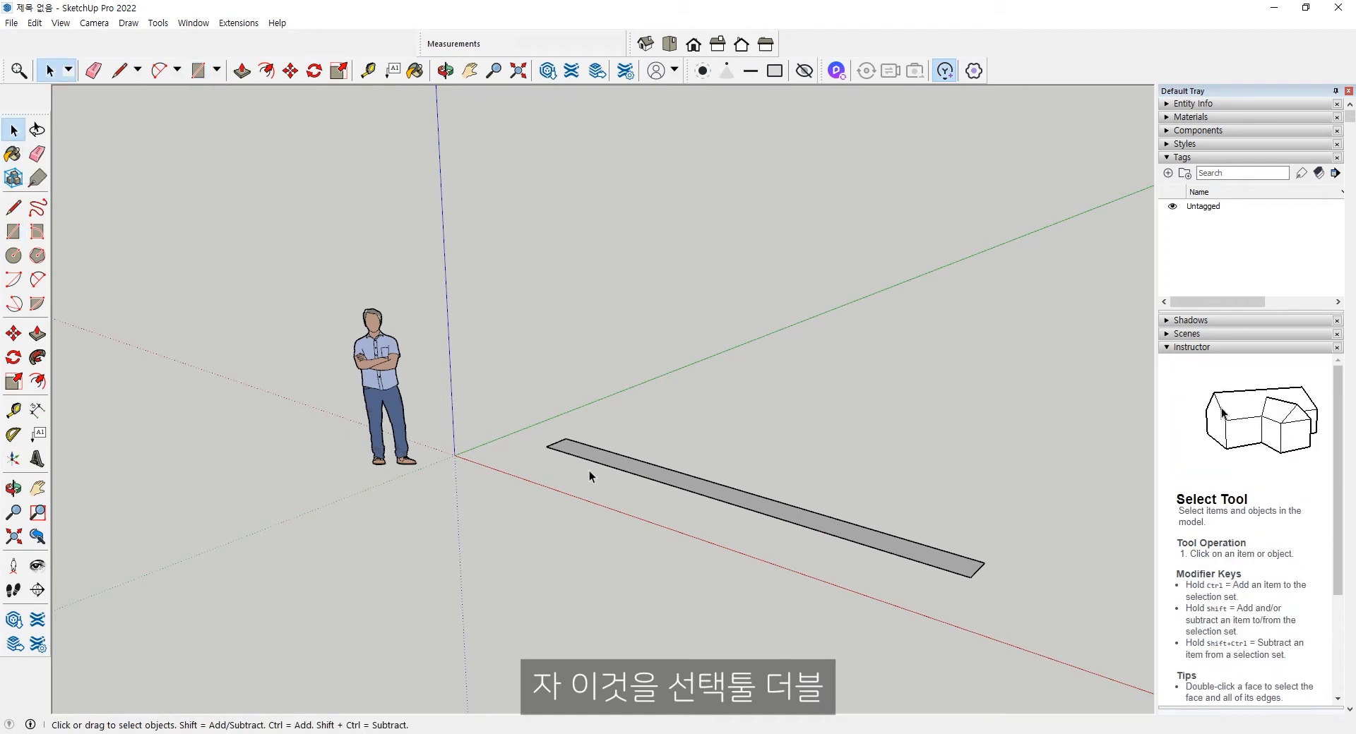
double_click(669, 483)
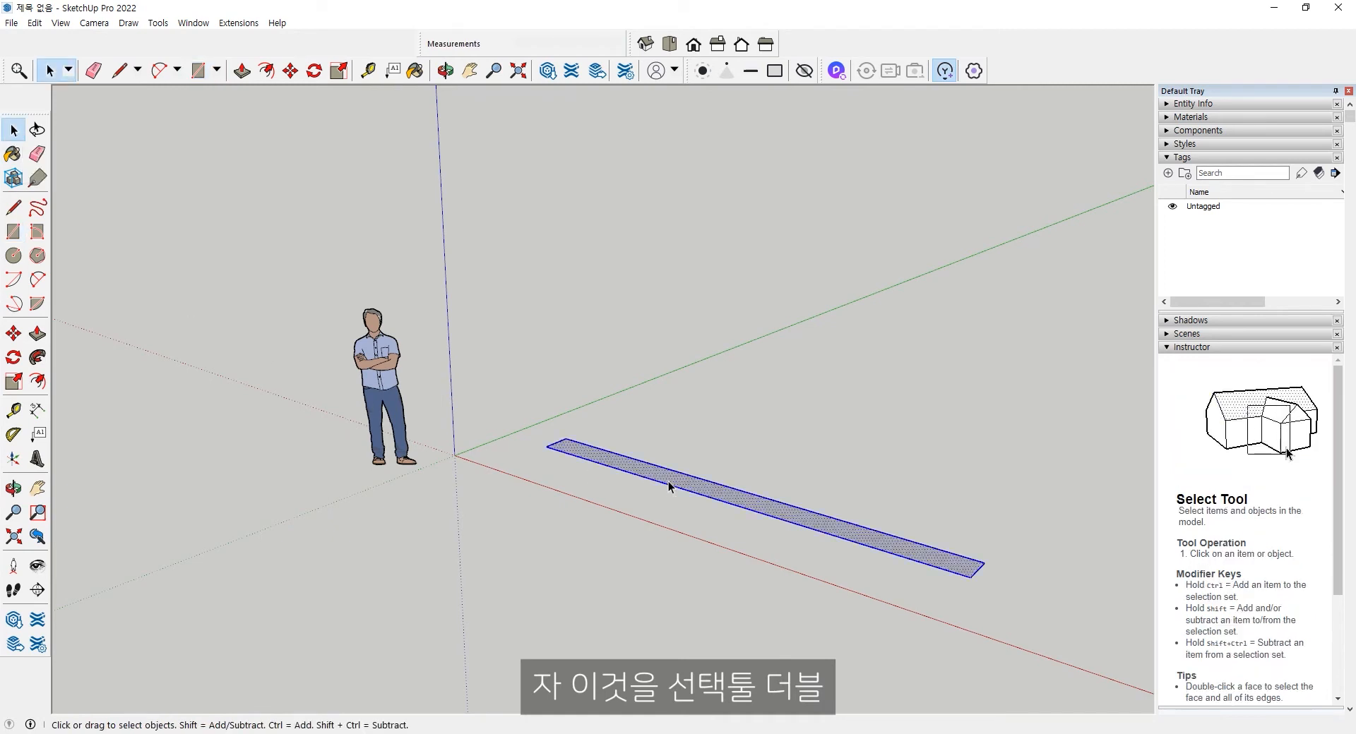
right_click(732, 501)
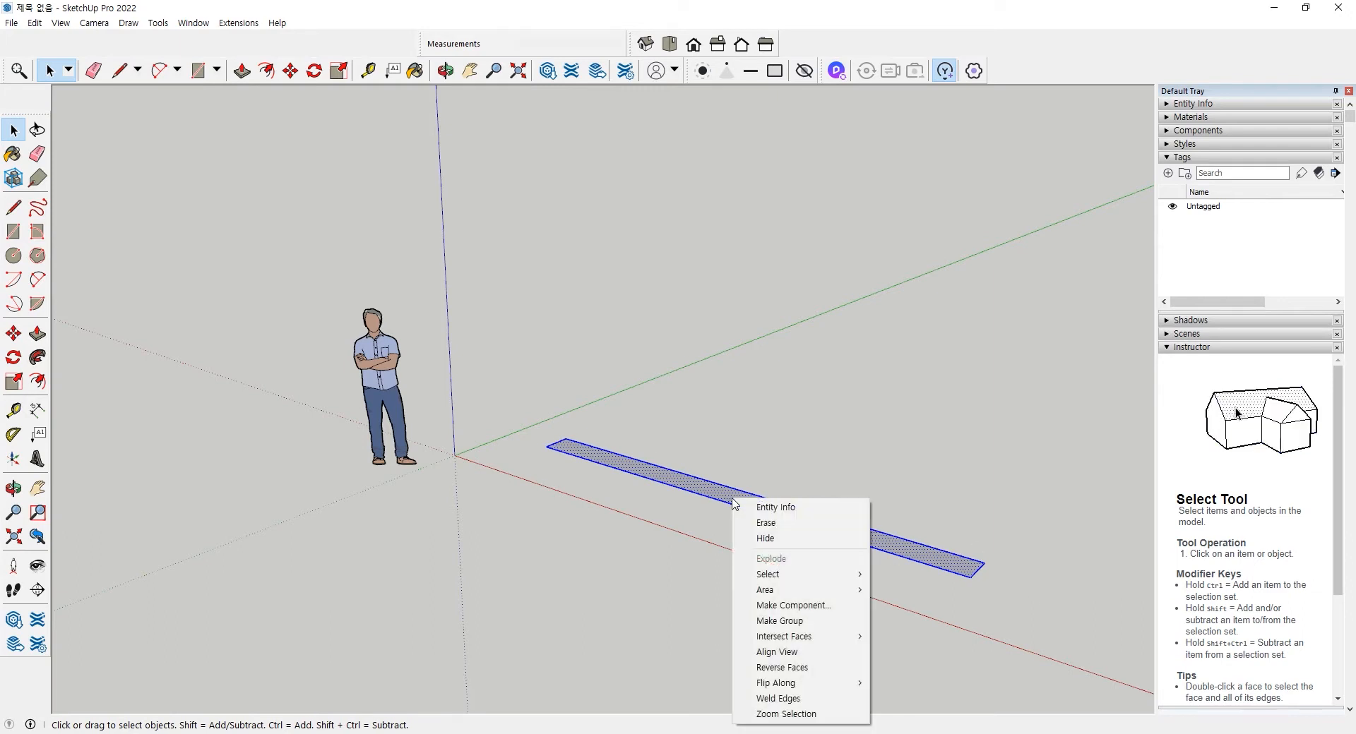
click(787, 621)
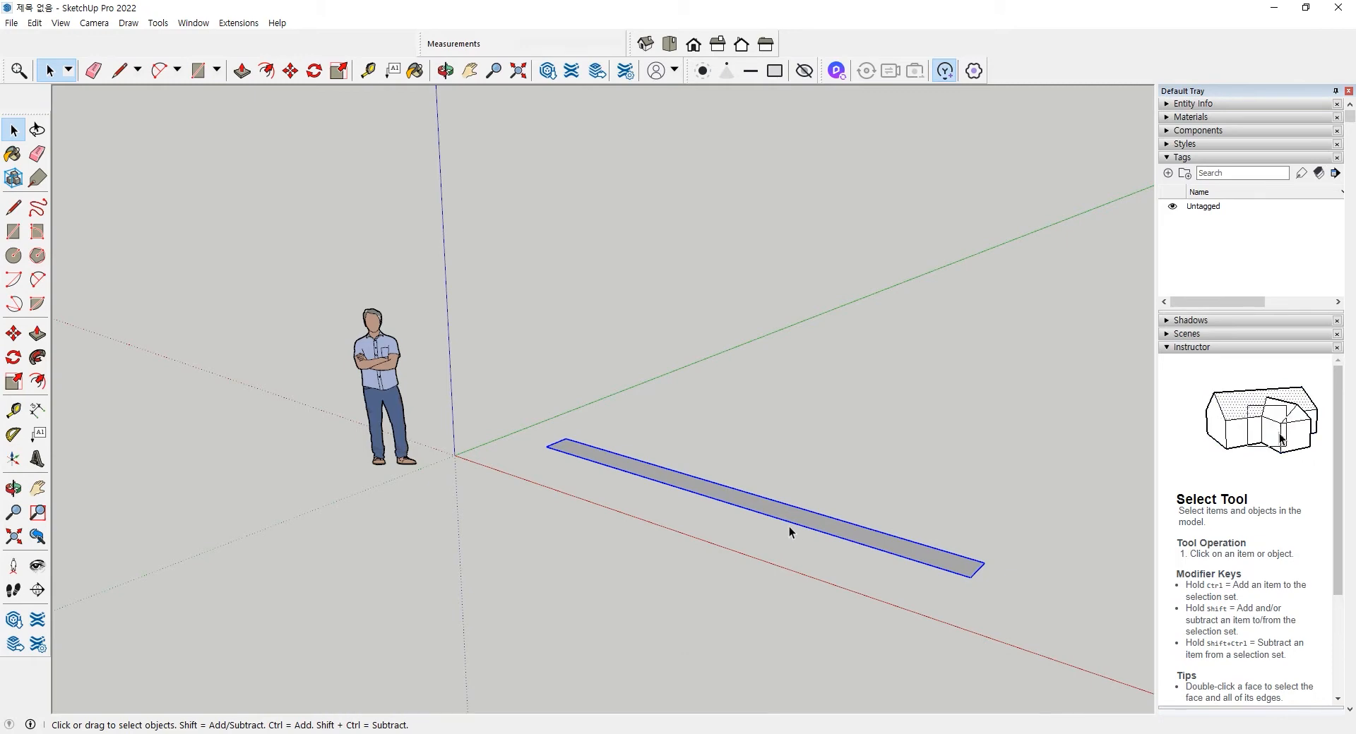
Step: Inside the group, push/pull the footprint up into a wall 2400 mm high and exit the group
double_click(767, 506)
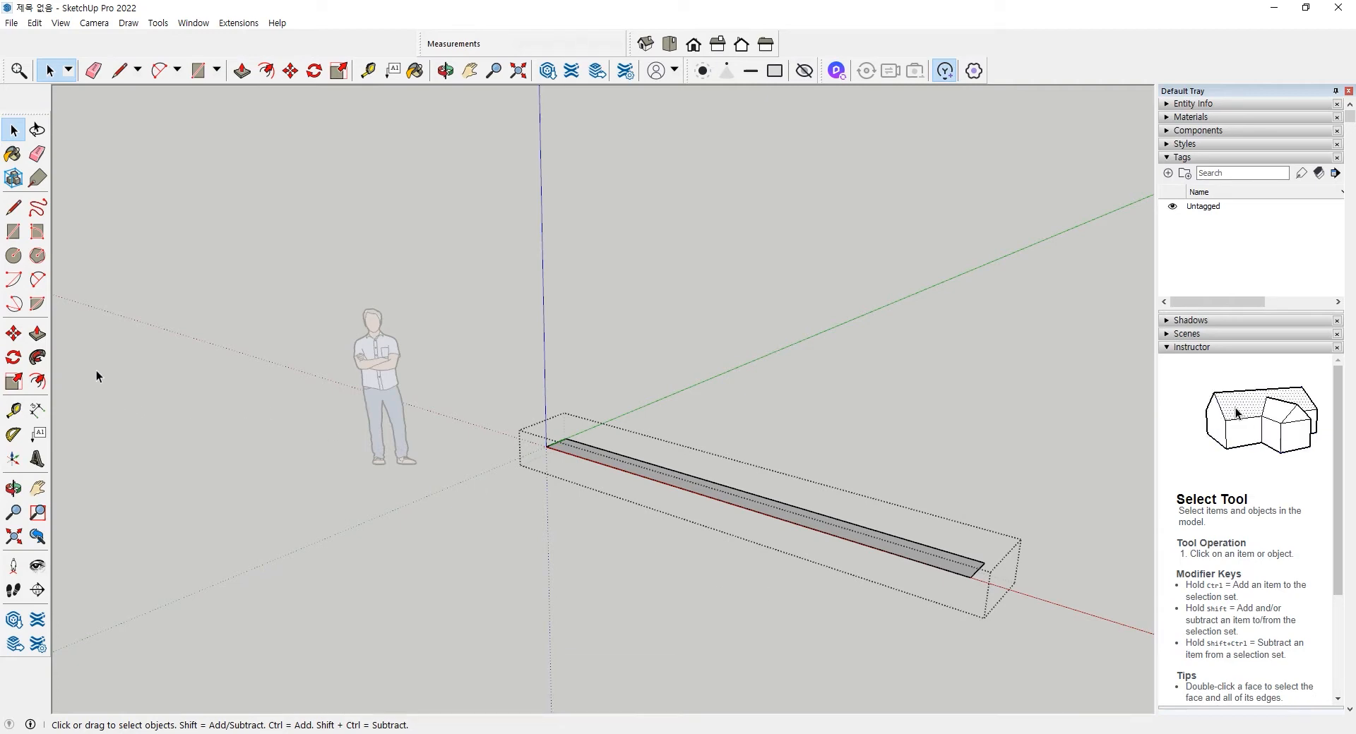
click(38, 333)
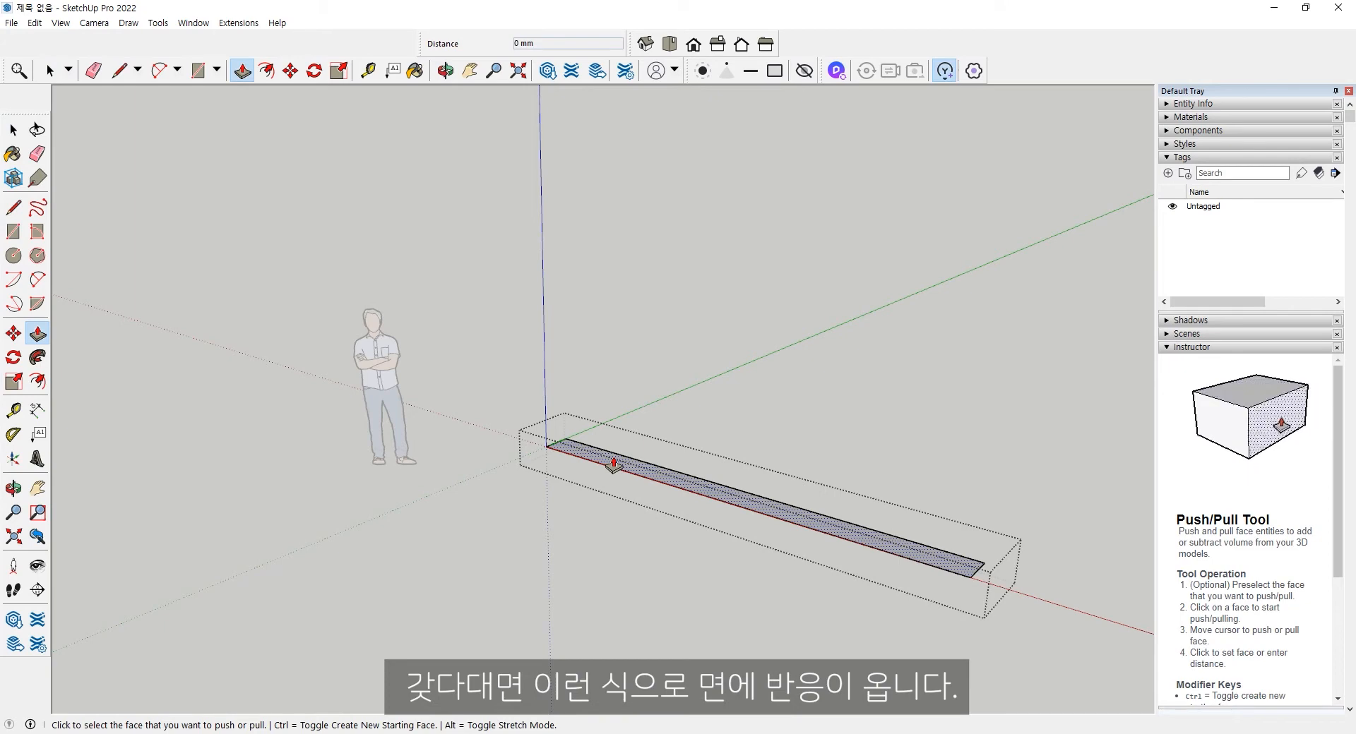
scroll(614, 464, up, 5)
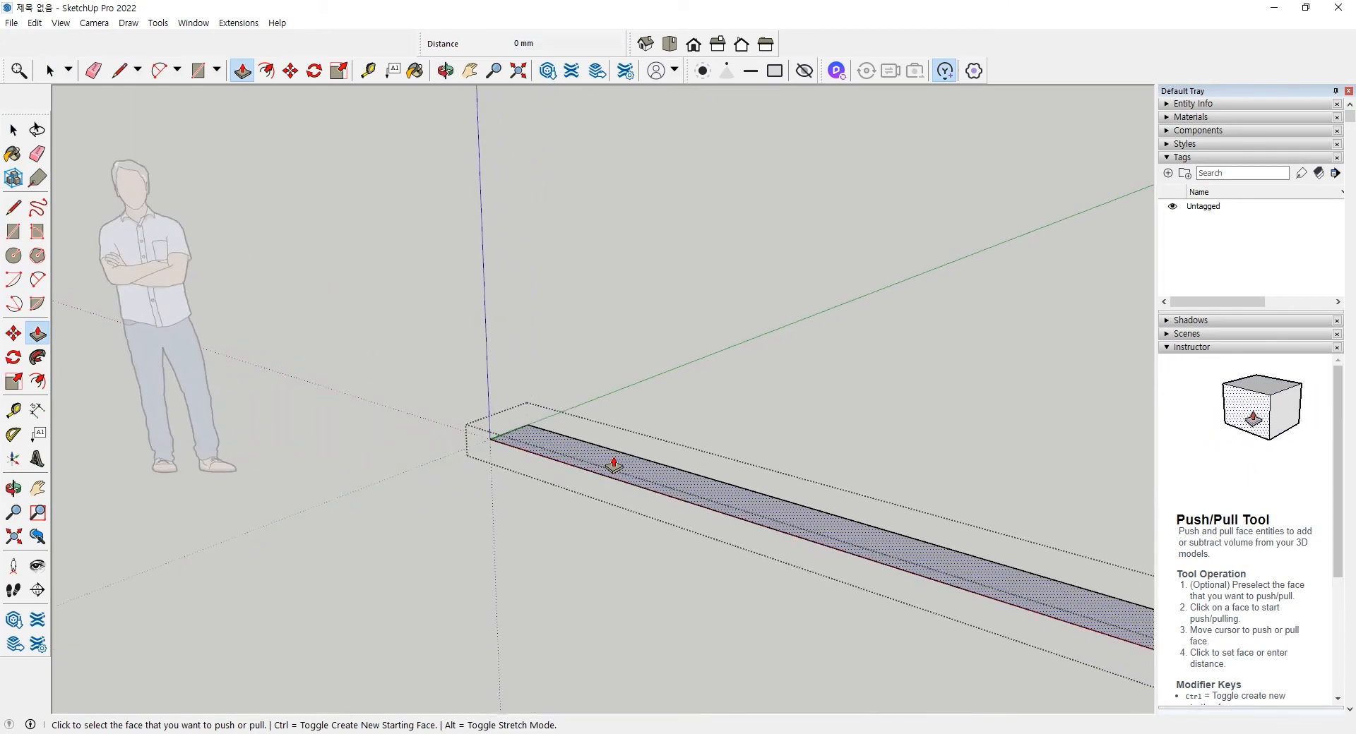
scroll(614, 464, down, 4)
click(613, 465)
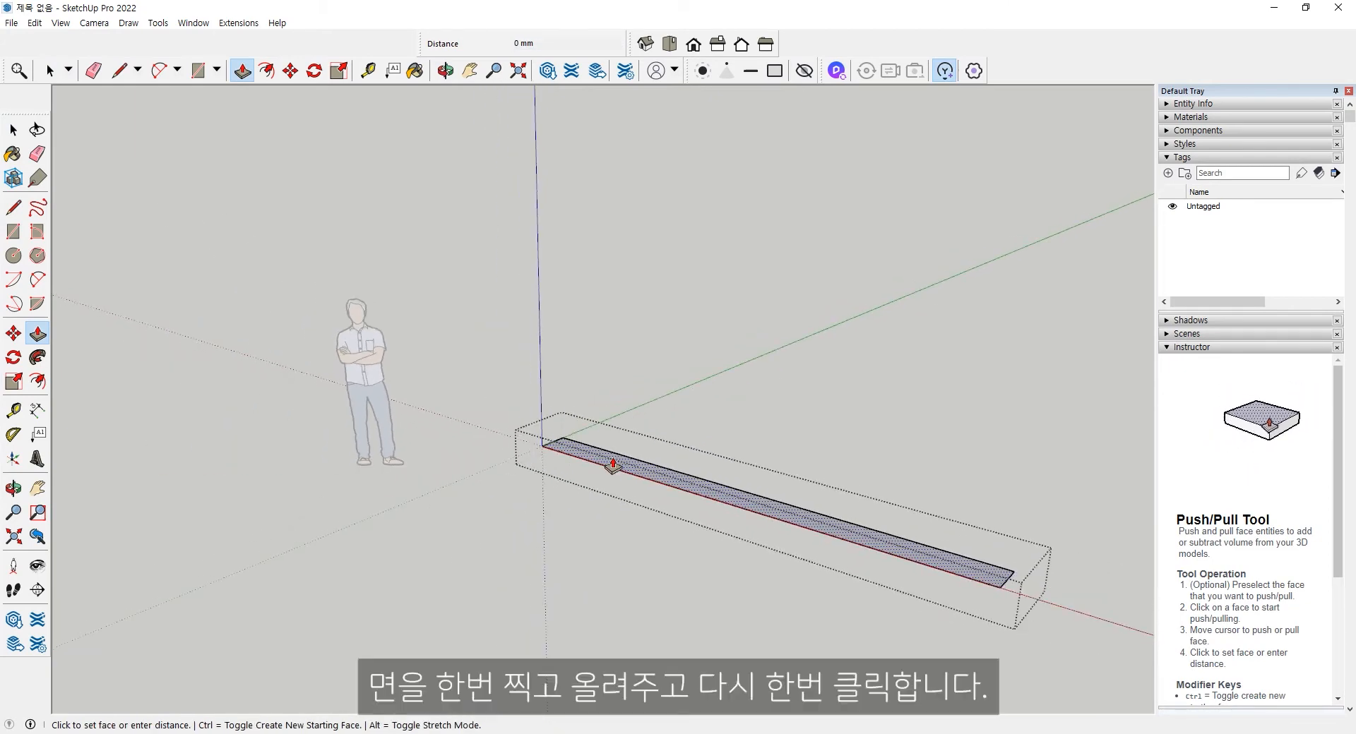
click(619, 389)
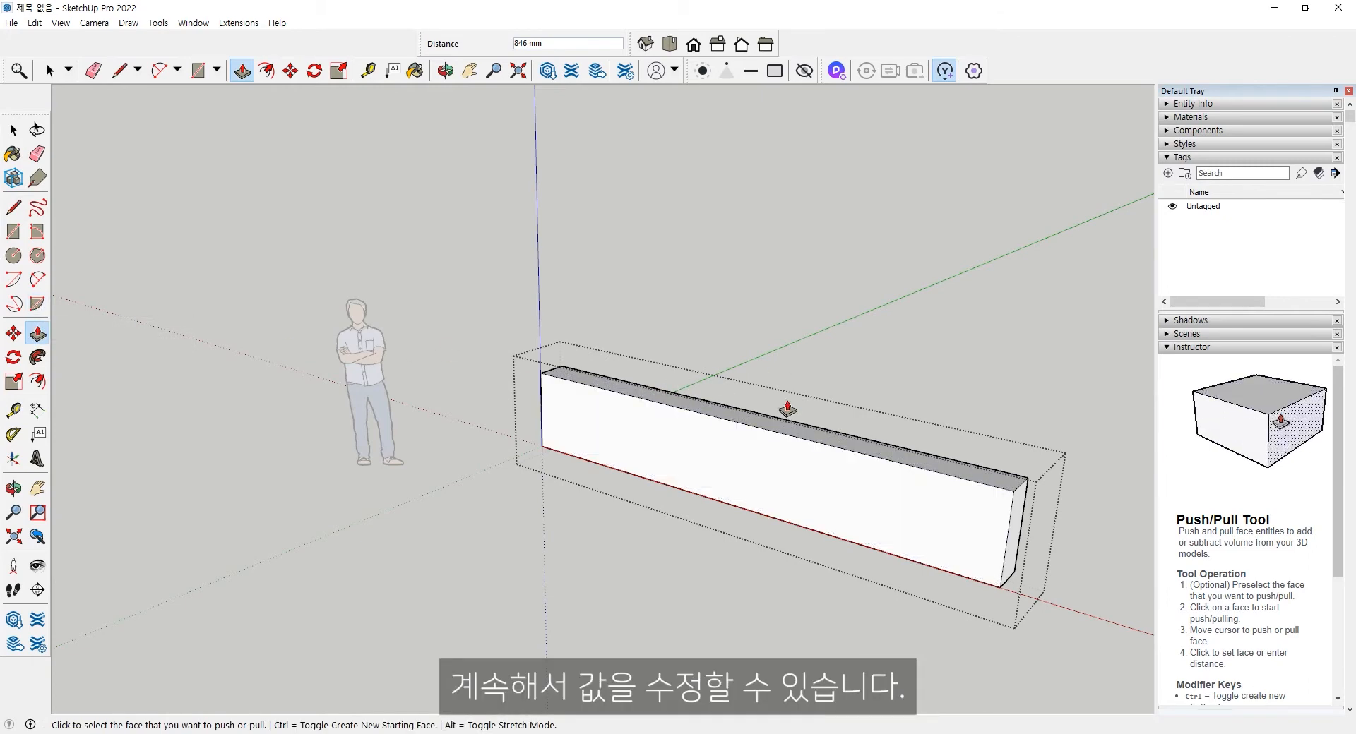
text(2)
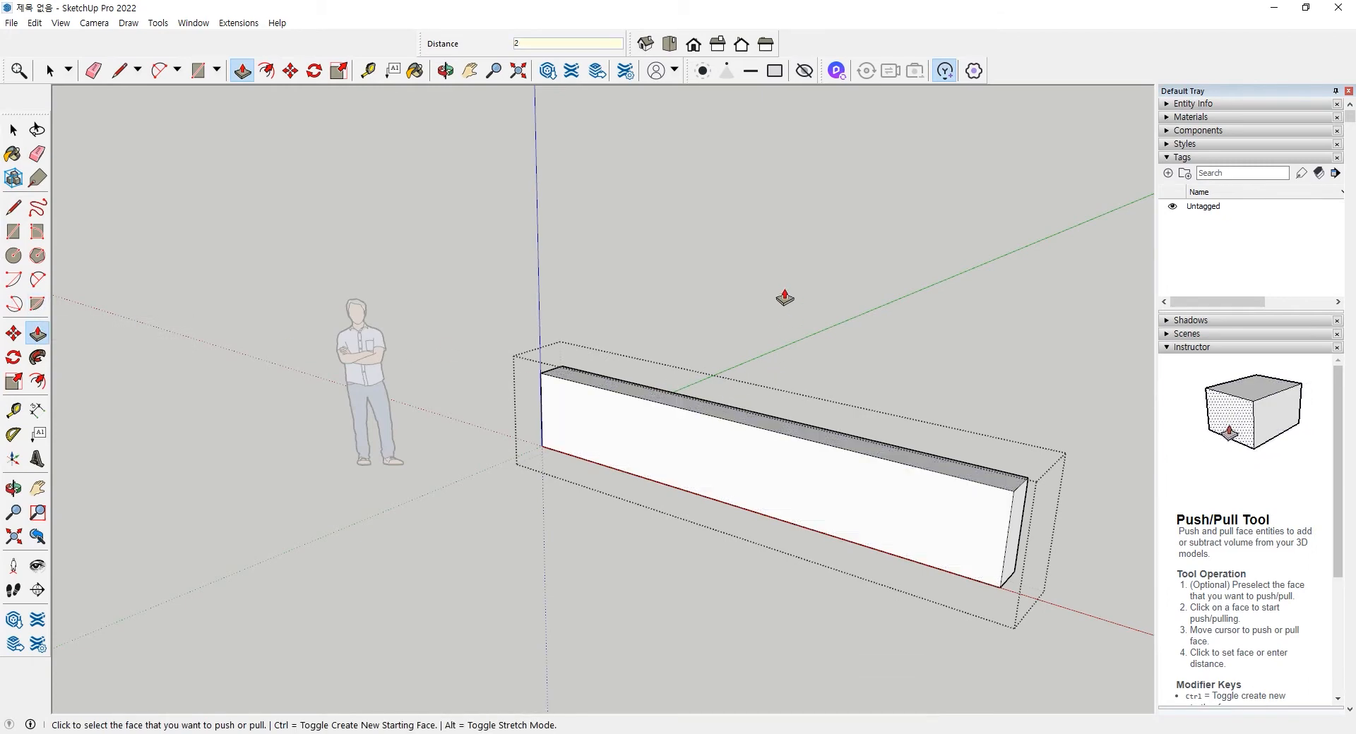
text(400)
key(Return)
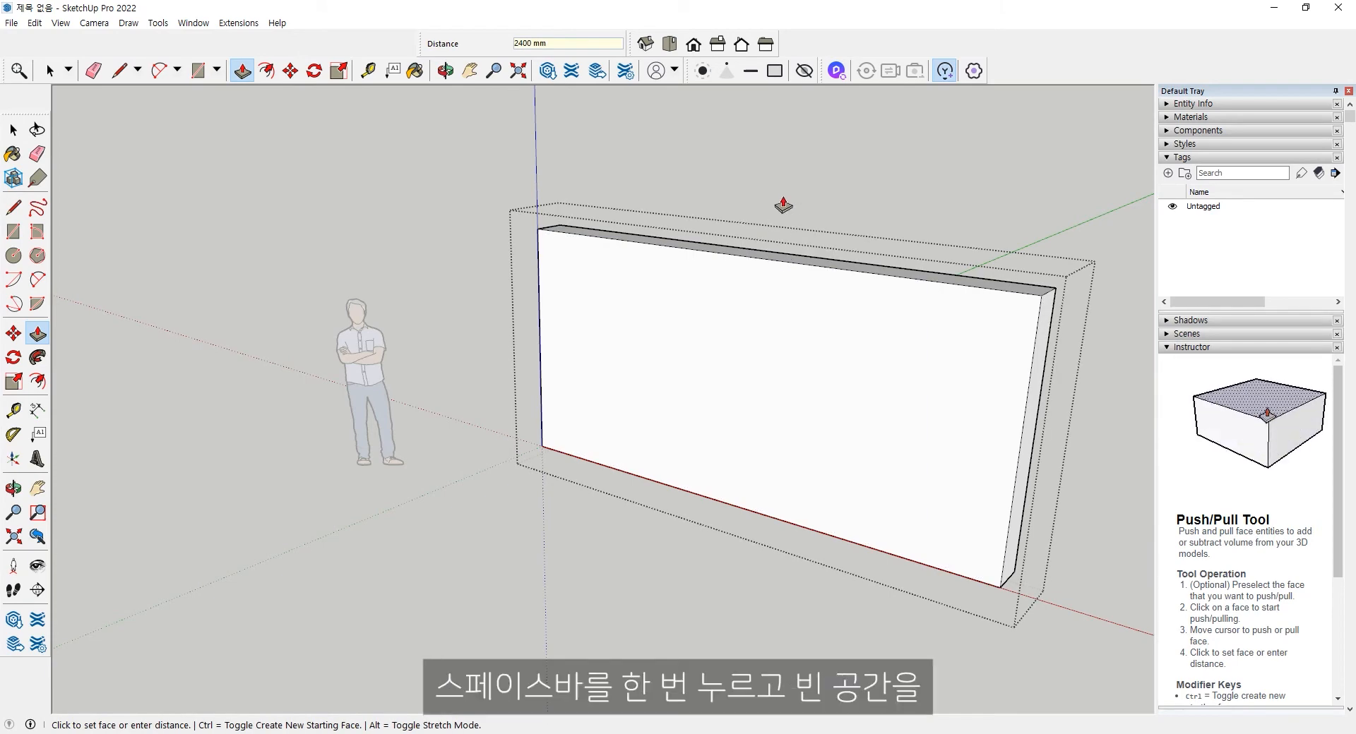
key(space)
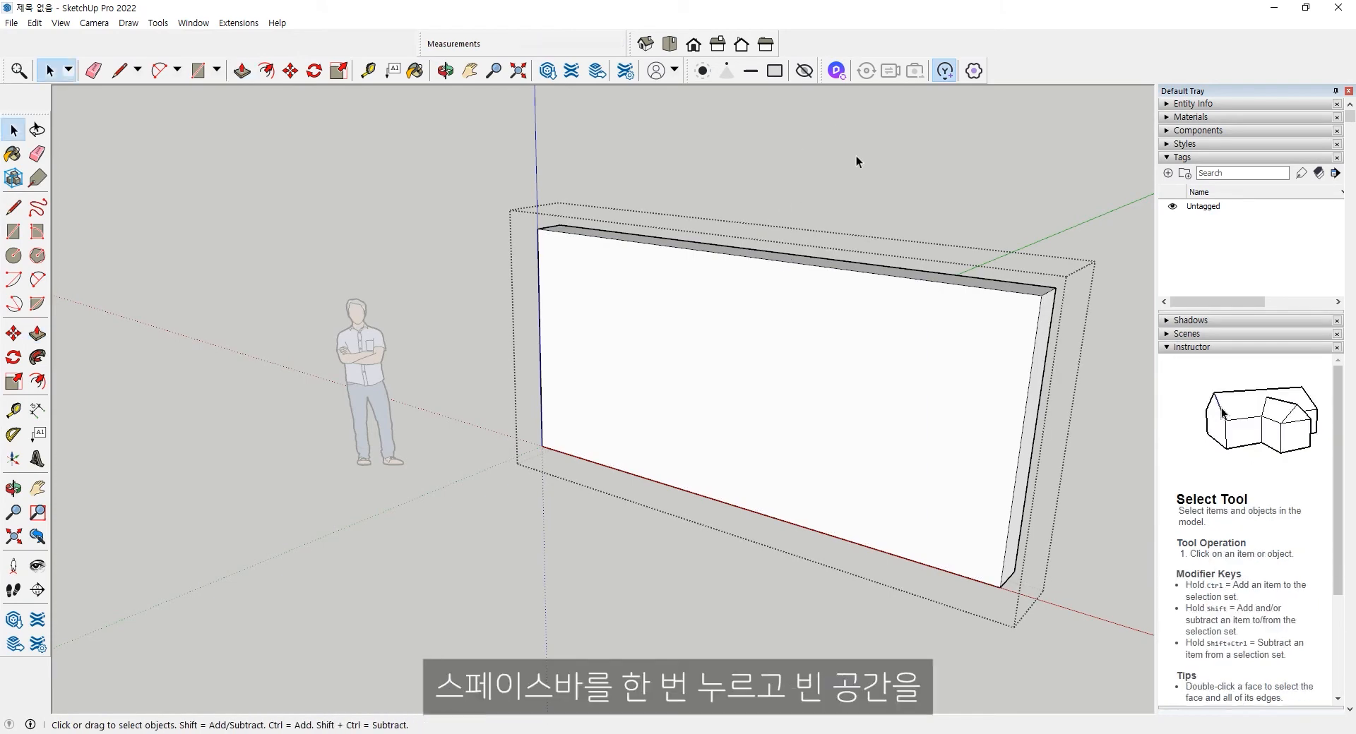
click(880, 146)
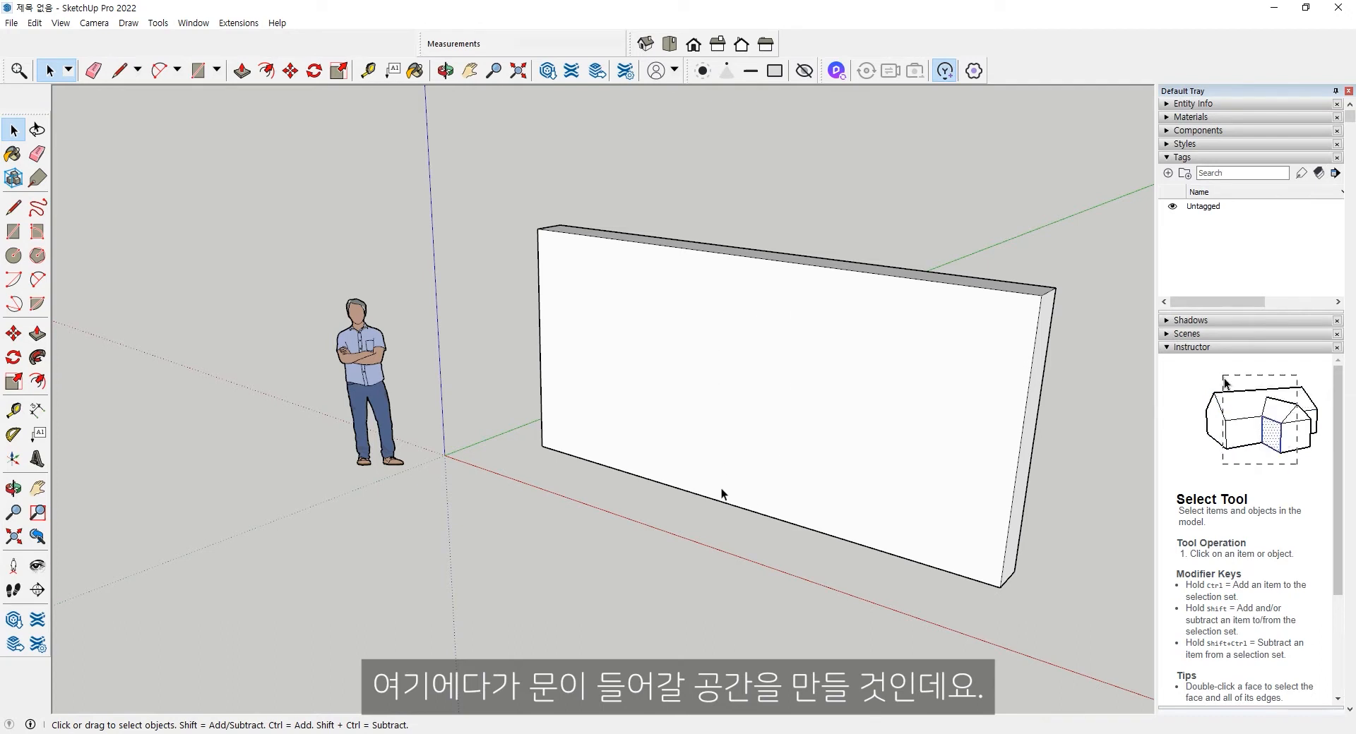
Step: Try to draw a 1000 × 2200 mm door rectangle on the wall's front face, and undo it
click(11, 233)
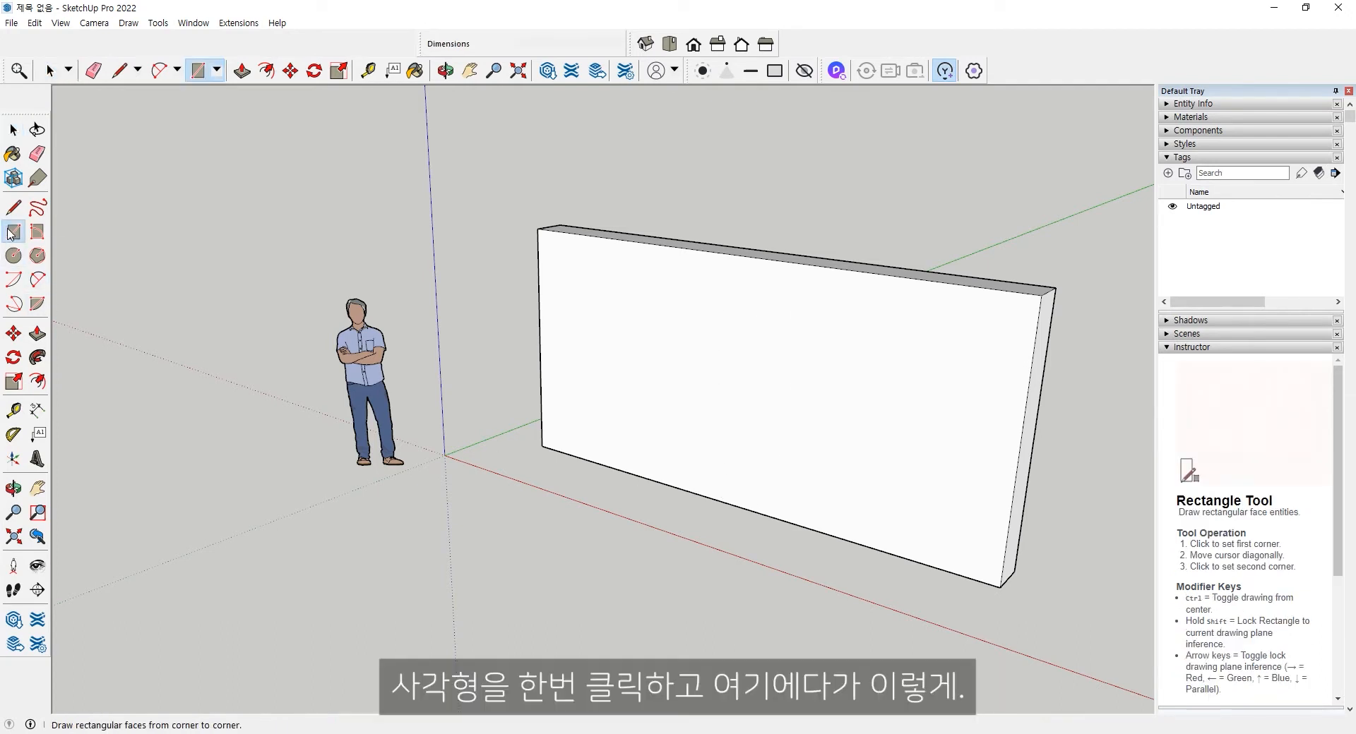
click(721, 288)
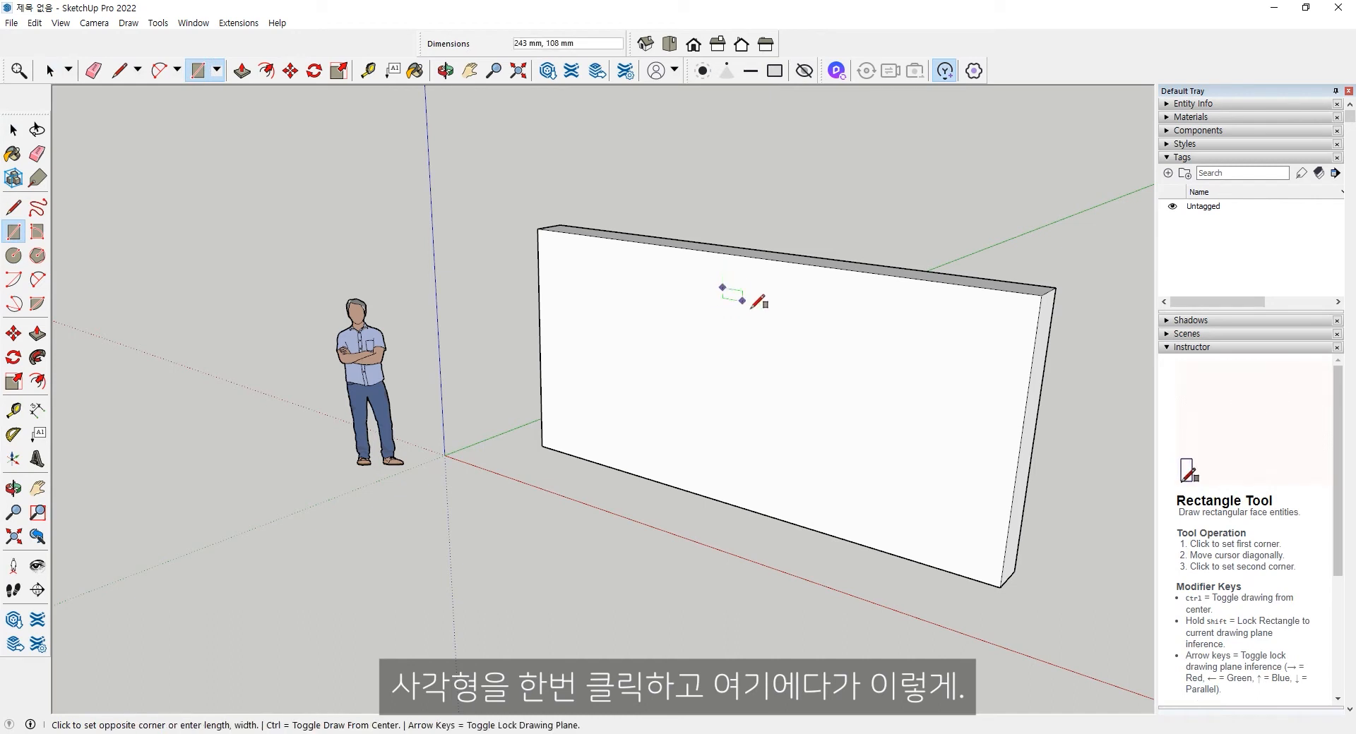
click(748, 484)
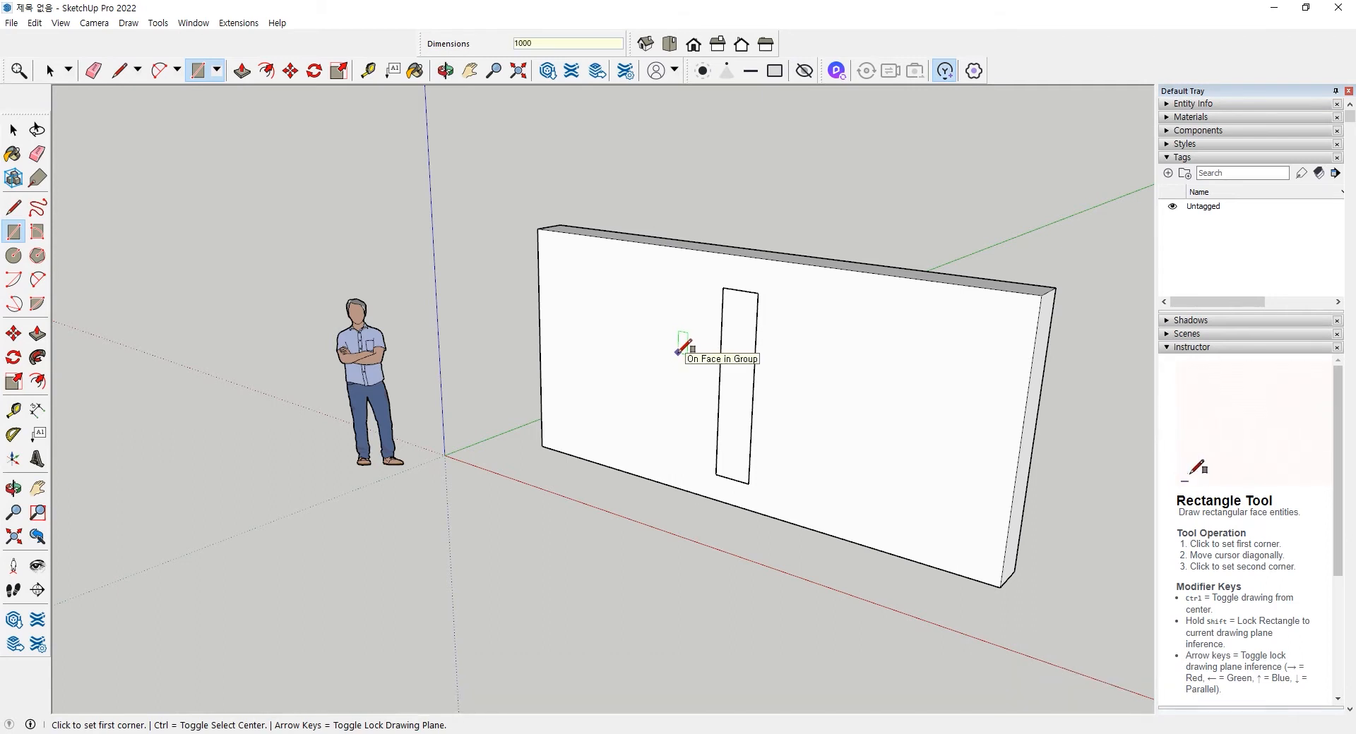
text(0)
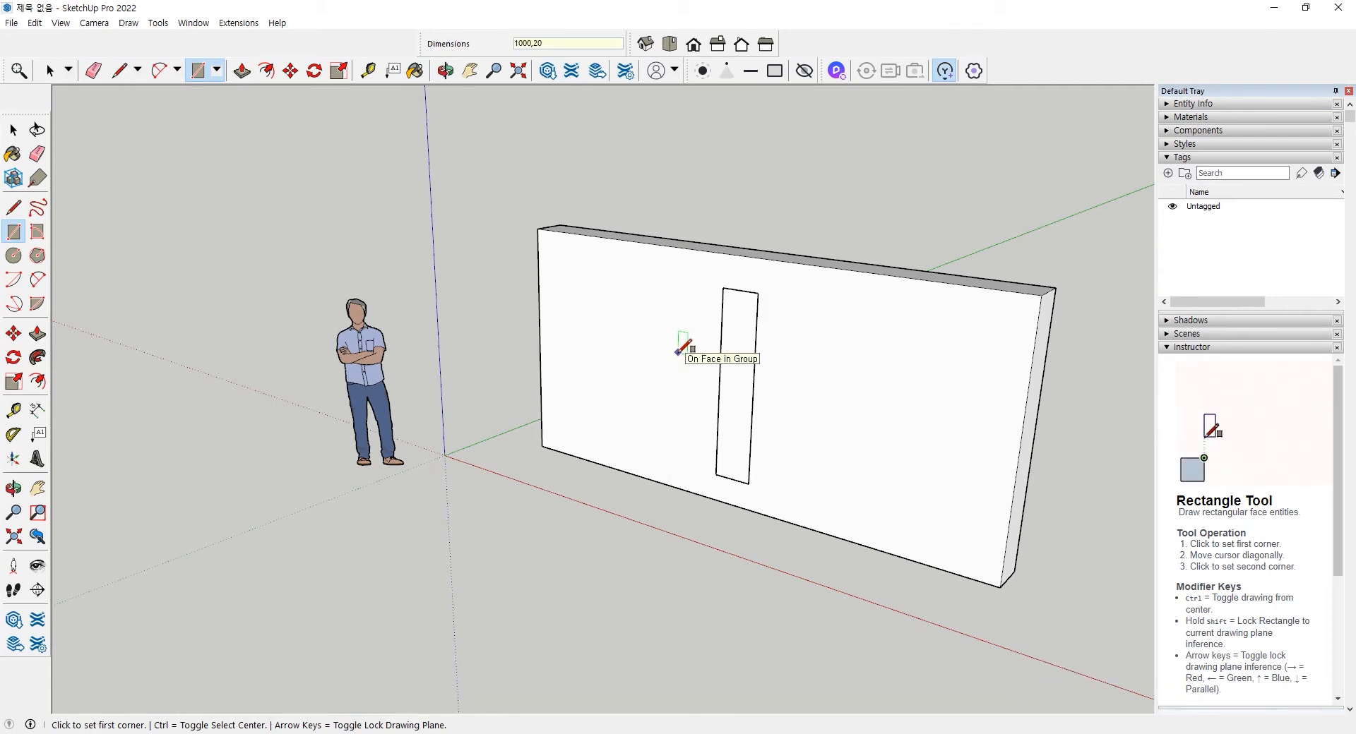
text(00)
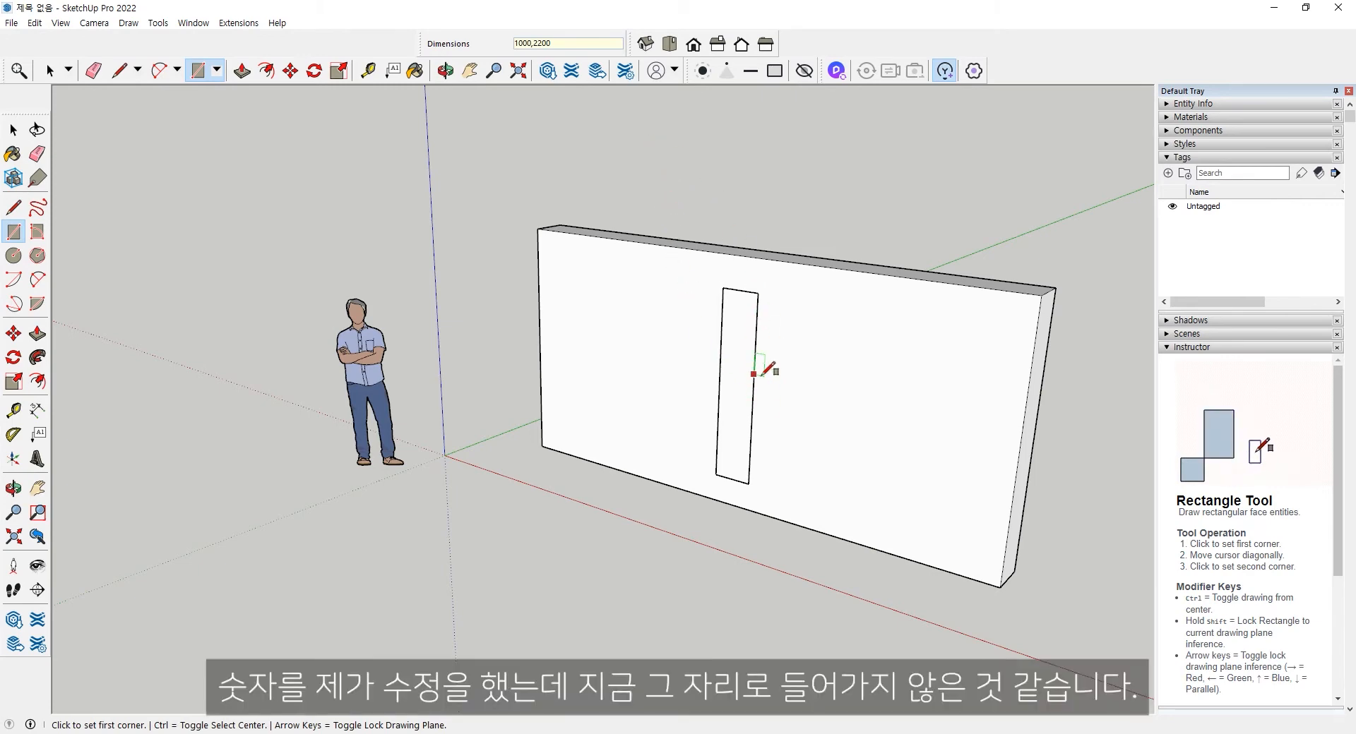
mouse_move(764, 385)
middle_down()
mouse_move(811, 390)
mouse_move(762, 395)
middle_up()
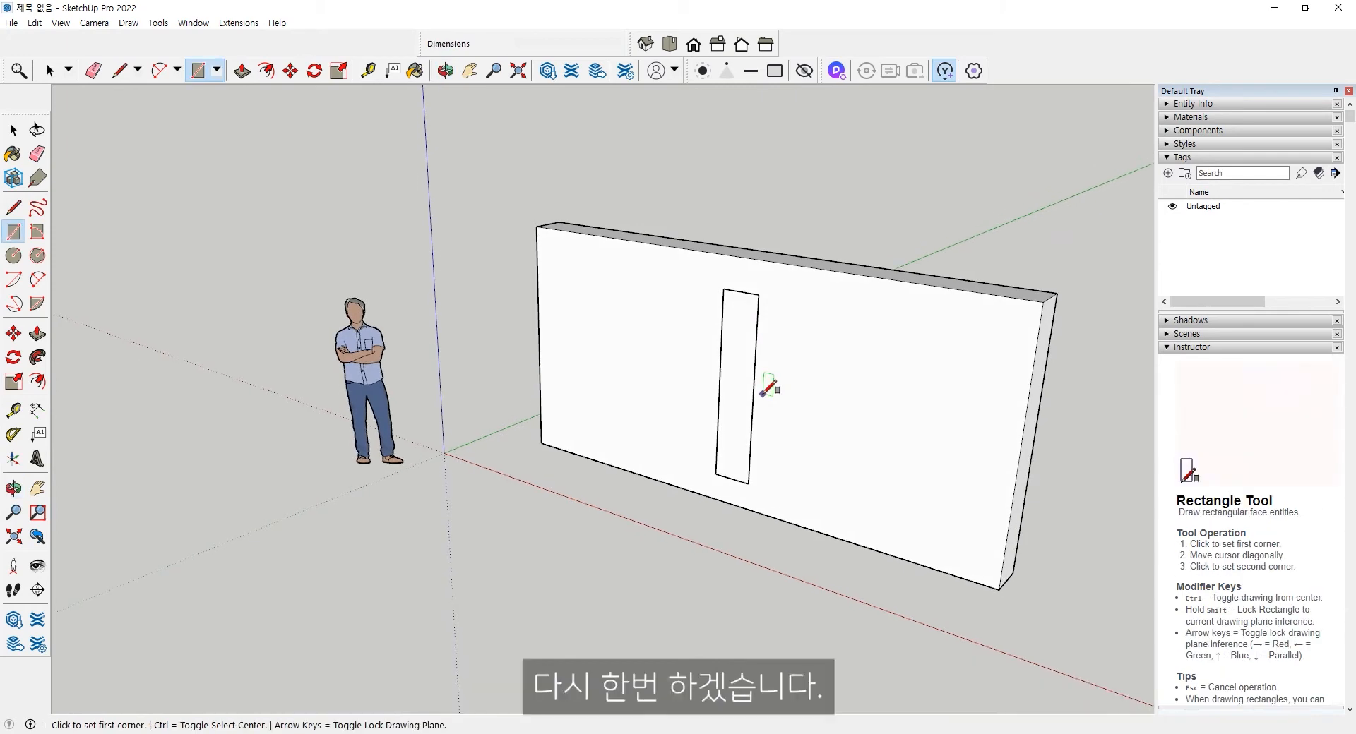
key(ctrl+z)
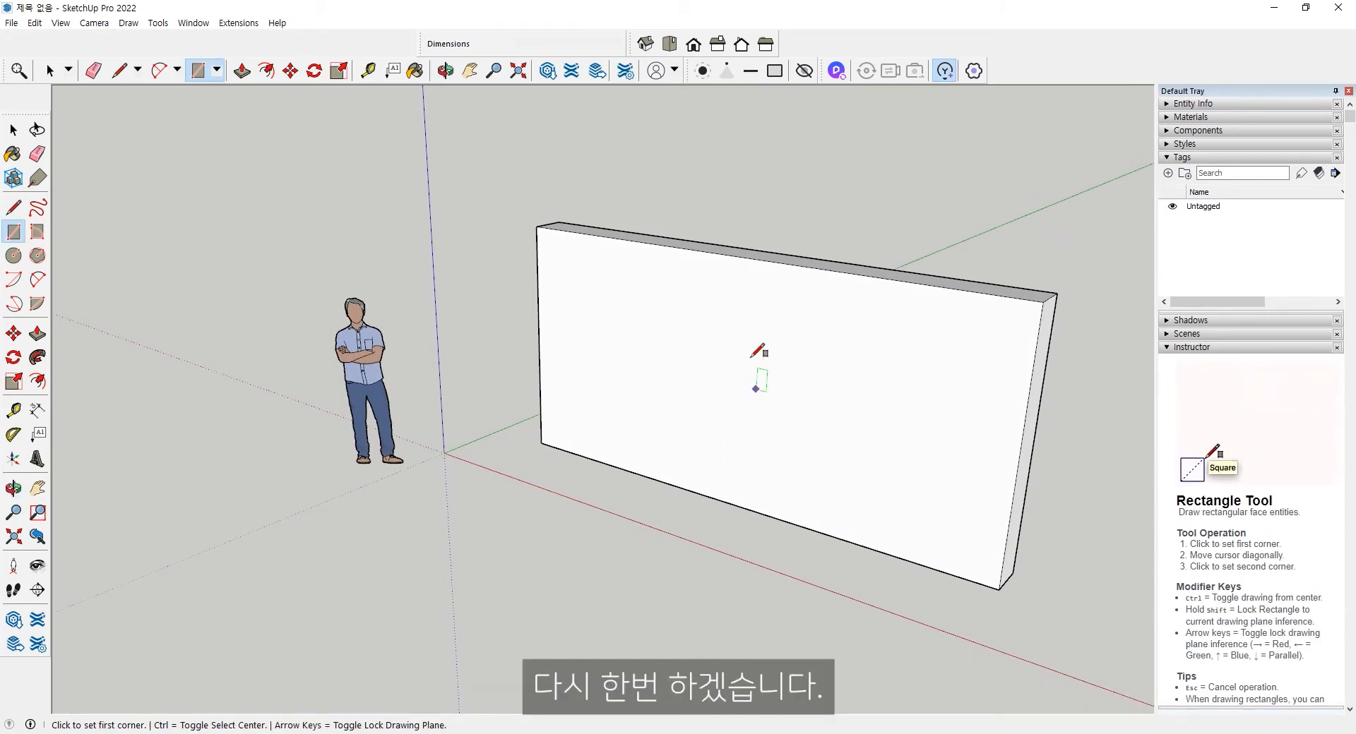
Step: Draw a 1000 × 2200 mm door rectangle near the middle of the wall's front face
click(723, 288)
click(765, 491)
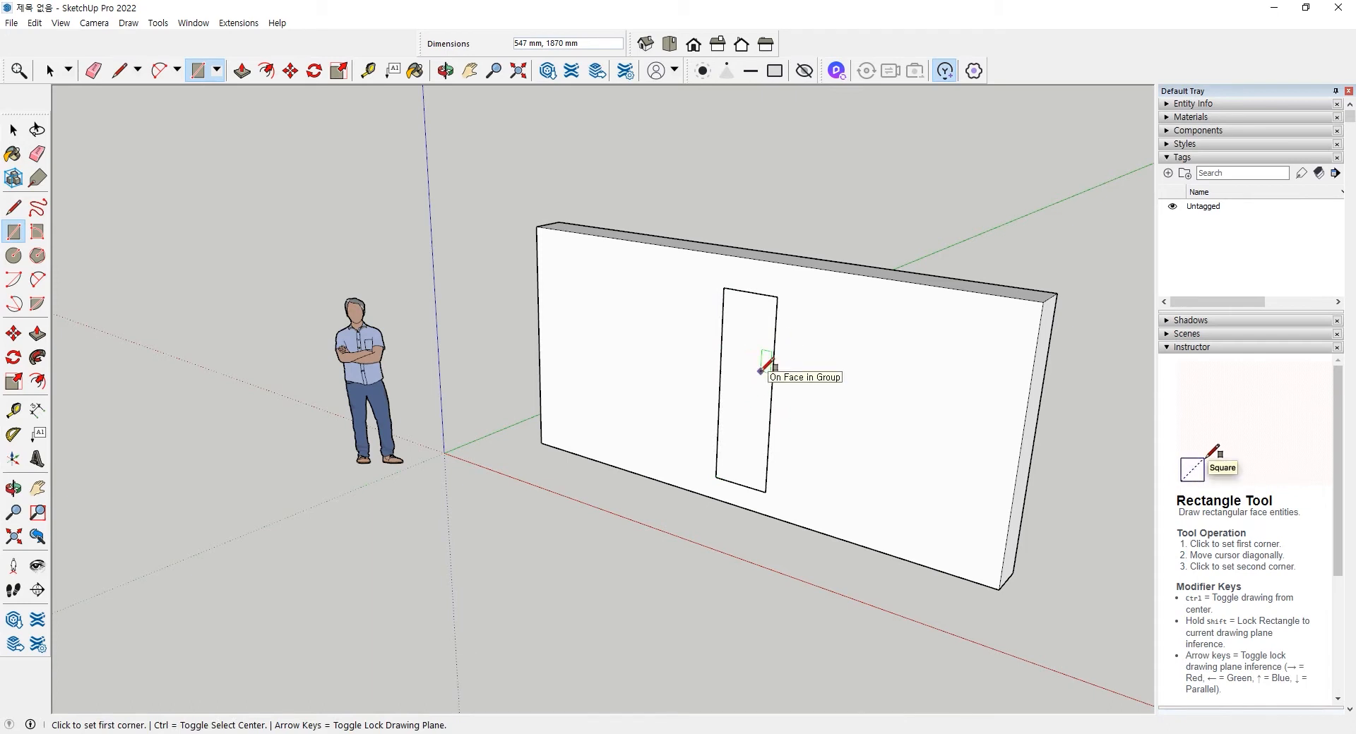
text(1000)
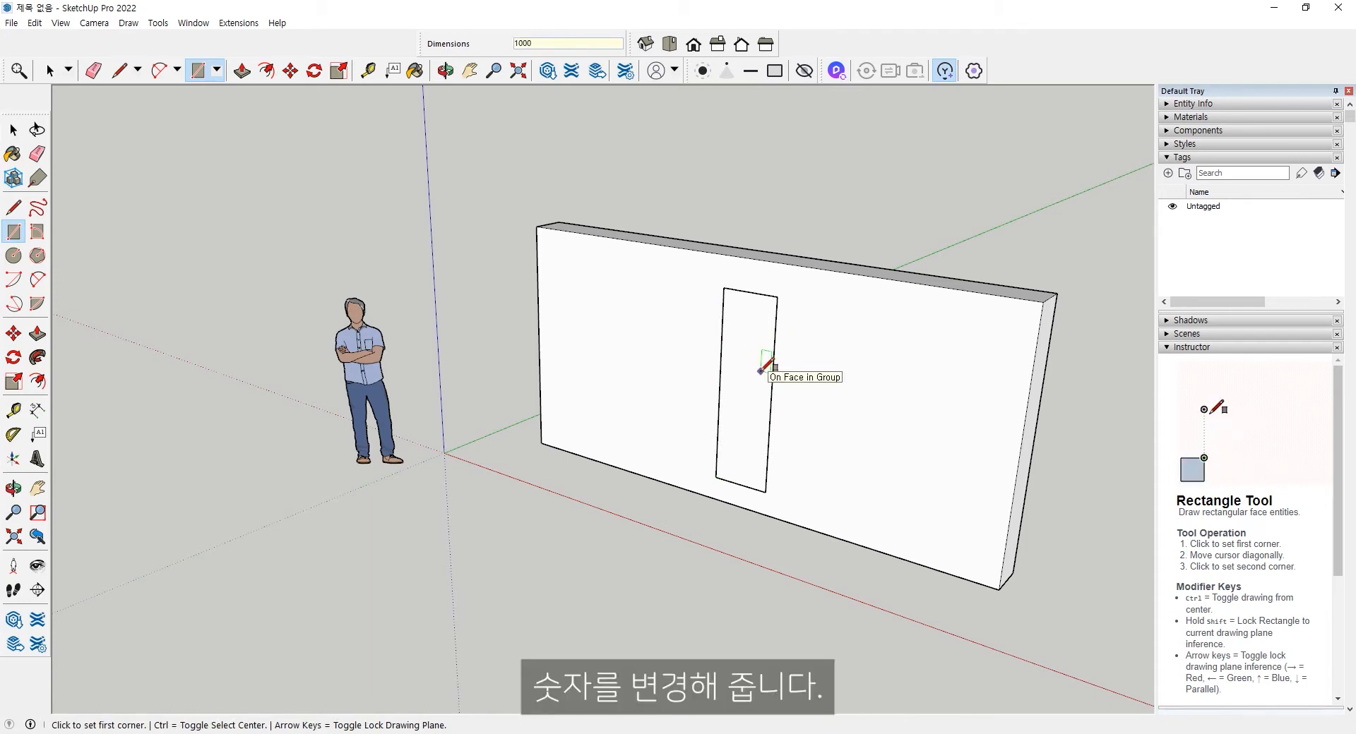
text(,22)
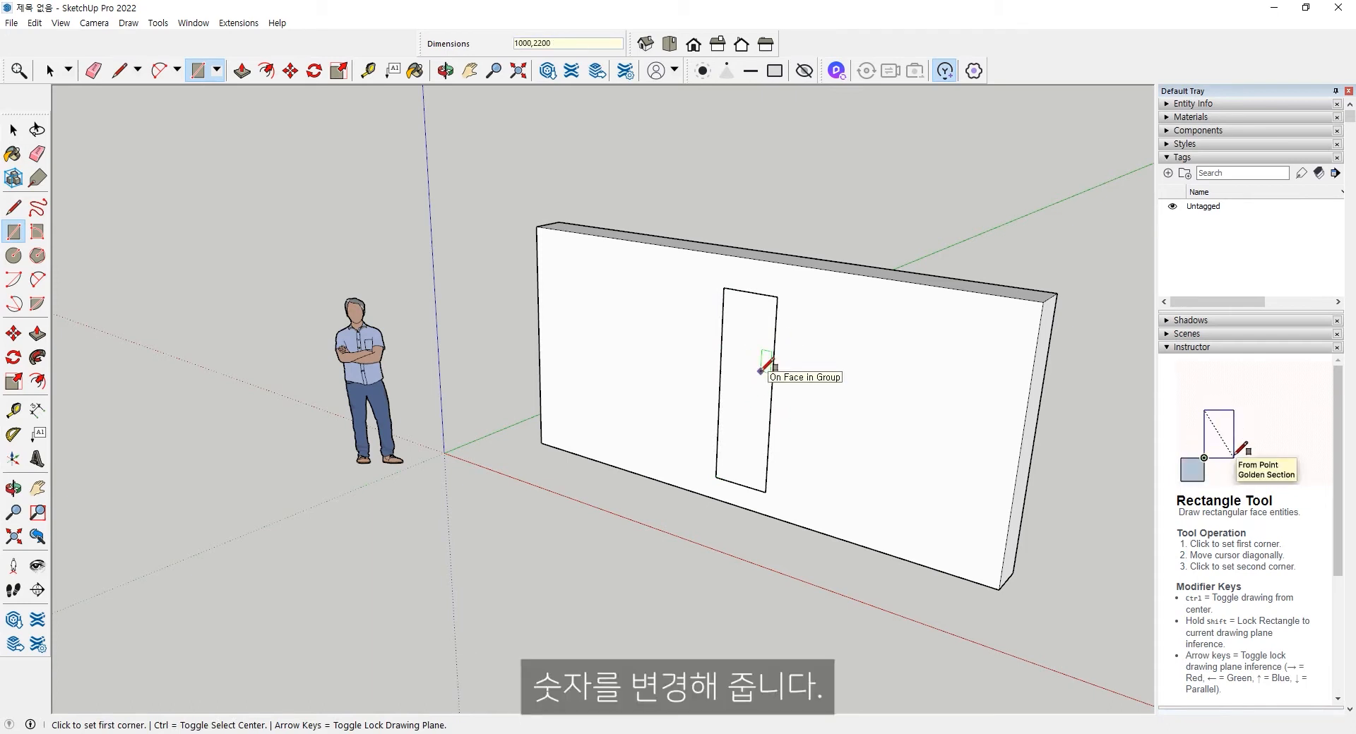
text(00)
key(Return)
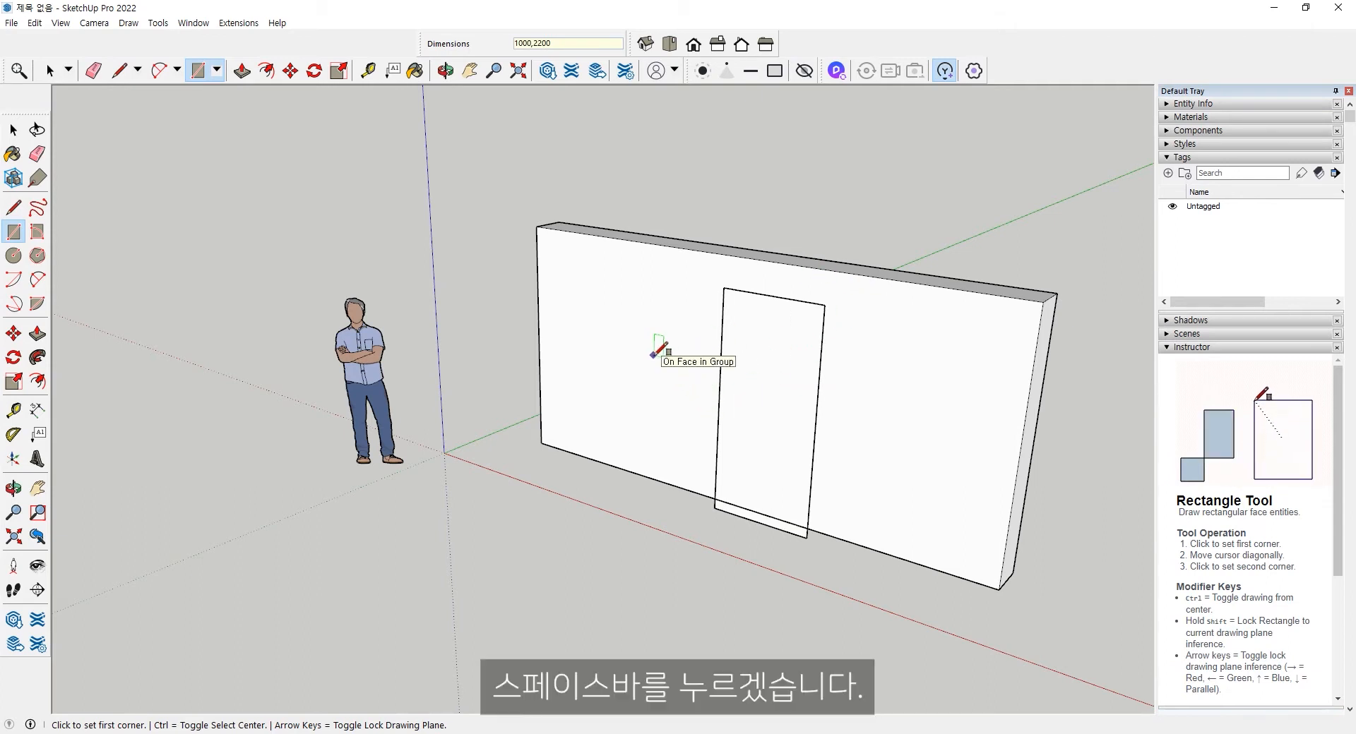
key(space)
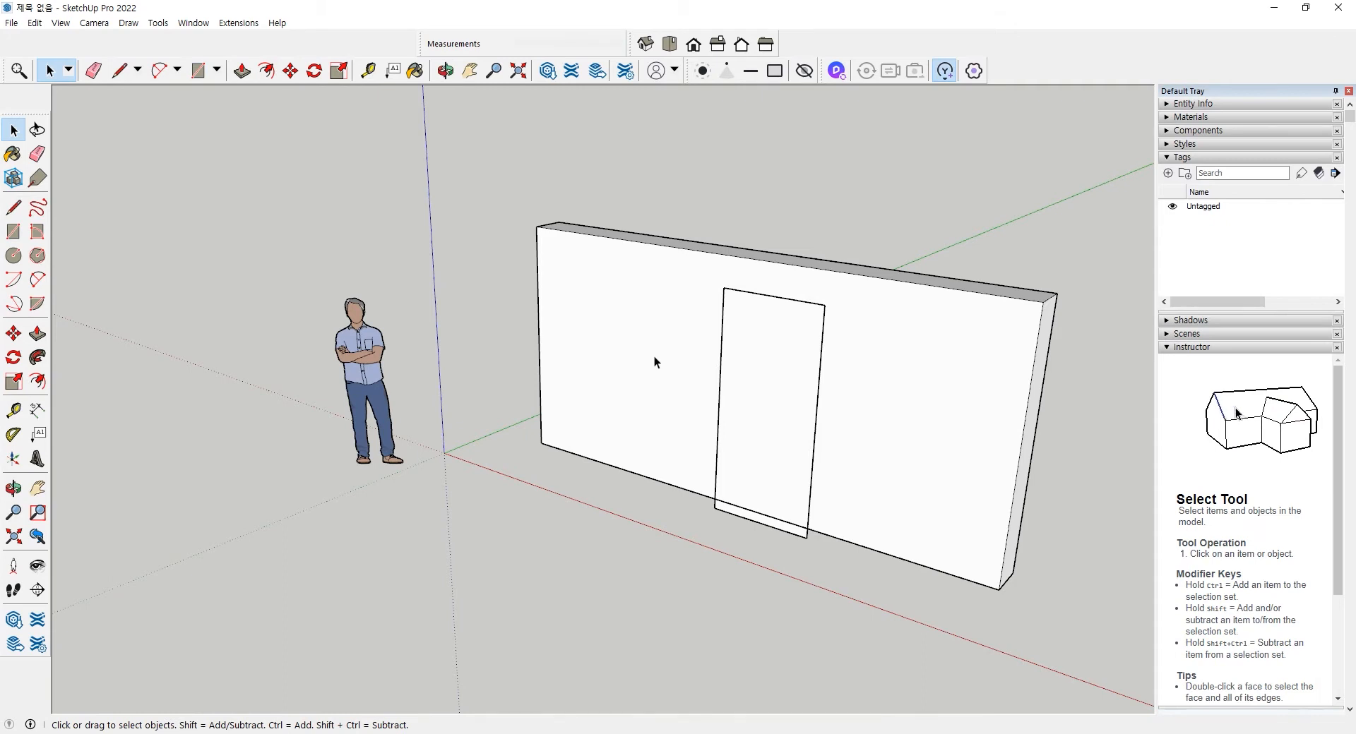
click(634, 326)
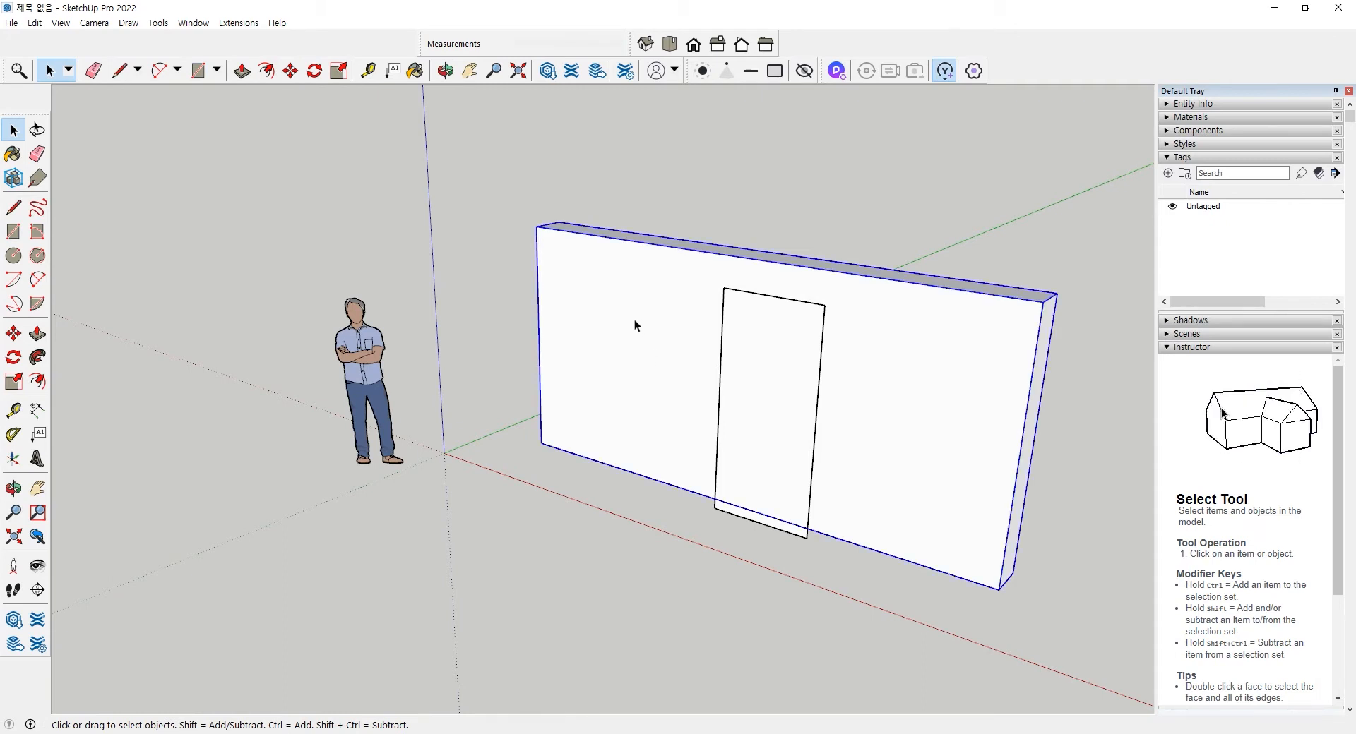
click(752, 357)
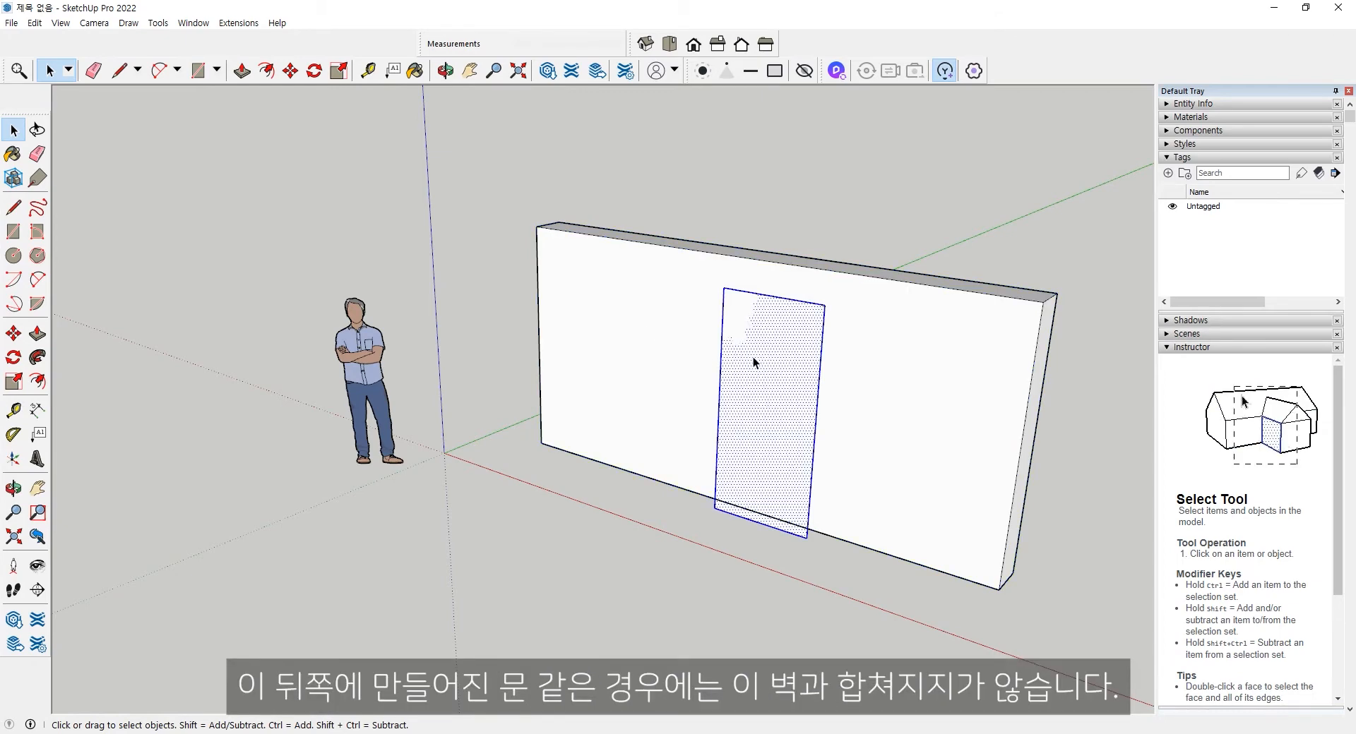
click(605, 372)
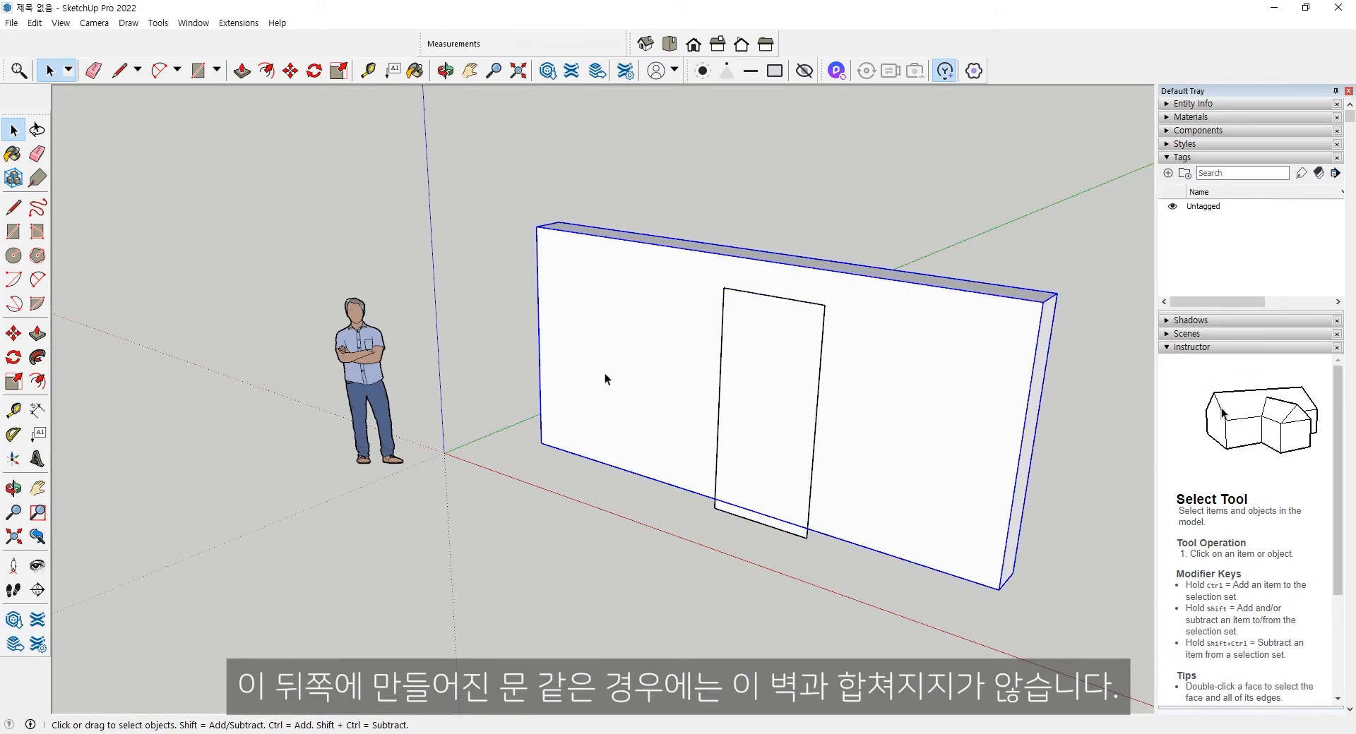
Step: Move the door rectangle with its edges so its lower corner sits on the wall's bottom front edge, about 527 mm away
click(768, 406)
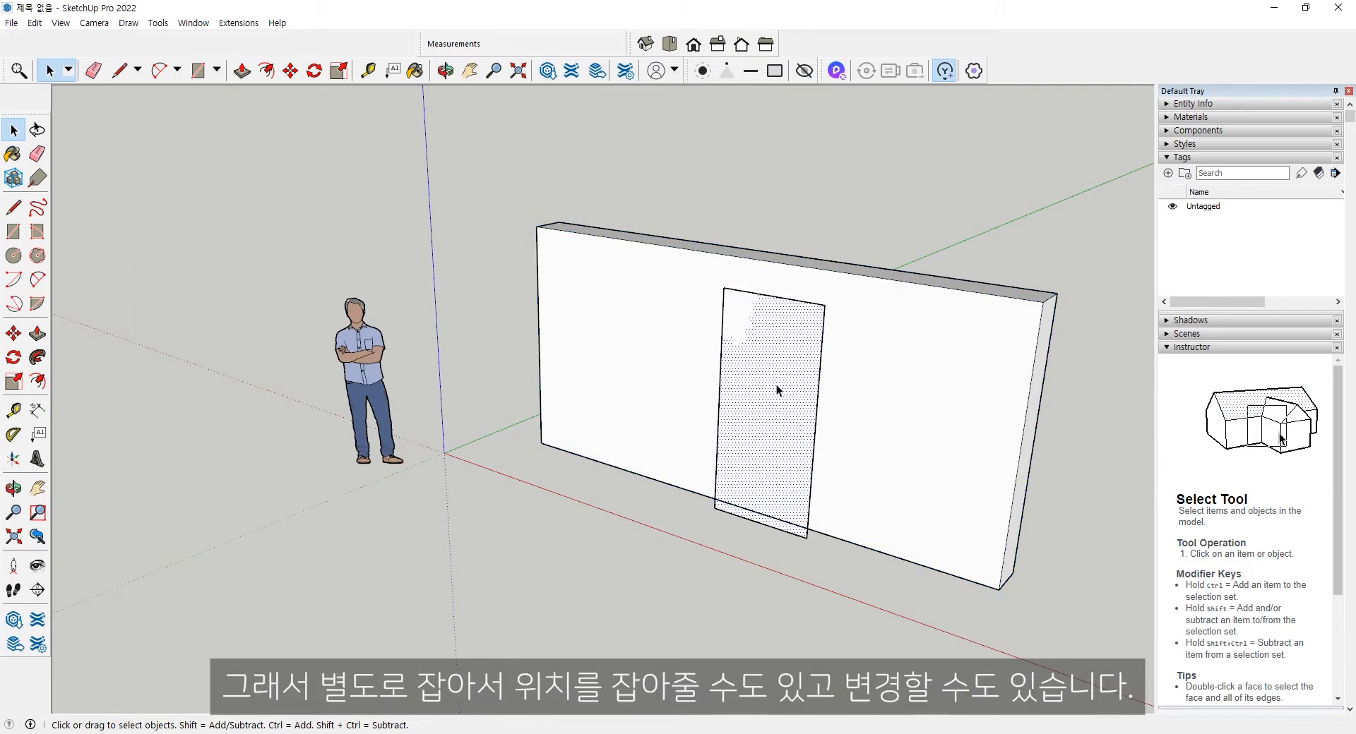
double_click(777, 384)
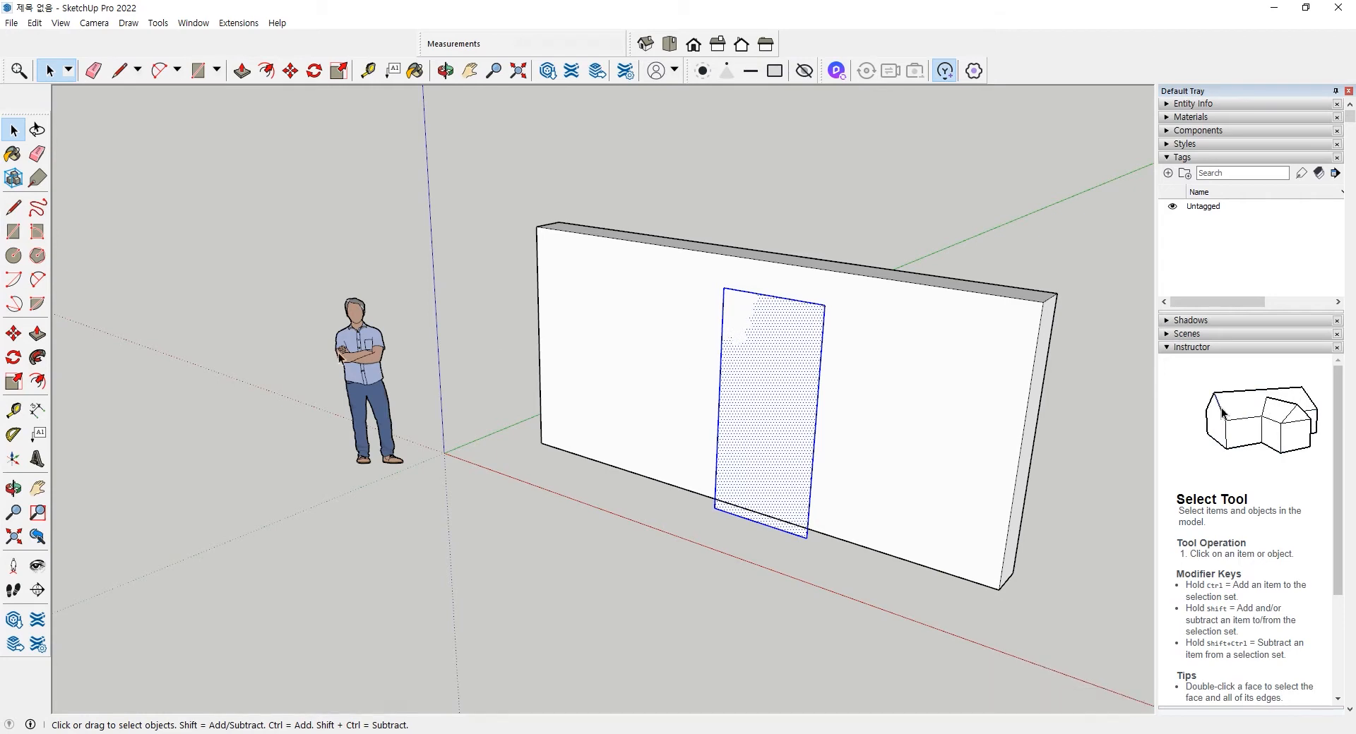
key(m)
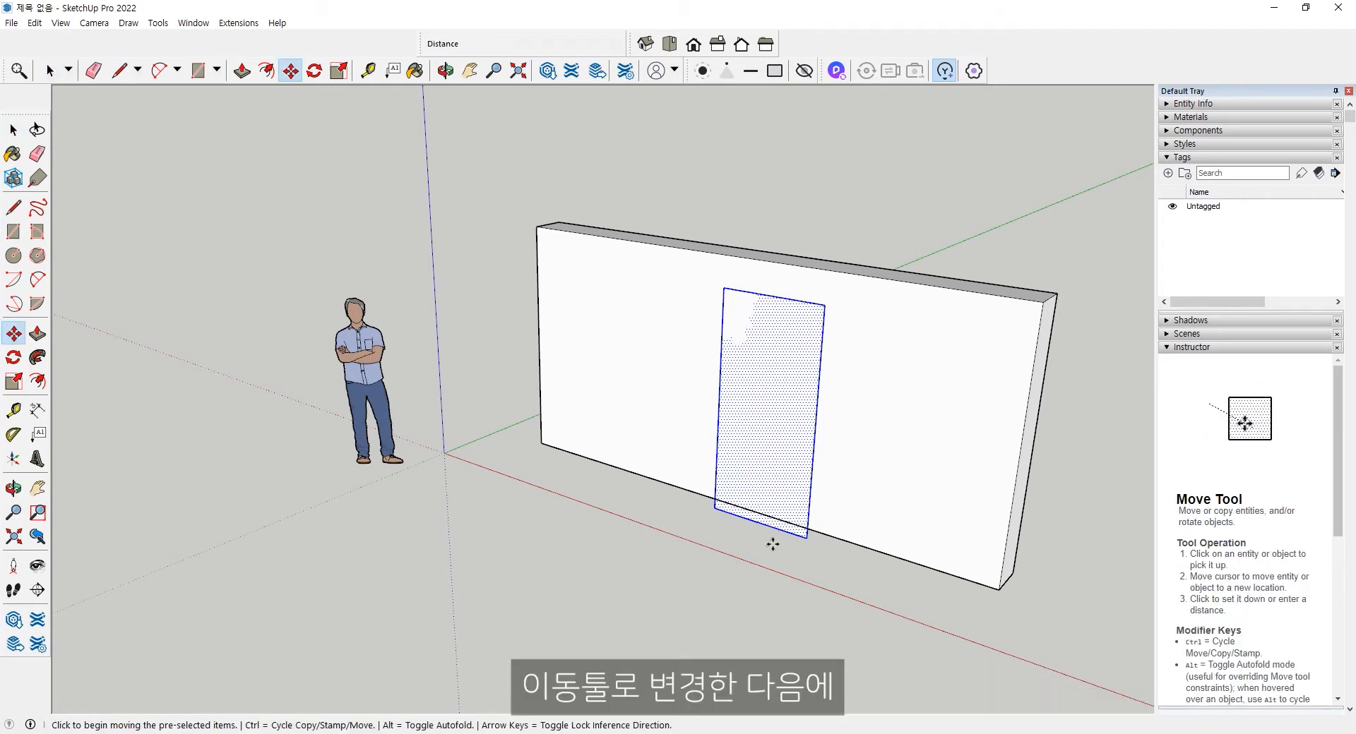
click(807, 538)
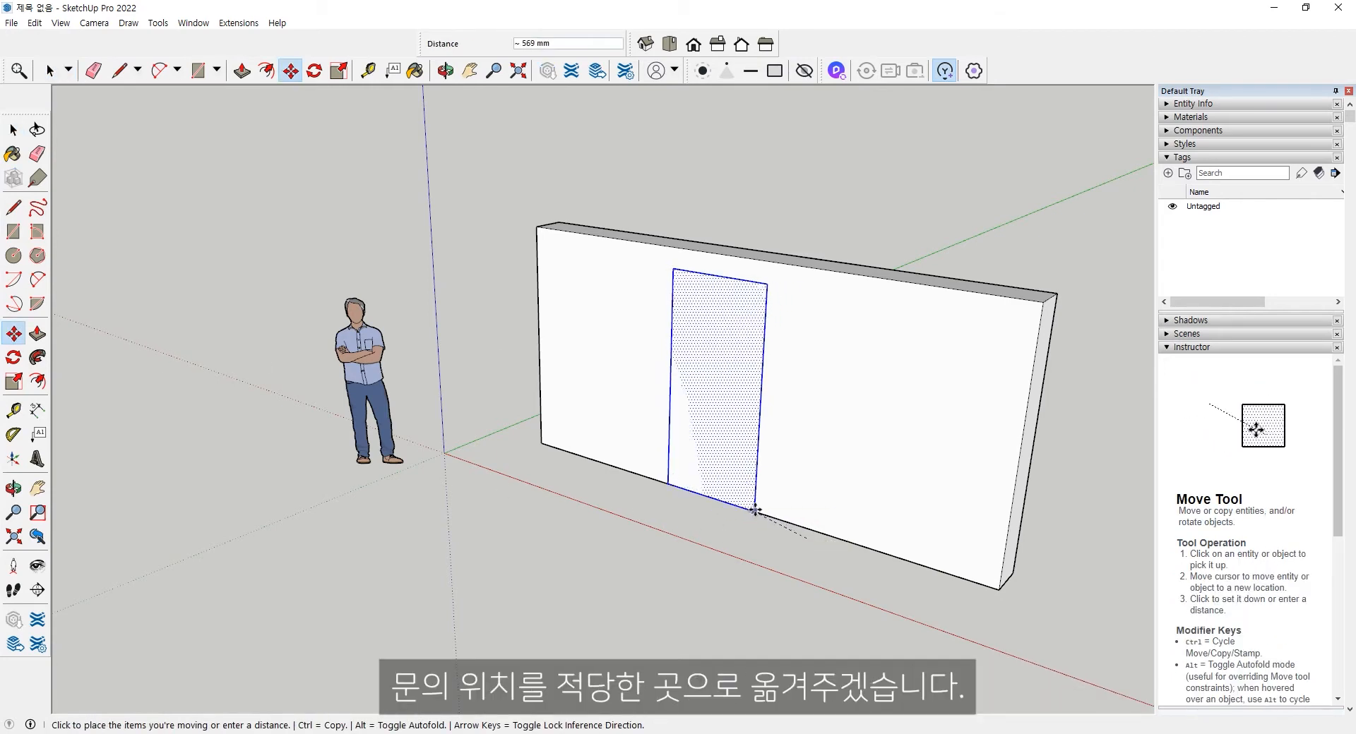
click(759, 510)
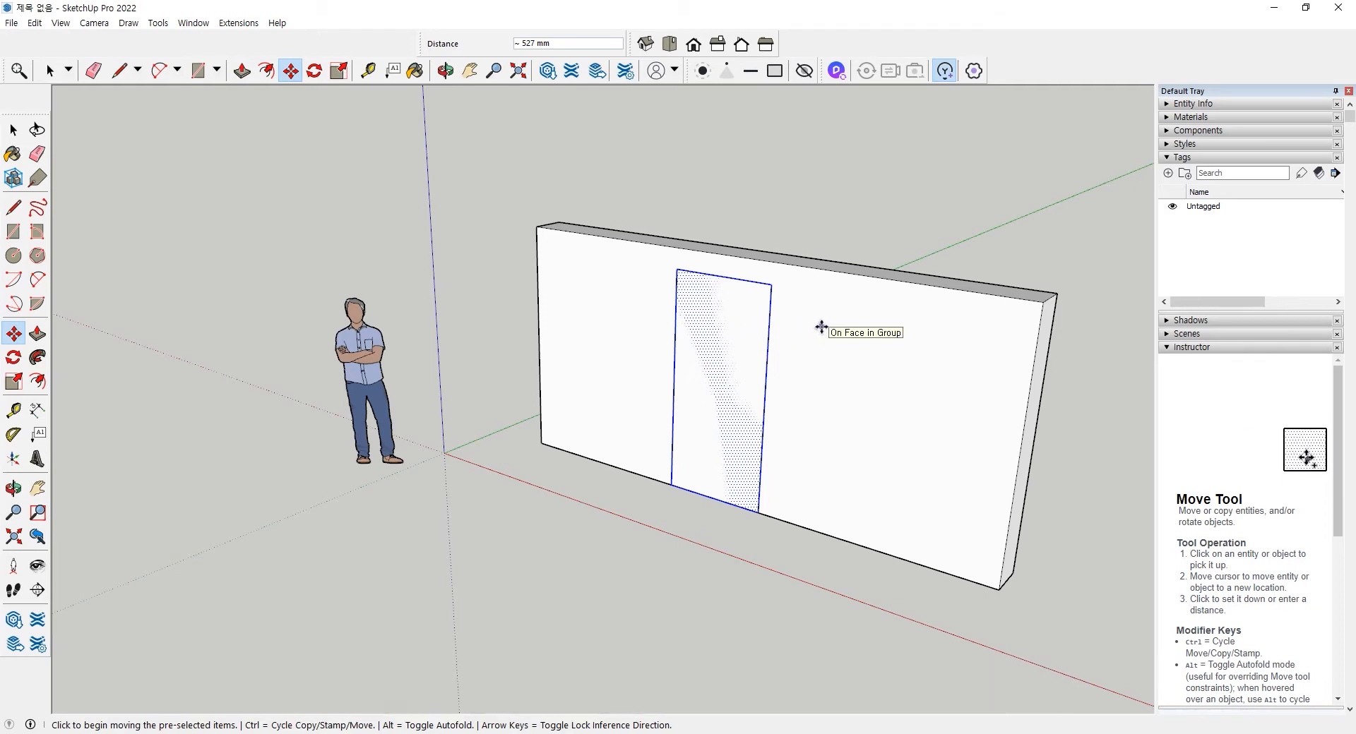
Step: Cut the door rectangle and paste it in place inside the wall group
key(space)
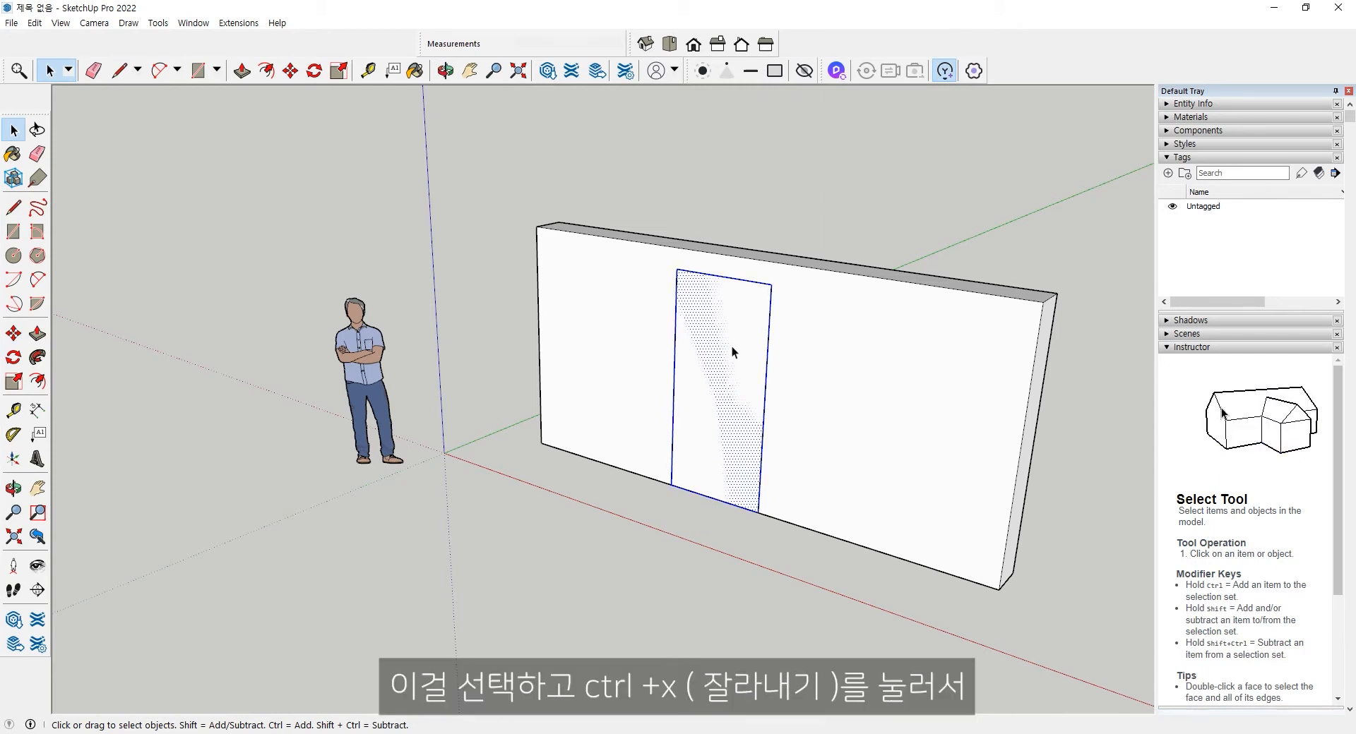
key(ctrl+x)
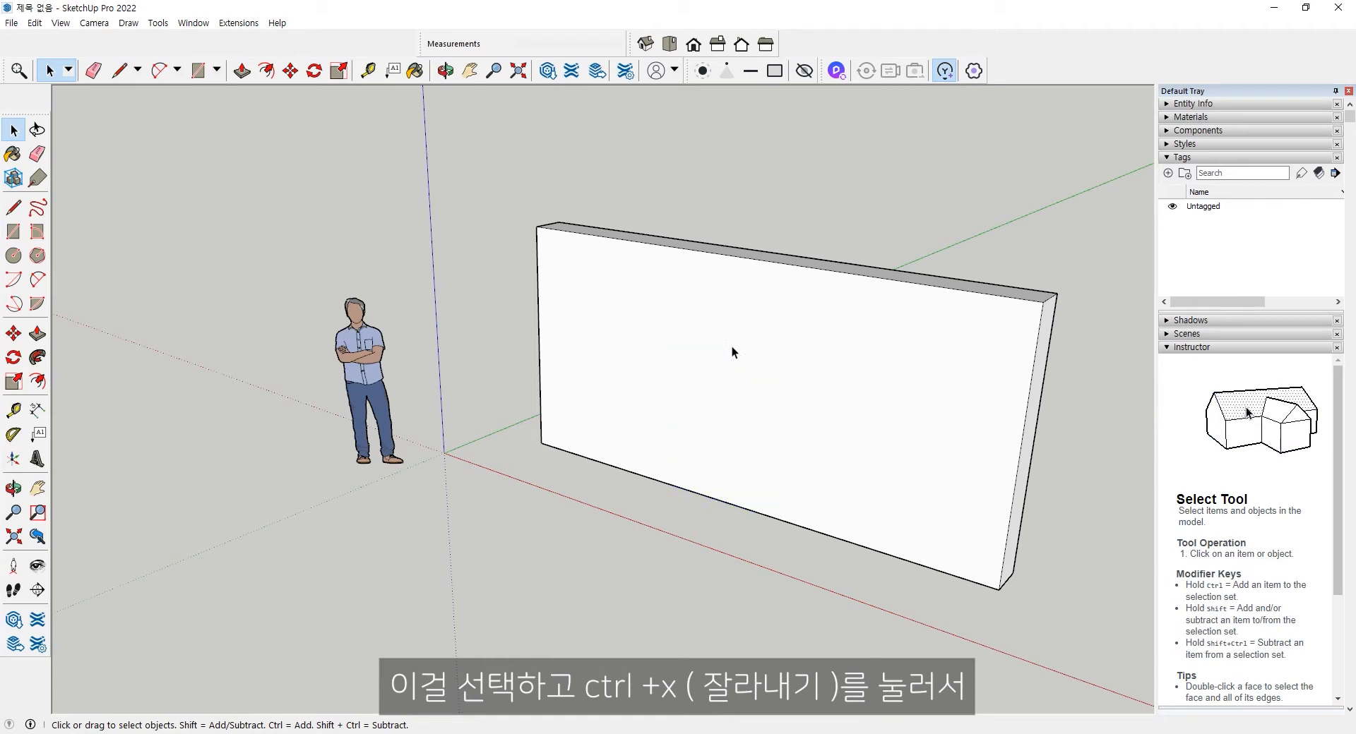
double_click(766, 295)
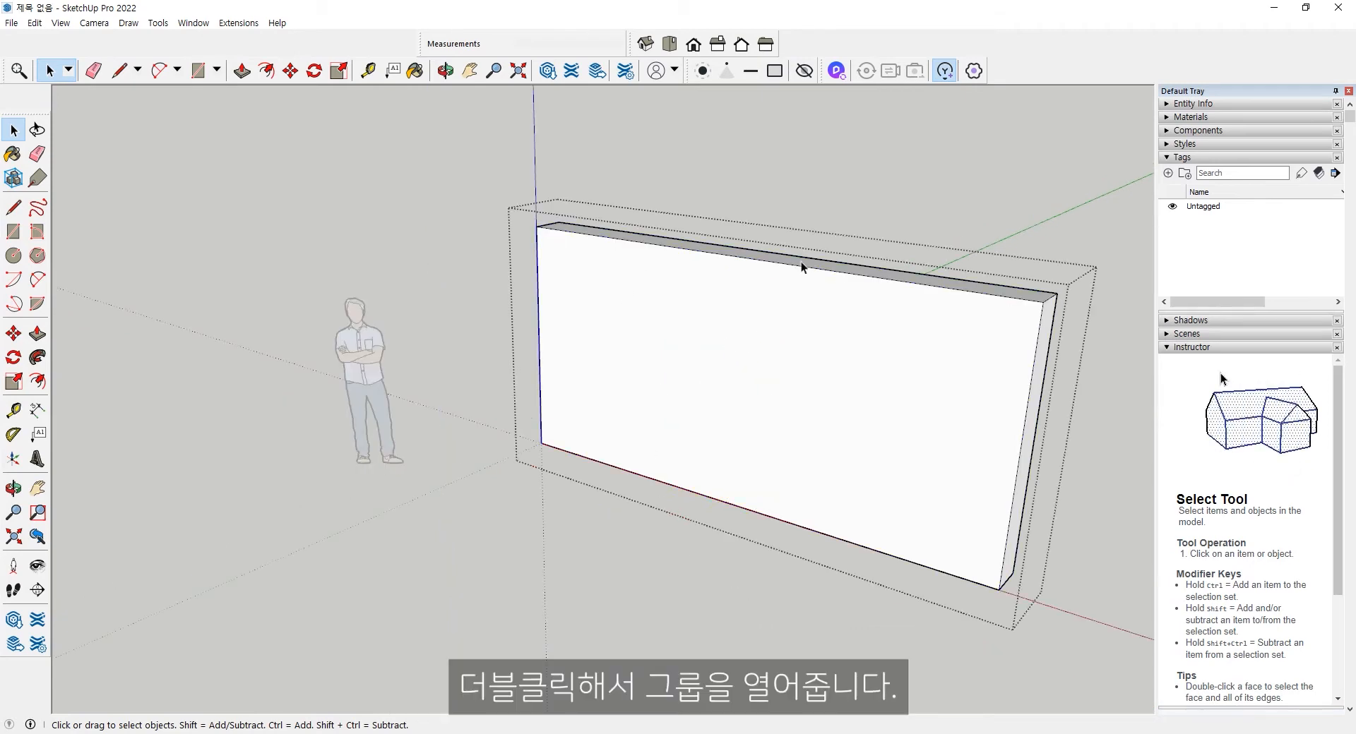
click(35, 24)
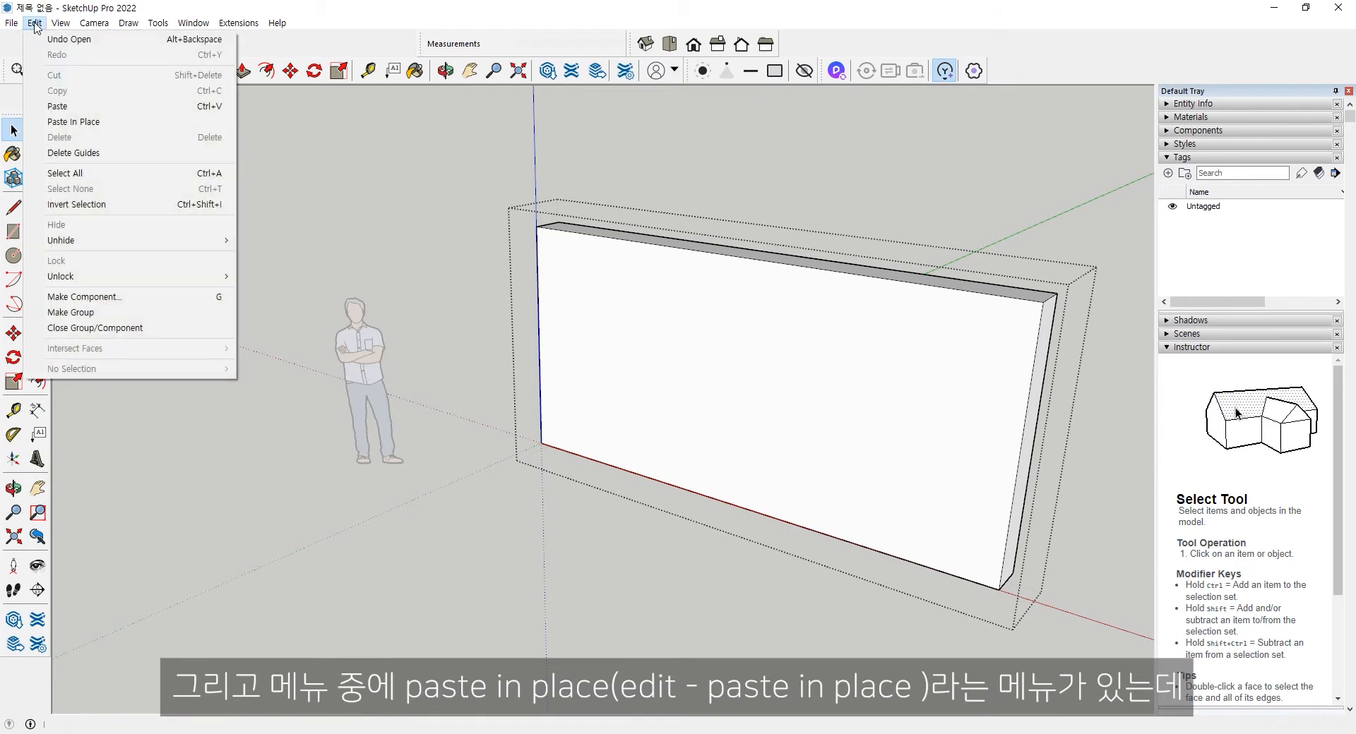
click(110, 124)
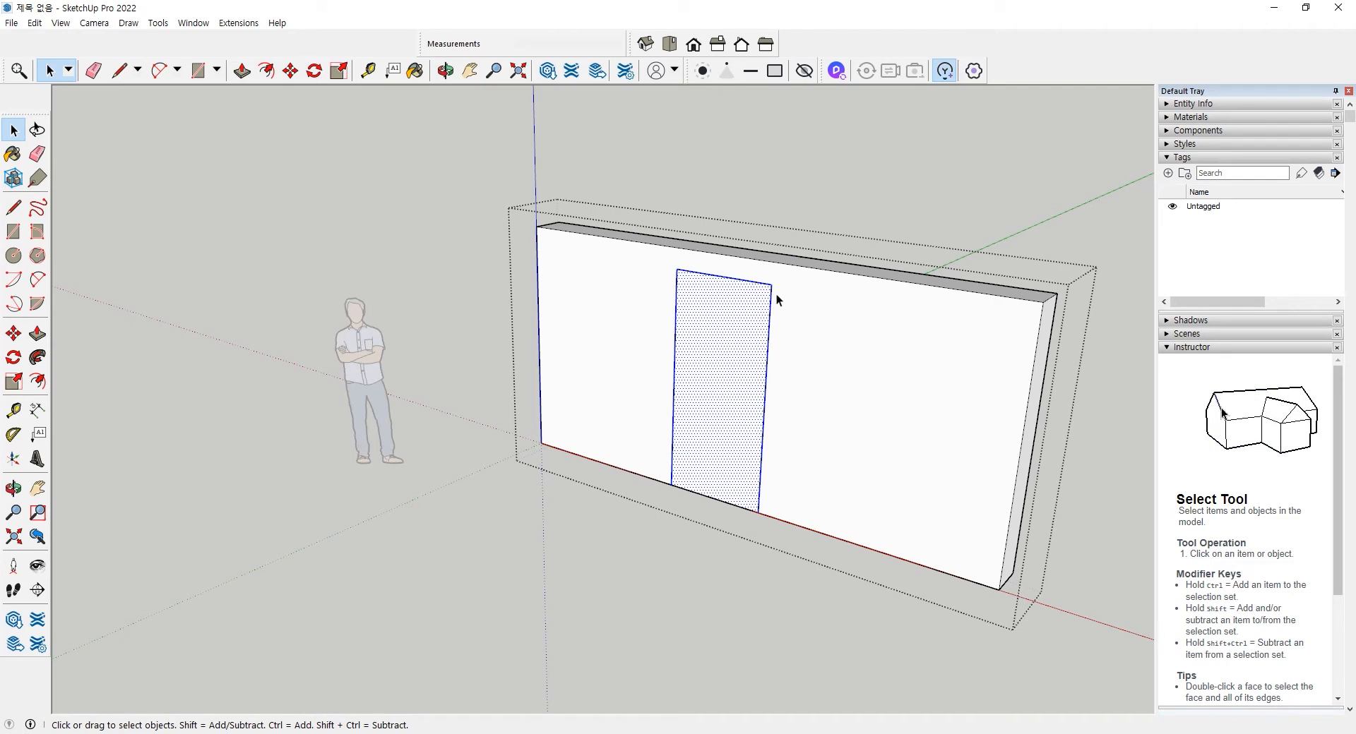
Step: Push/pull the door face 350 mm through to the wall's back face to cut the opening, and exit the group
click(38, 333)
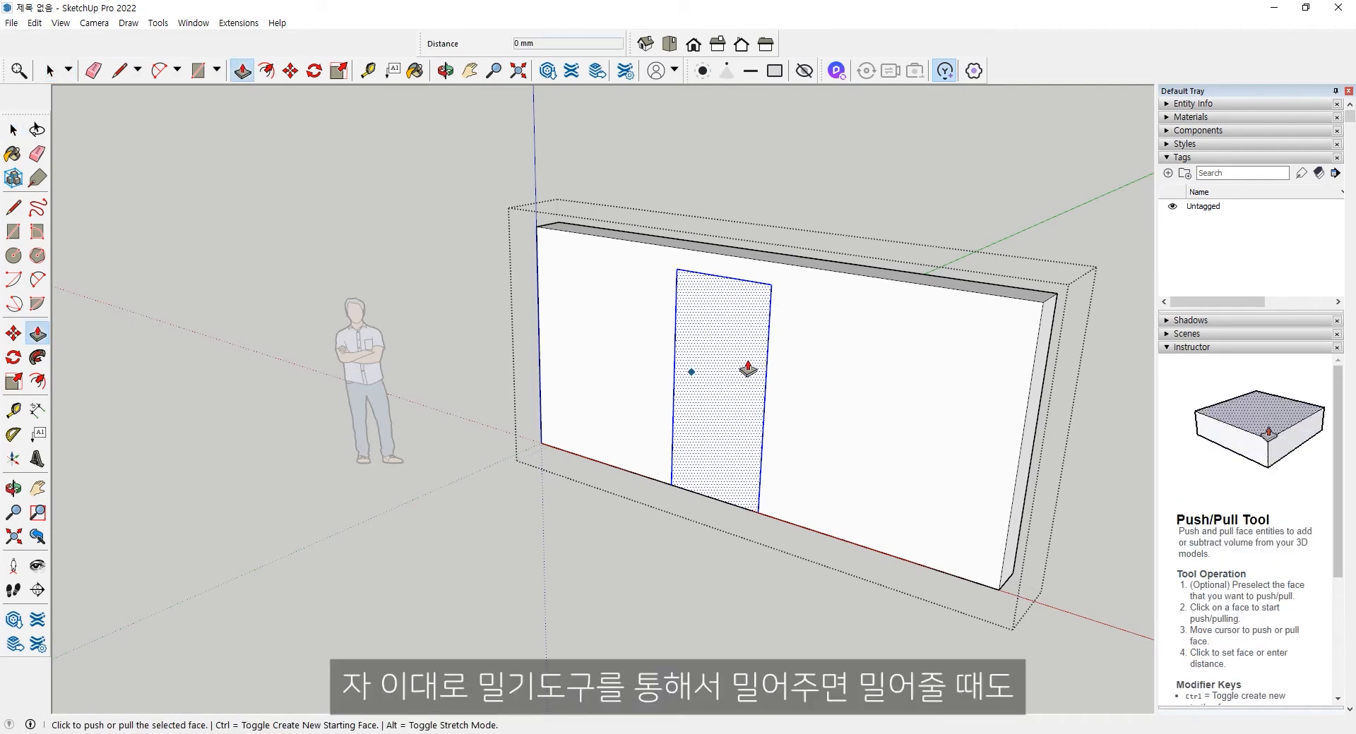
click(751, 345)
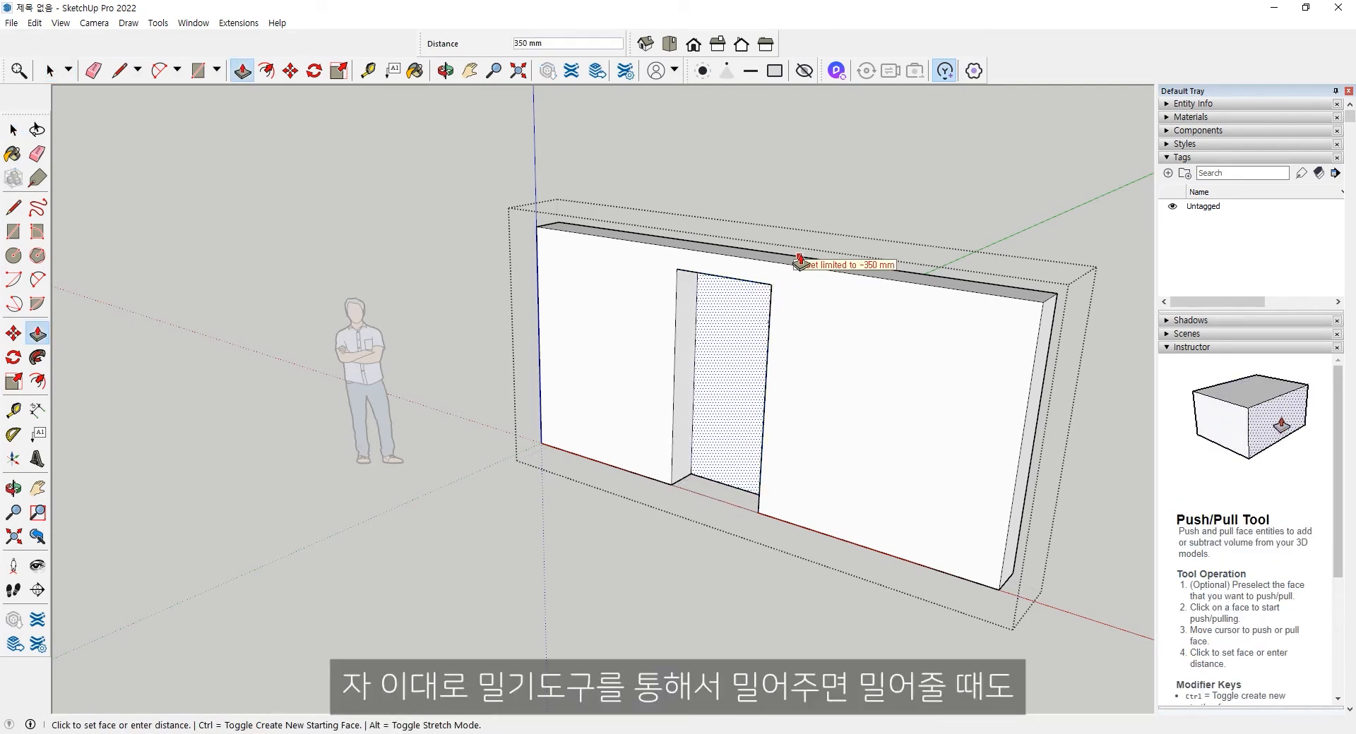
middle_drag(823, 263, 702, 312)
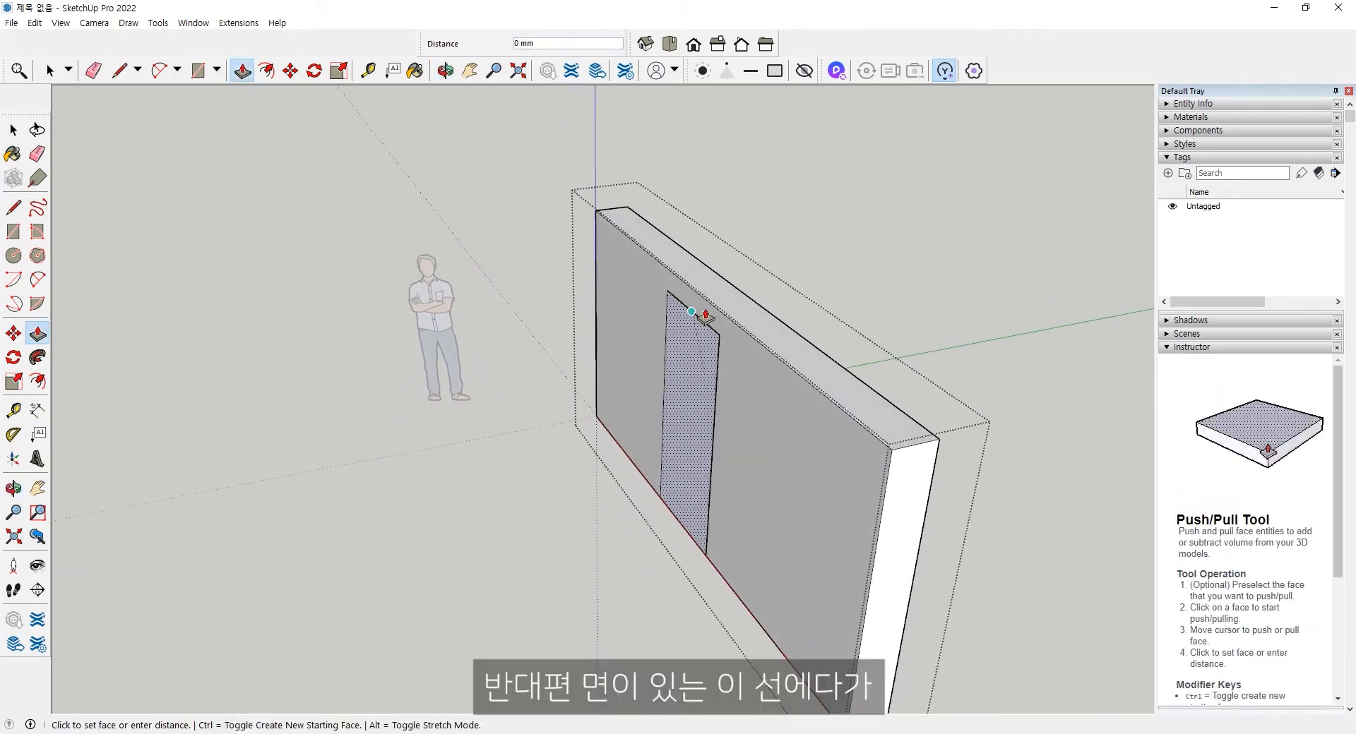
click(747, 302)
middle_drag(712, 508, 929, 432)
key(space)
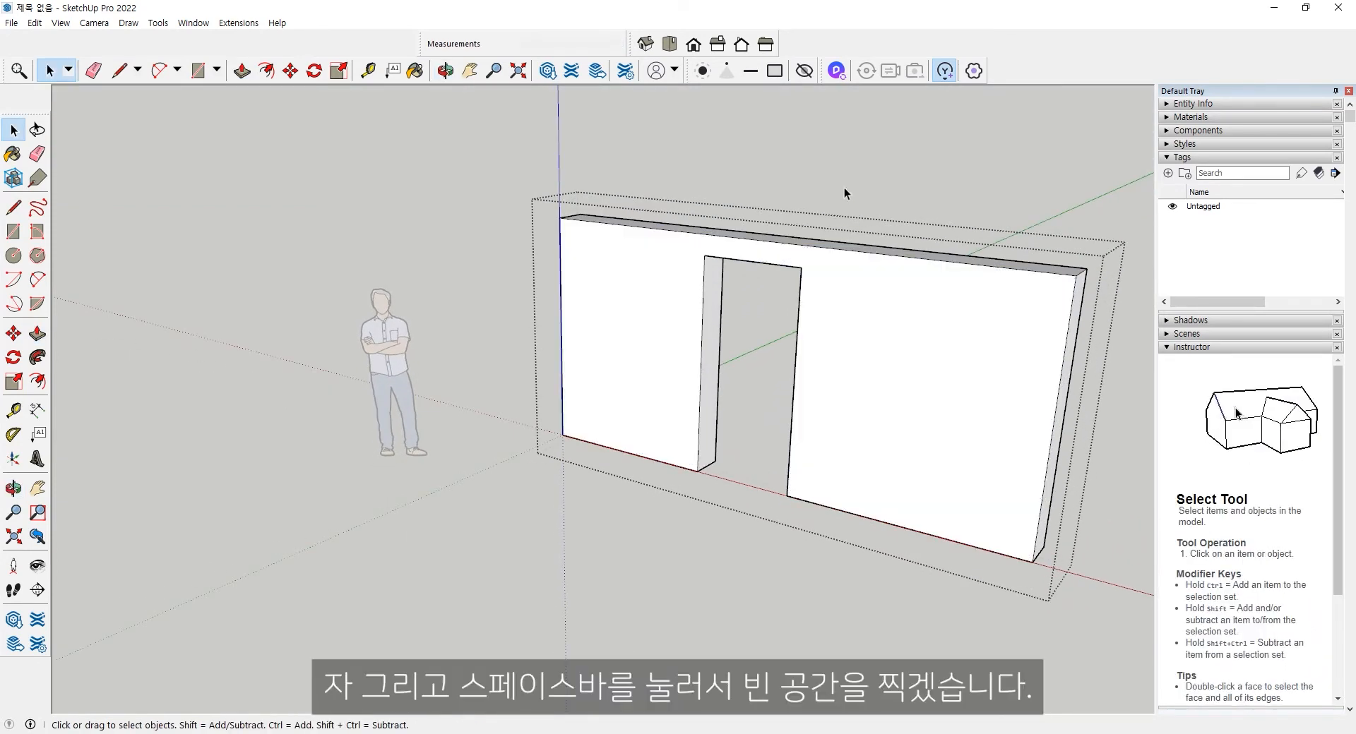
click(844, 188)
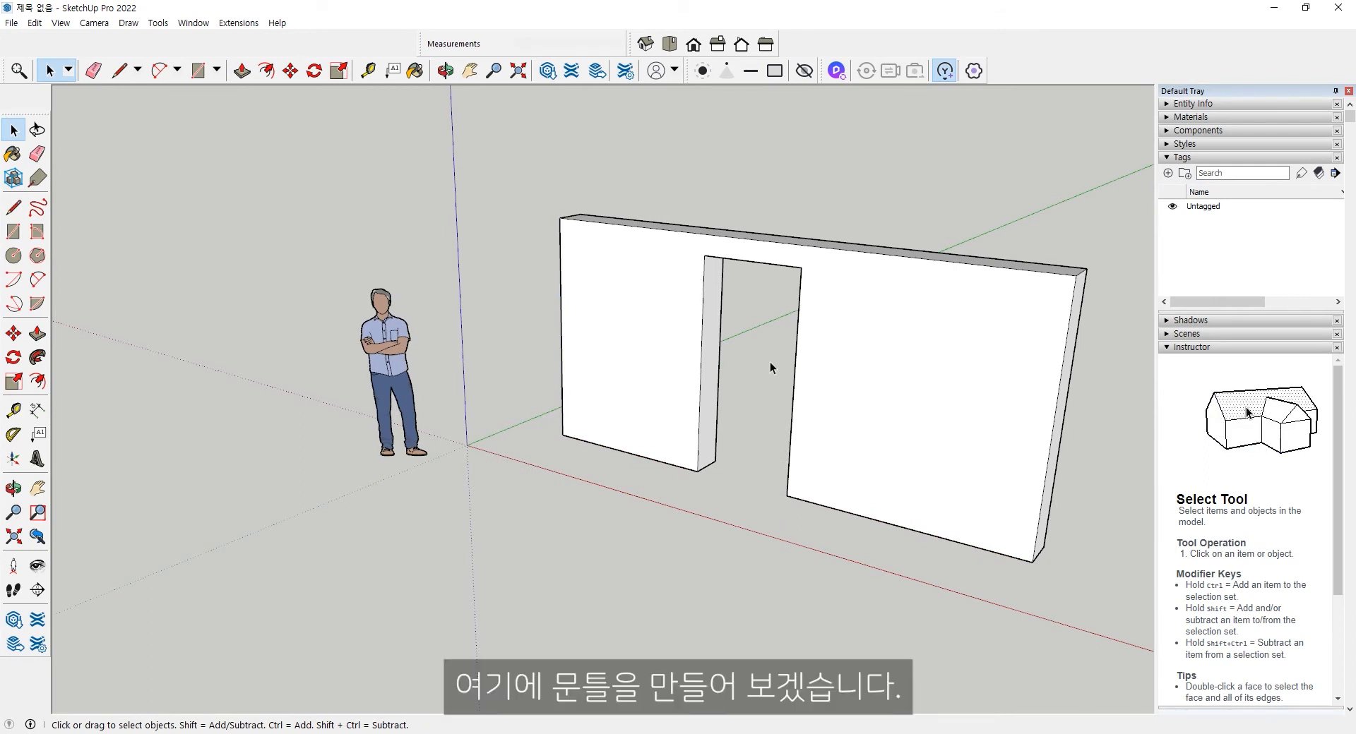
Step: Draw a 1000 × 2200 mm rectangle between opposite front corners of the door opening and make its face and edges a group
click(13, 231)
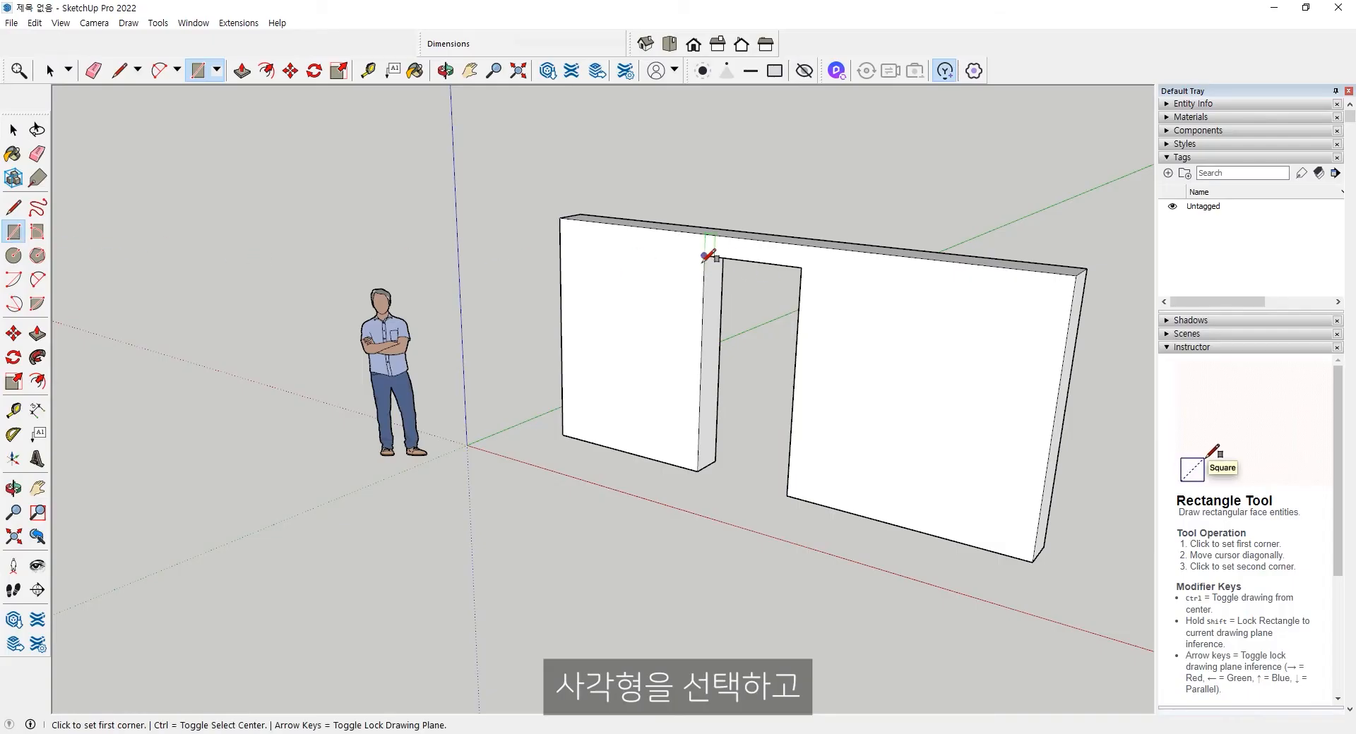
click(705, 258)
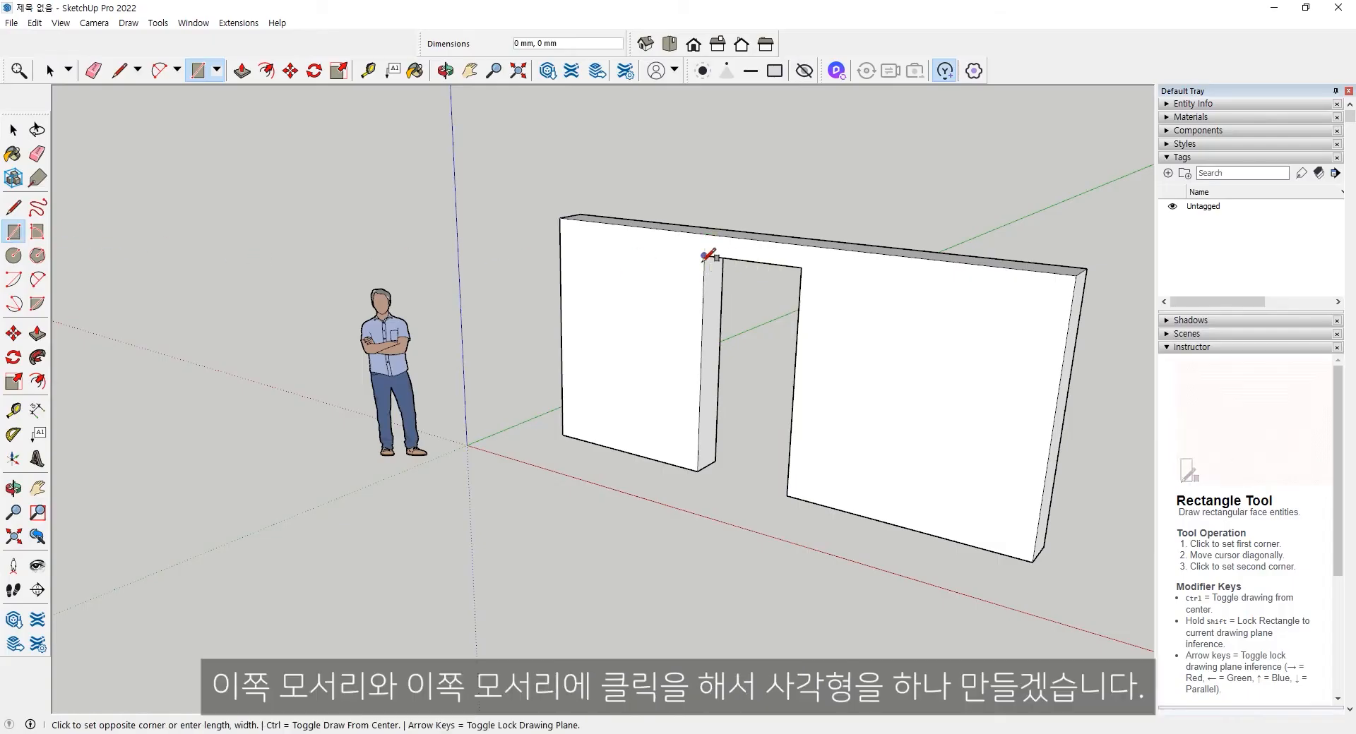
click(787, 496)
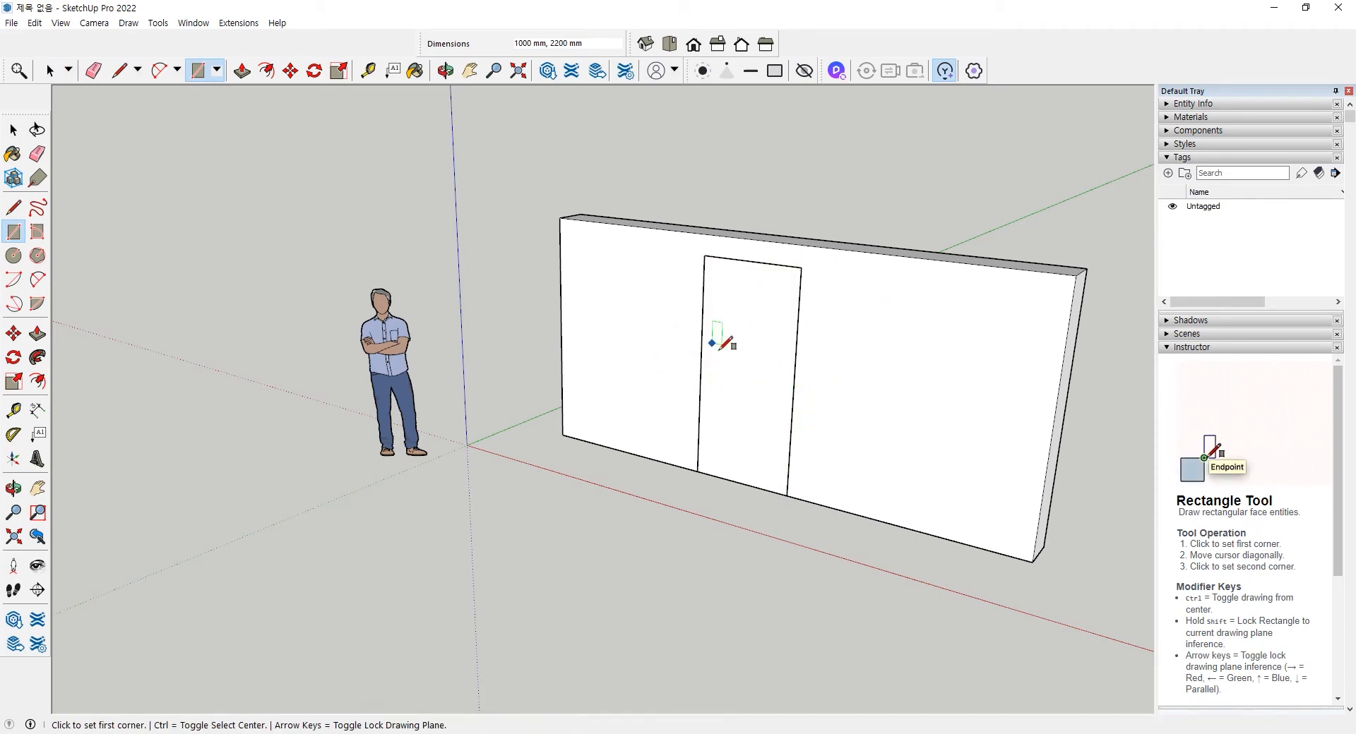
key(space)
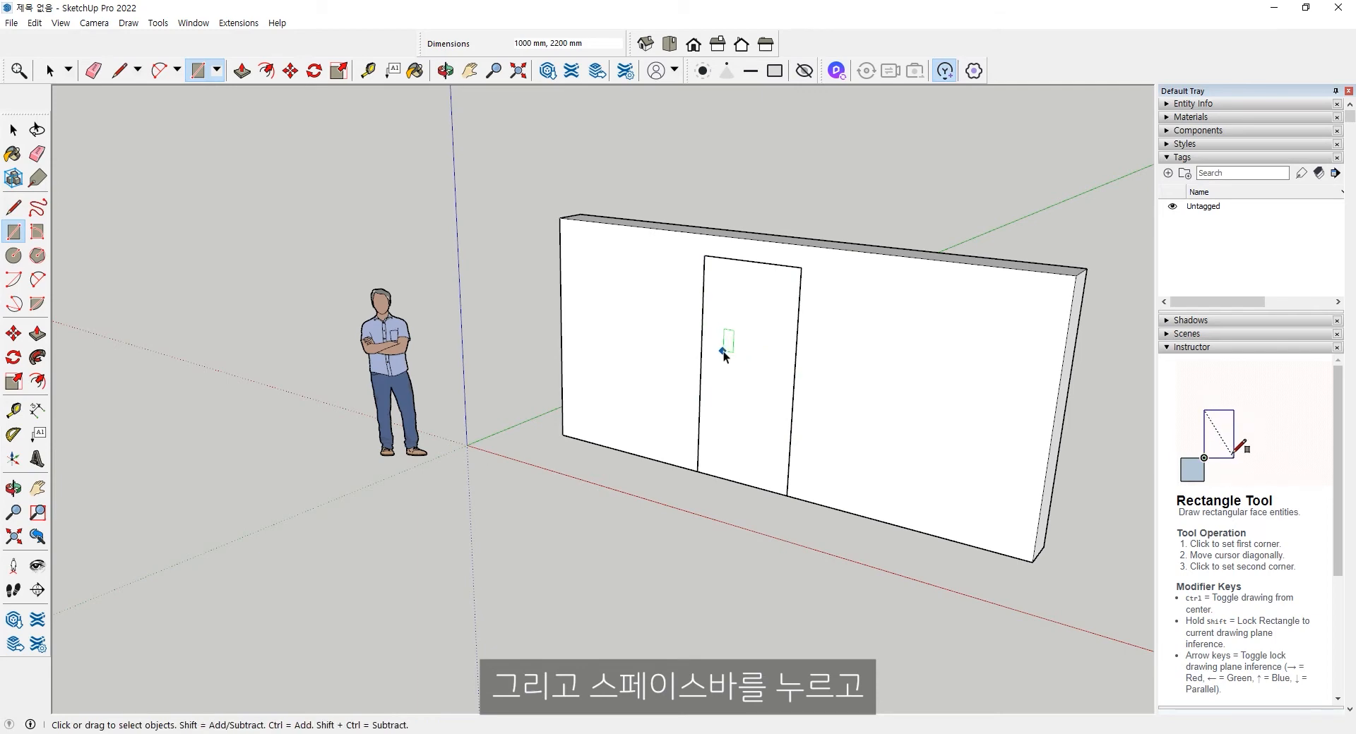
double_click(743, 328)
right_click(744, 328)
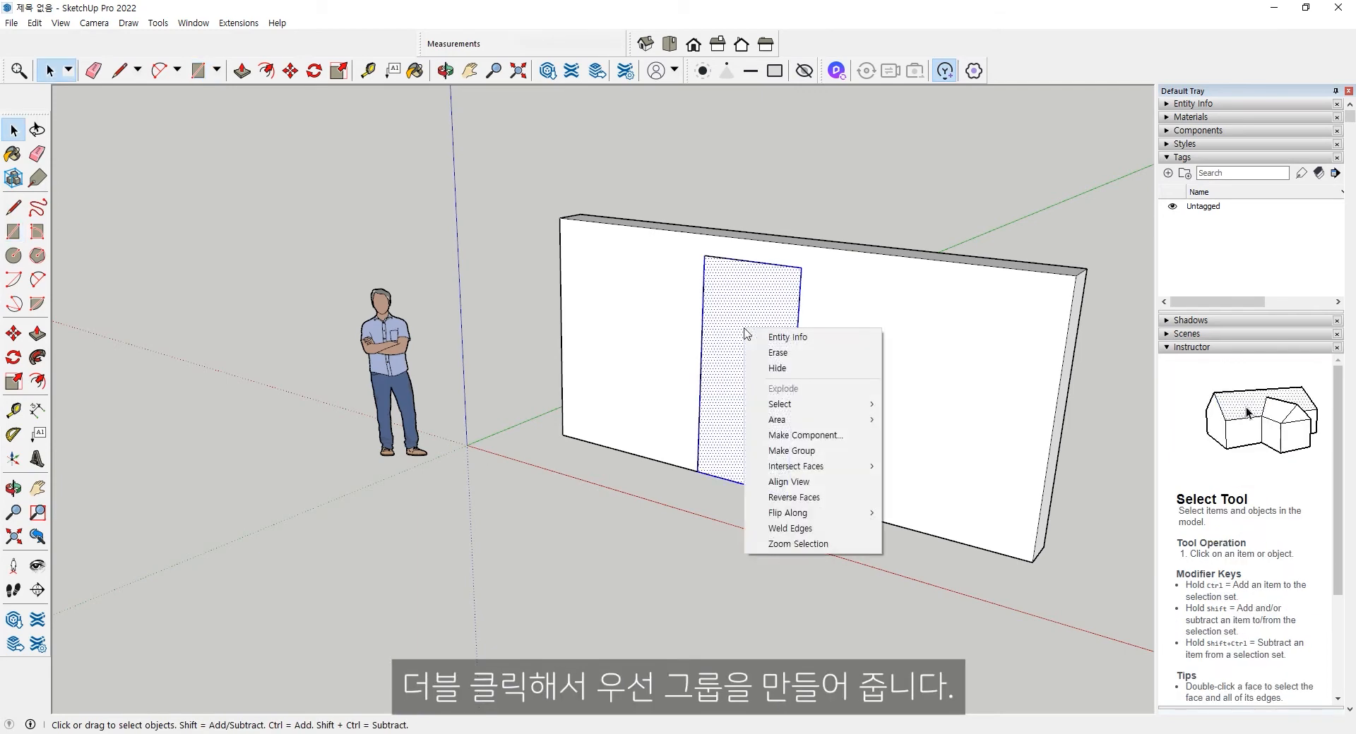
click(797, 451)
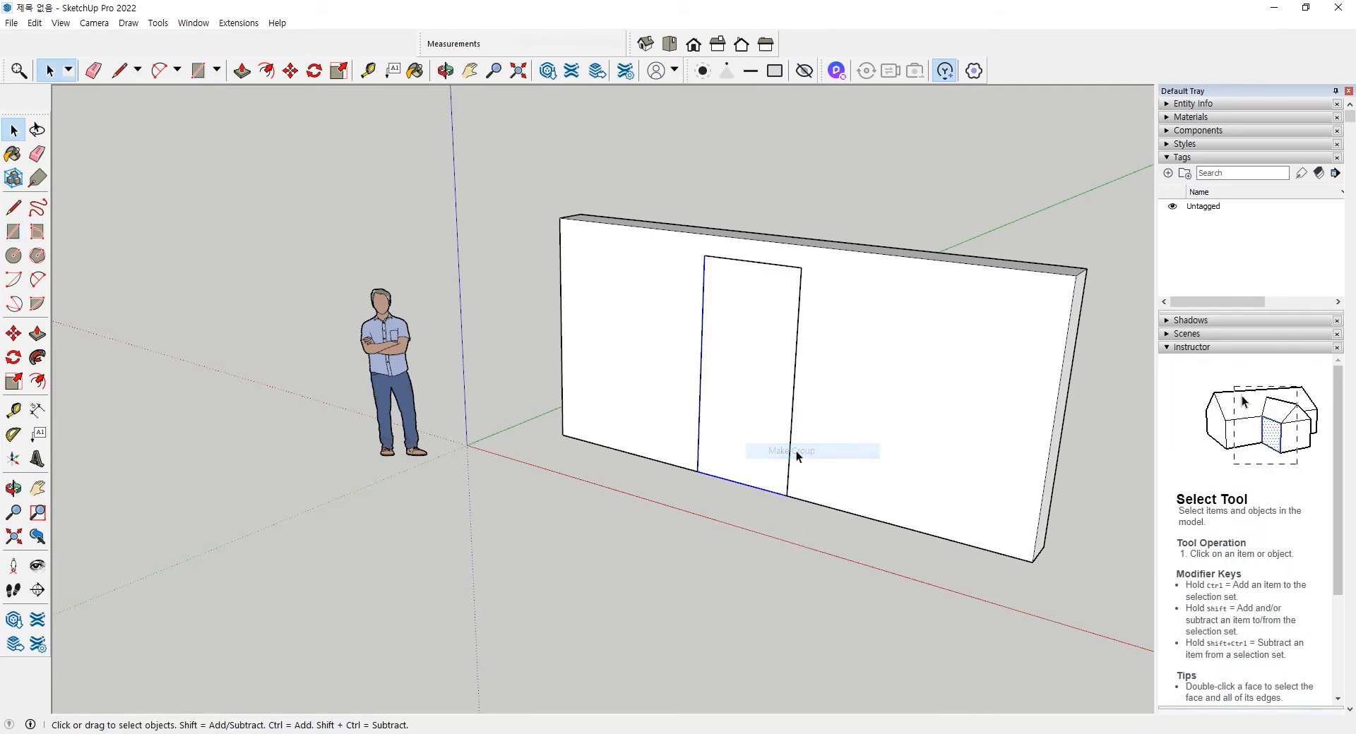
Step: Inside the new group, push/pull the door rectangle 240 mm outward from the wall's front
double_click(766, 317)
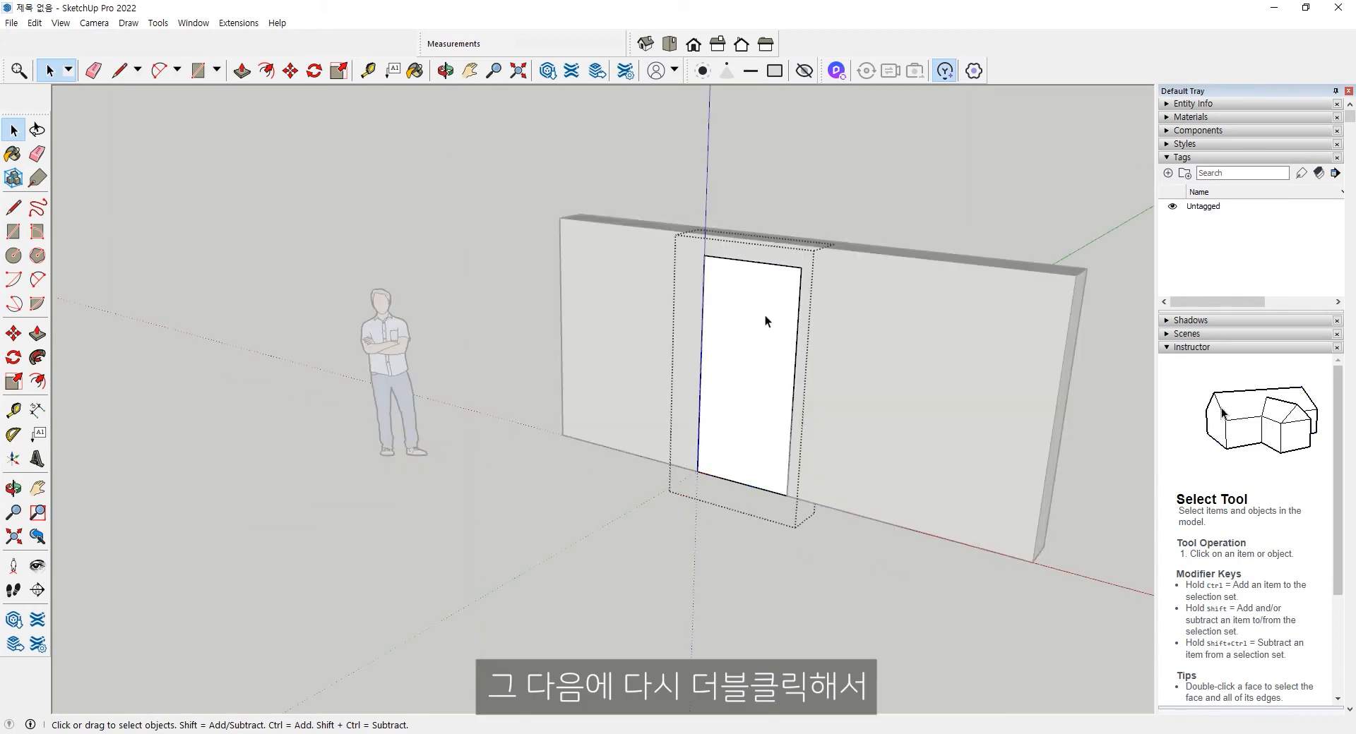
click(38, 334)
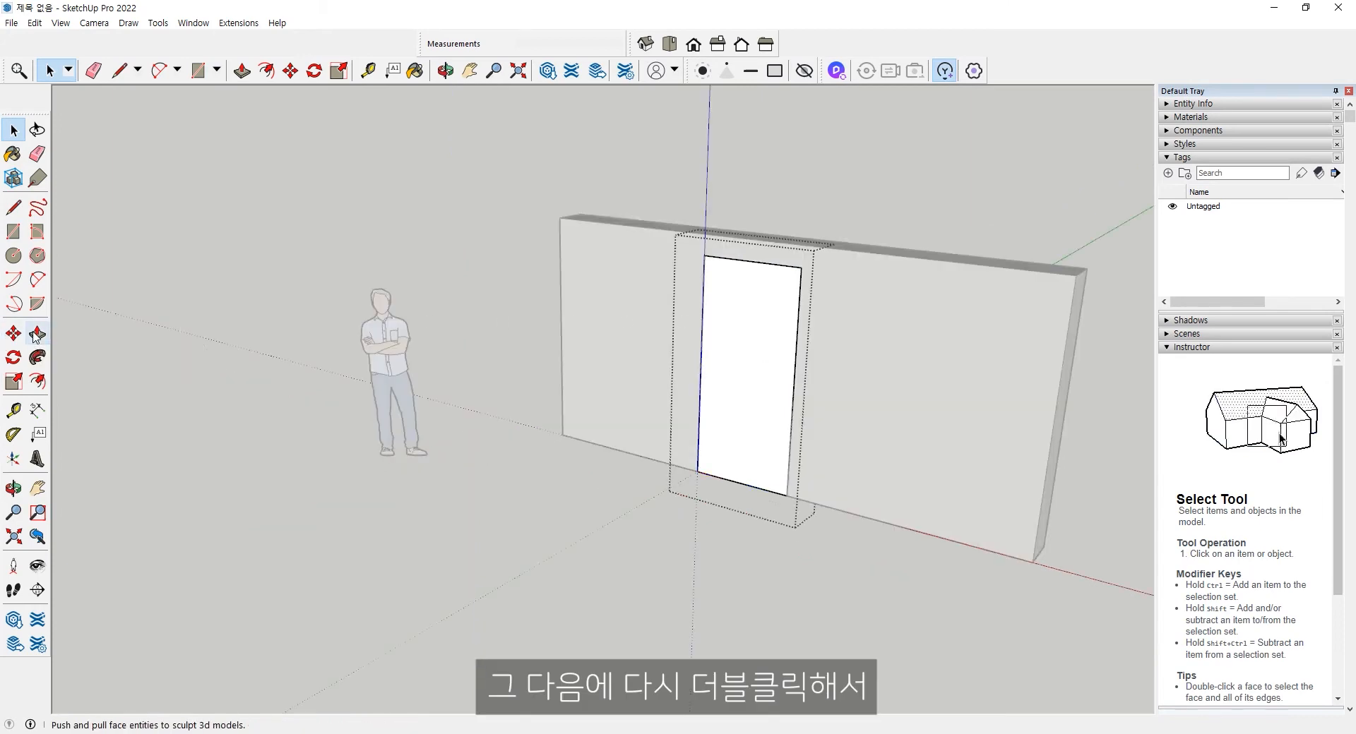
middle_drag(663, 412, 714, 396)
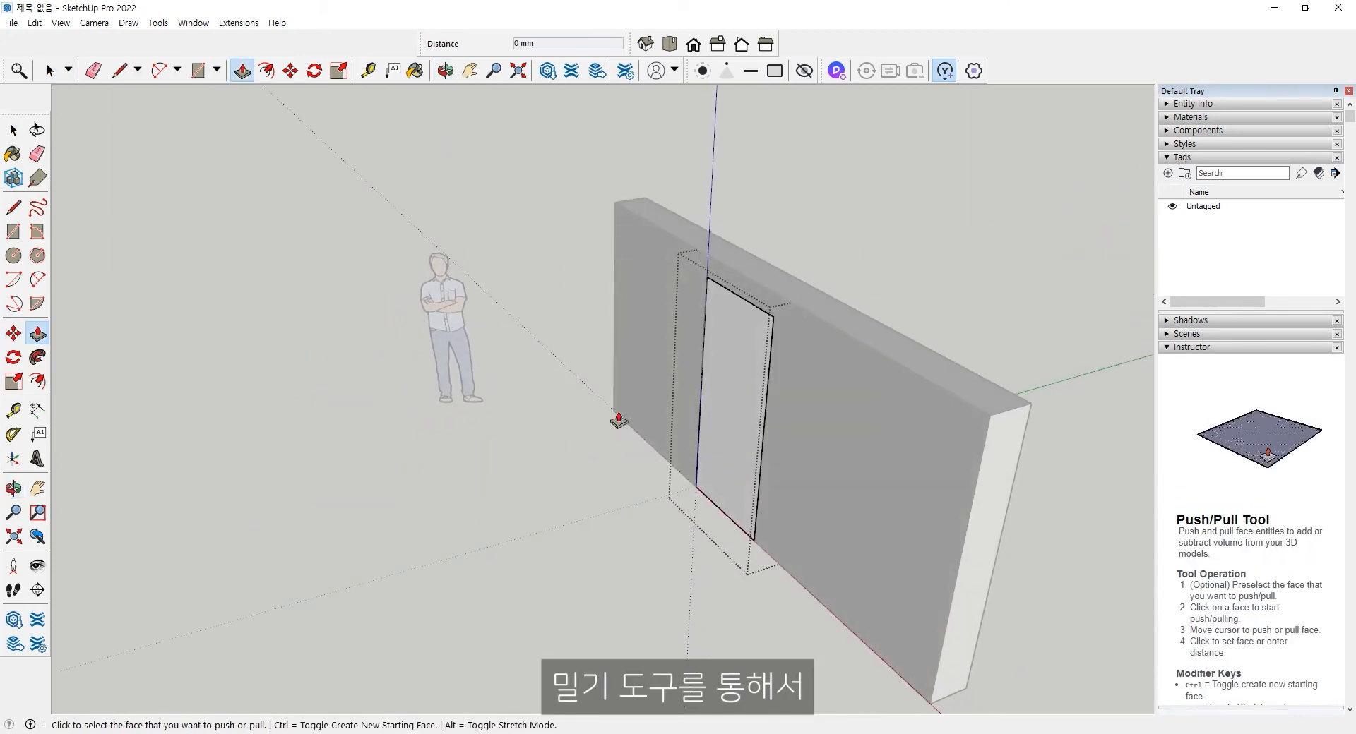
click(728, 382)
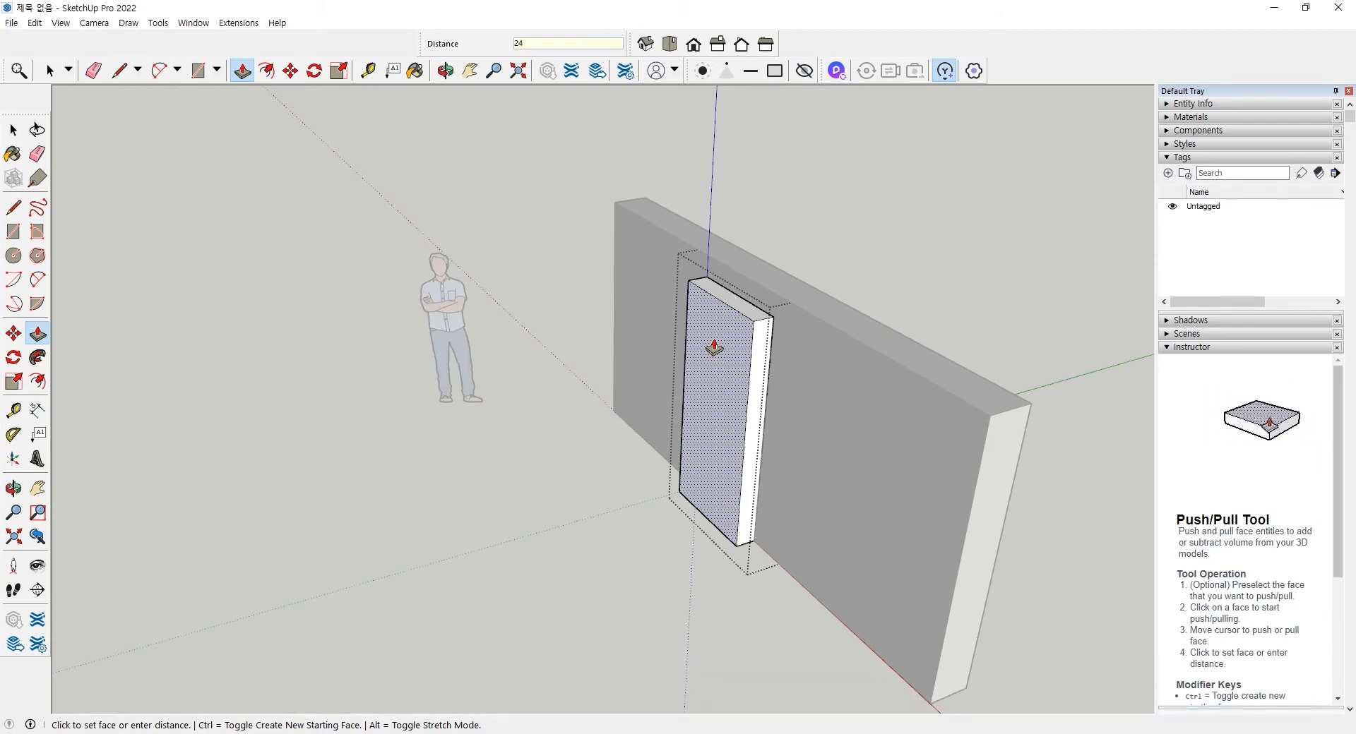
text(0)
key(Return)
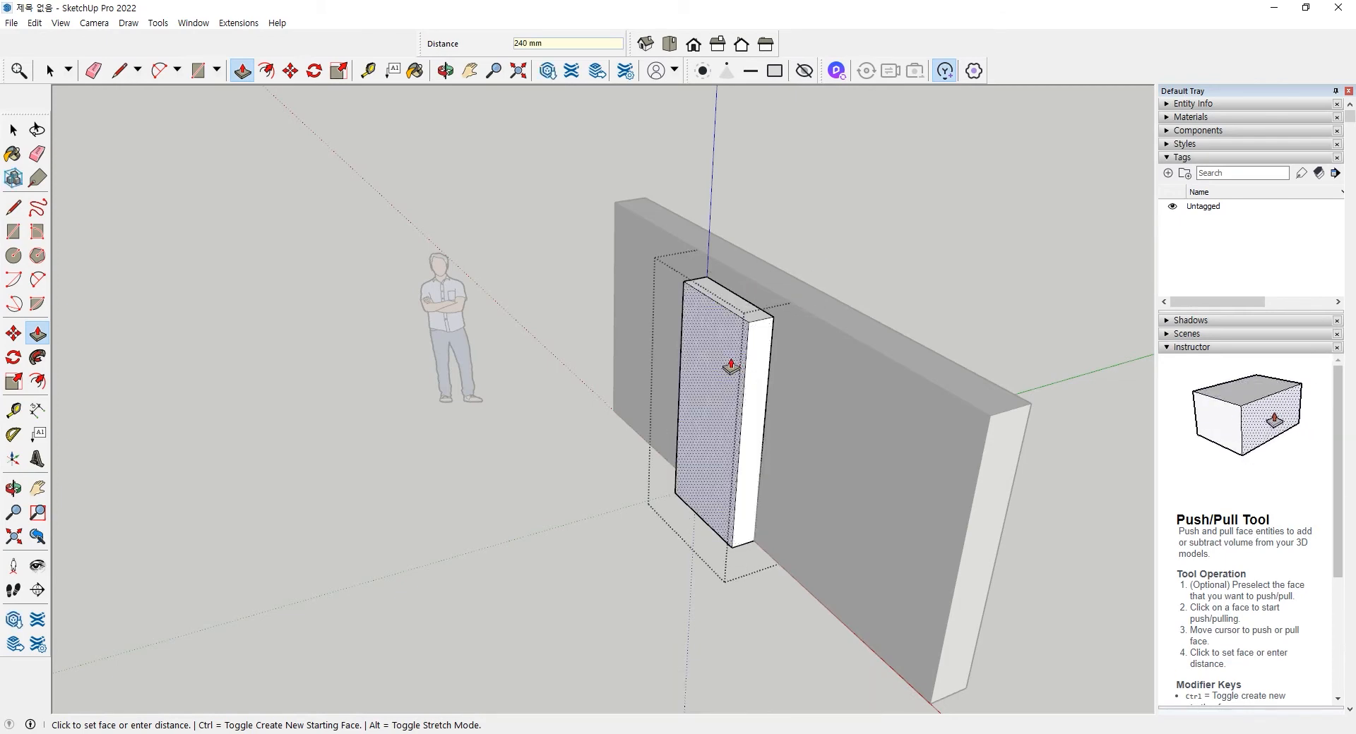
Step: Offset the outline of the door block's front face 30 mm inward for the door frame
middle_drag(732, 341, 796, 327)
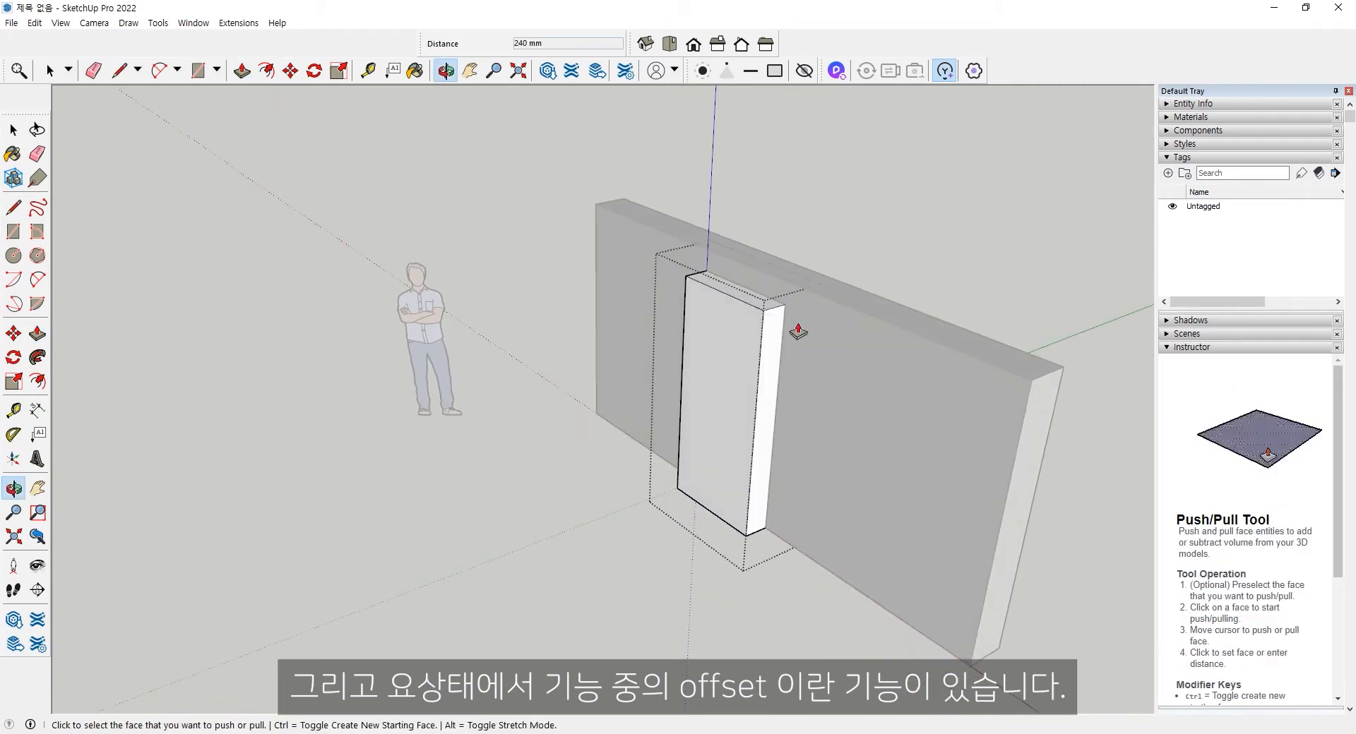
click(37, 382)
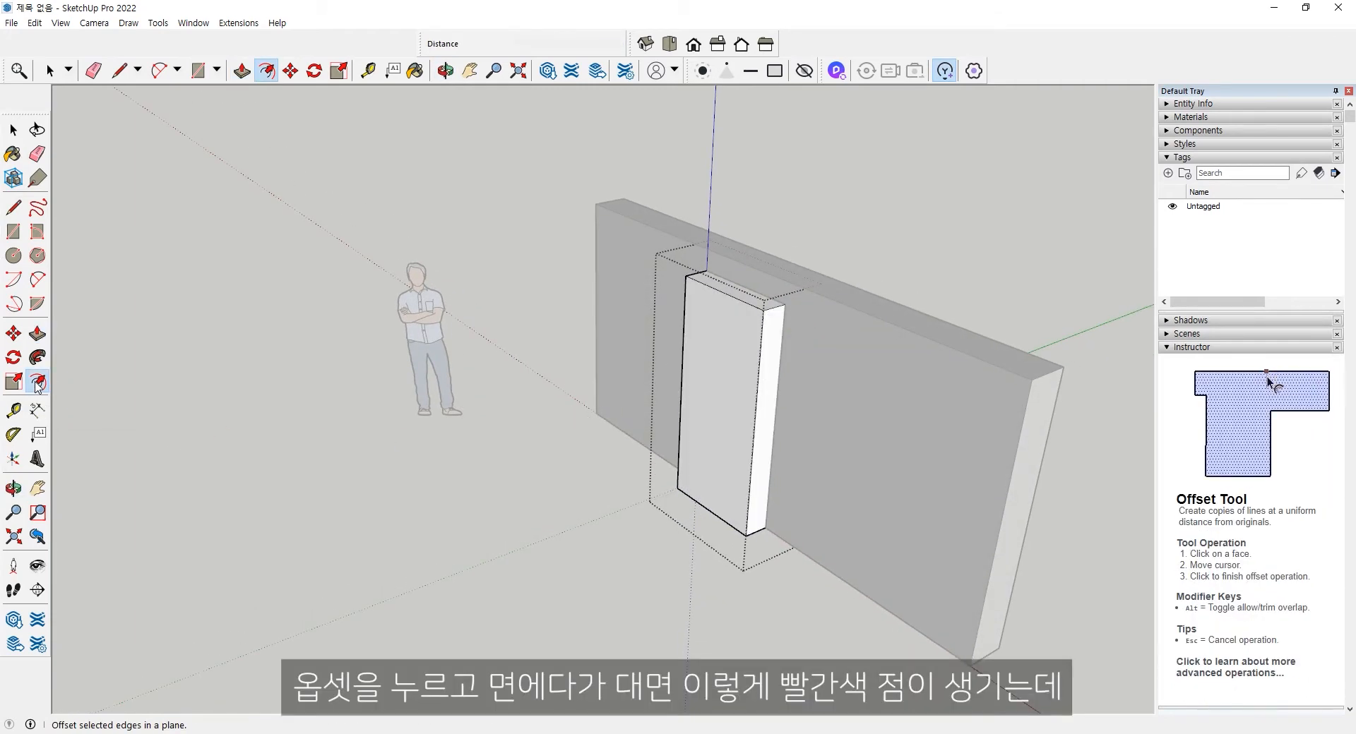
click(718, 308)
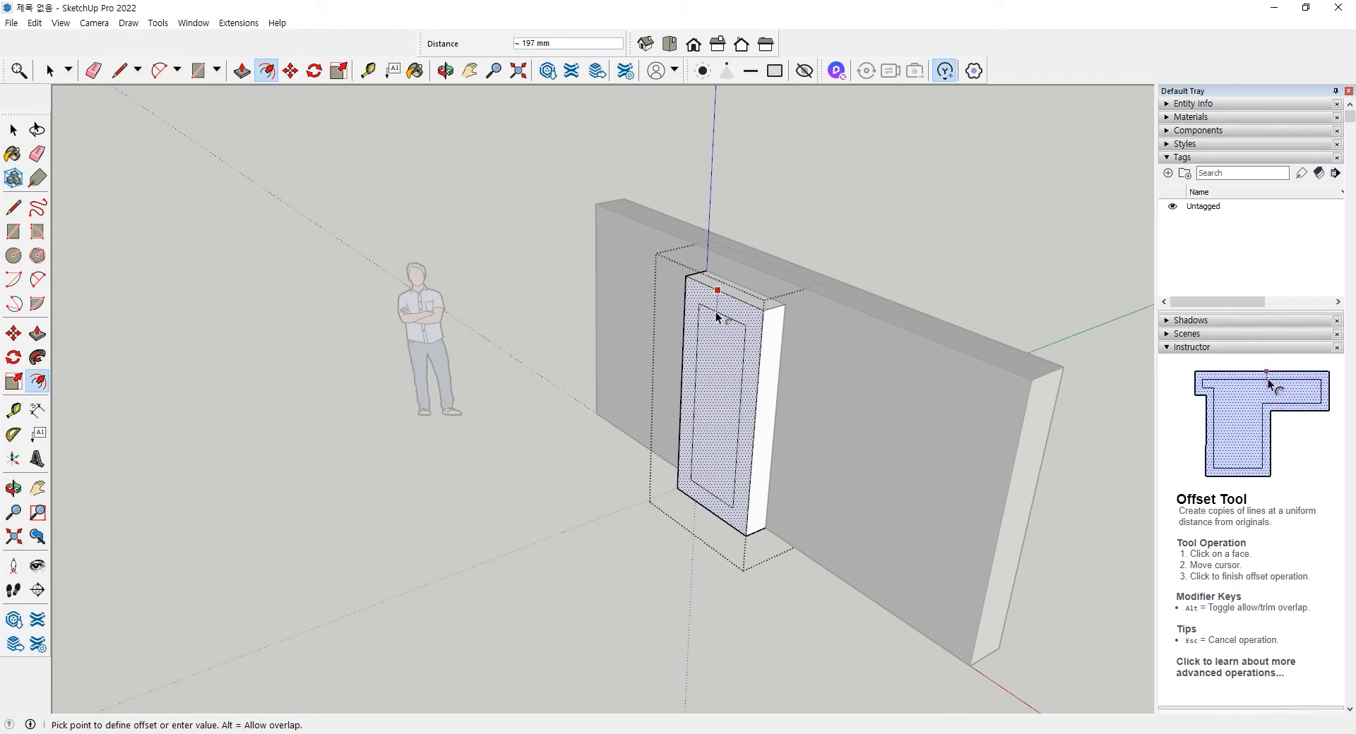
click(715, 312)
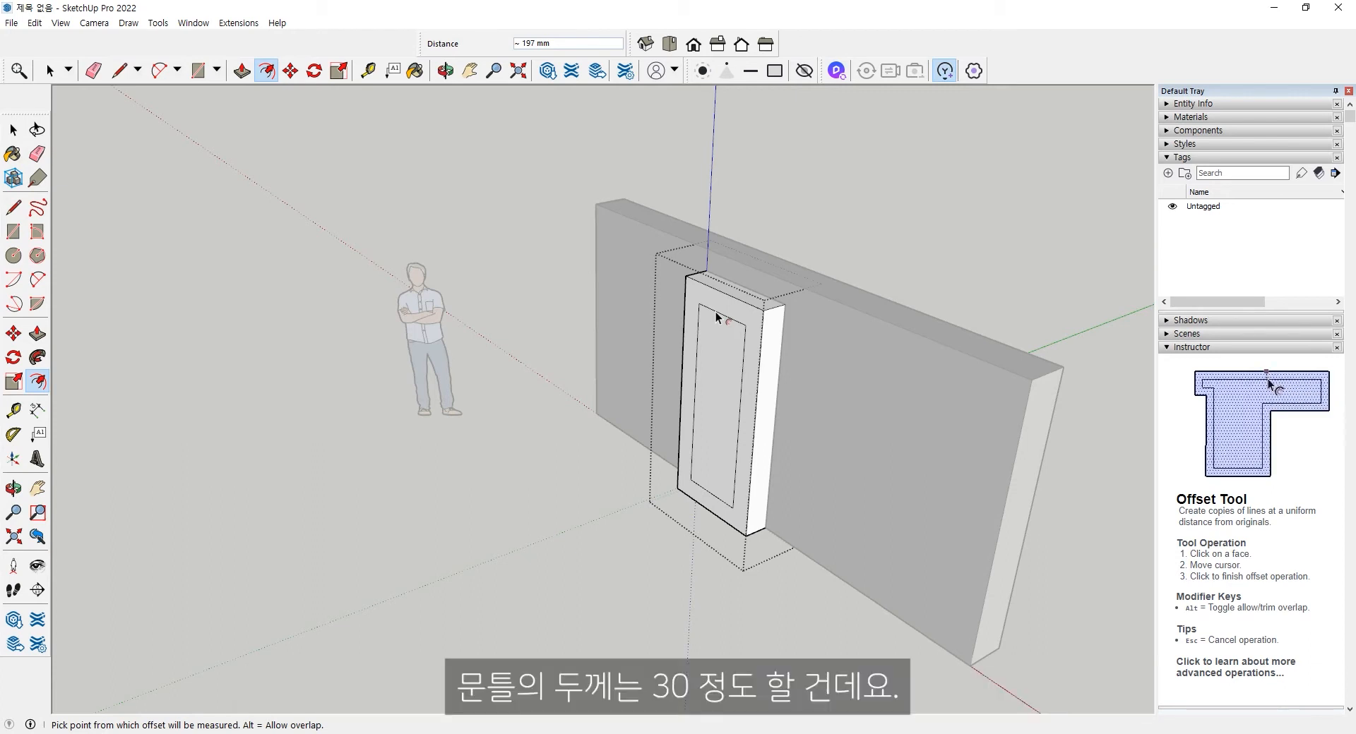
text(30)
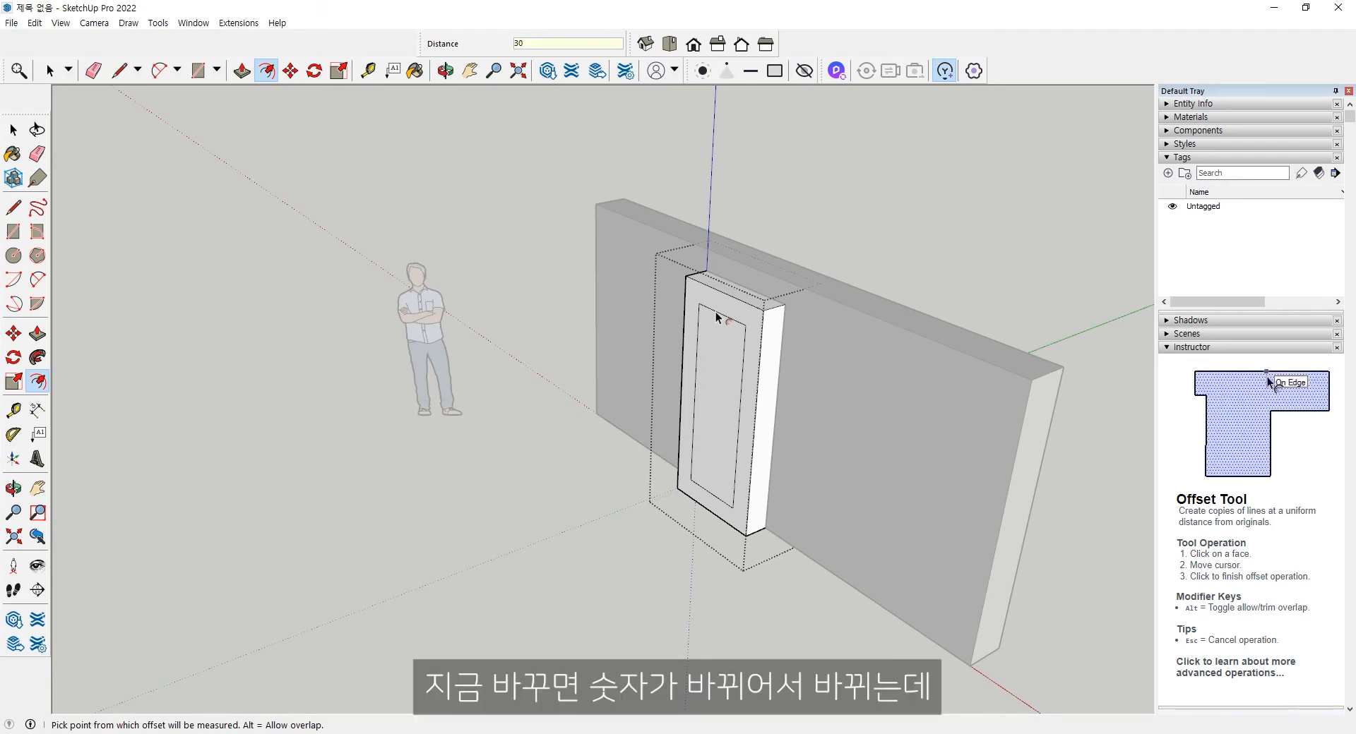
key(Return)
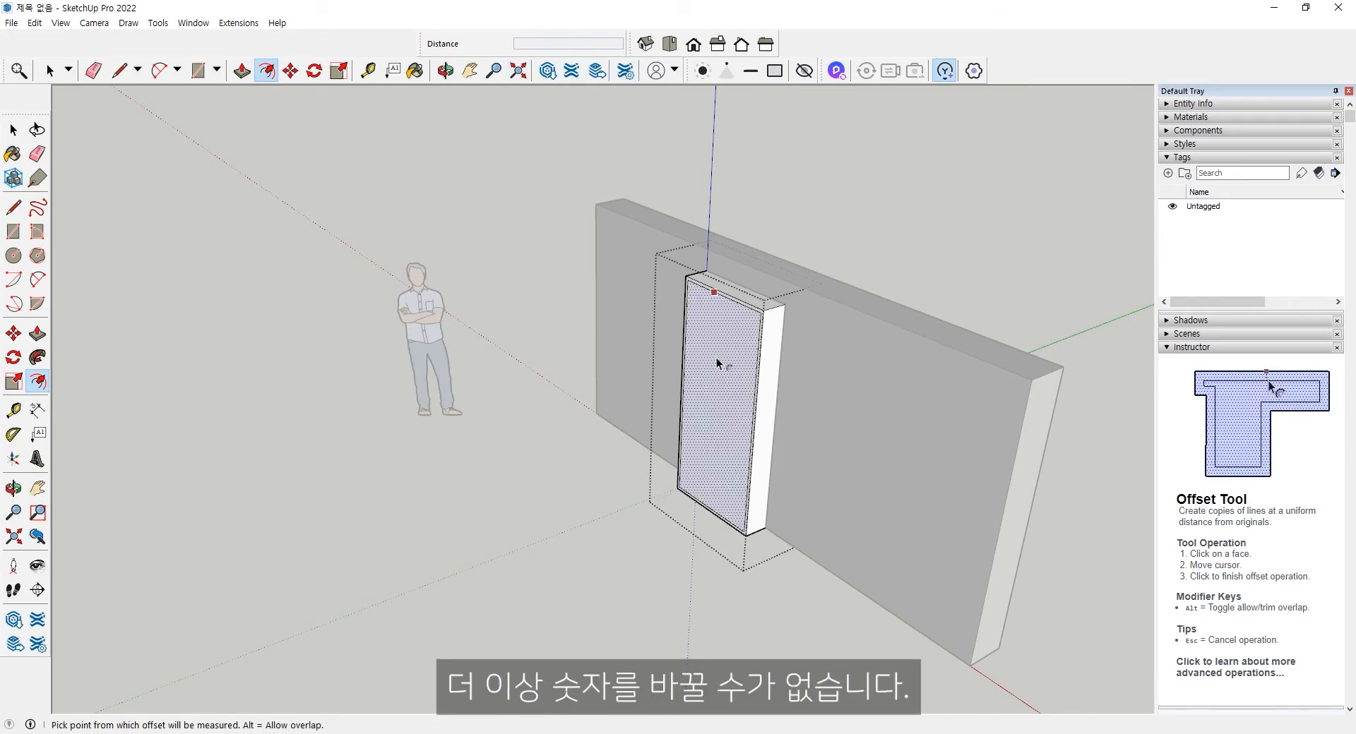
Step: Undo the last offset and offset the outline of the door block's front face 30 mm inward again
key(ctrl+z)
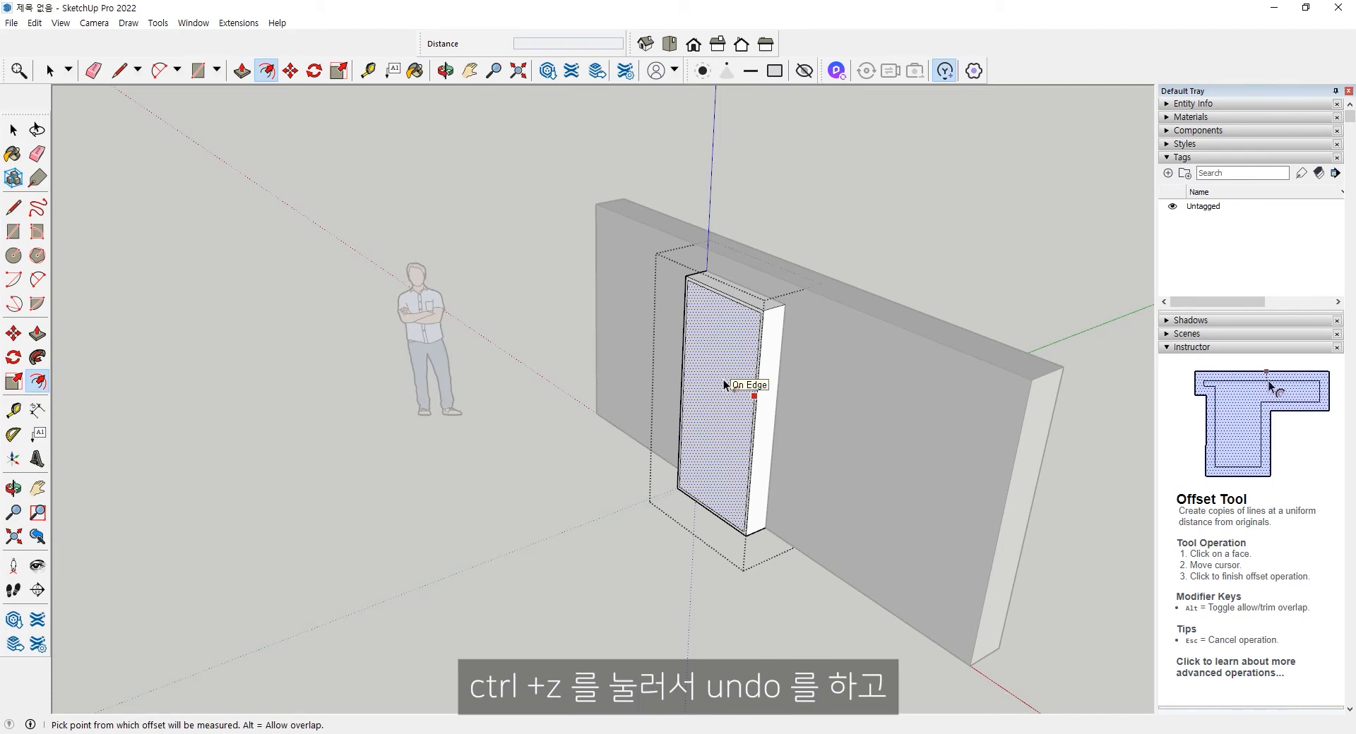
click(723, 299)
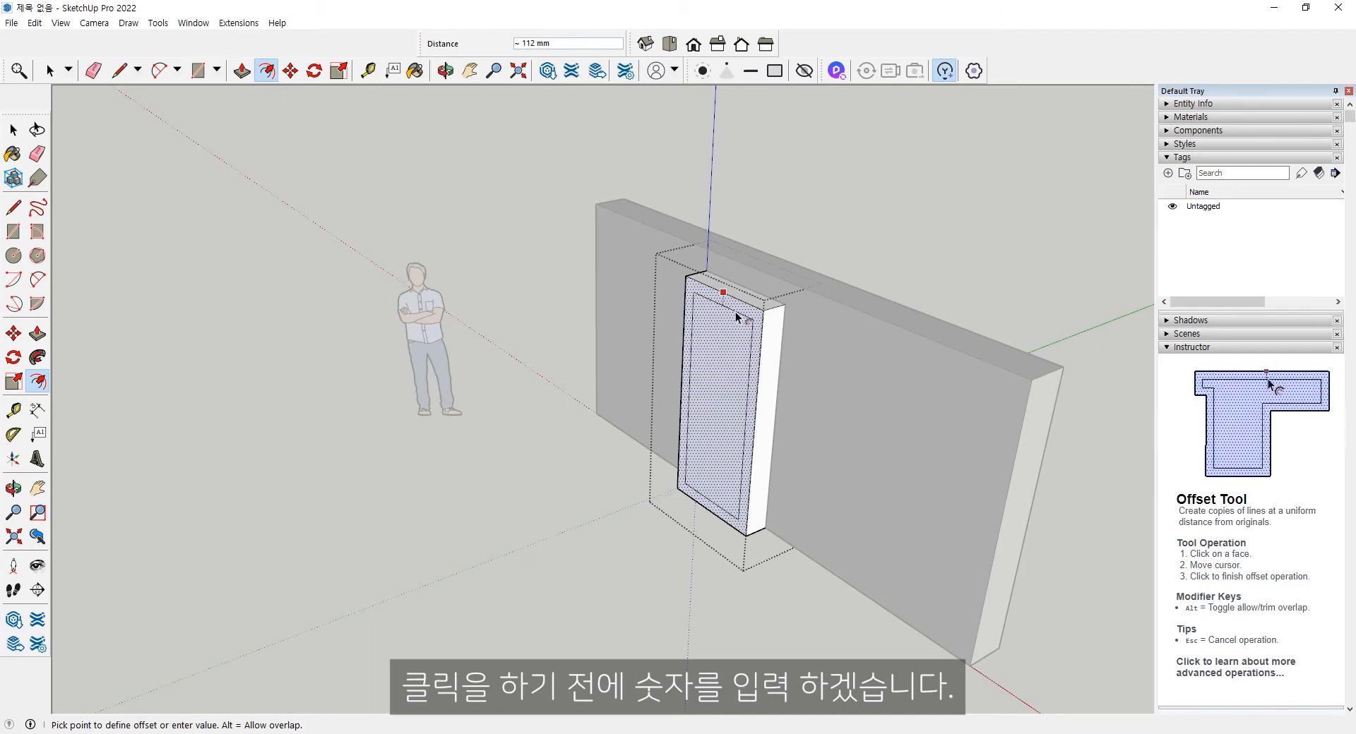
text(30)
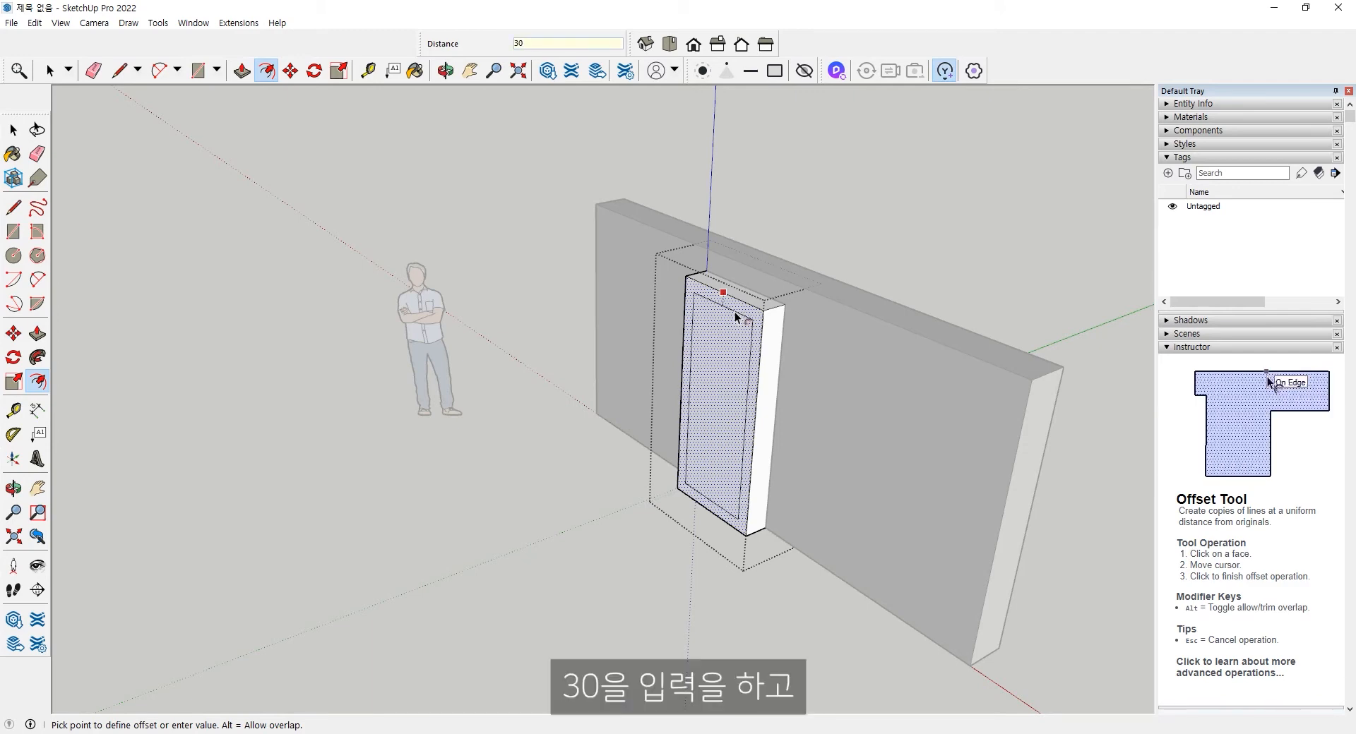
key(Return)
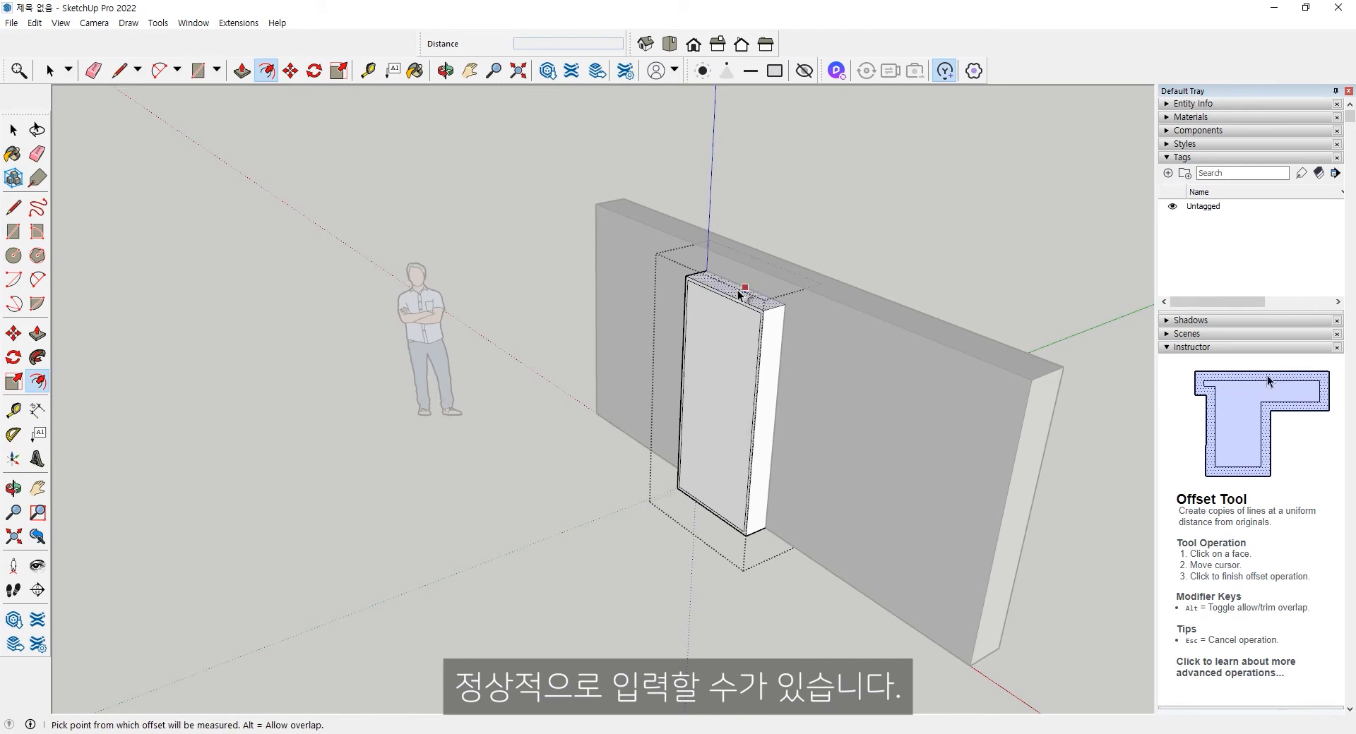
Step: Push/pull the inner face 240 mm back through the door block to hollow out the frame, and exit the group
click(38, 333)
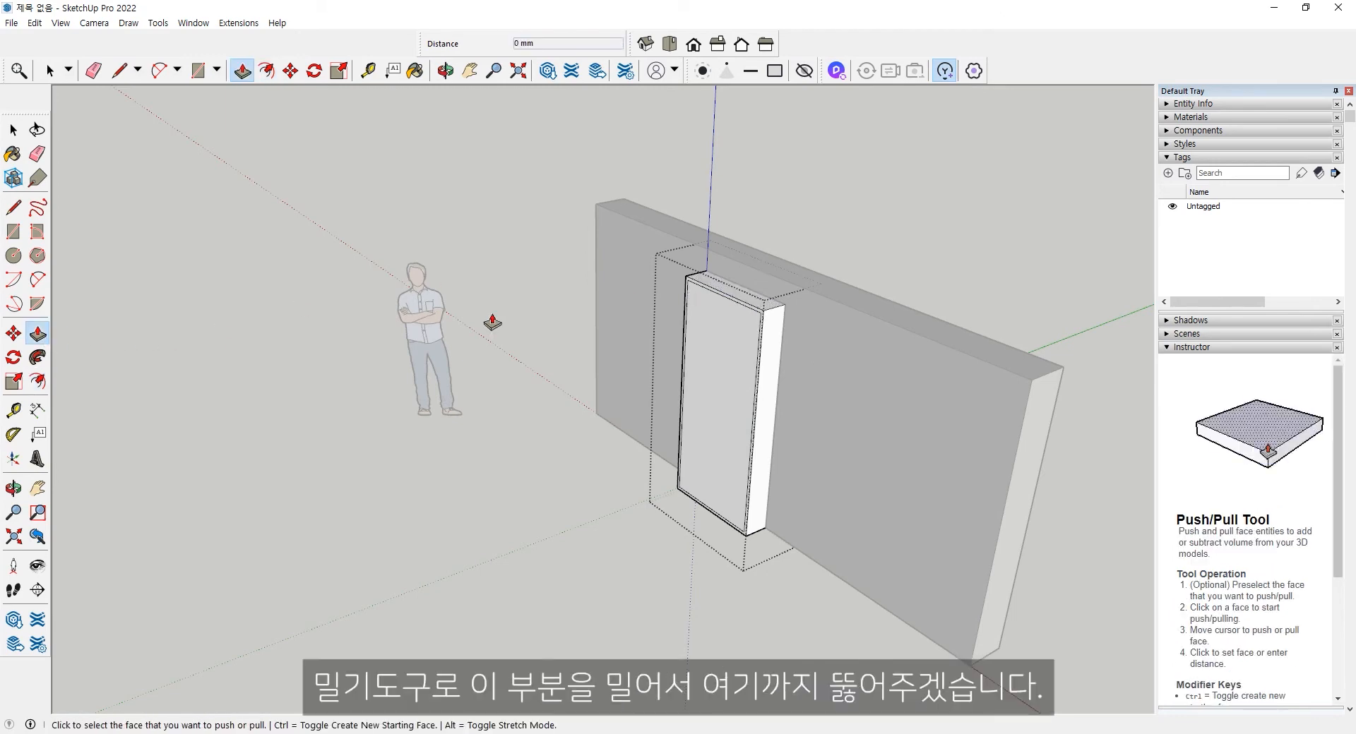
click(721, 317)
click(784, 311)
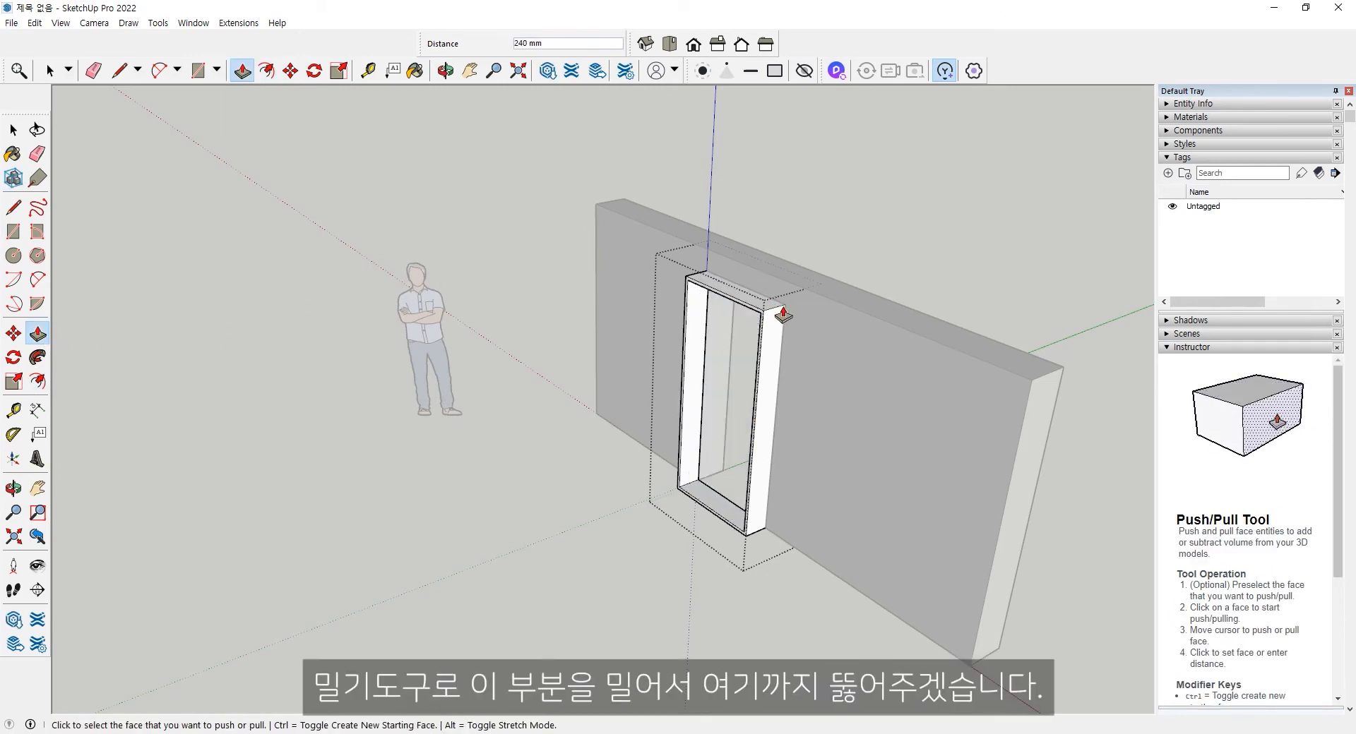
key(space)
click(850, 245)
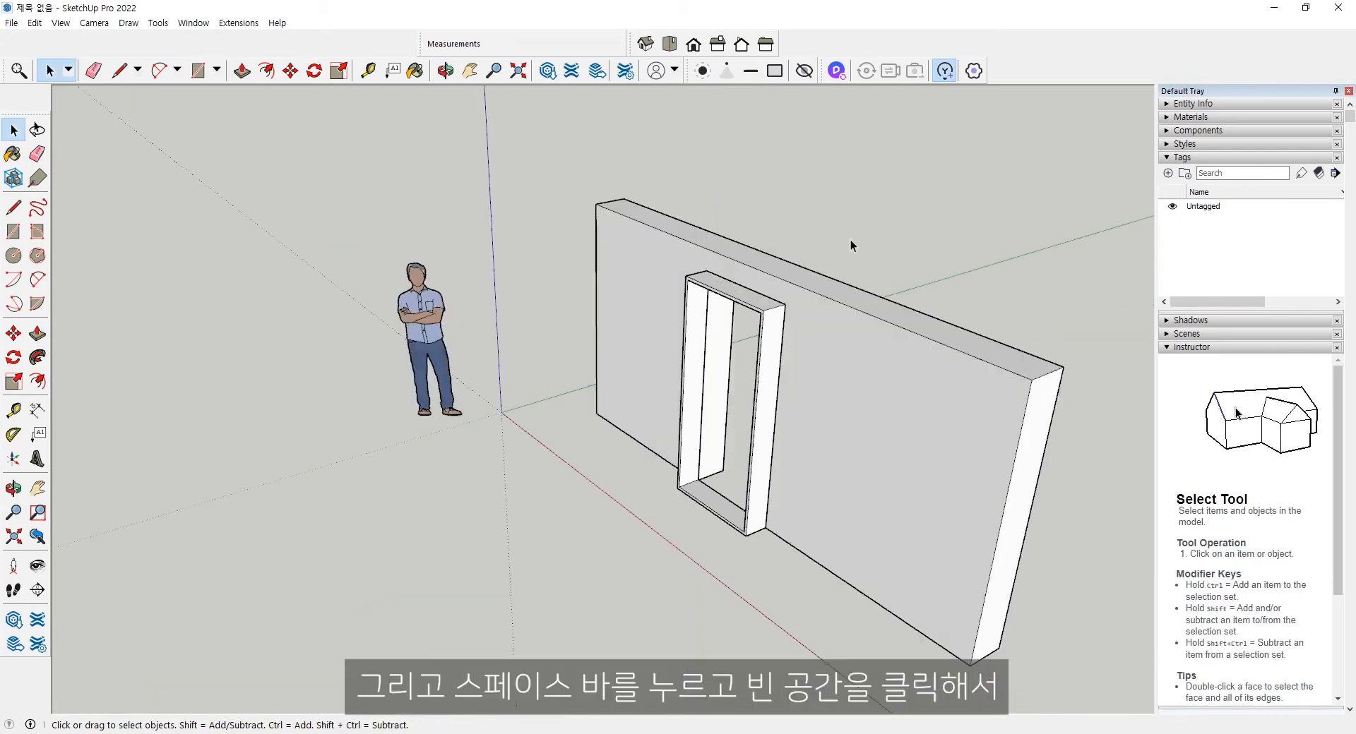
Step: Draw a 940 × 2140 mm rectangle between opposite inner front corners of the door frame
key(o)
drag(764, 436, 756, 458)
key(space)
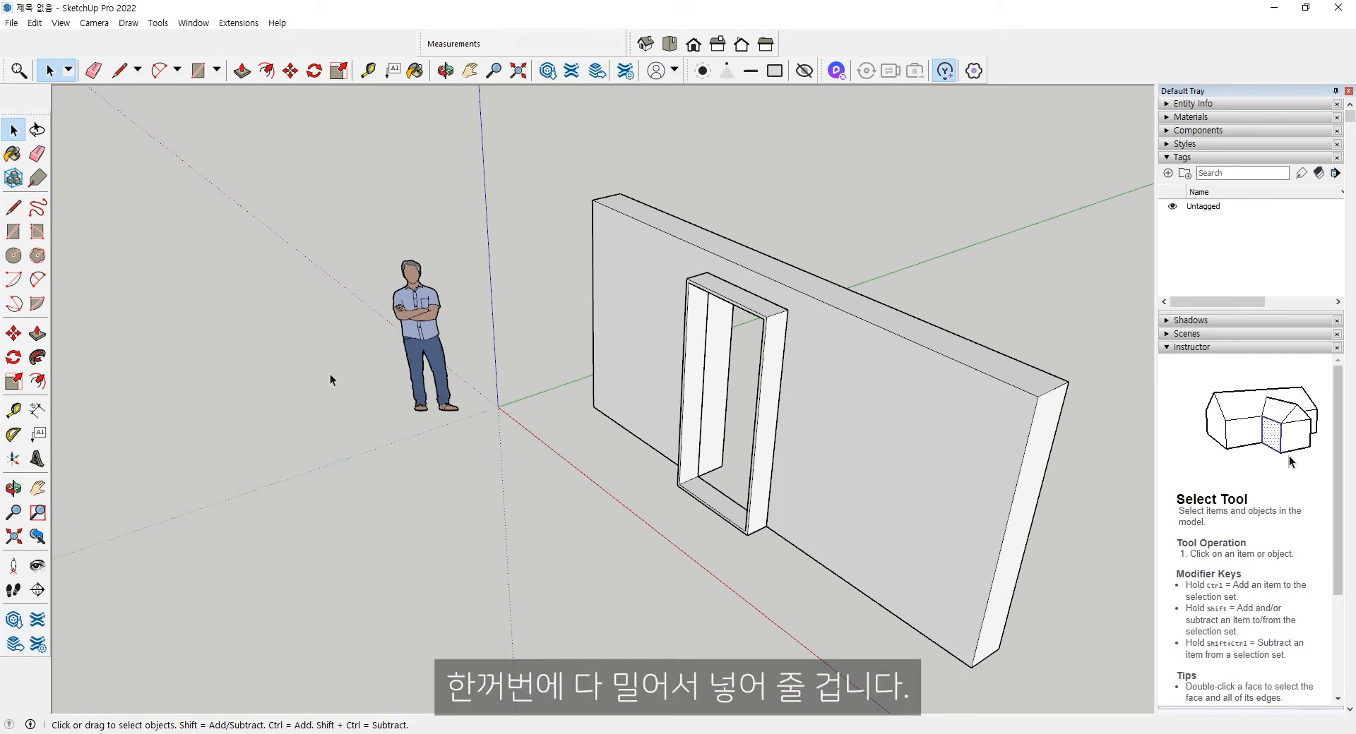
click(14, 231)
scroll(696, 282, up, 4)
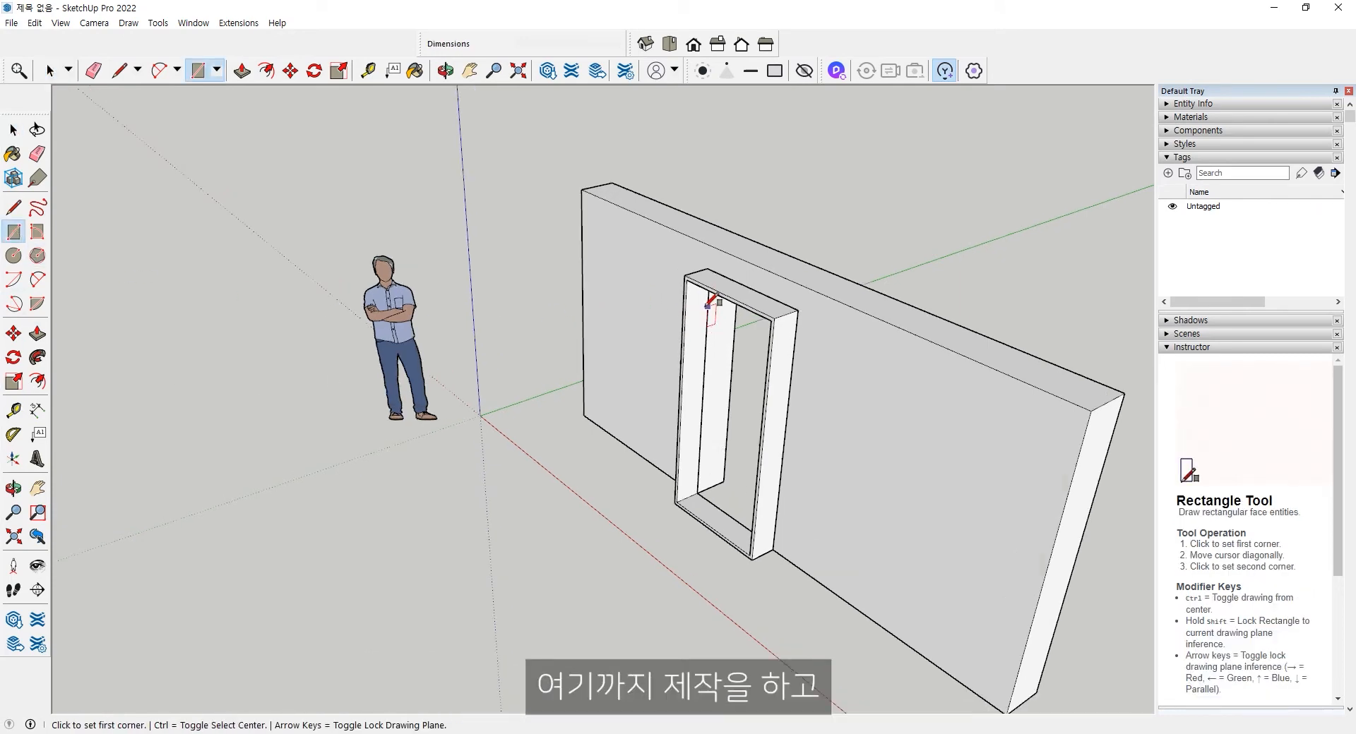
click(677, 262)
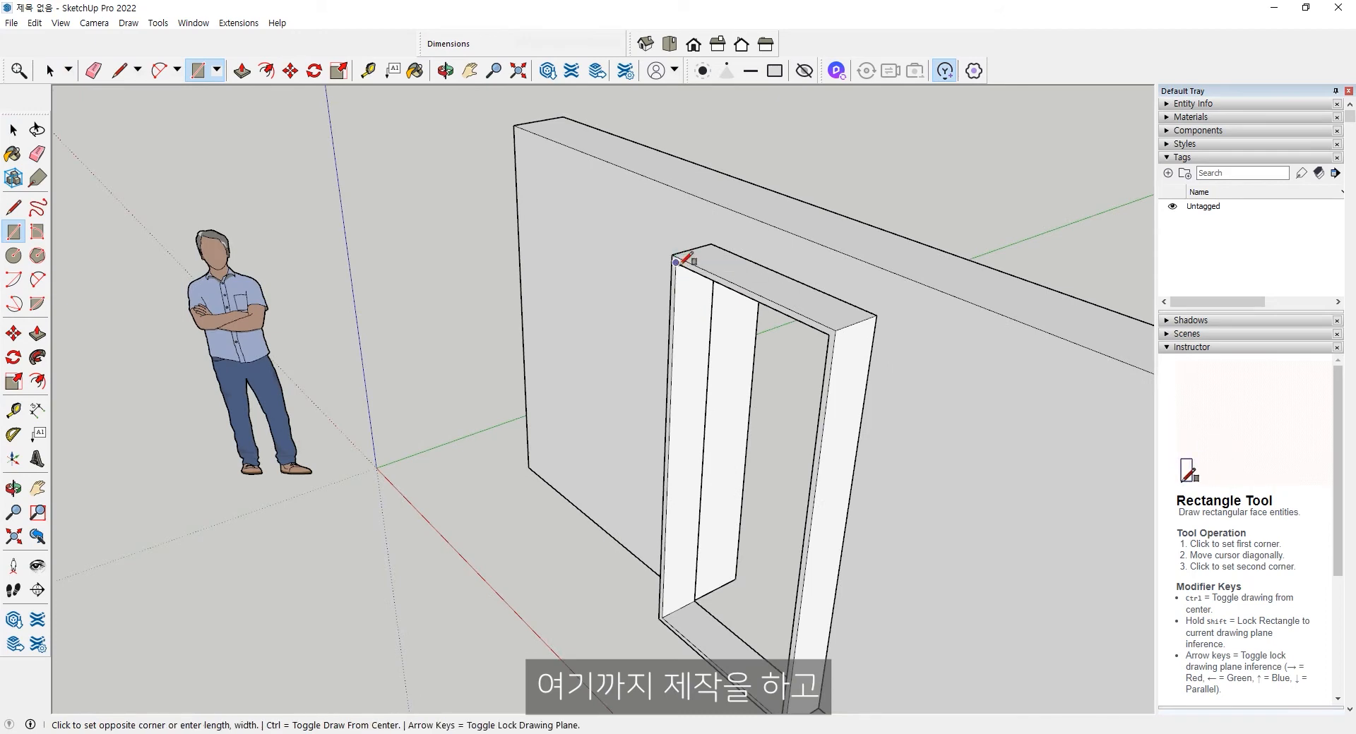
shift+middle_drag(763, 590, 717, 478)
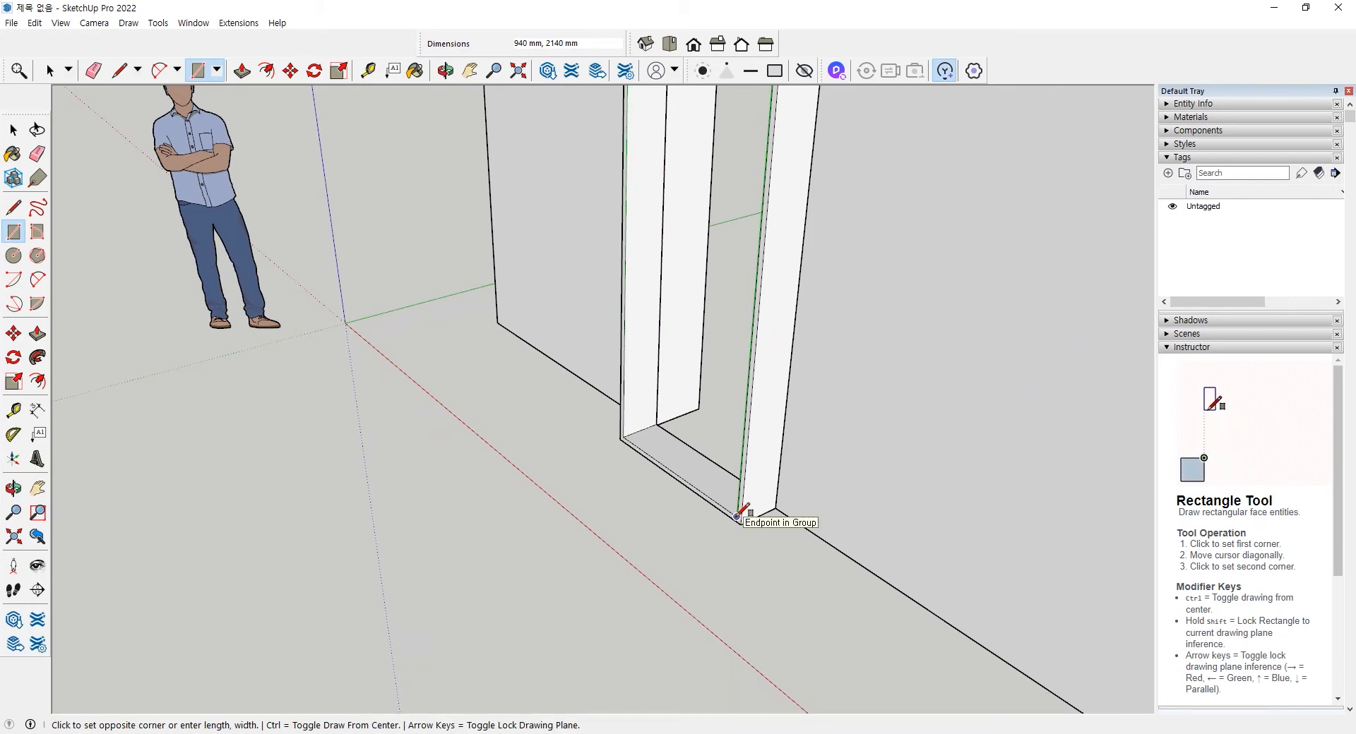
click(737, 516)
scroll(734, 495, down, 5)
scroll(717, 360, up, 2)
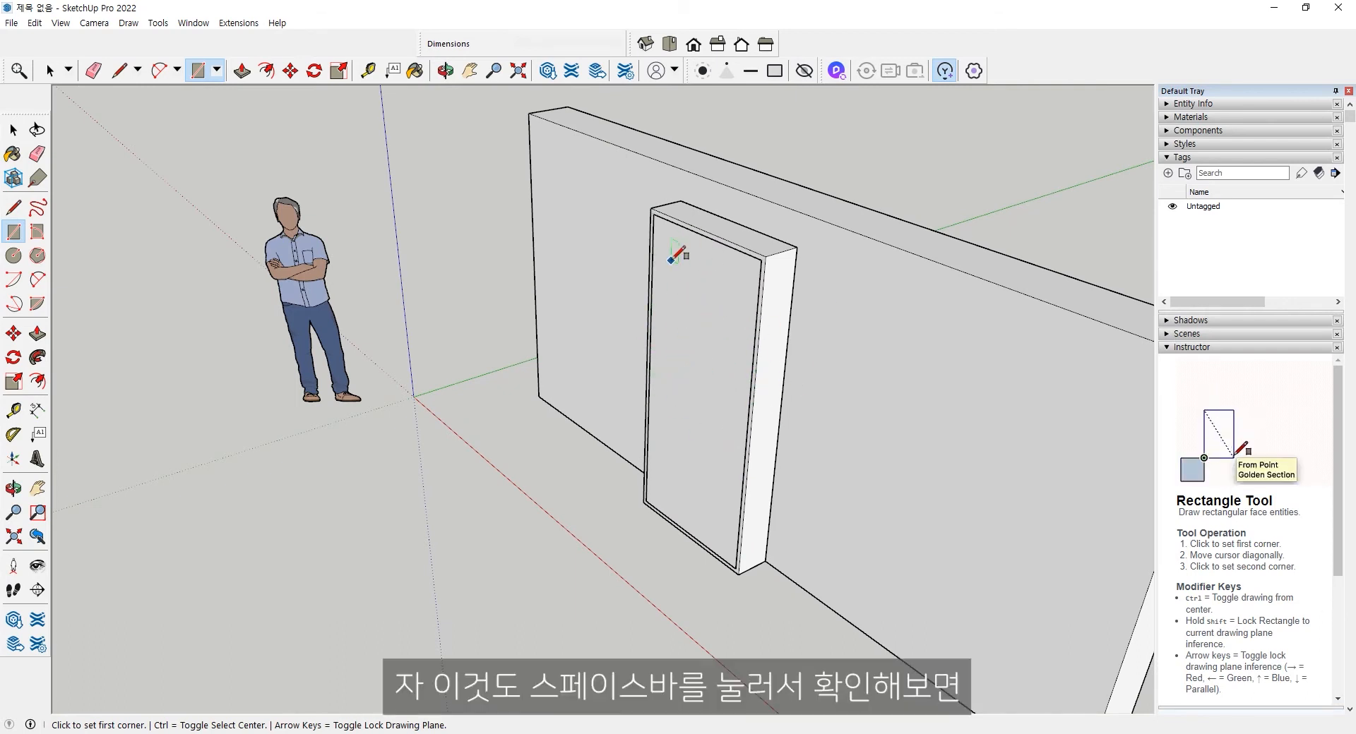
Step: Check the wall and frame groups by selecting each, and make the door panel's face and edges a separate group
key(space)
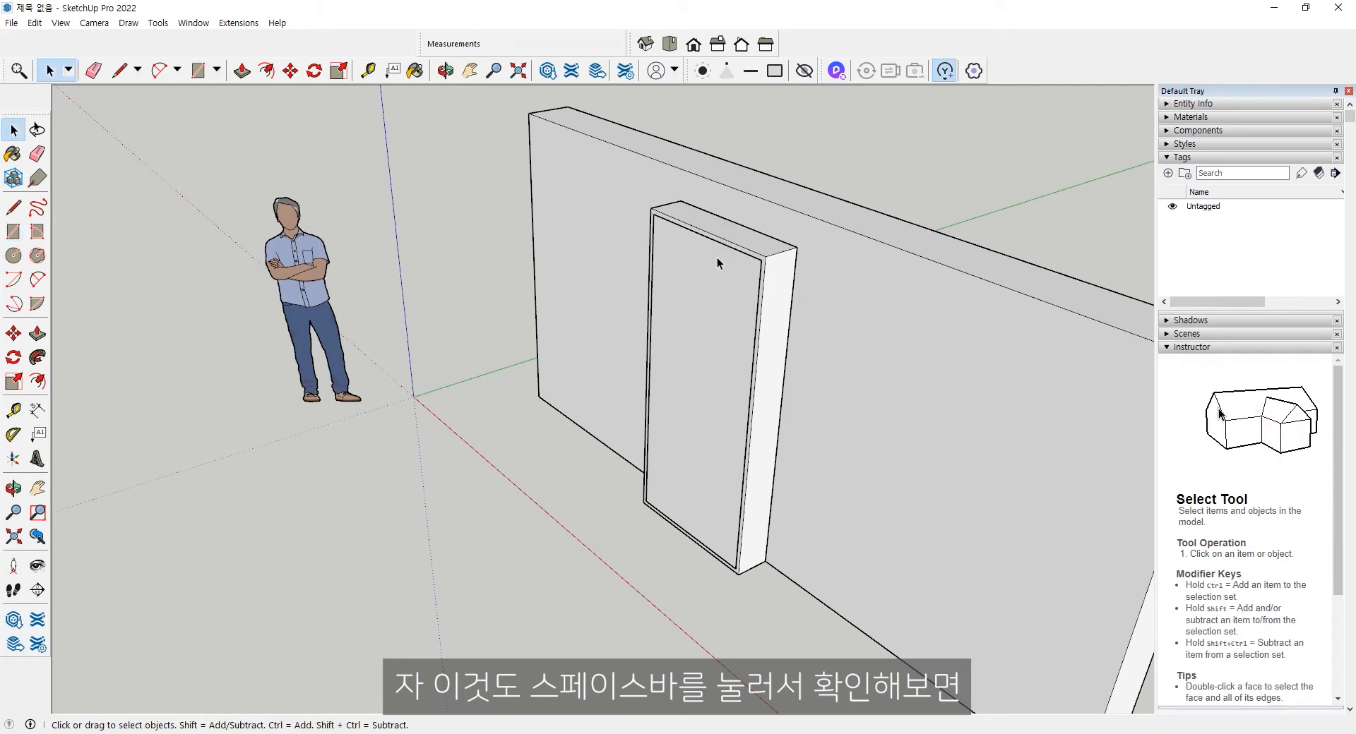
click(700, 188)
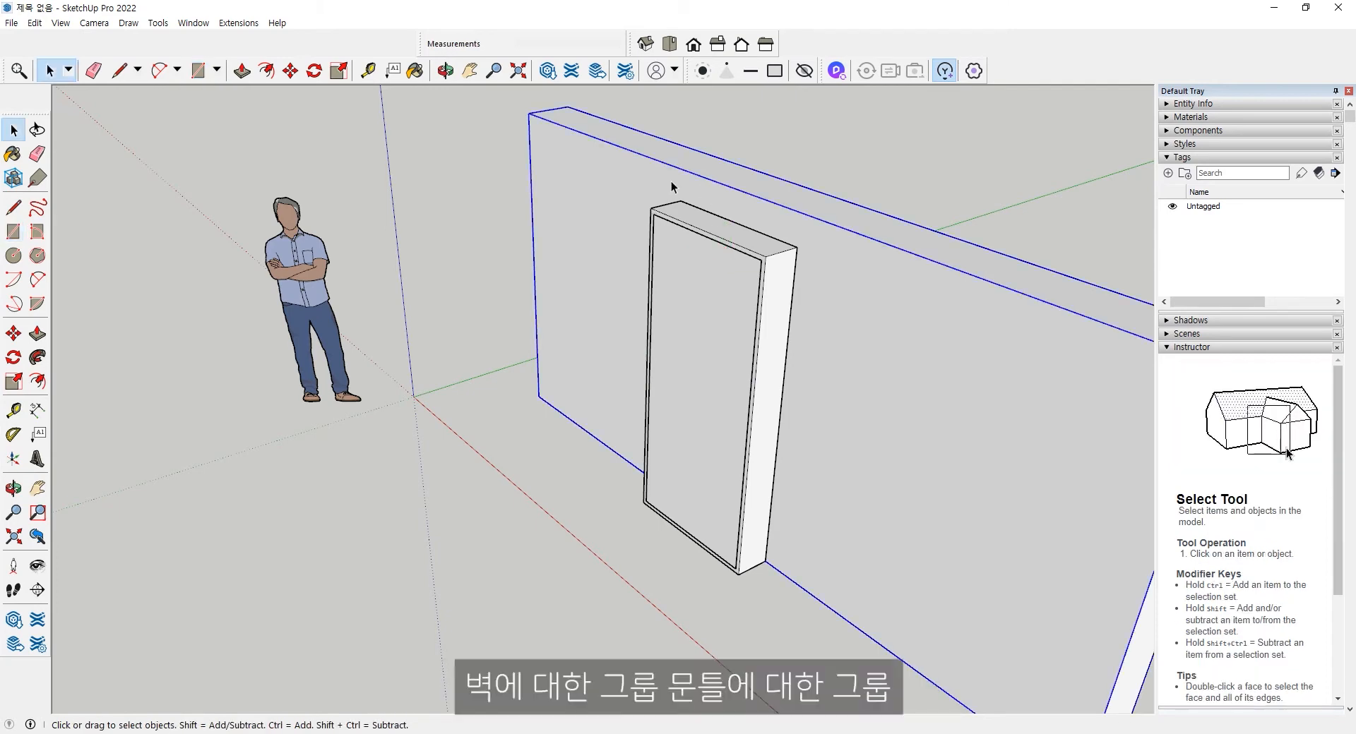
click(731, 240)
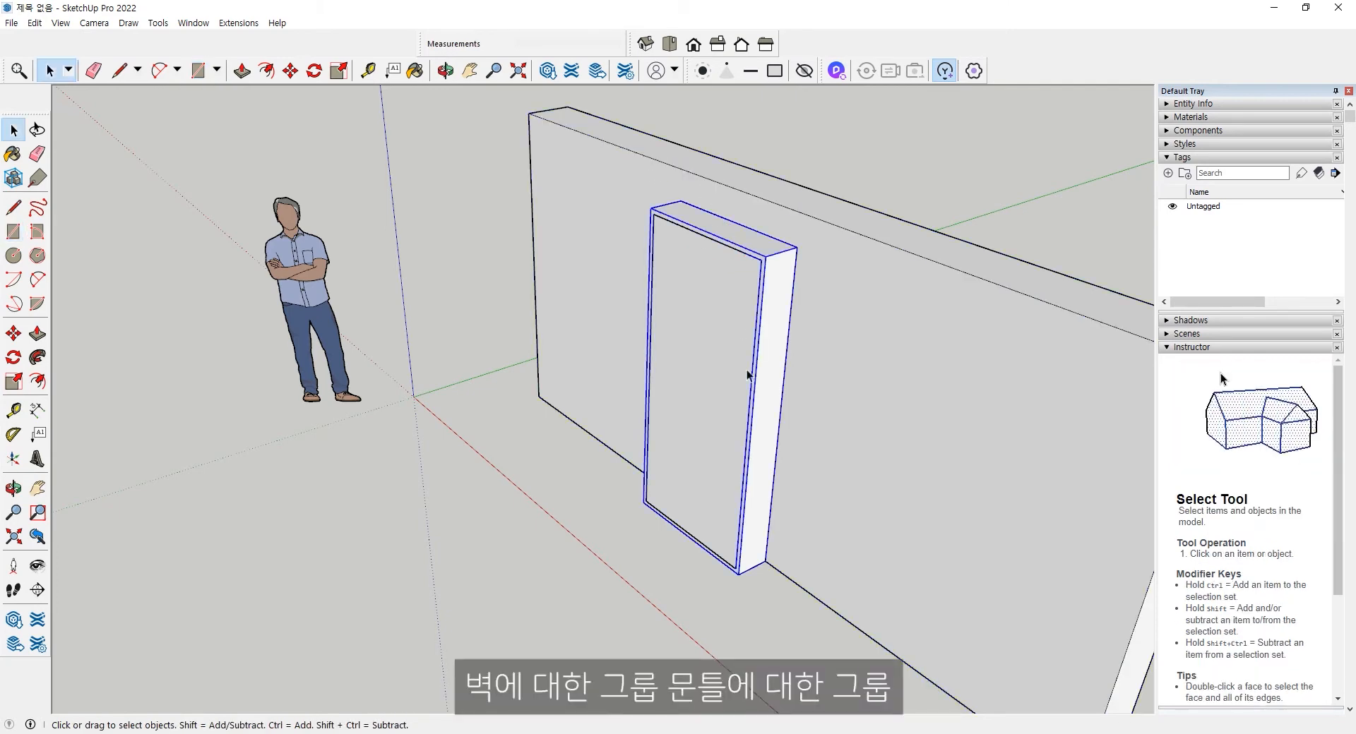
click(689, 304)
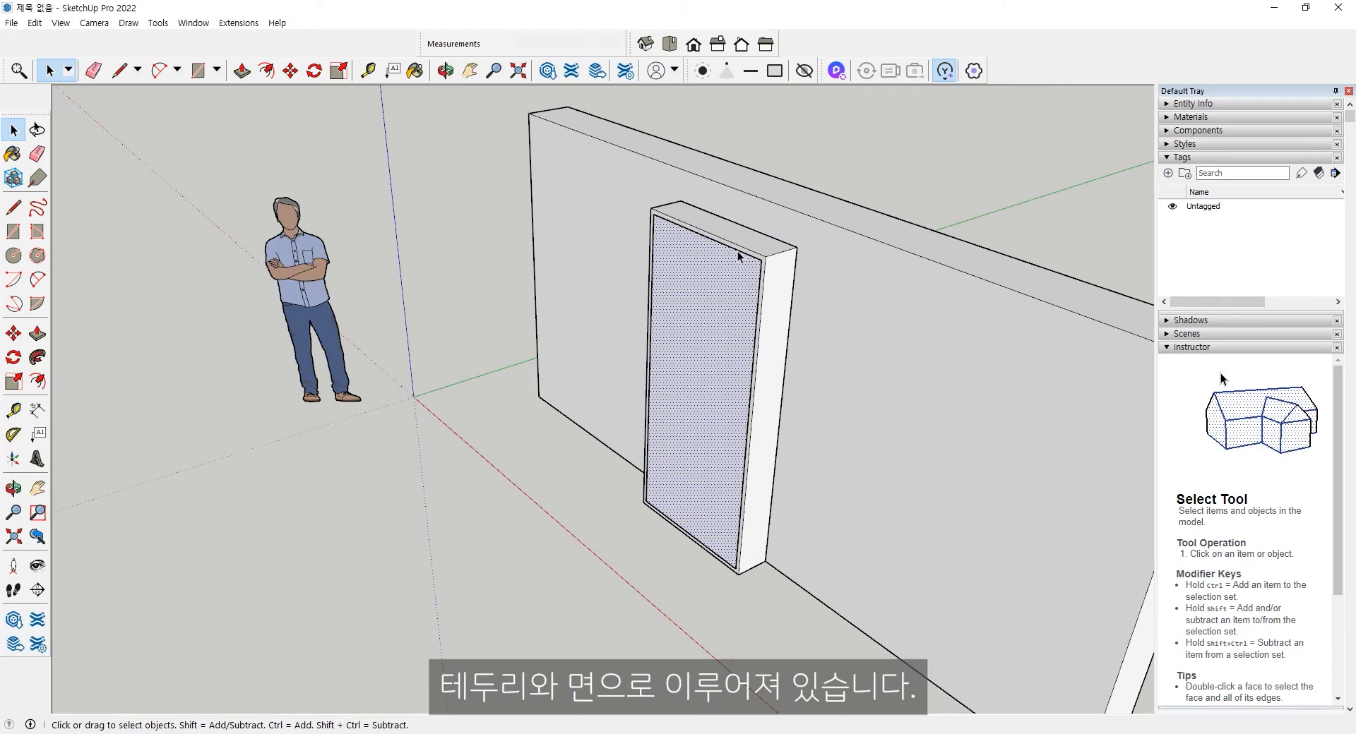
double_click(706, 318)
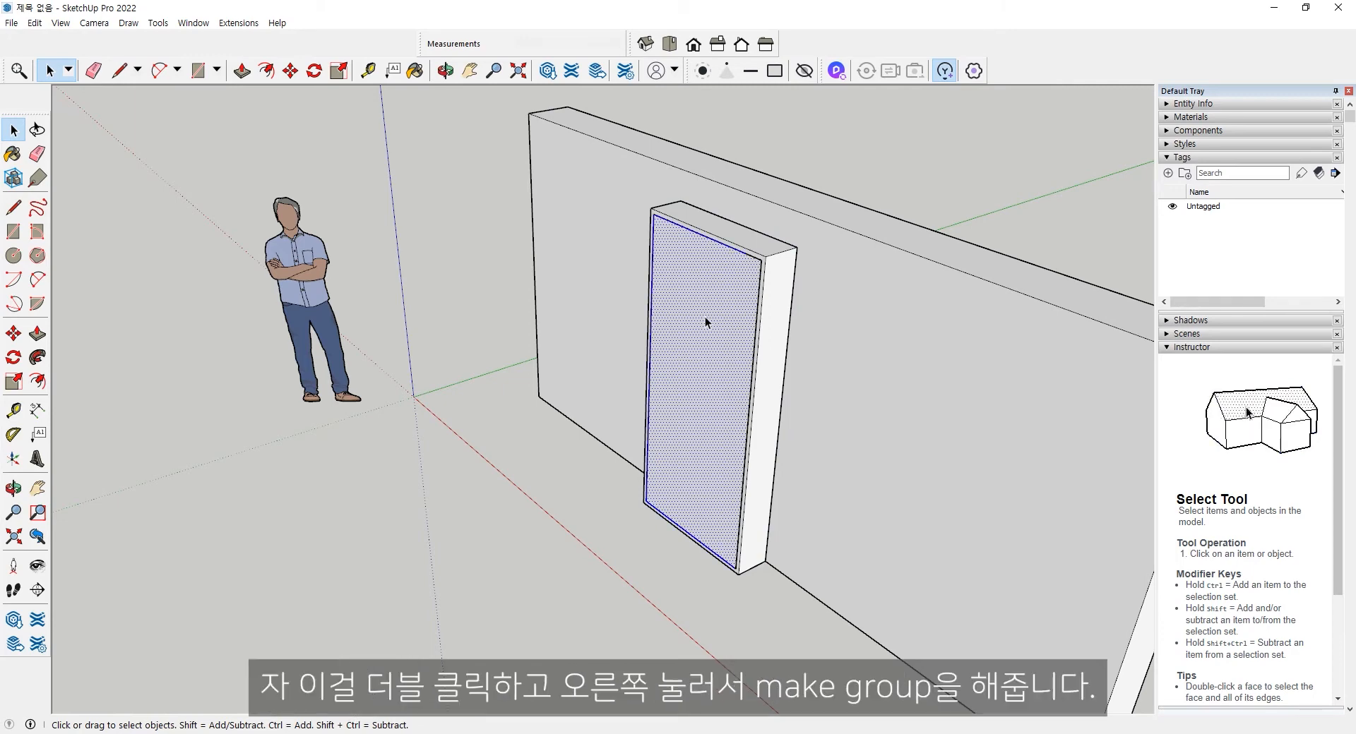
right_click(705, 317)
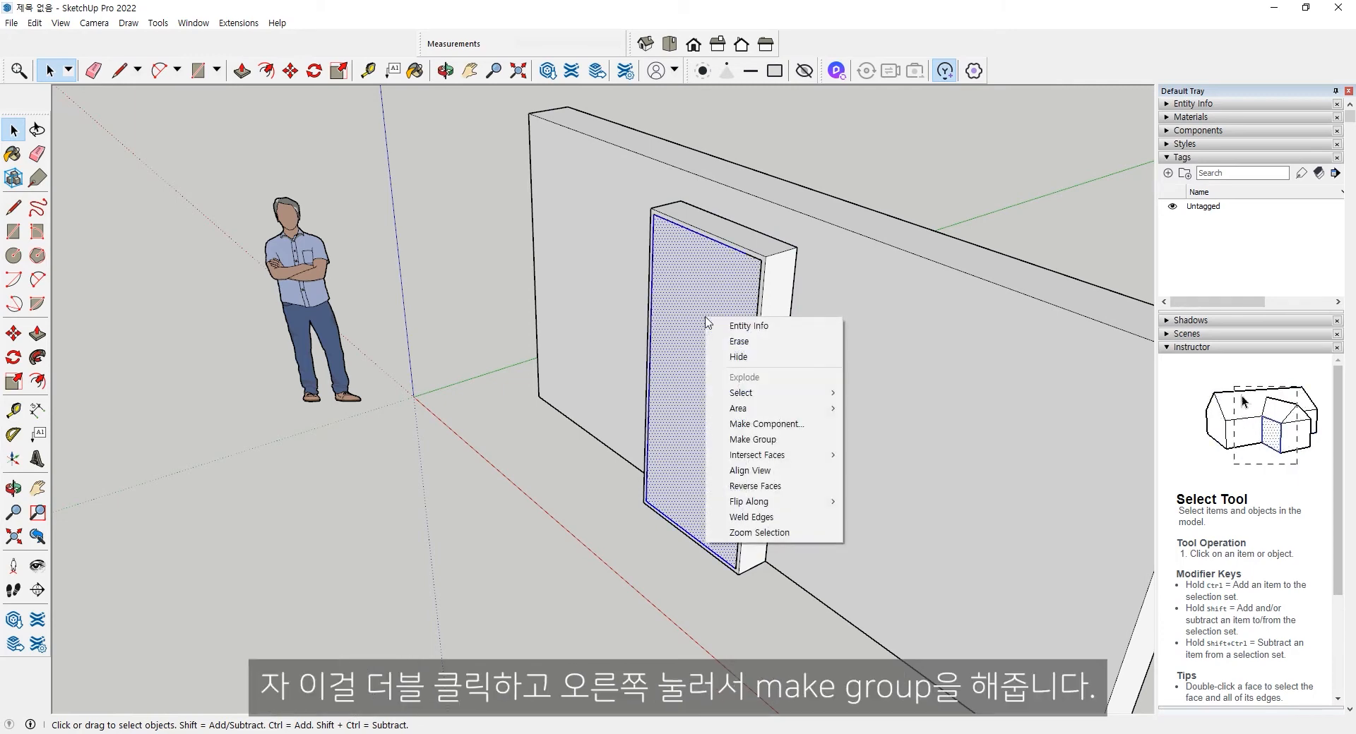
click(759, 440)
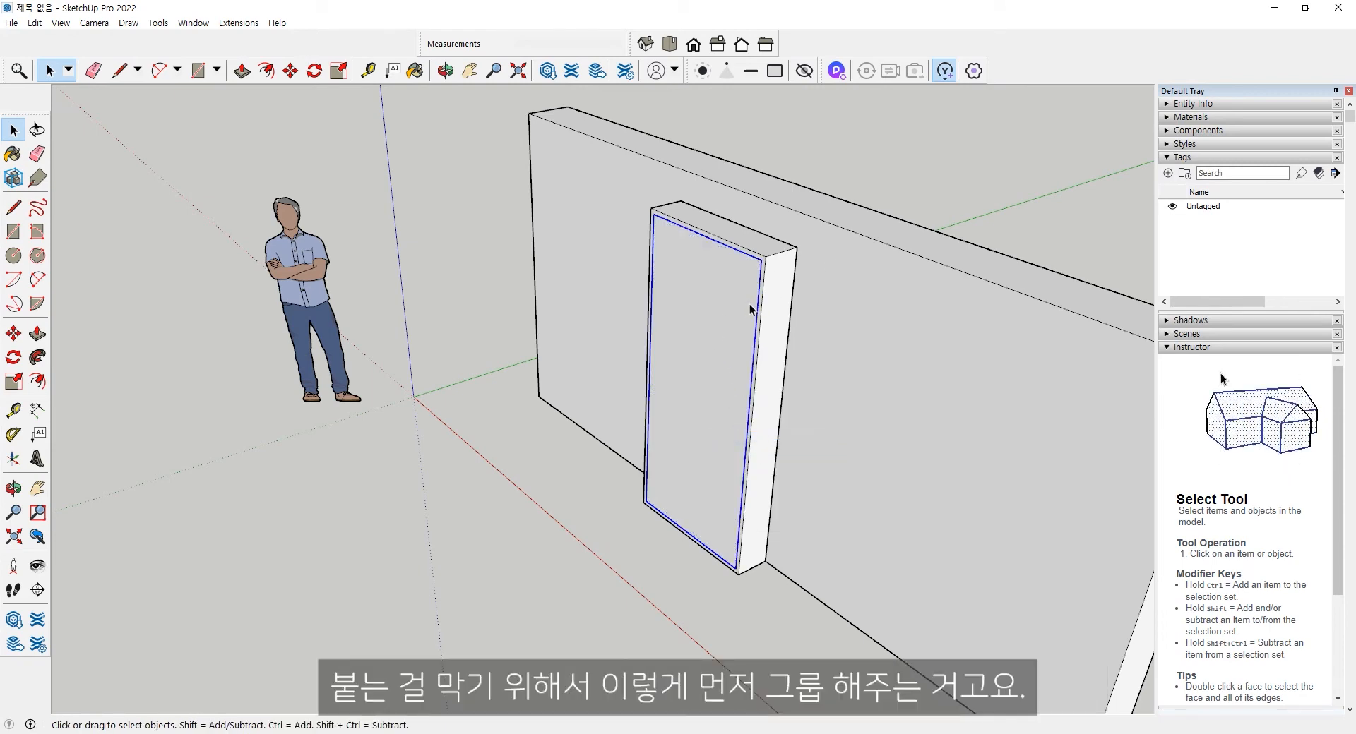
Step: Inside the door panel's group, push/pull its front face 30 mm outward, and exit the group
double_click(717, 321)
click(37, 334)
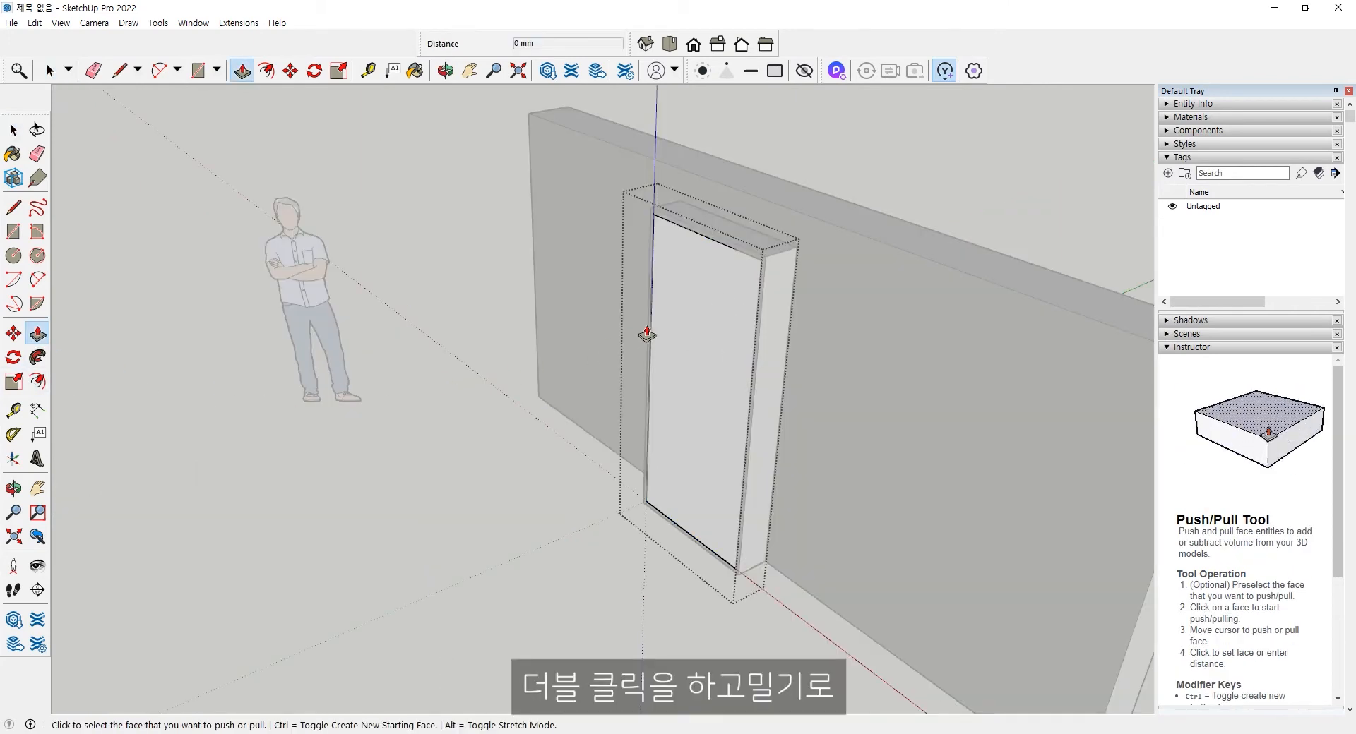
click(672, 311)
click(639, 323)
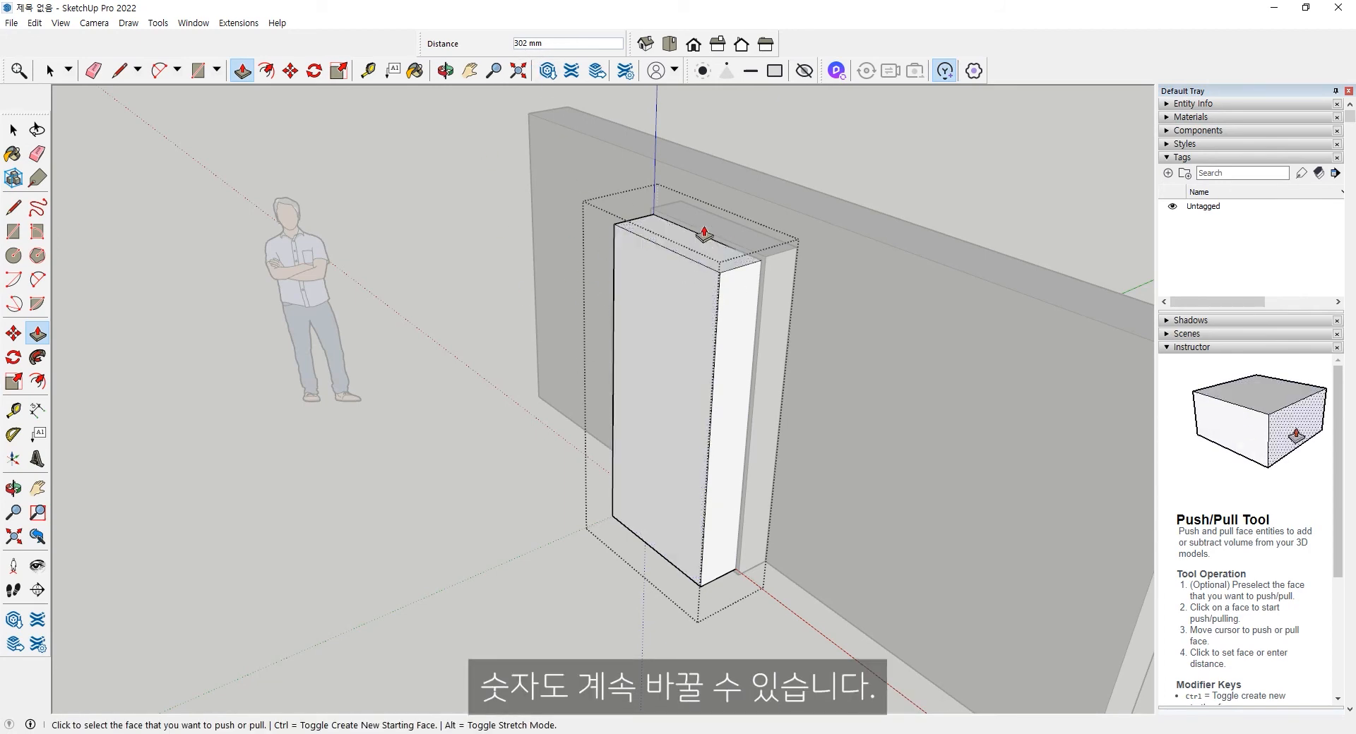
text(30)
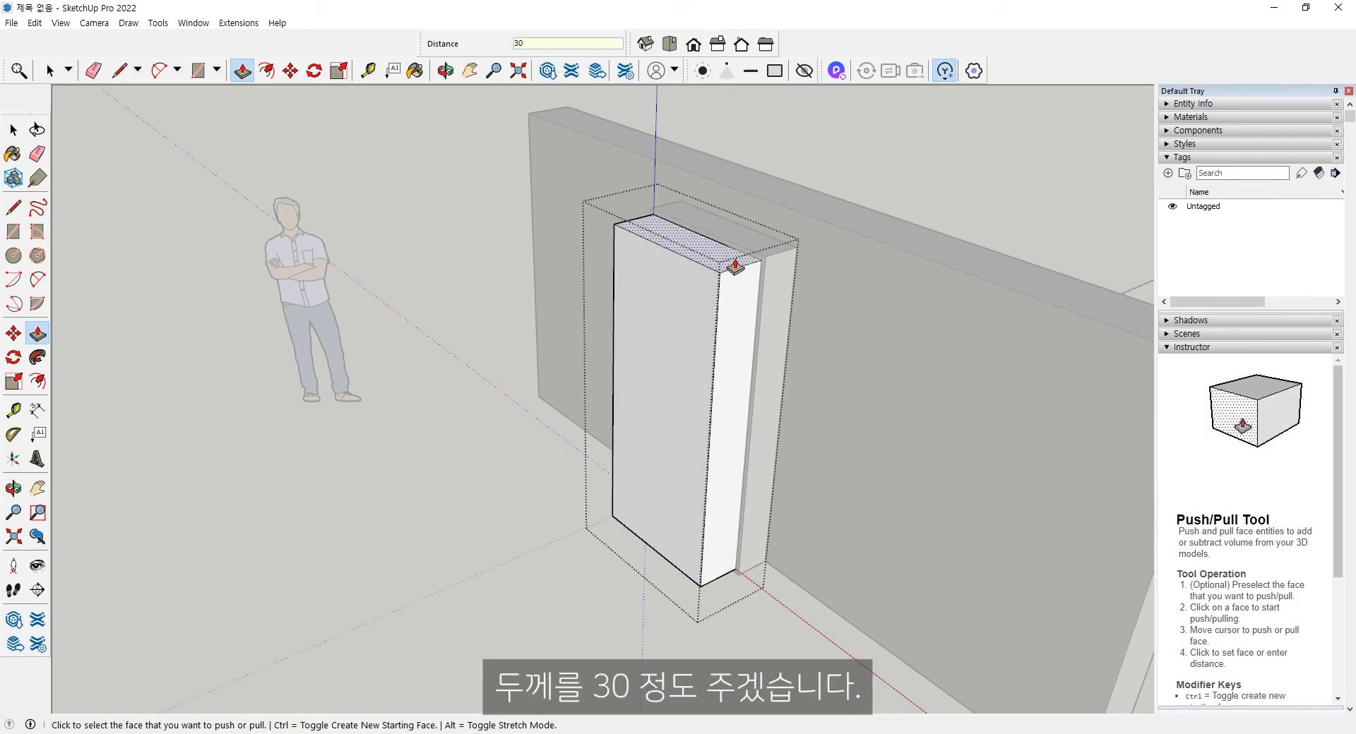
key(Return)
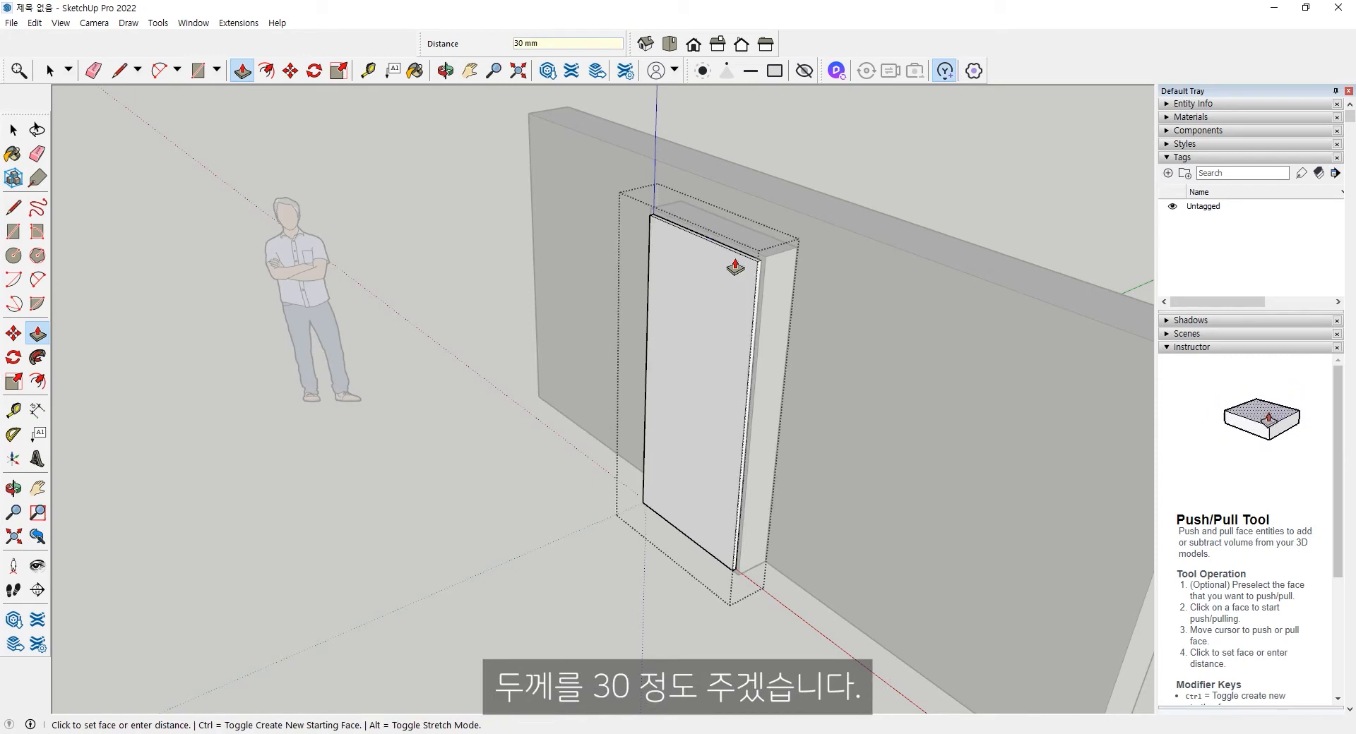
key(space)
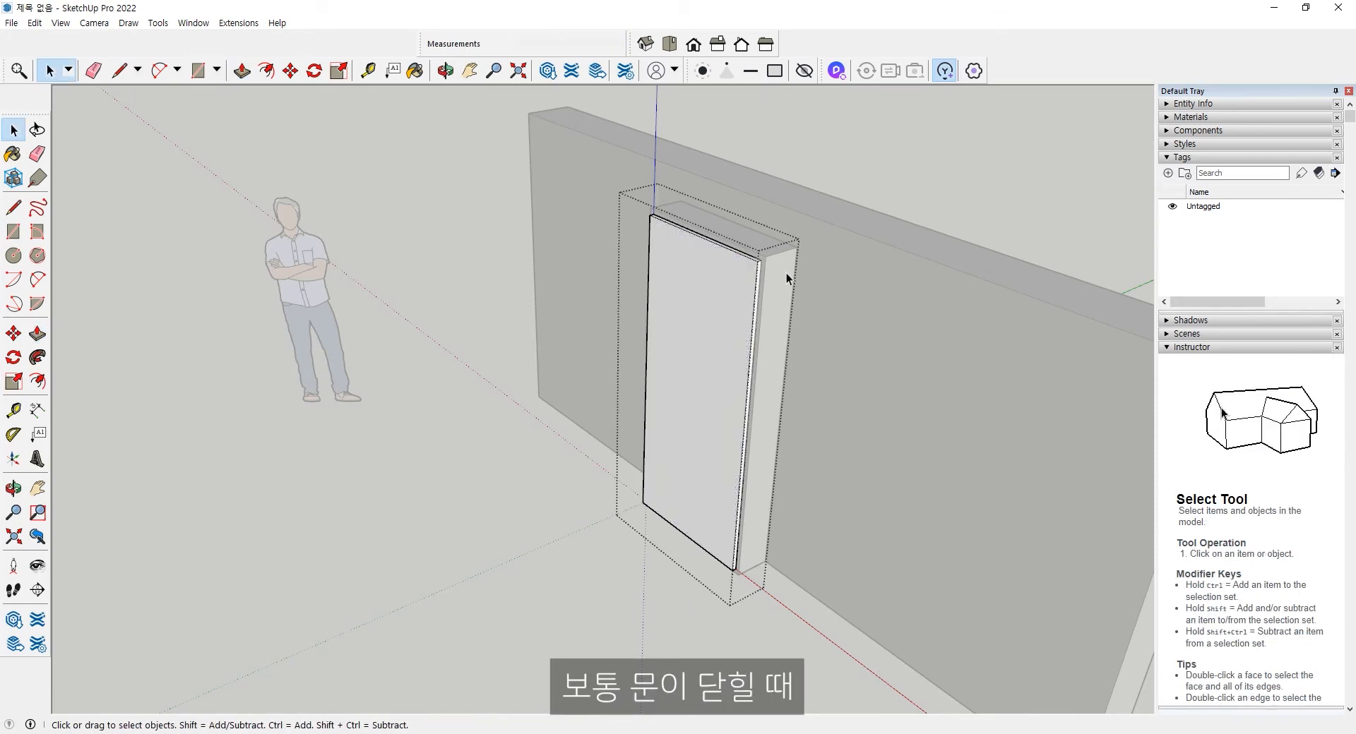
scroll(764, 255, up, 8)
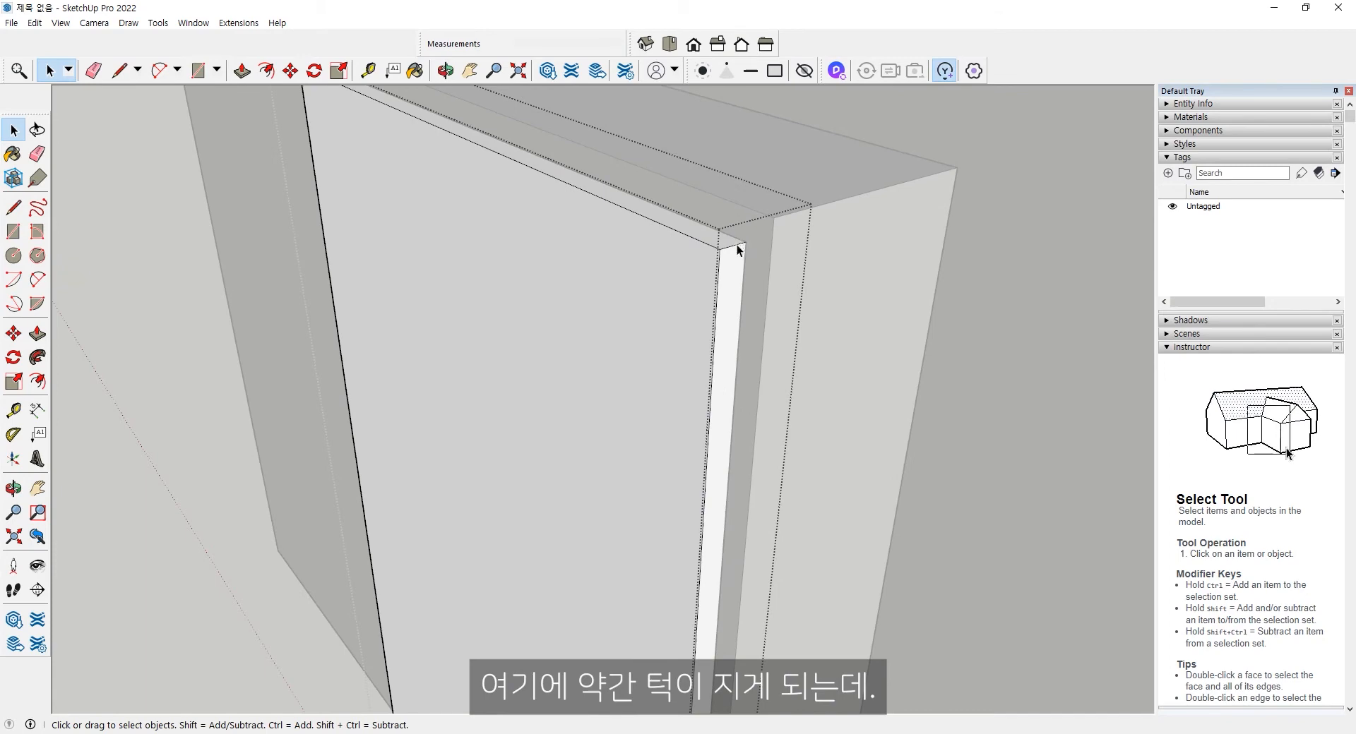
scroll(741, 266, down, 5)
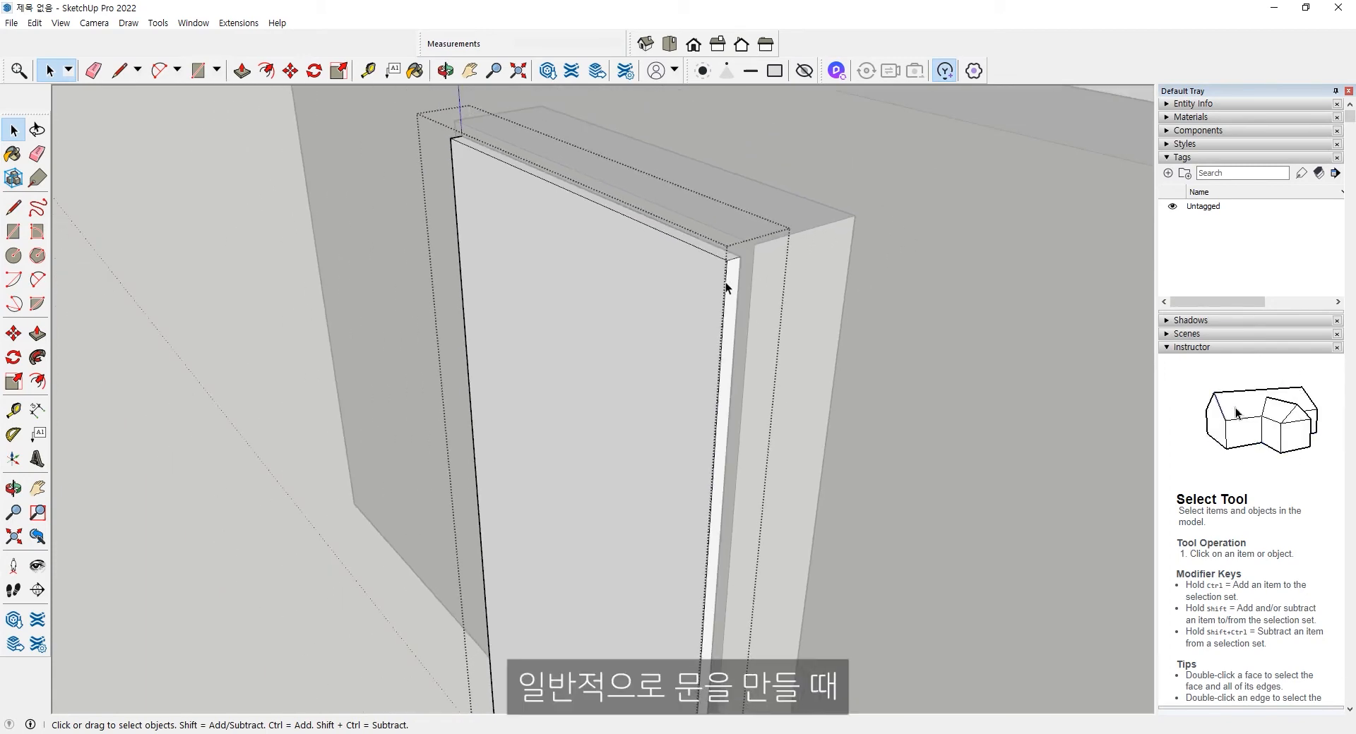
scroll(773, 320, down, 6)
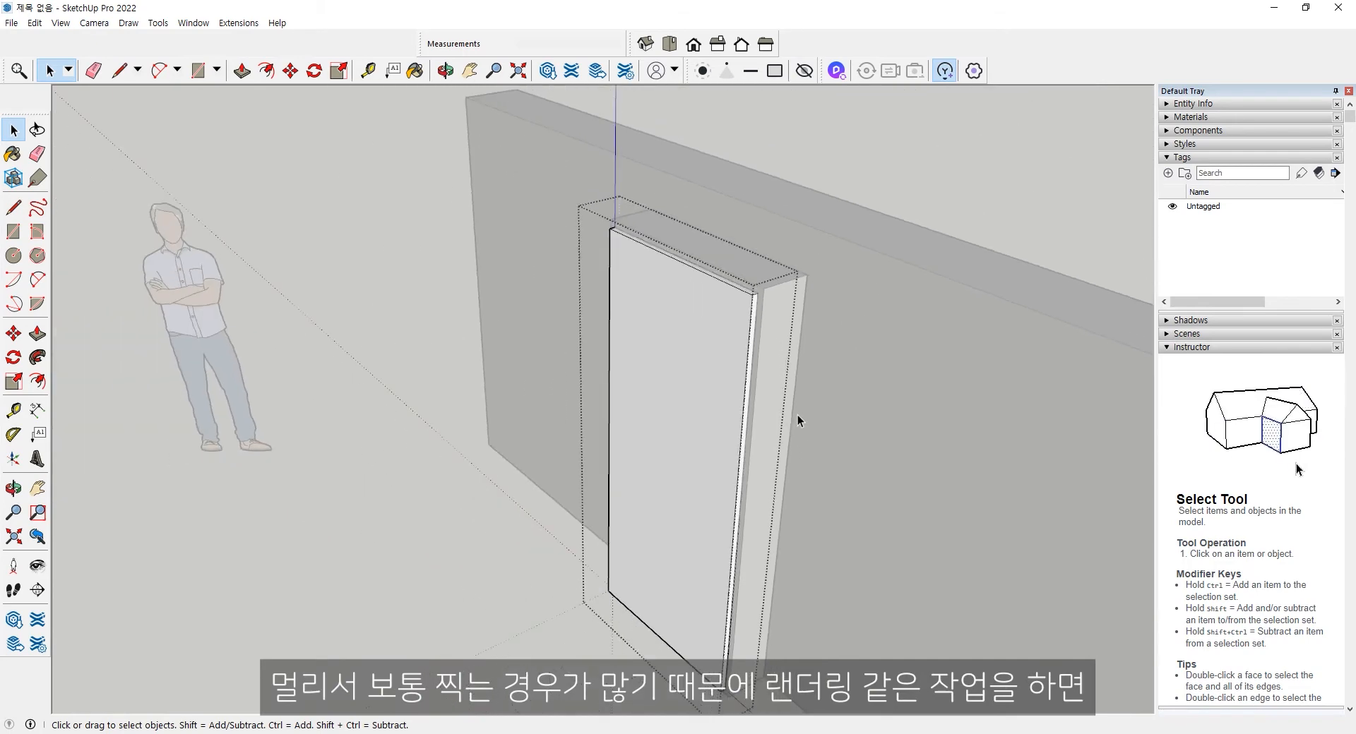
middle_drag(798, 413, 811, 297)
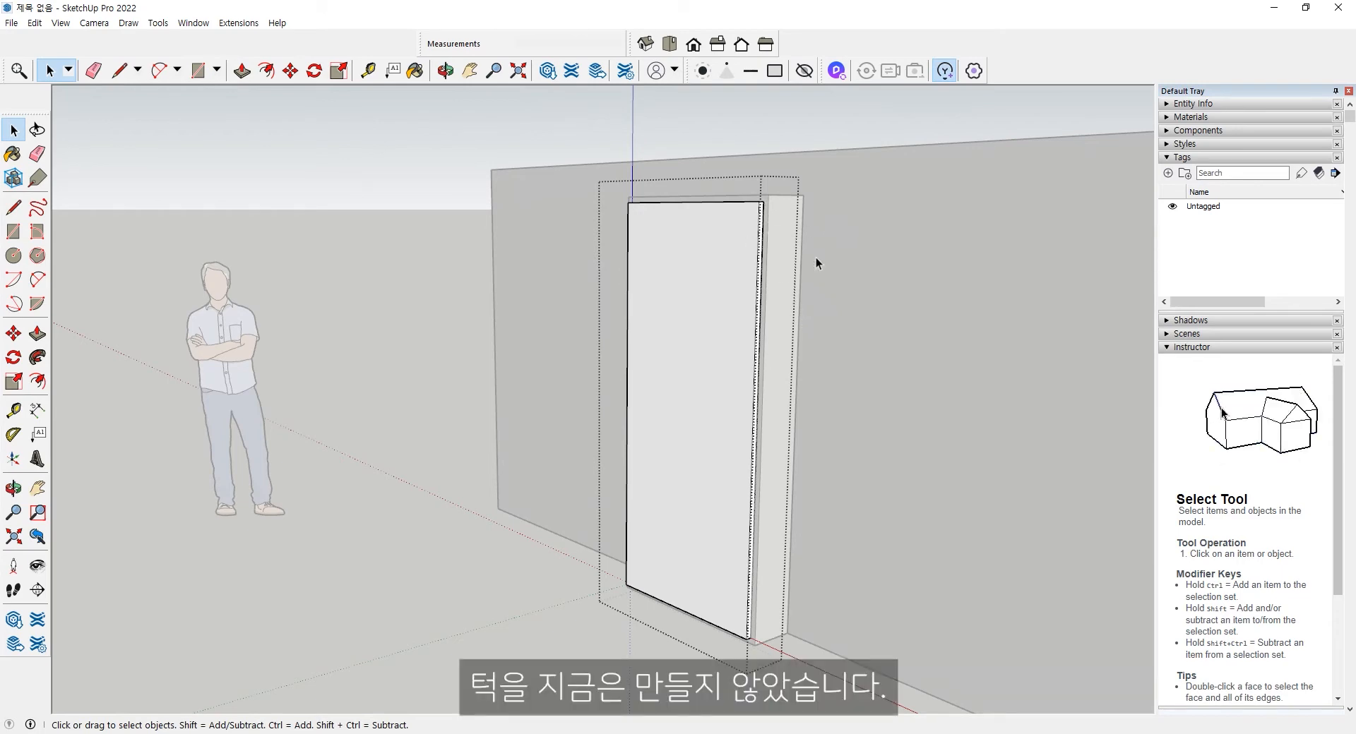
key(Escape)
middle_drag(772, 257, 746, 377)
click(742, 370)
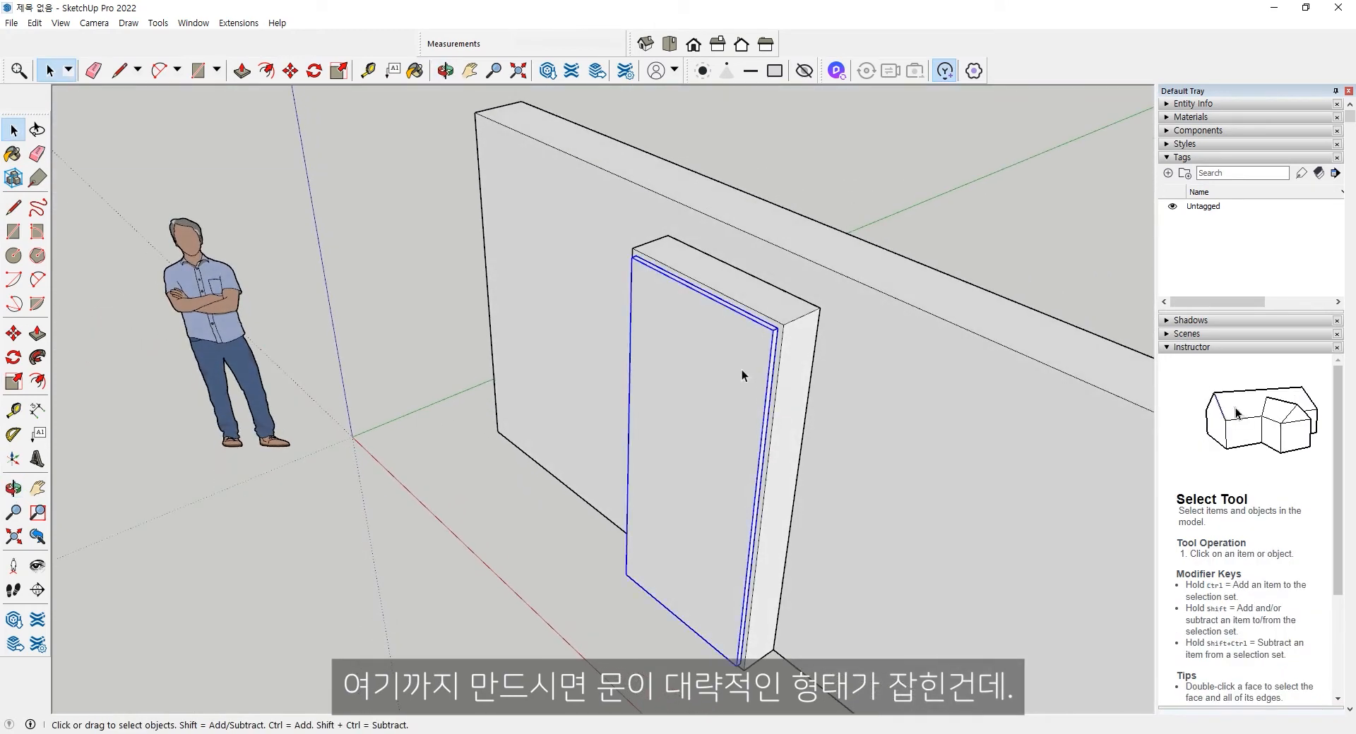
Step: Draw a circle with a 30 mm radius on the door panel's front face near its lower-left corner for the handle
middle_drag(633, 489, 817, 447)
scroll(682, 516, up, 6)
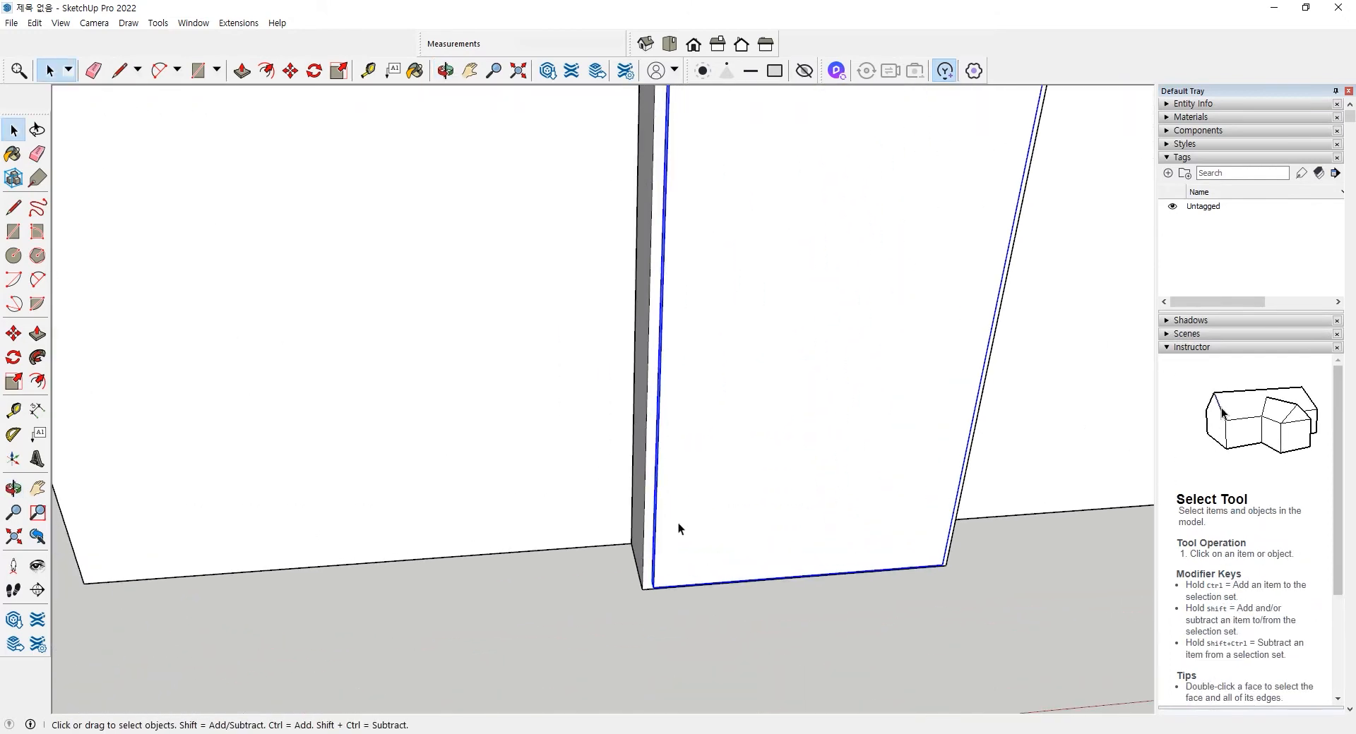
click(14, 255)
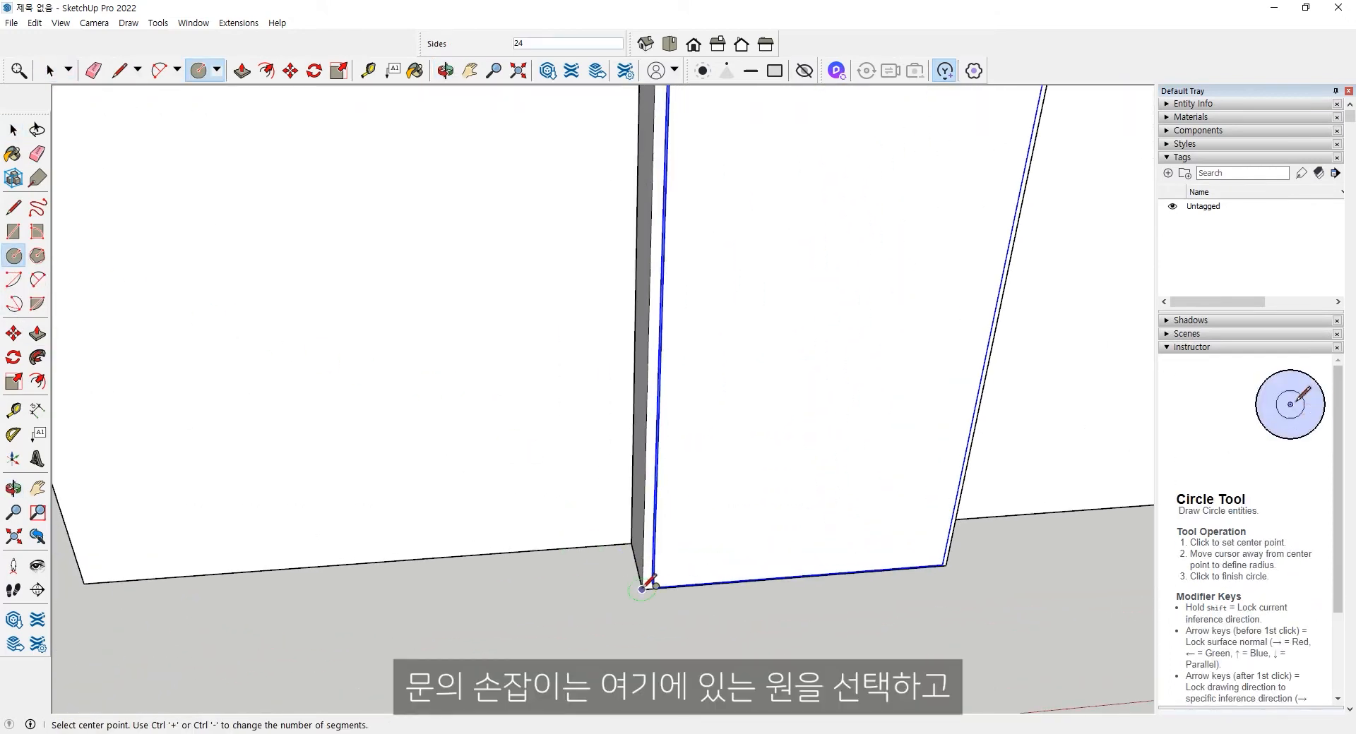
middle_drag(644, 587, 667, 546)
click(692, 520)
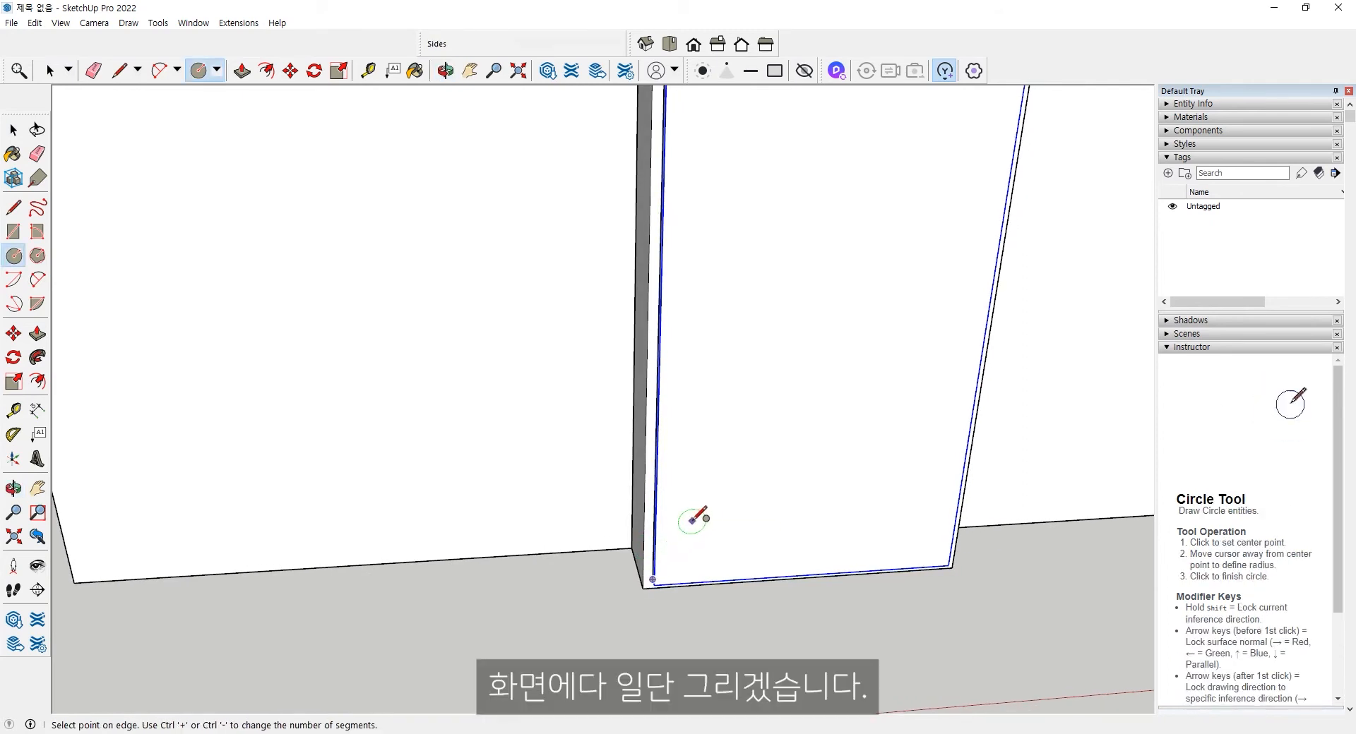
click(710, 531)
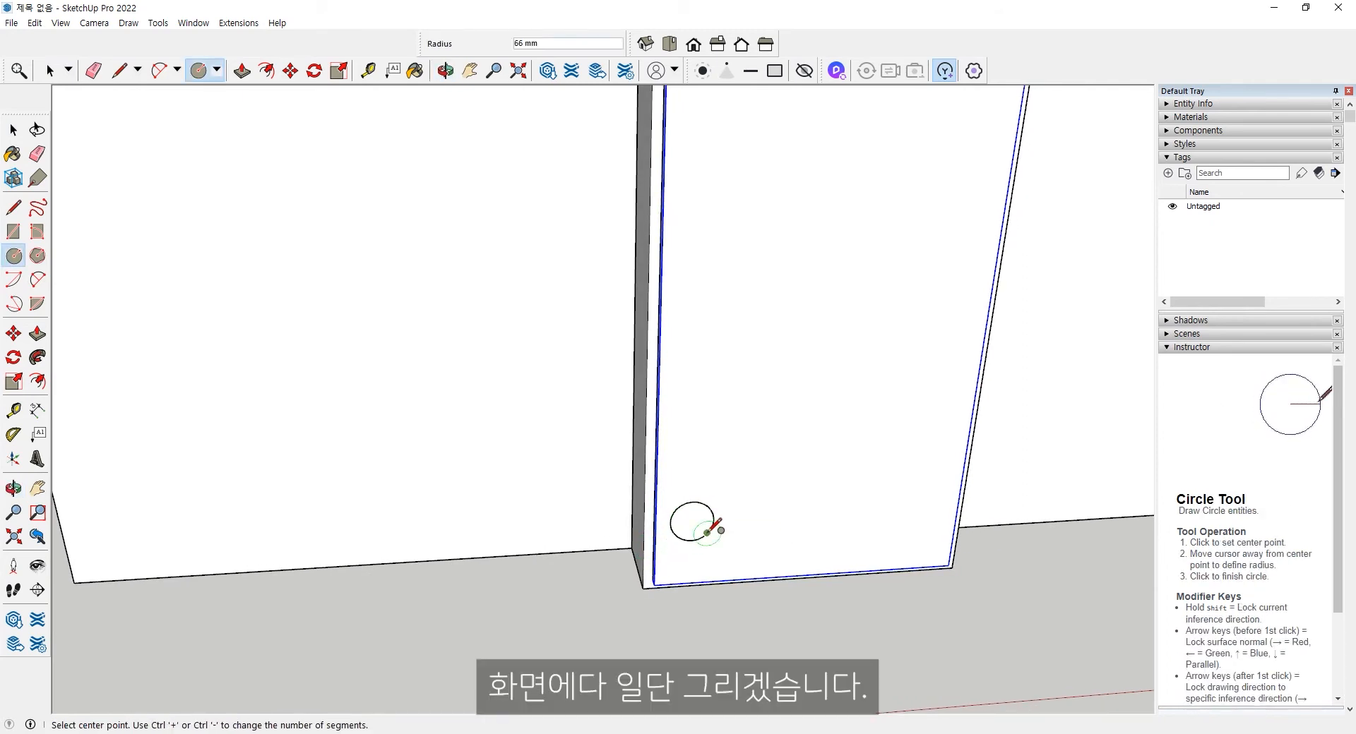
key(Return)
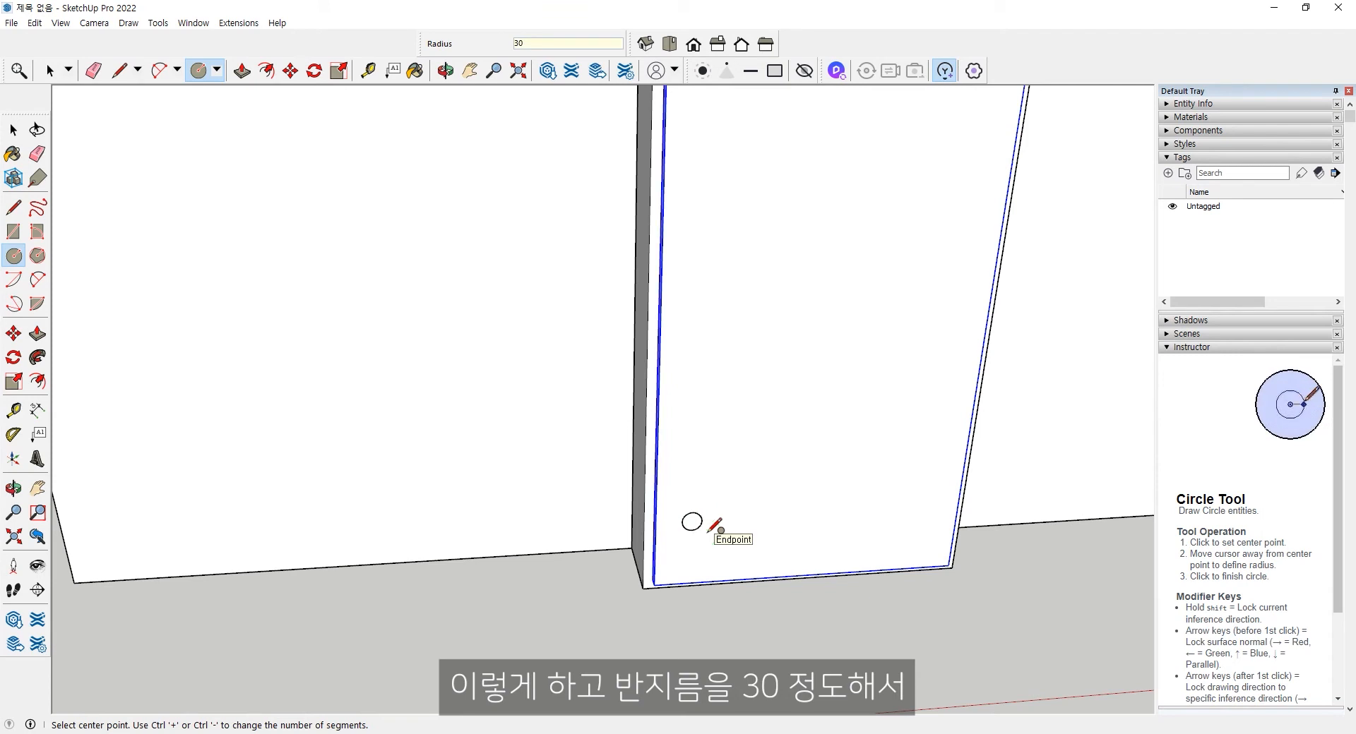
scroll(697, 521, up, 3)
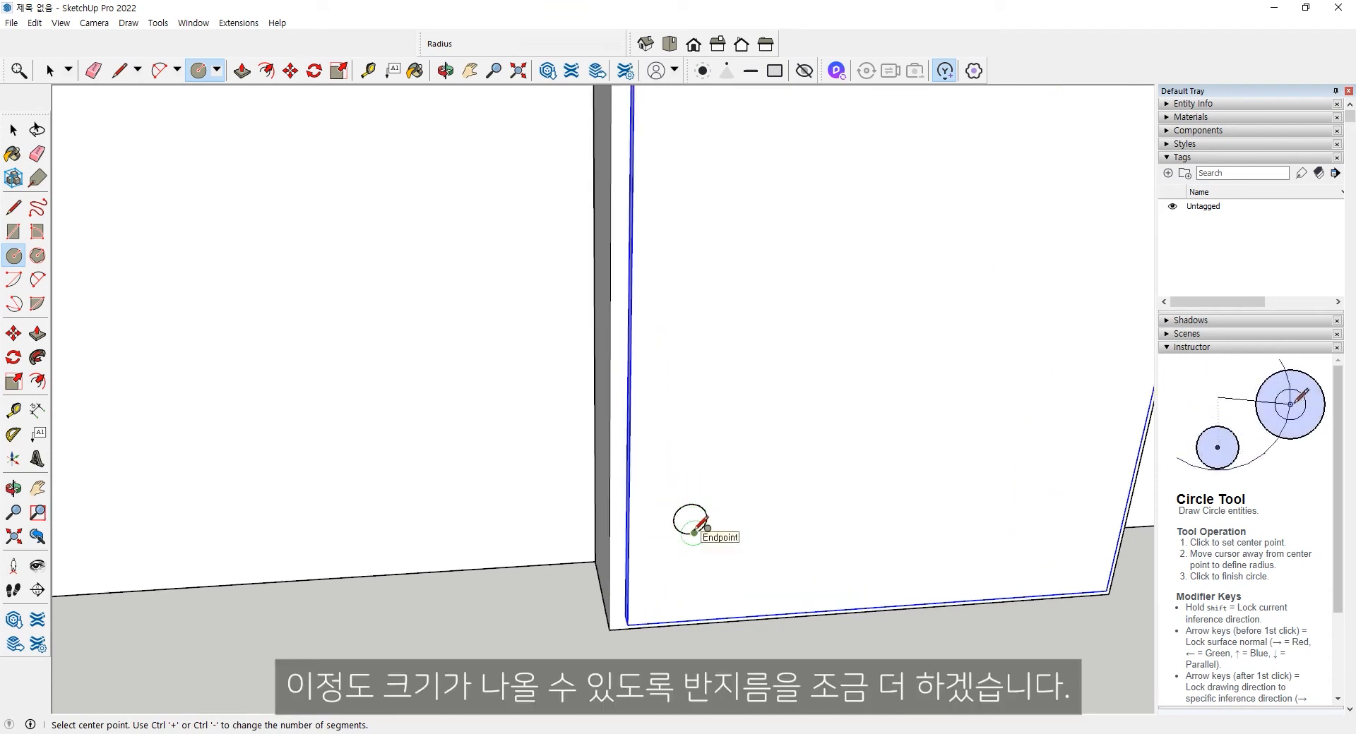
Step: Set the handle circle's radius to 40 mm and make its face and edge a group
text(50)
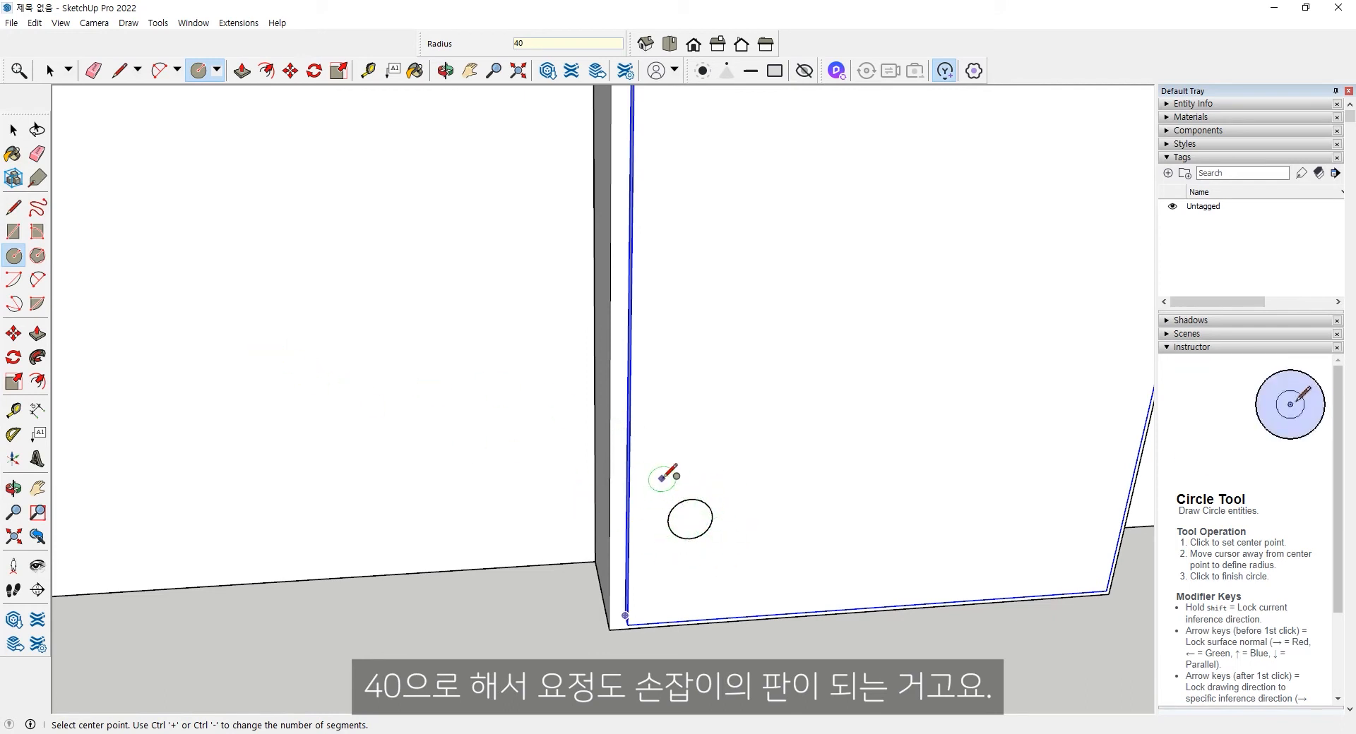
key(space)
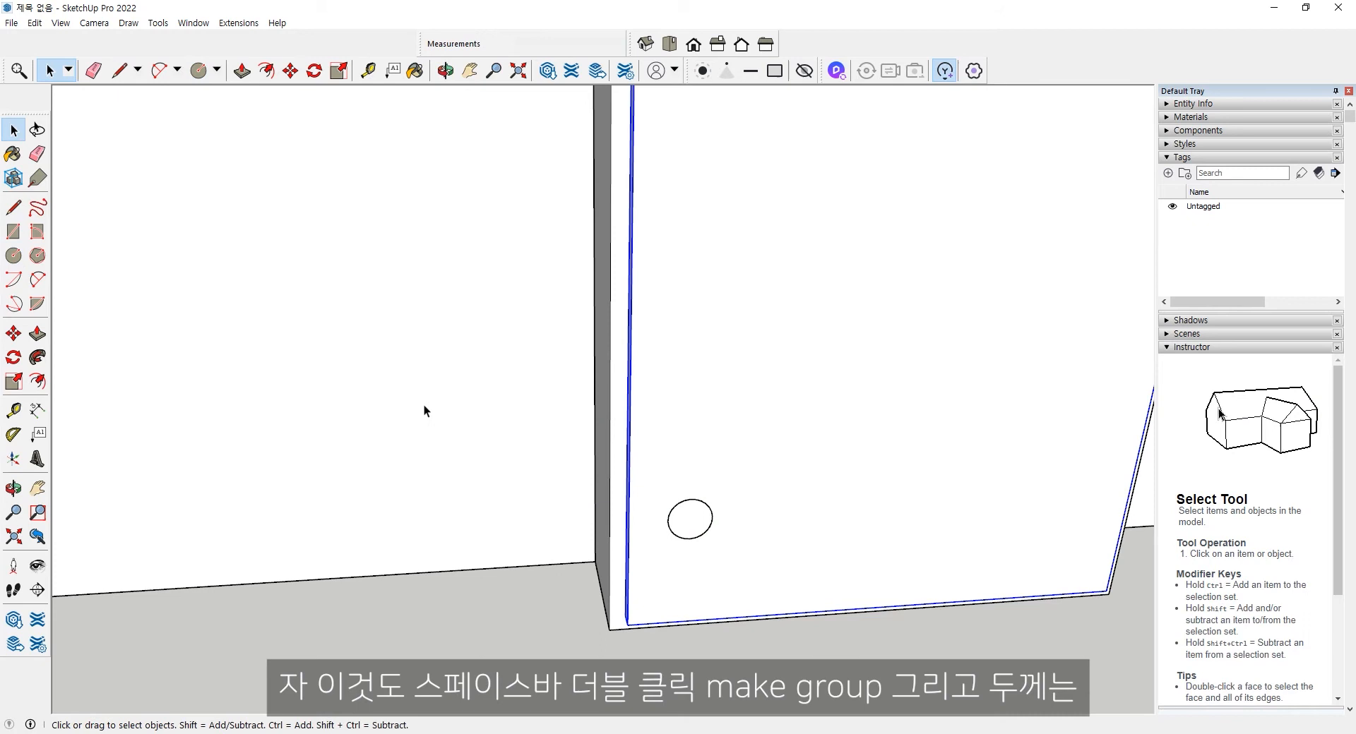
double_click(709, 531)
right_click(692, 528)
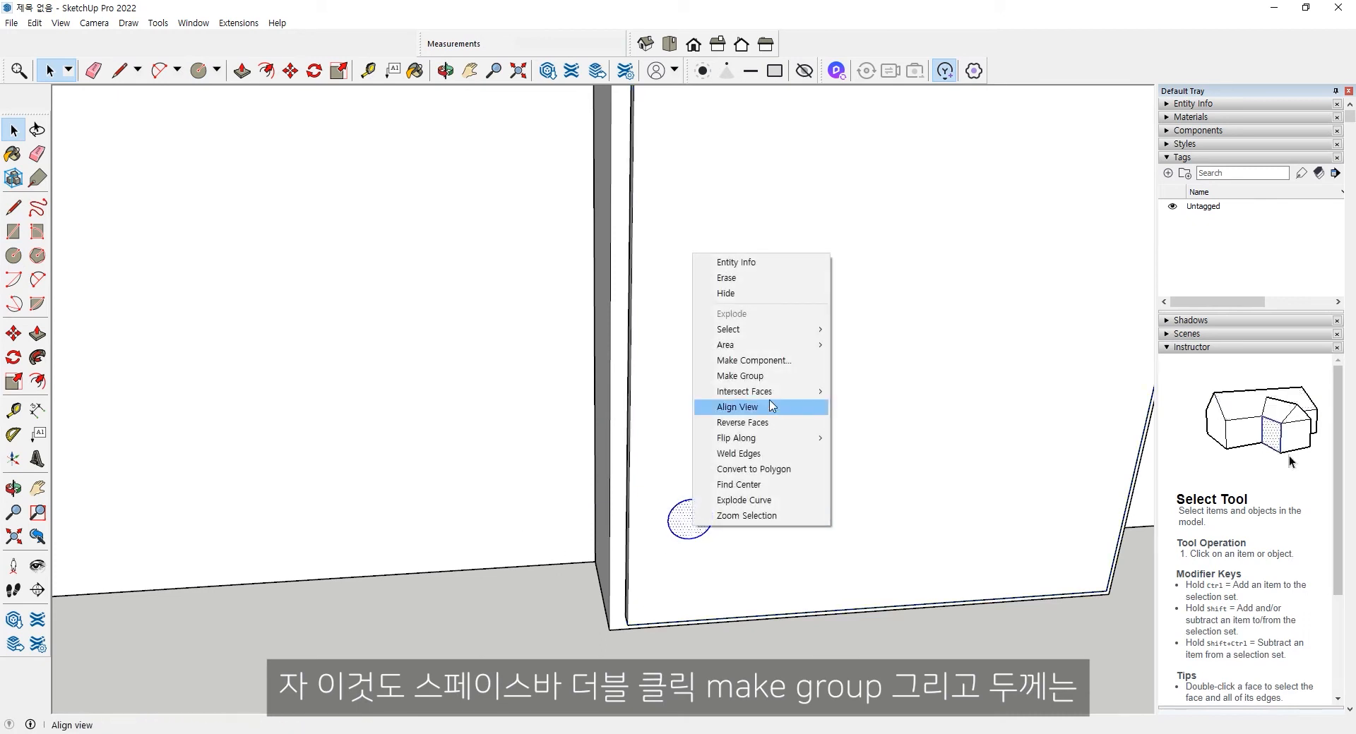
click(740, 376)
Step: Inside the circle's group, push/pull its face 5 mm outward to form the handle plate, and exit the group
double_click(689, 519)
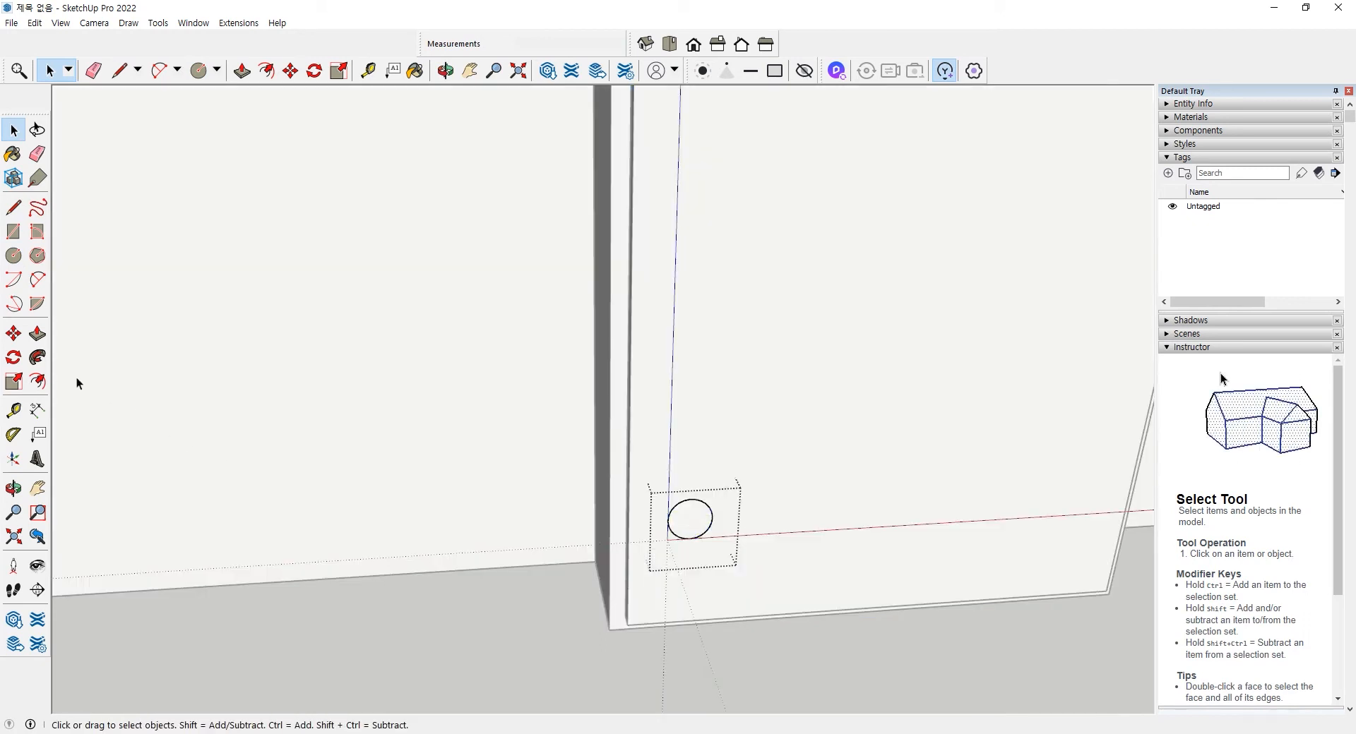
click(38, 333)
click(689, 530)
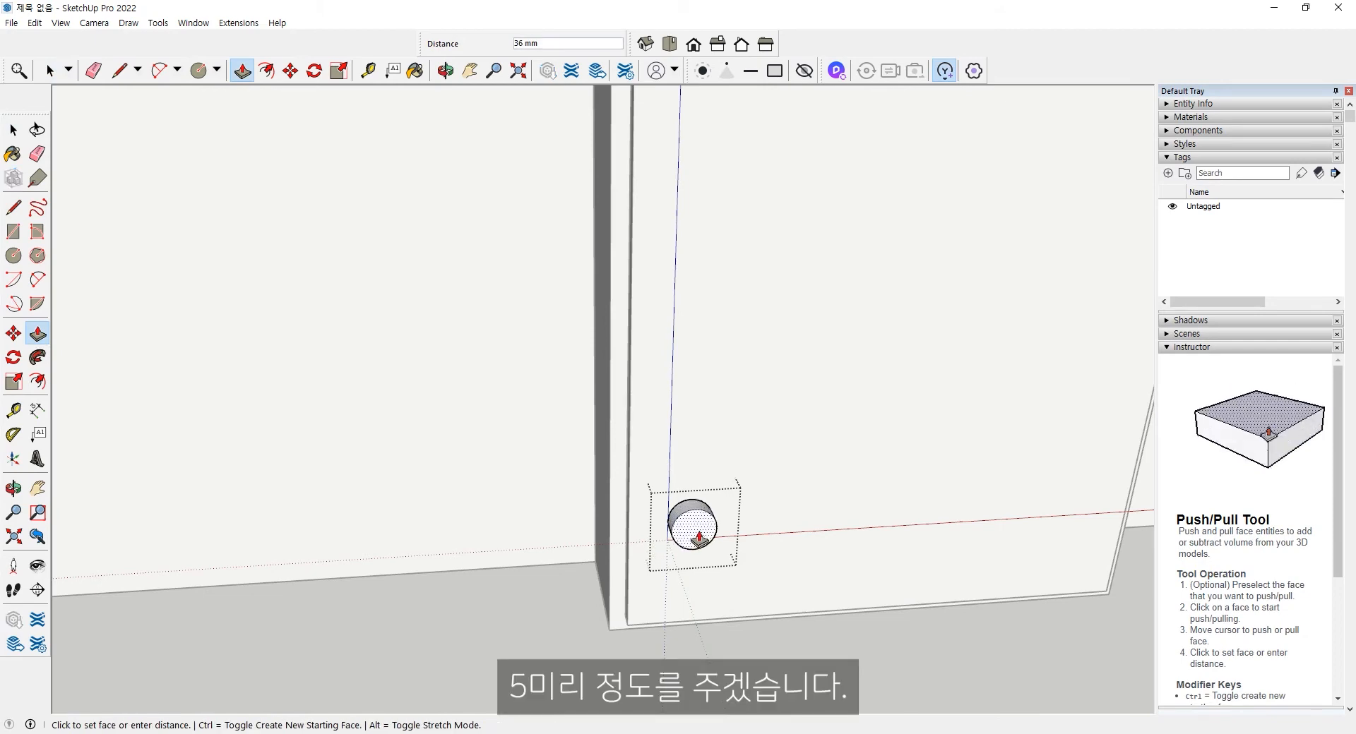
text(5)
key(Return)
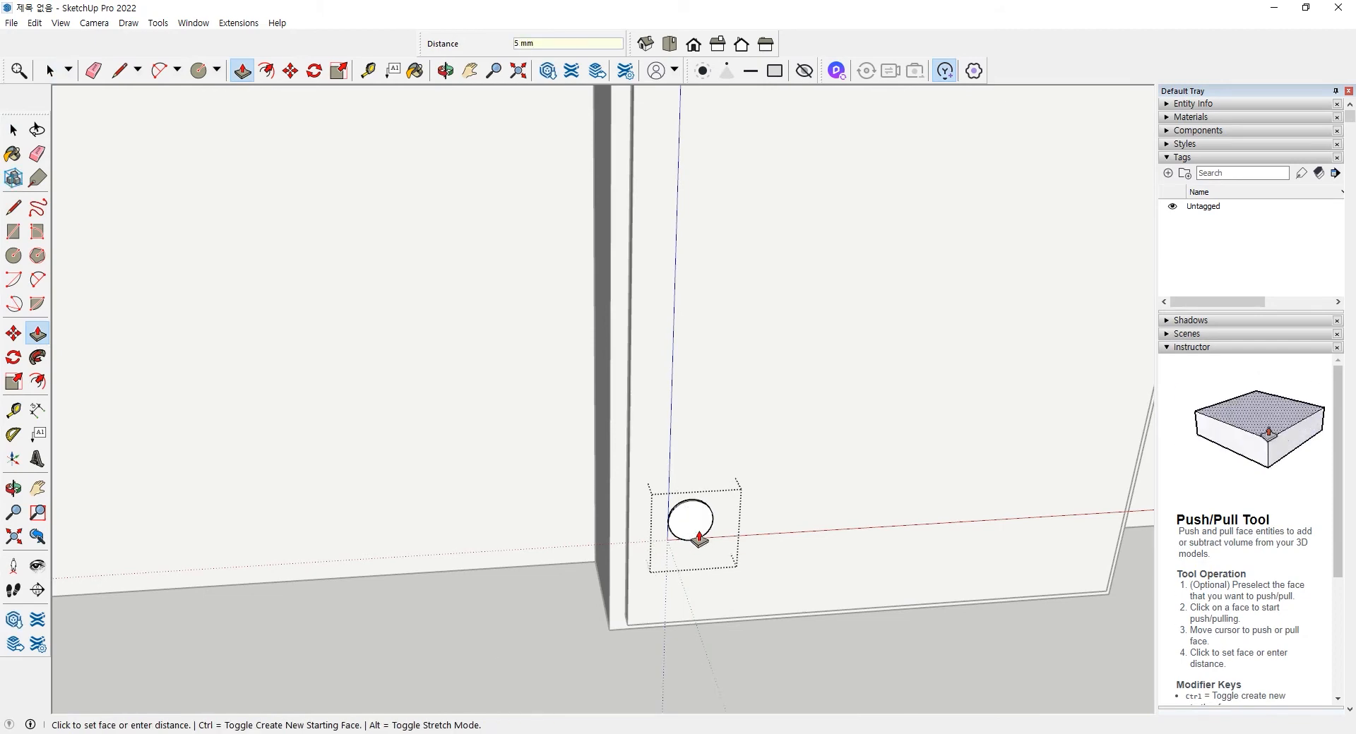
key(space)
click(709, 684)
middle_drag(690, 536, 743, 485)
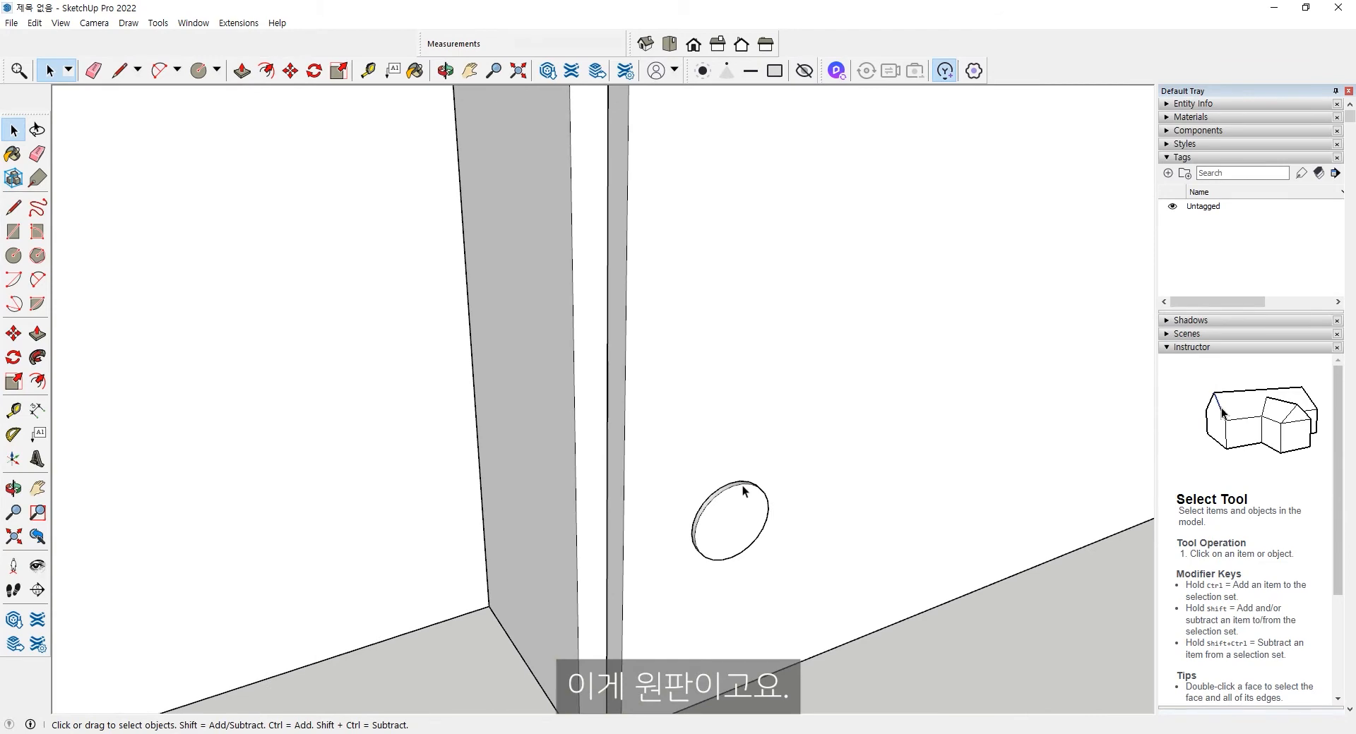
click(14, 231)
mouse_move(739, 506)
middle_down()
mouse_move(757, 593)
mouse_move(736, 493)
mouse_move(737, 516)
middle_up()
key(space)
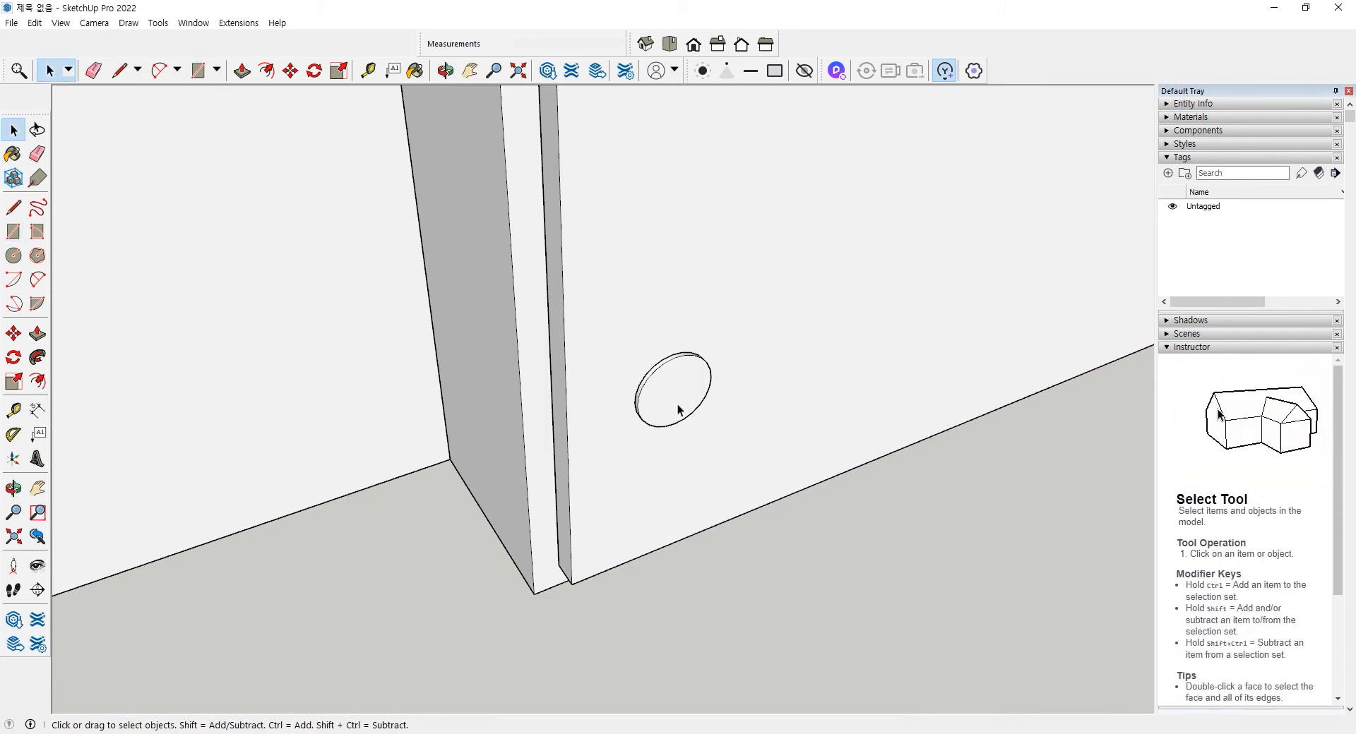
Step: Select the handle plate, show the Styles tools and turn on X-ray display
click(683, 400)
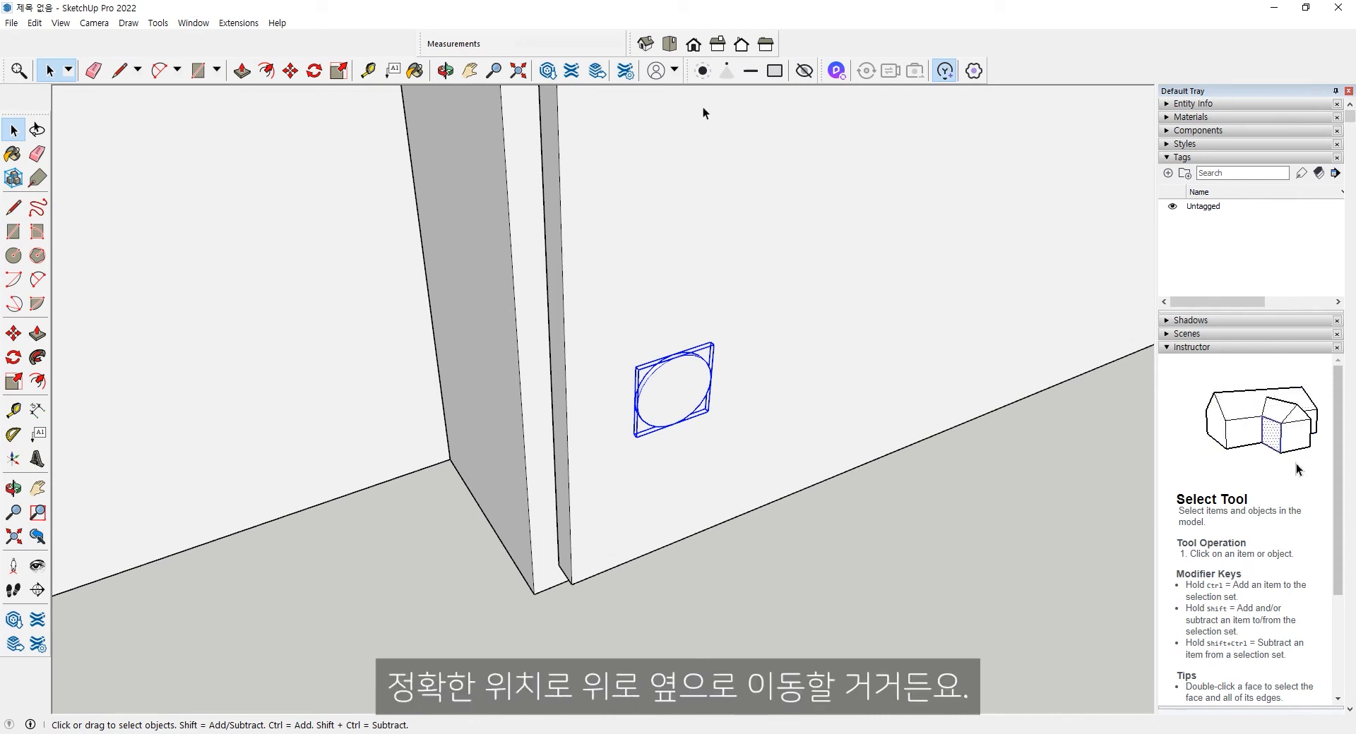
right_click(366, 47)
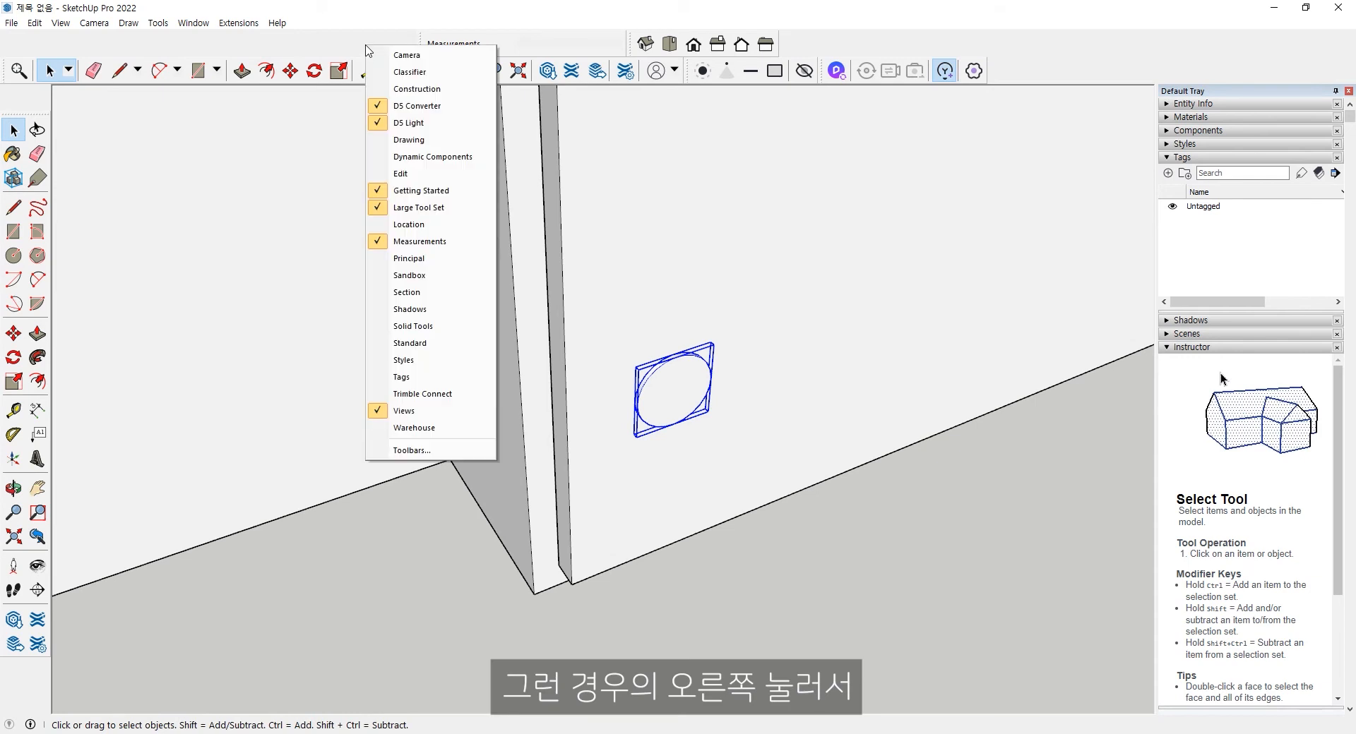
click(438, 361)
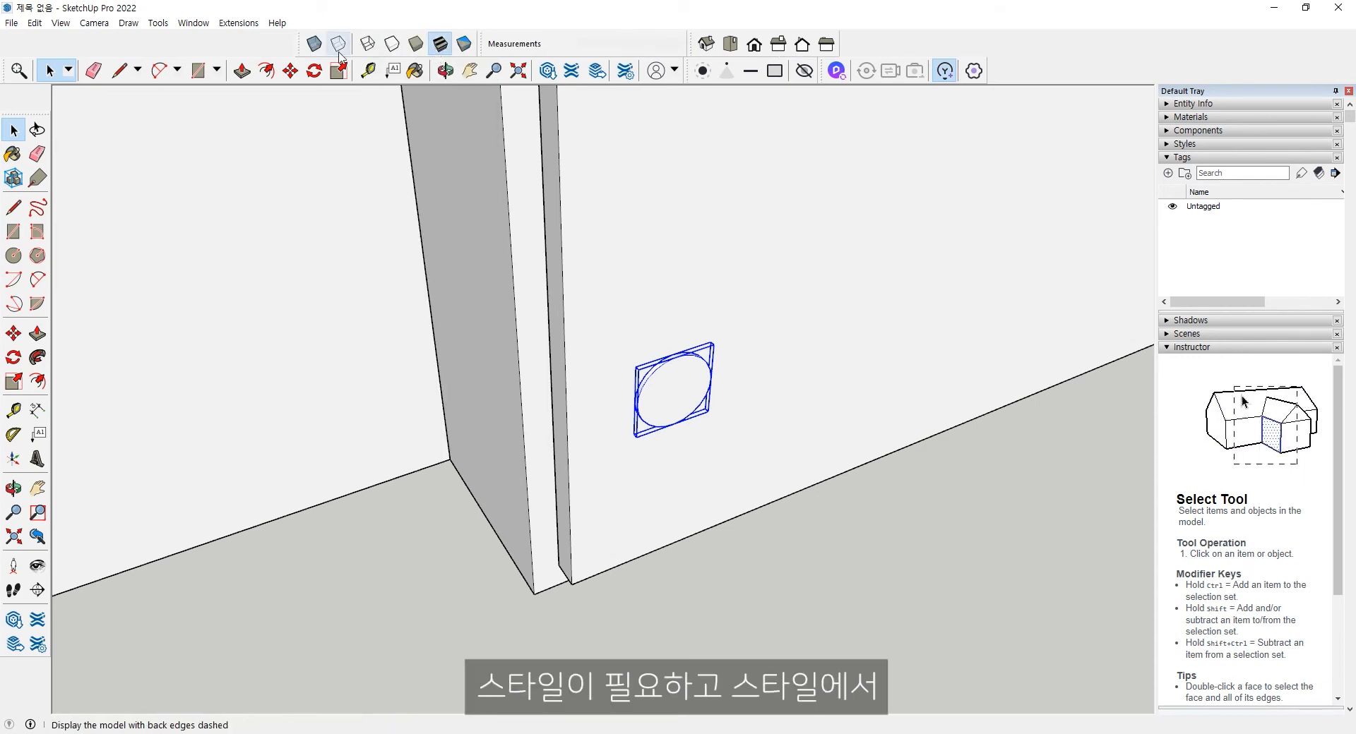
click(315, 45)
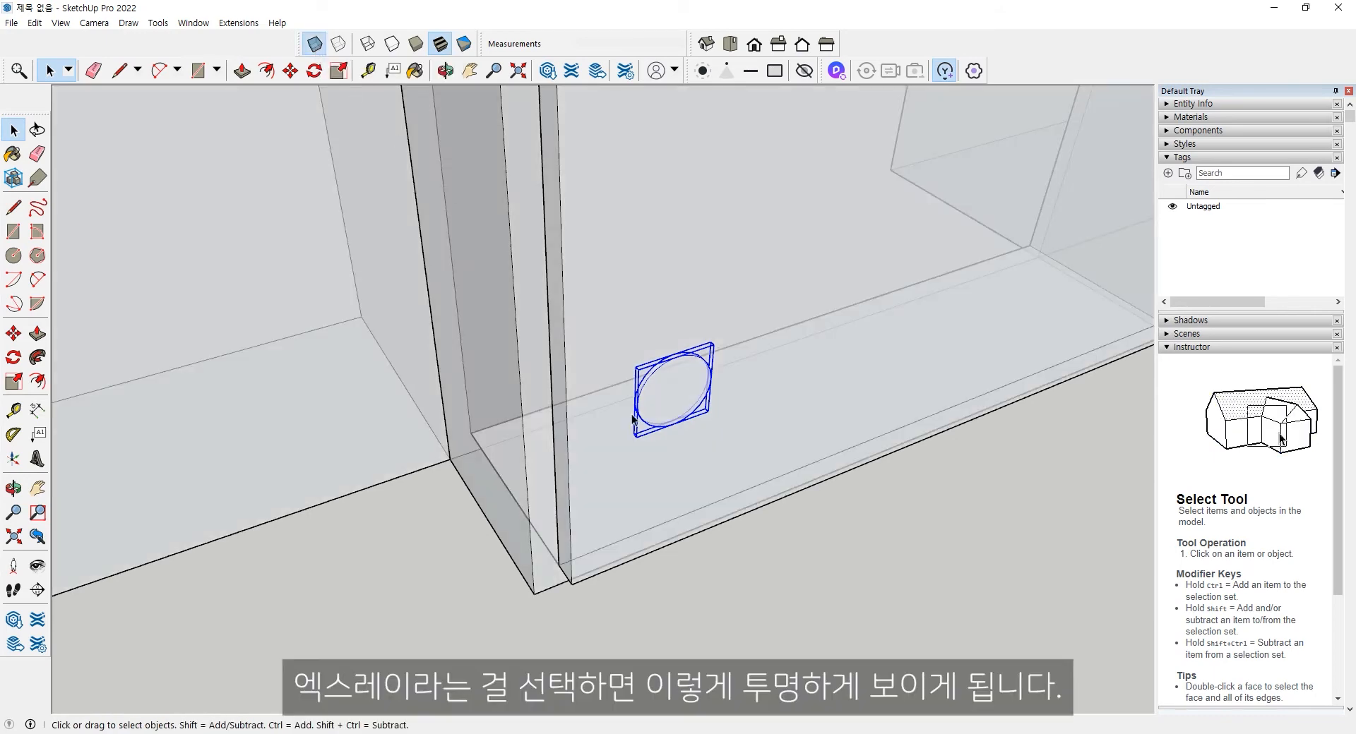
Step: Move the handle plate by its centre onto the door panel's lower-left front corner, and turn off X-ray display
click(19, 338)
scroll(690, 409, up, 3)
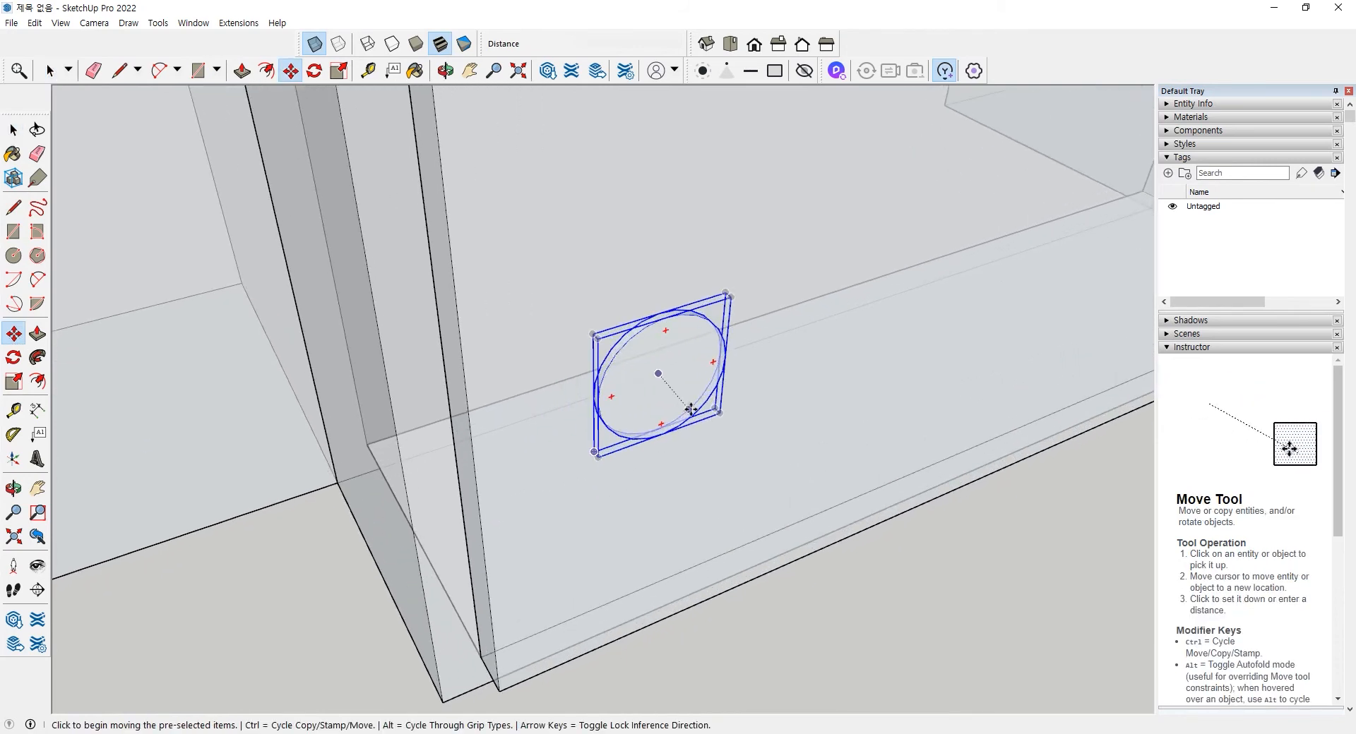
scroll(692, 406, up, 3)
scroll(699, 397, up, 2)
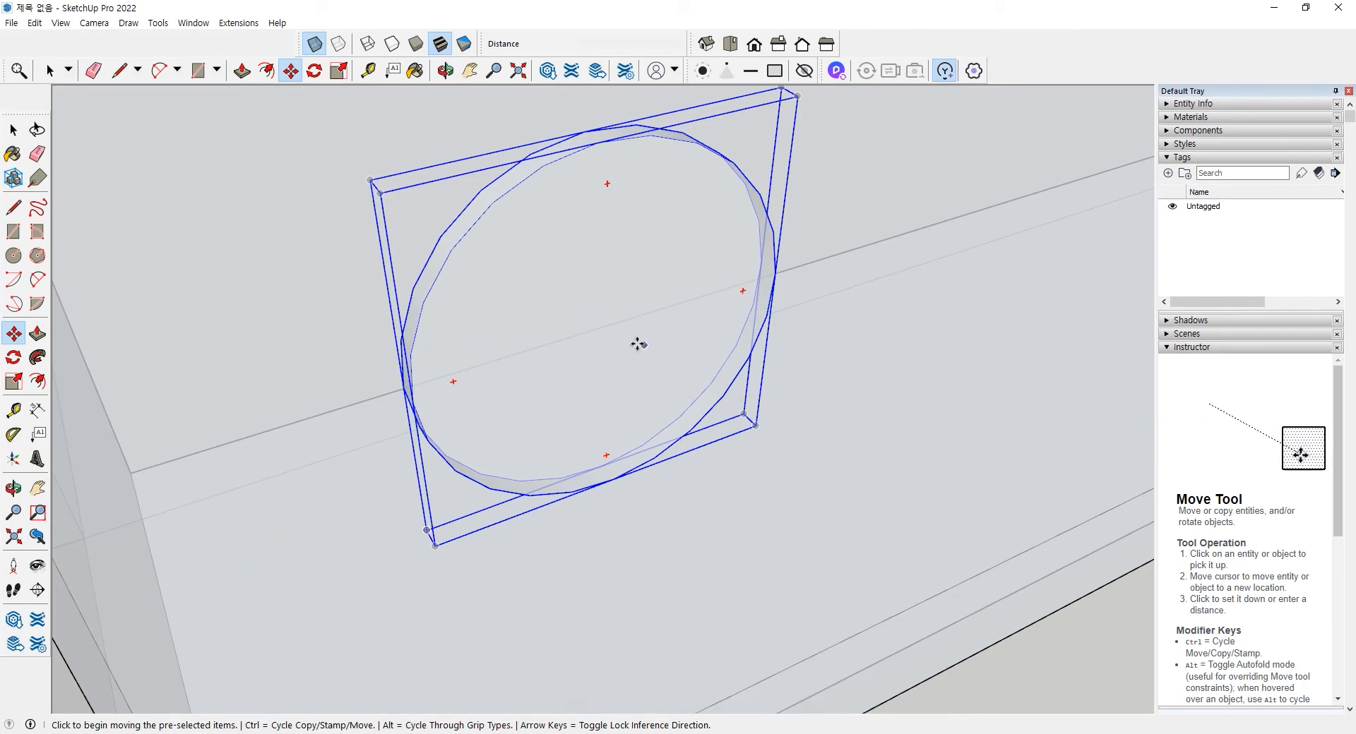
click(597, 320)
scroll(595, 320, down, 6)
middle_drag(475, 523, 596, 412)
scroll(548, 560, up, 4)
click(506, 579)
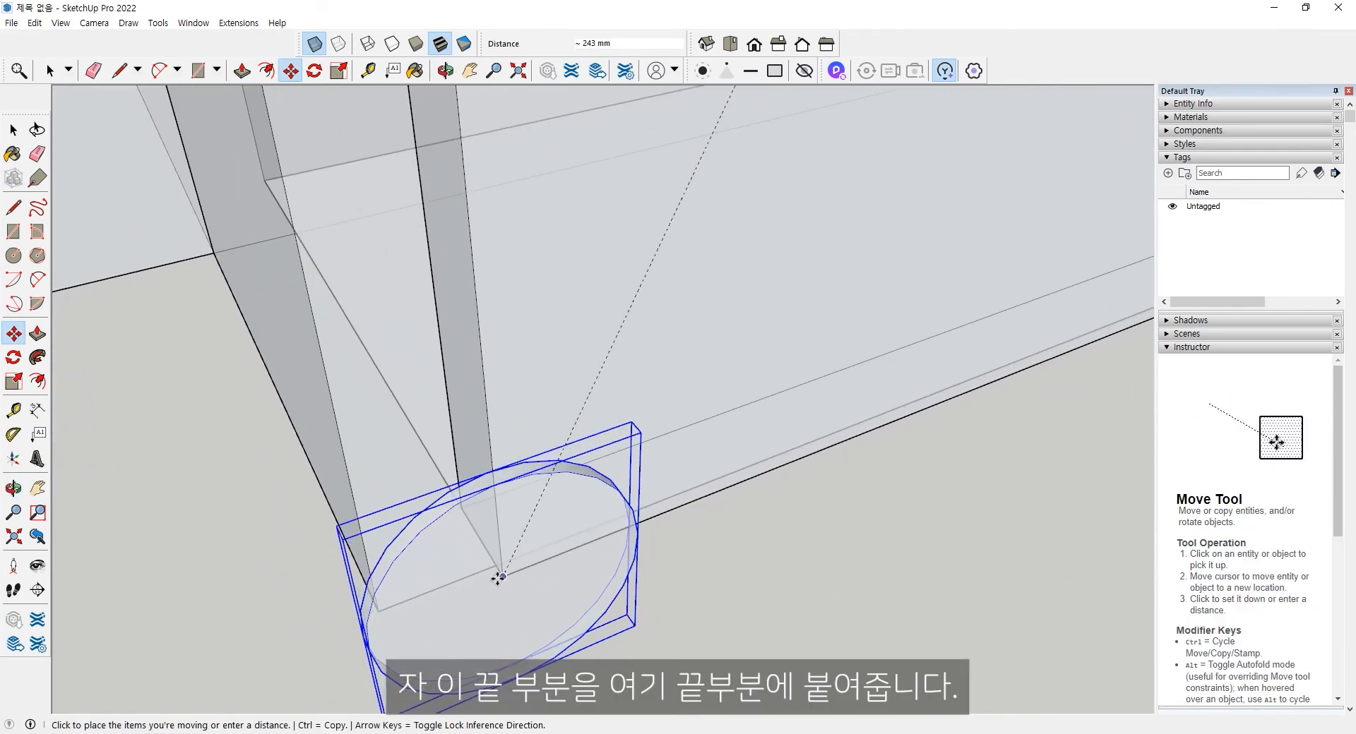
scroll(558, 540, down, 3)
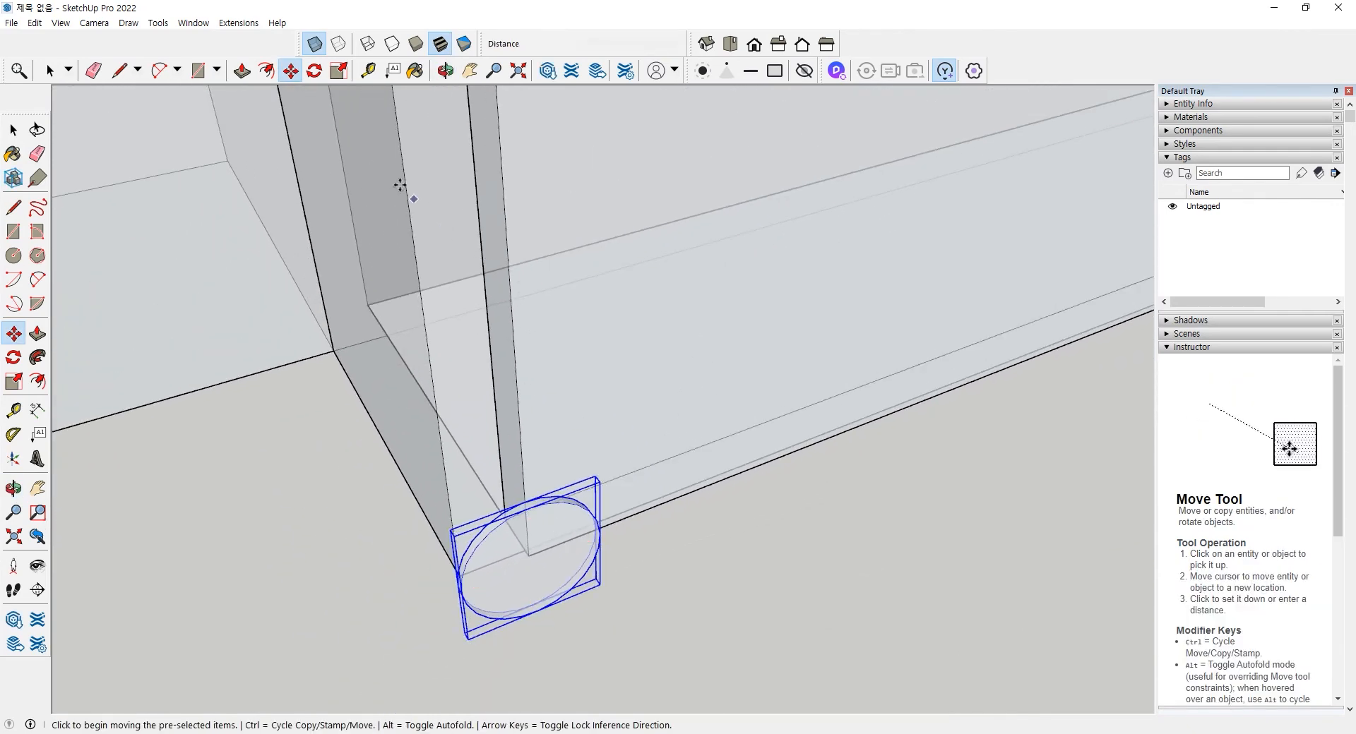
click(314, 44)
scroll(472, 375, down, 5)
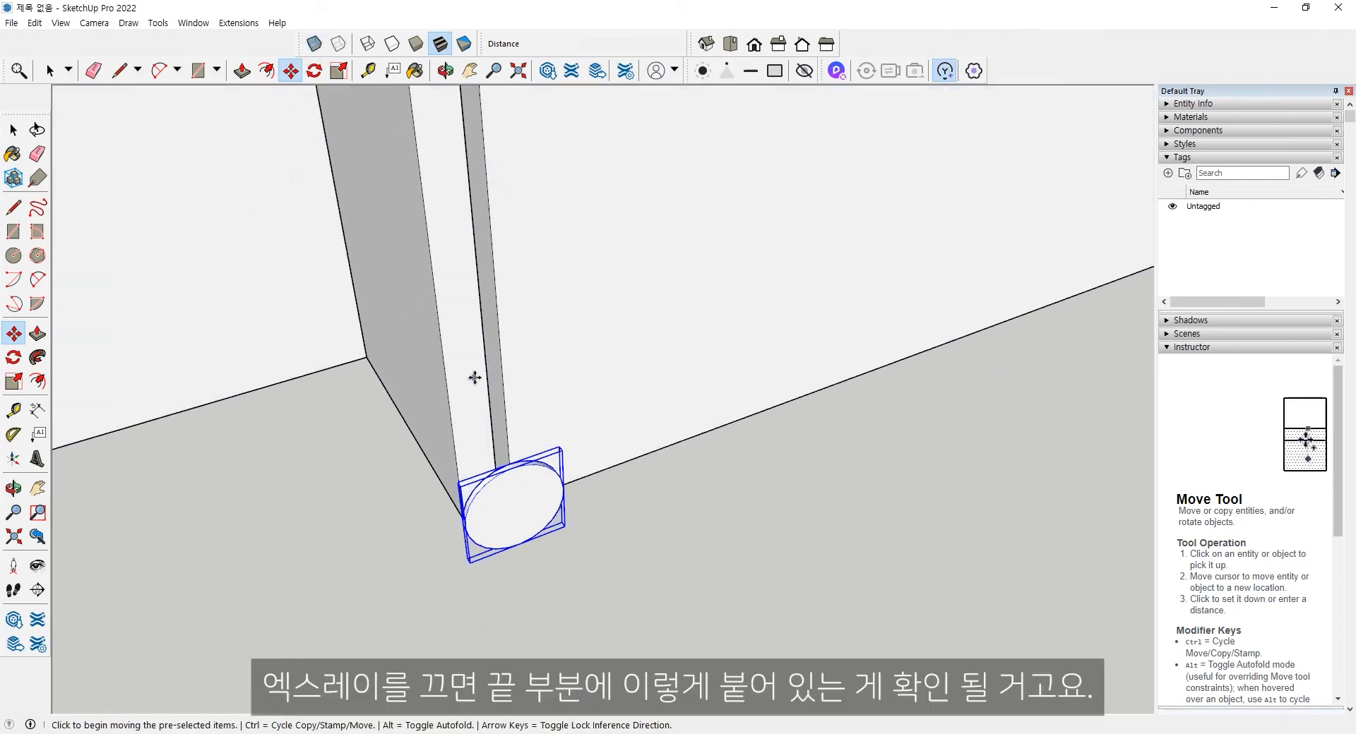
Step: Try to move the handle plate 900 mm up along the door panel's edge, and undo the move
middle_drag(474, 378, 493, 490)
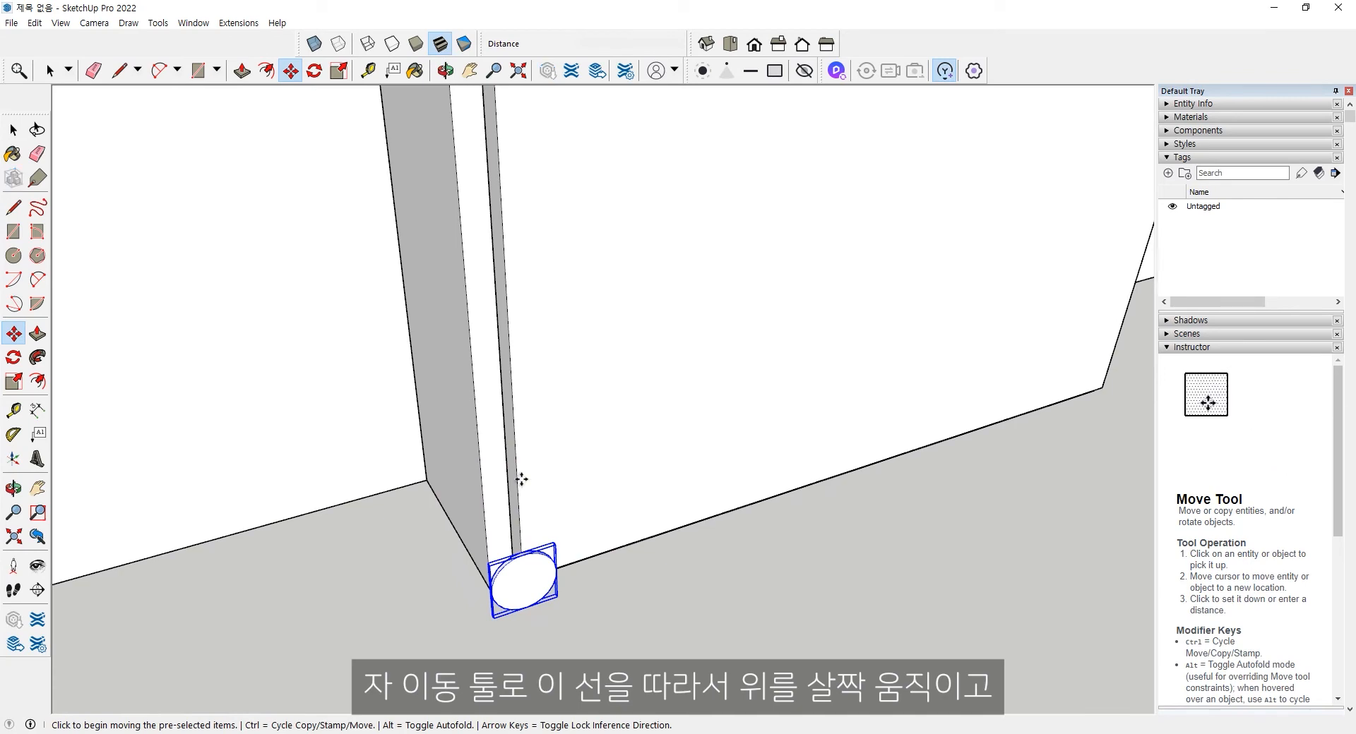
click(520, 480)
click(508, 403)
scroll(581, 388, down, 3)
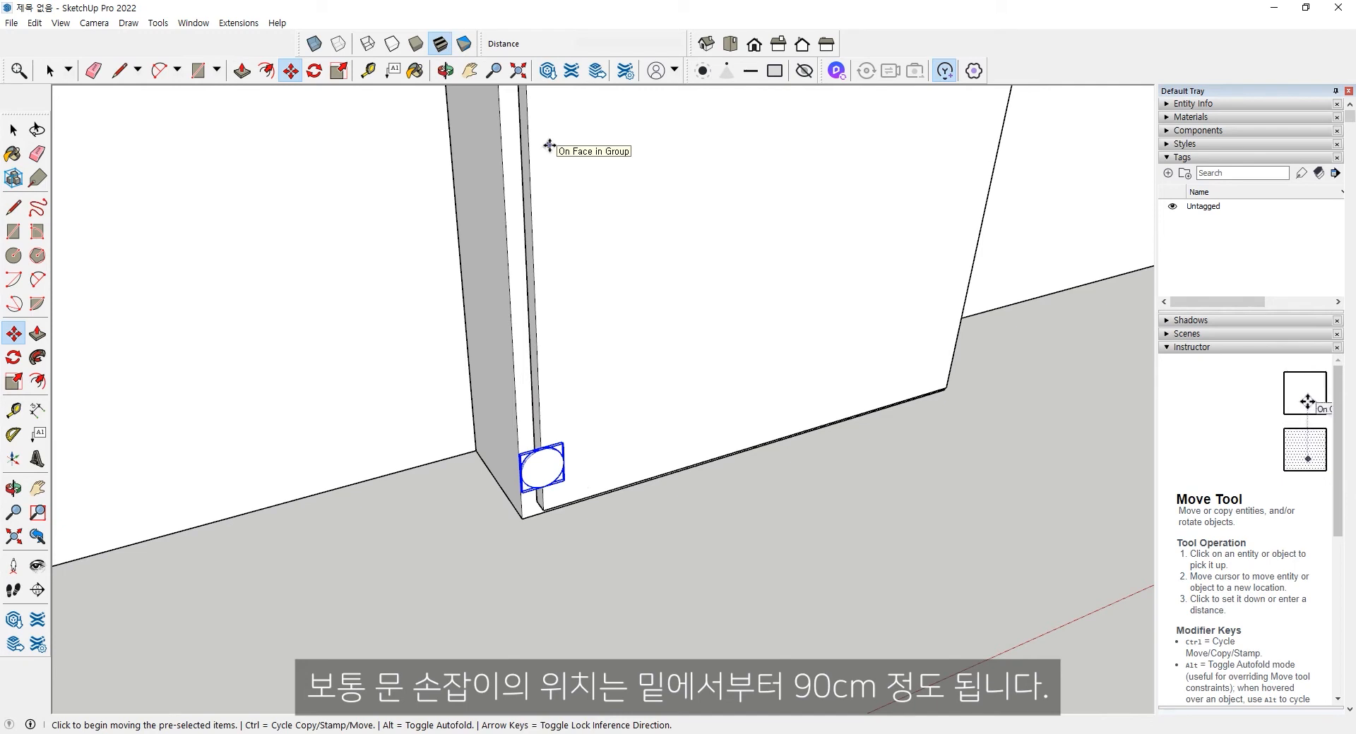
text(900)
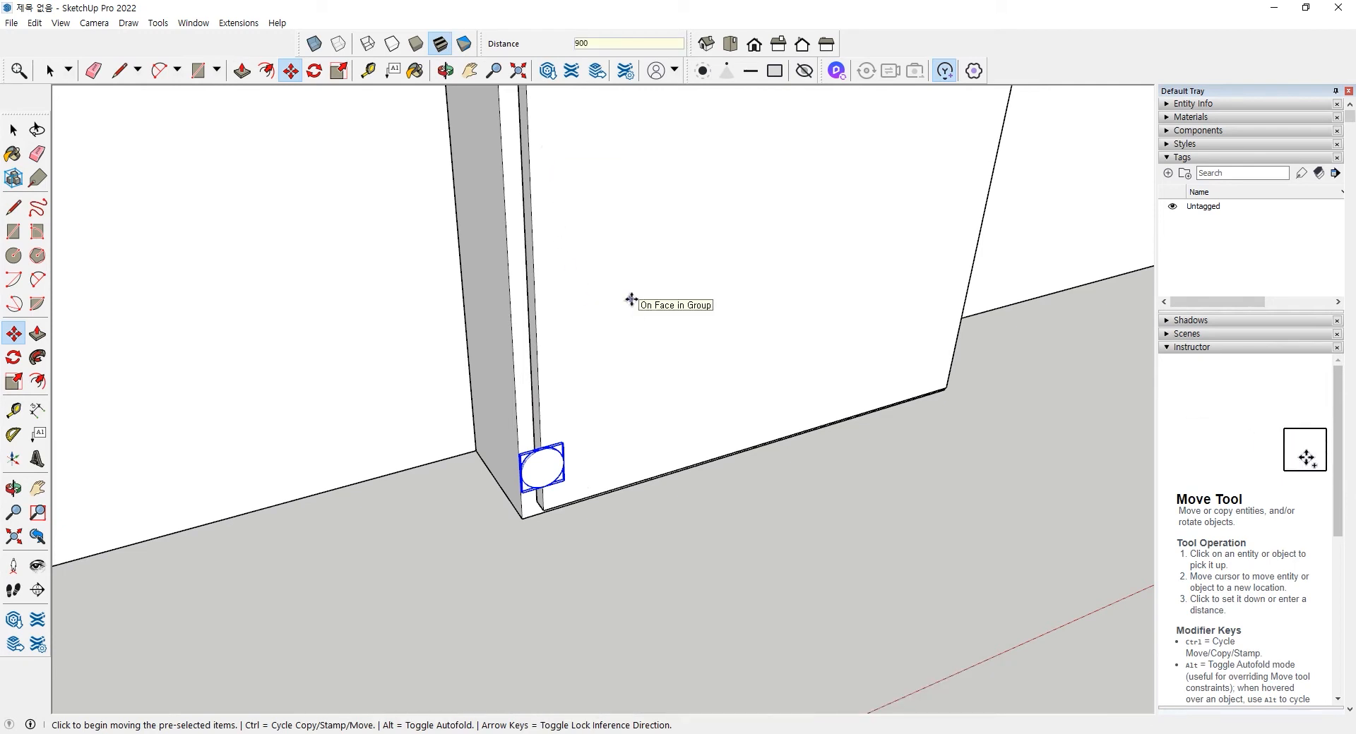
key(ctrl+z)
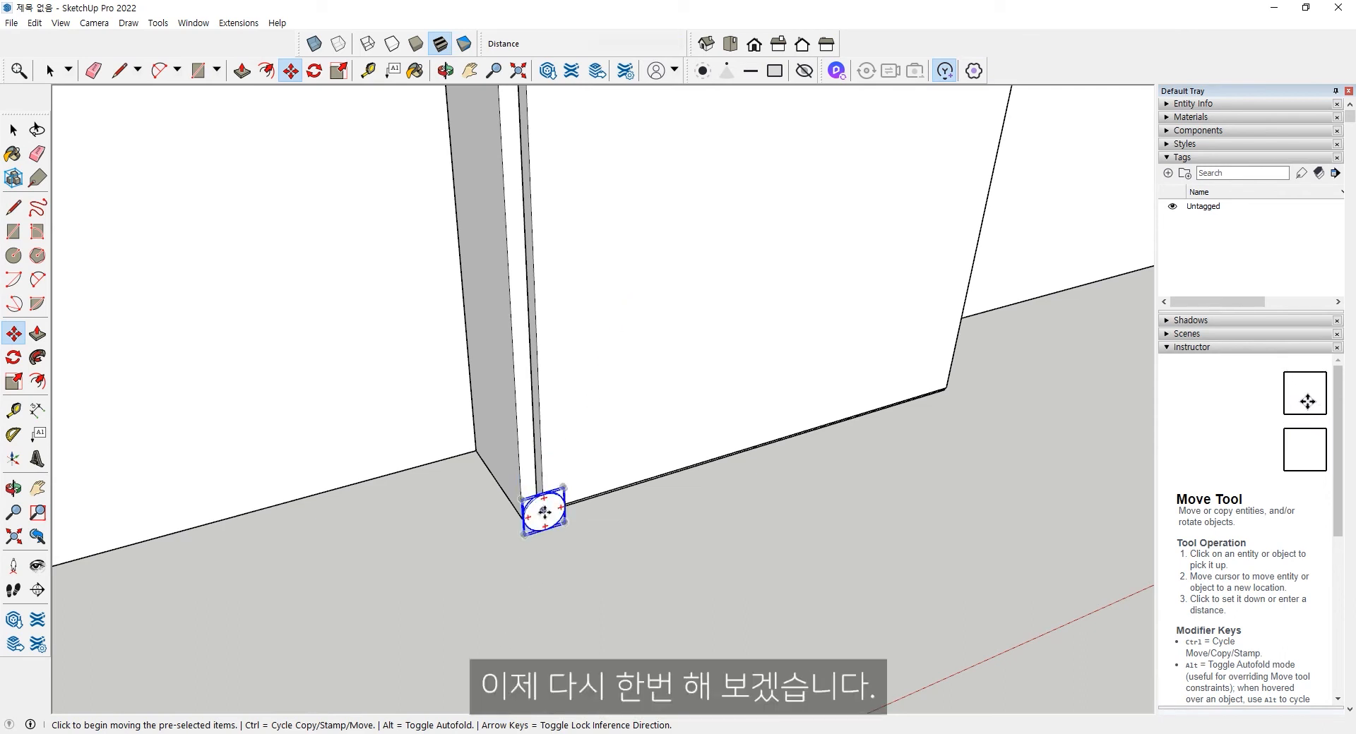
Step: Move the handle plate 900 mm vertically upward from the door panel's bottom corner
click(592, 493)
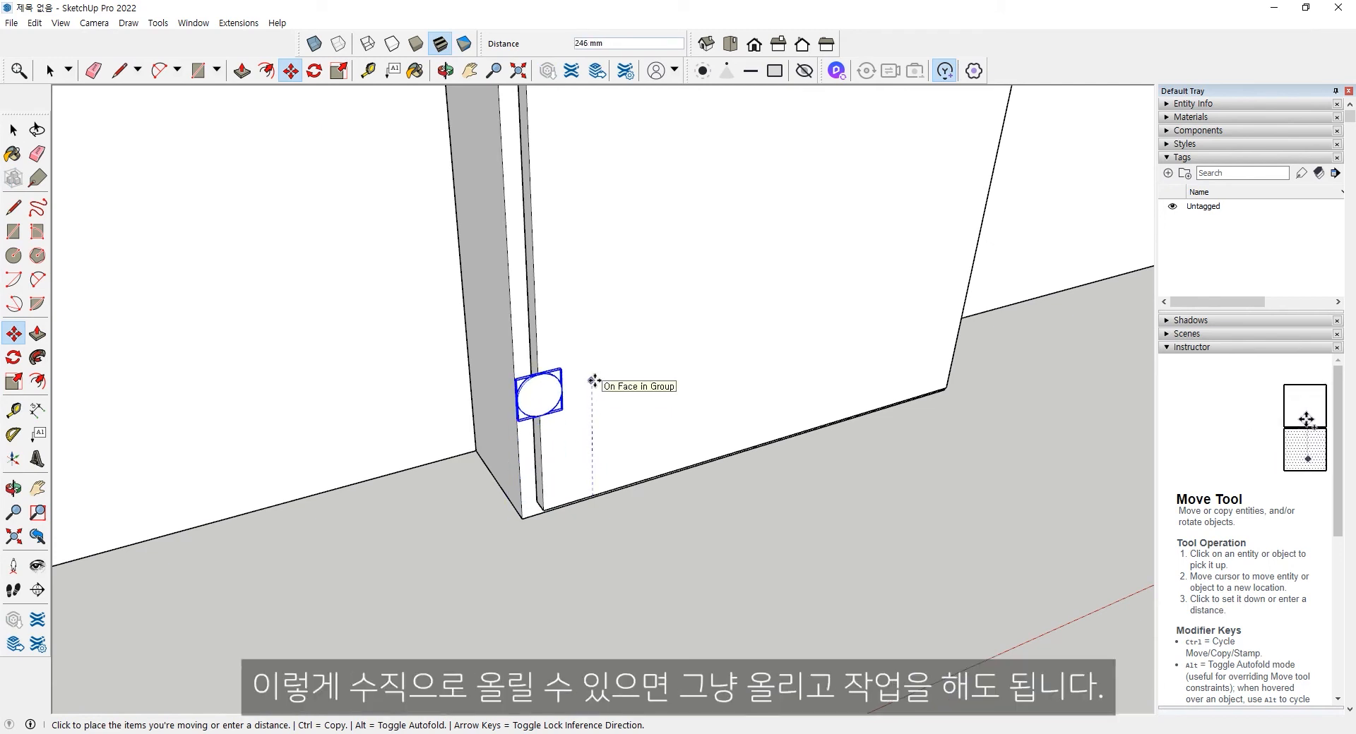
text(900)
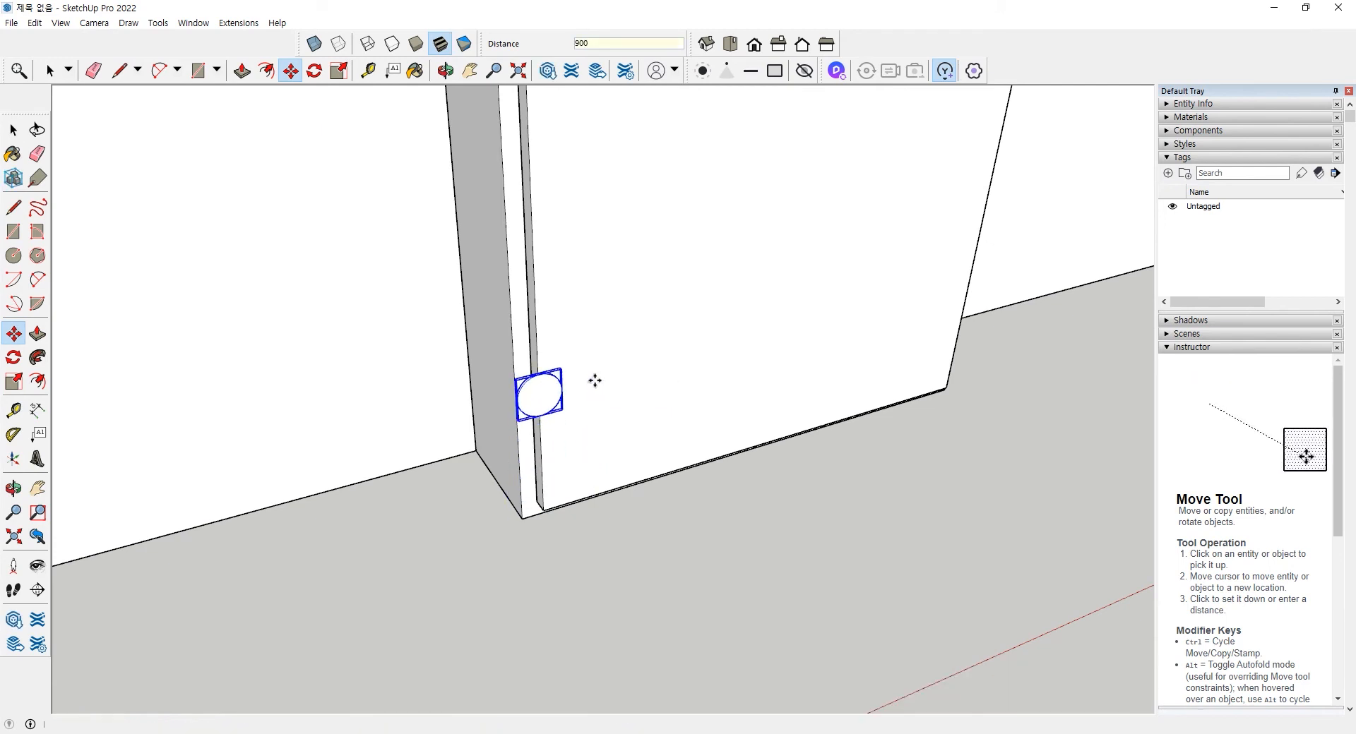
key(Return)
scroll(595, 381, down, 3)
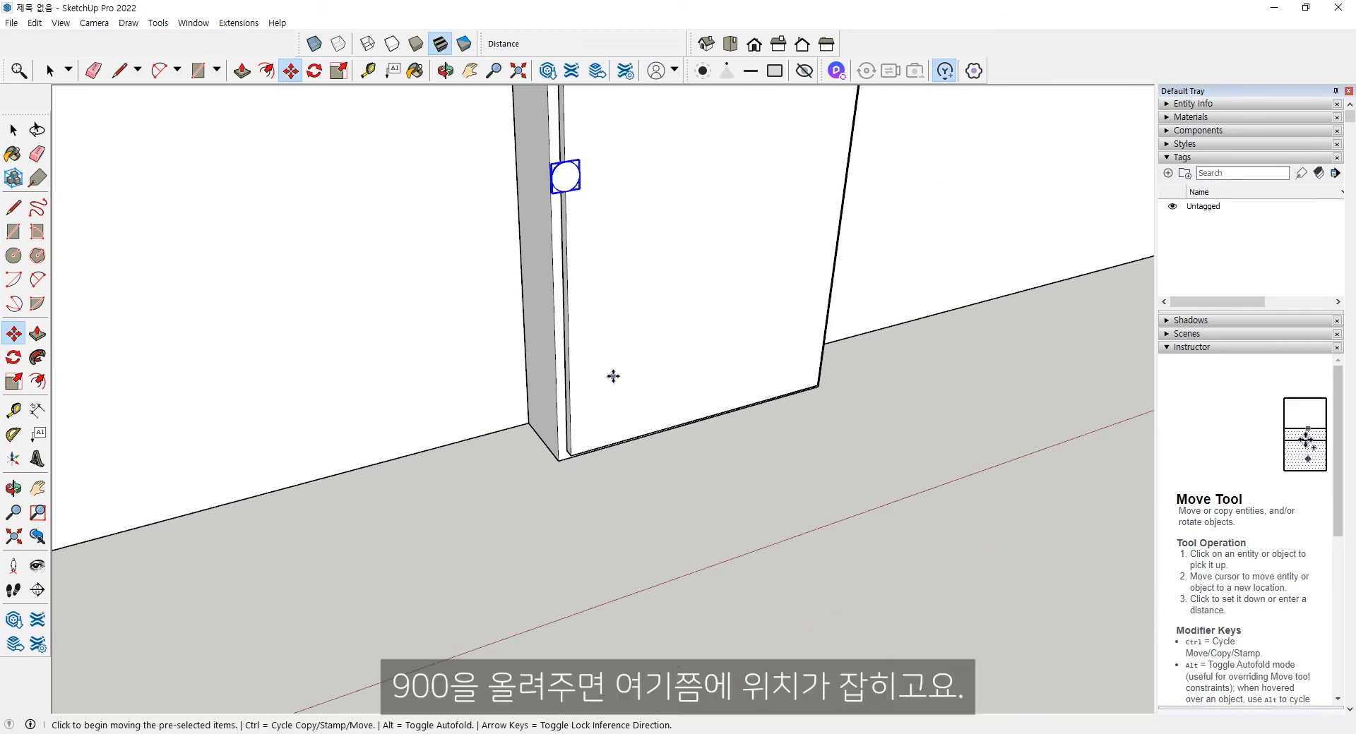
Step: Move the handle plate 100 mm horizontally inward from the door panel's edge, and correct the distance to 70 mm
shift+middle_drag(652, 329, 659, 364)
key(m)
scroll(537, 423, up, 5)
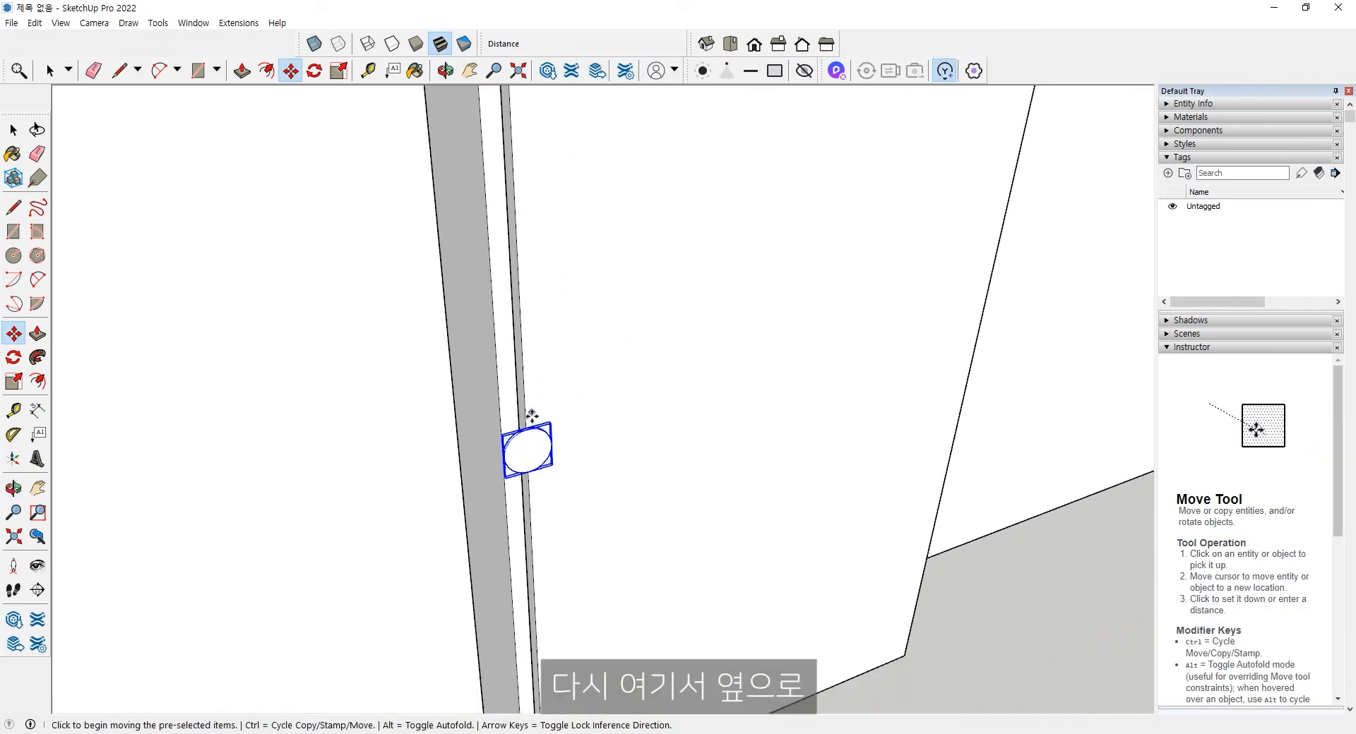
click(524, 418)
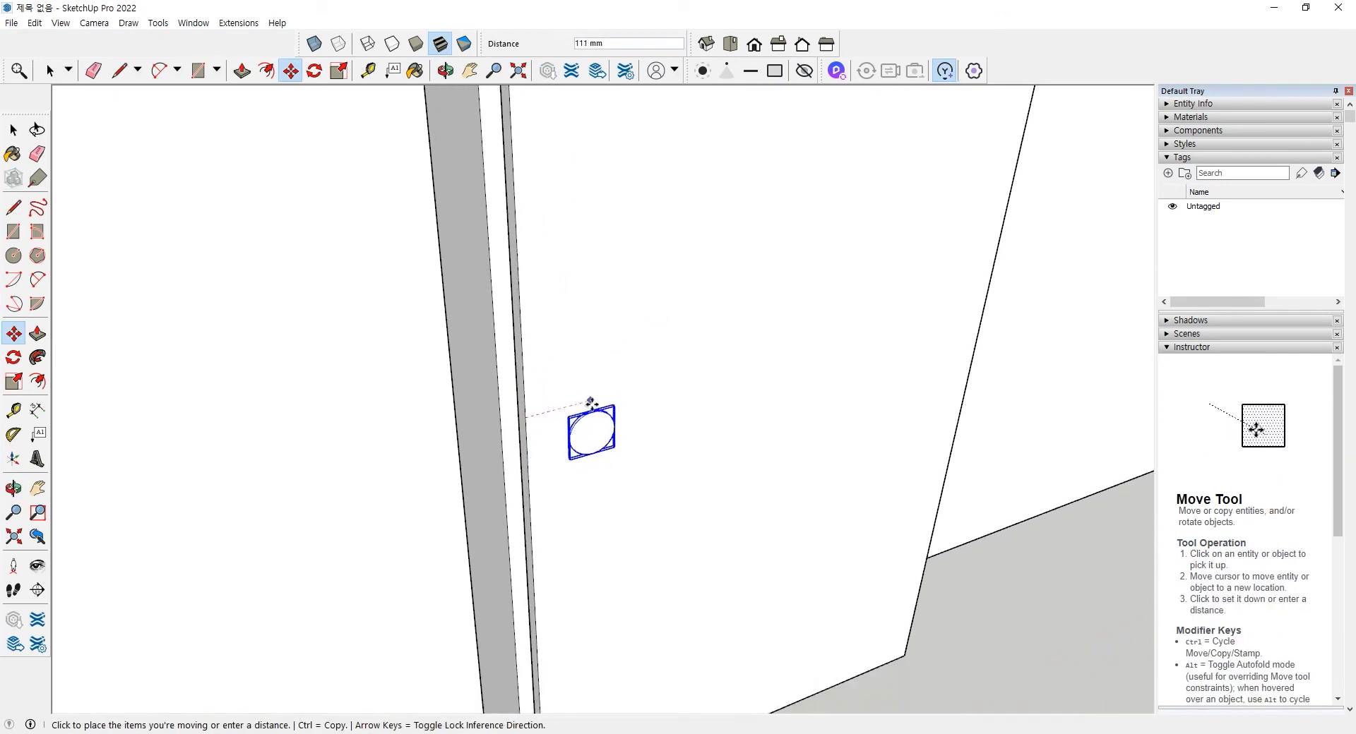
scroll(590, 403, down, 8)
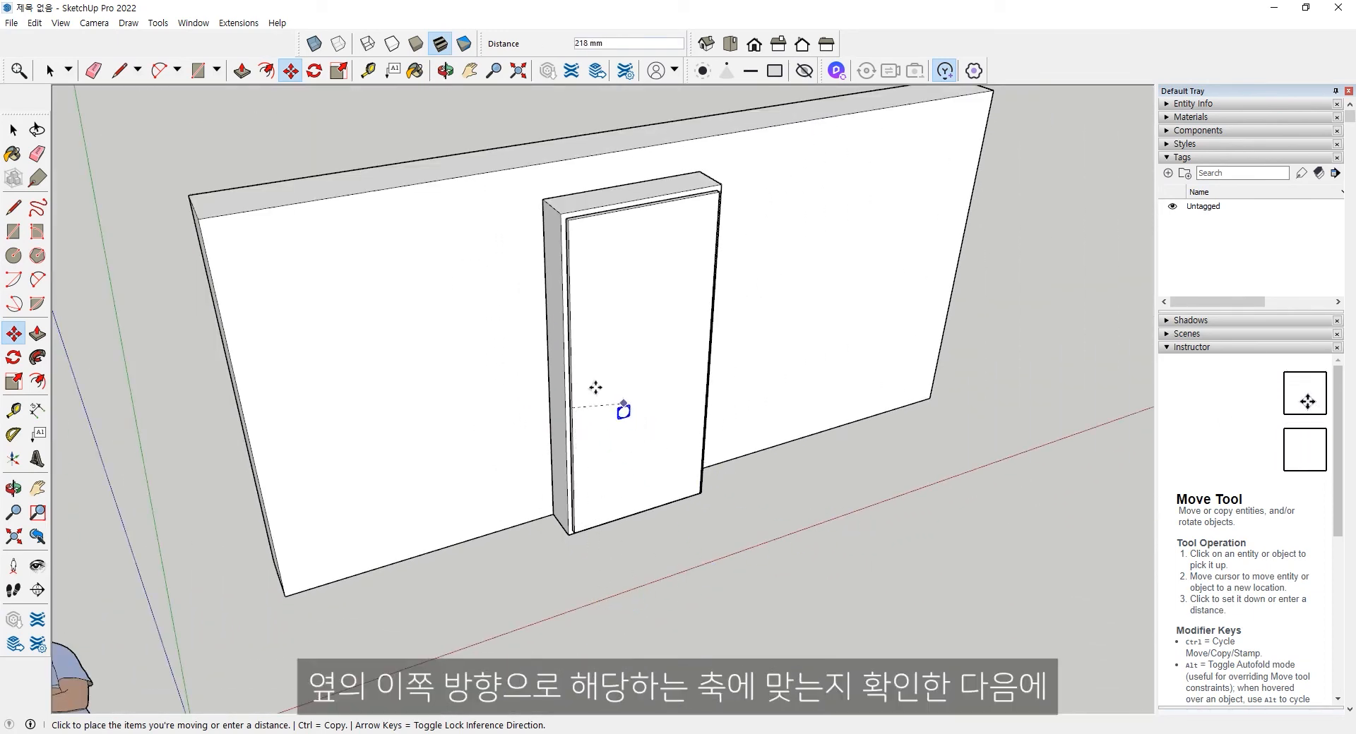
scroll(593, 409, up, 10)
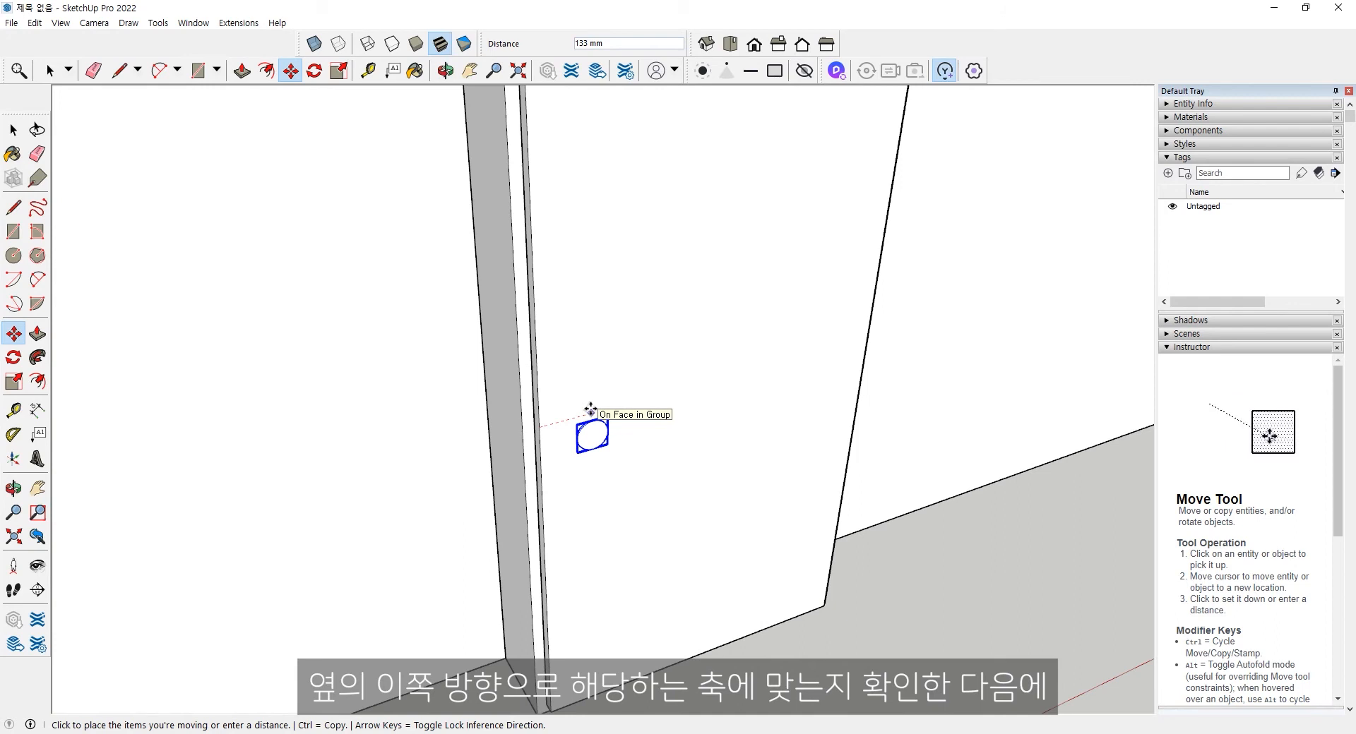
text(100)
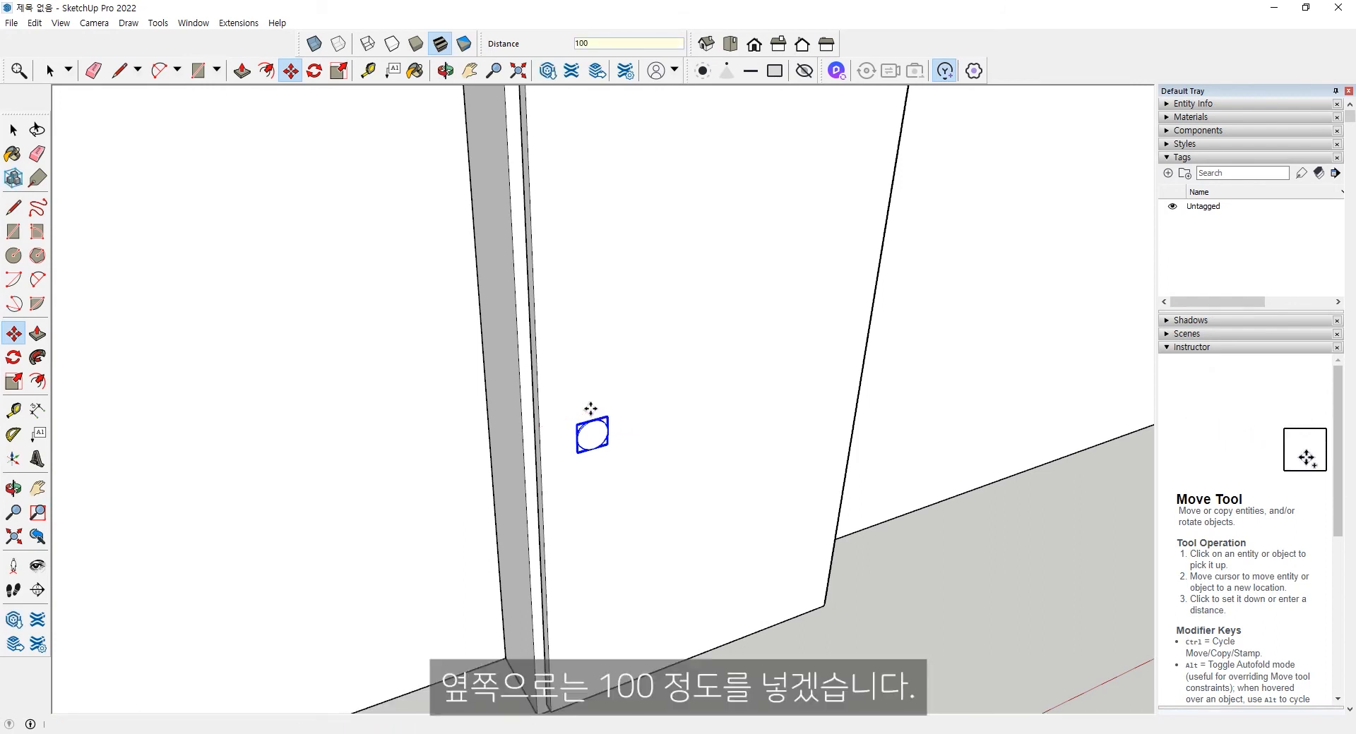
key(Return)
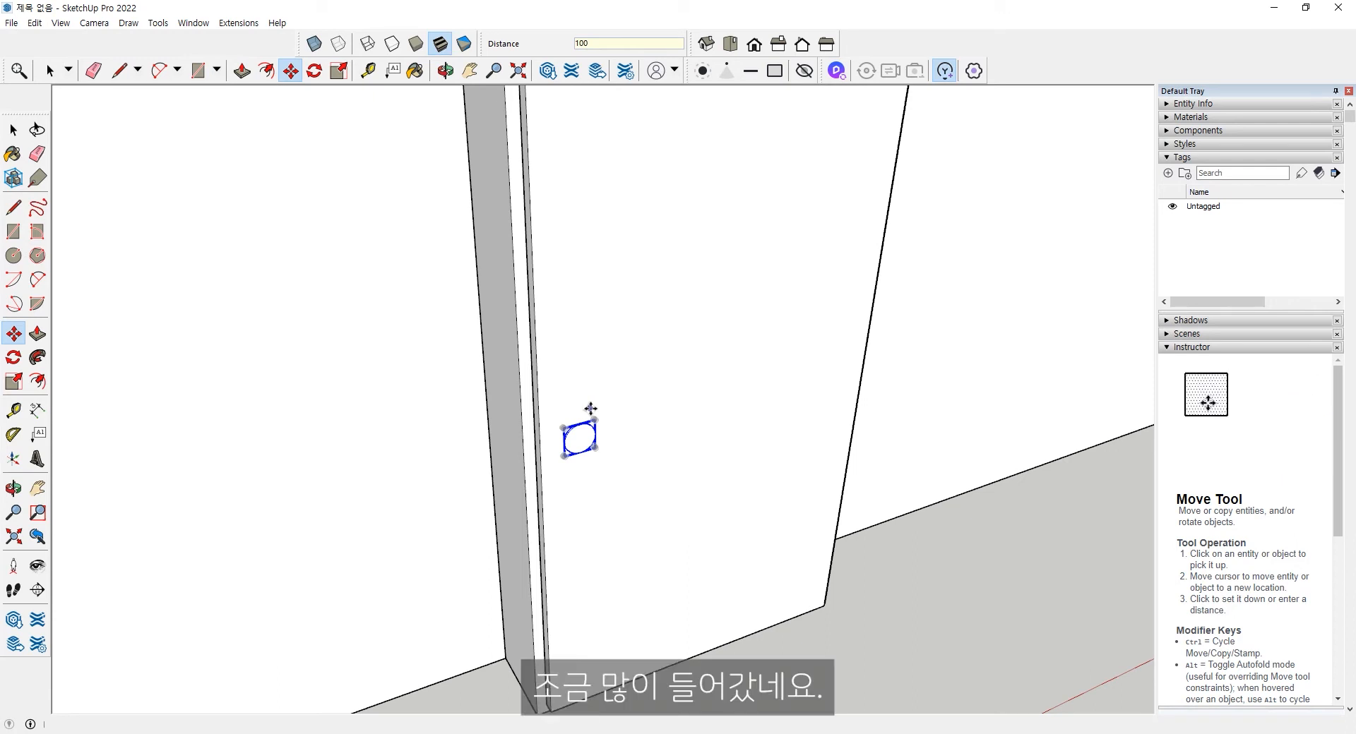
text(70)
key(Return)
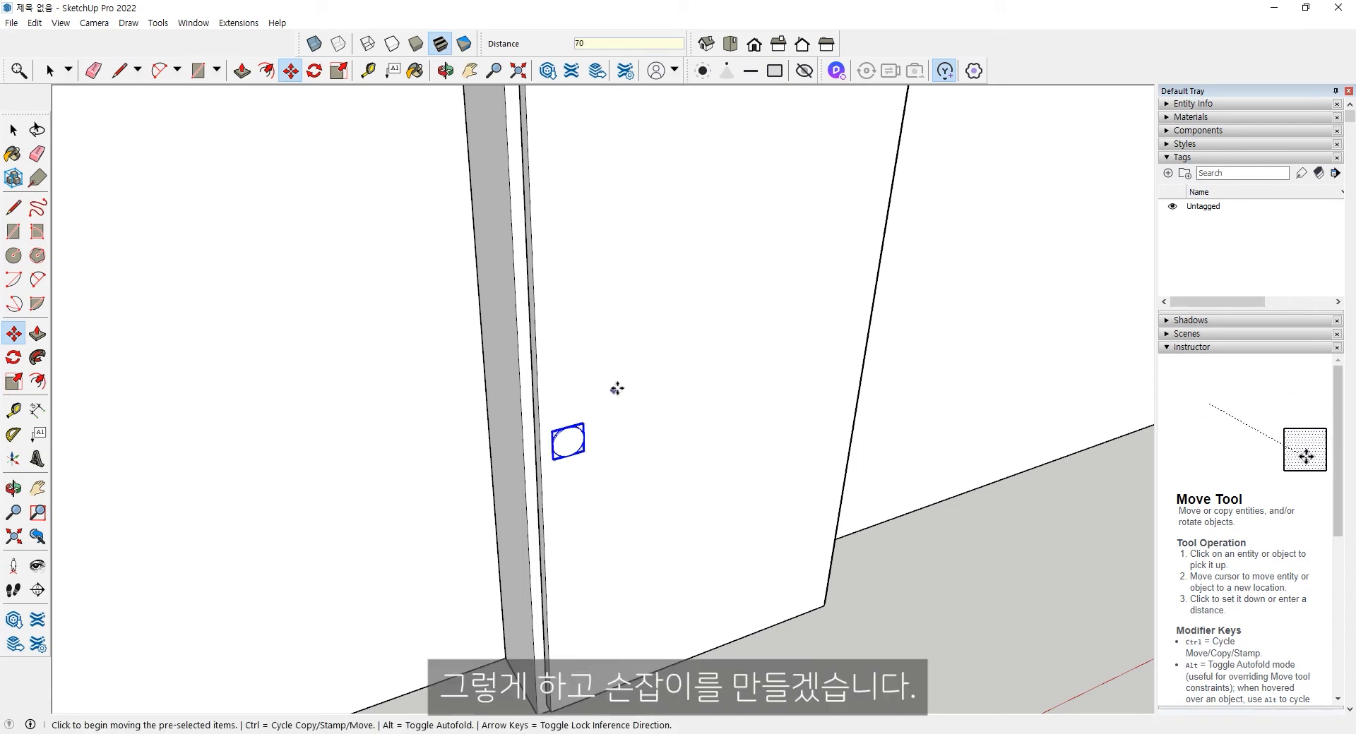
key(space)
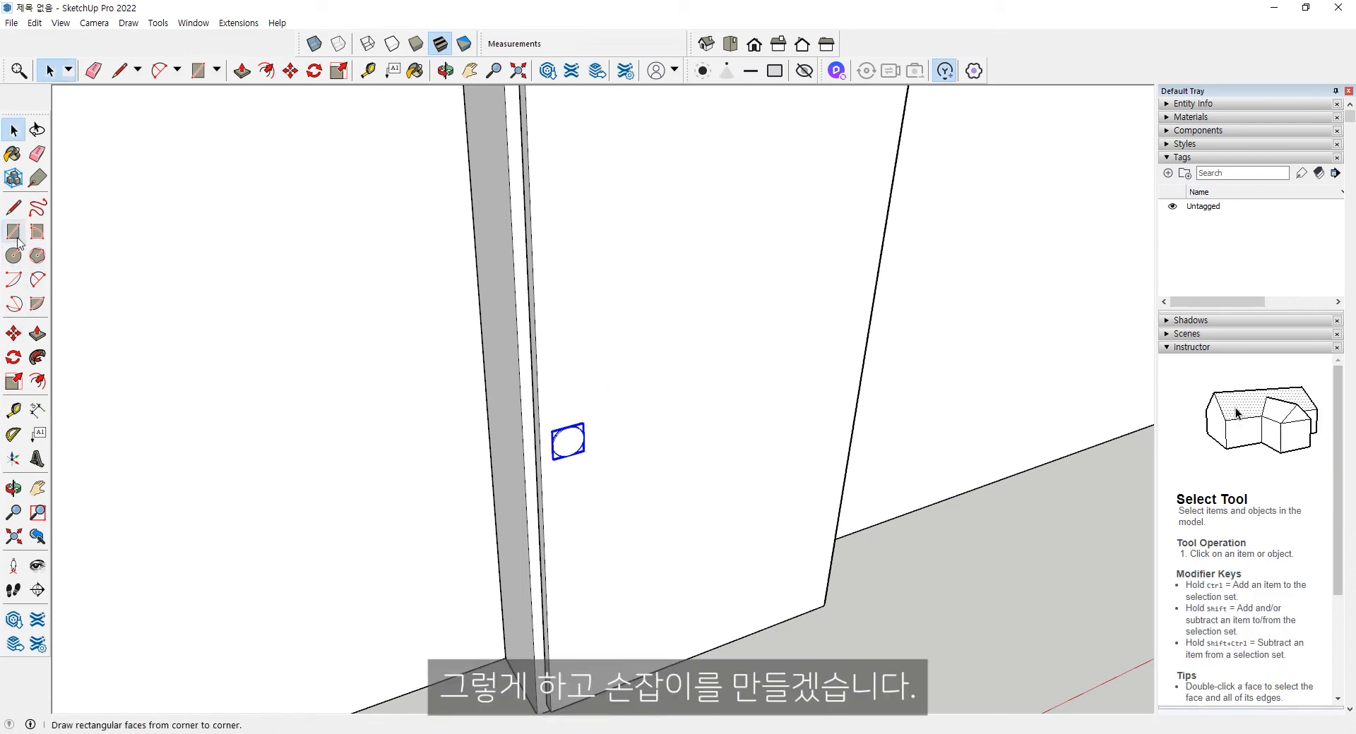
Step: Draw the handle path: a line 27 mm straight out from the plate's centre, then a longer line sideways, parallel to the door panel
click(14, 207)
middle_drag(585, 478, 596, 475)
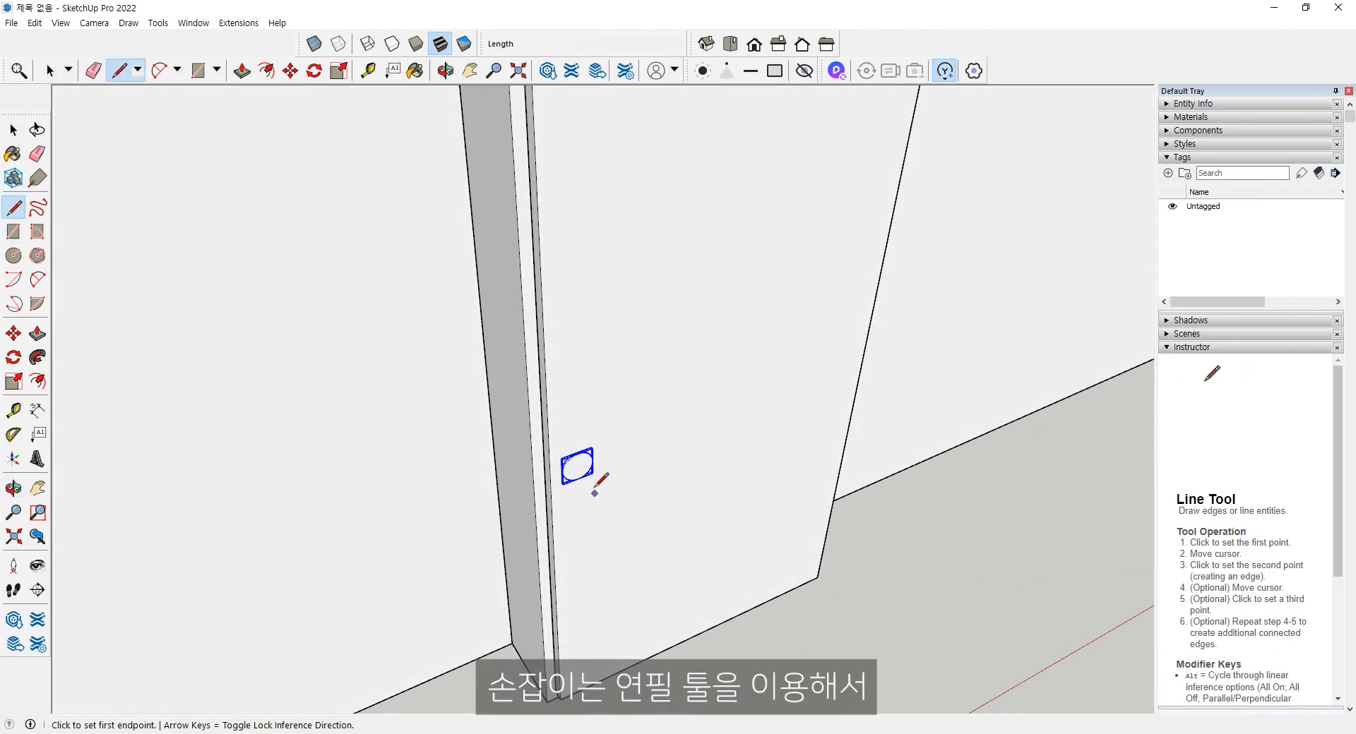
scroll(586, 468, up, 5)
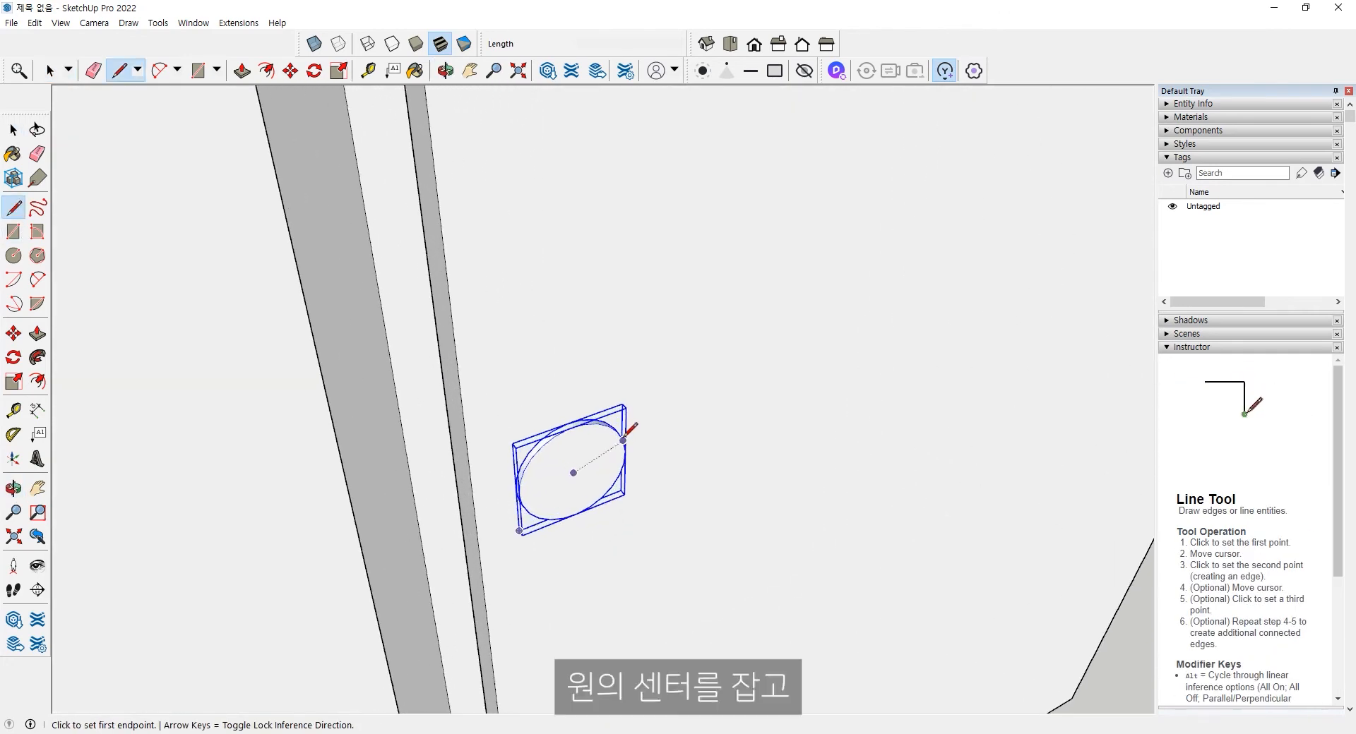
click(573, 473)
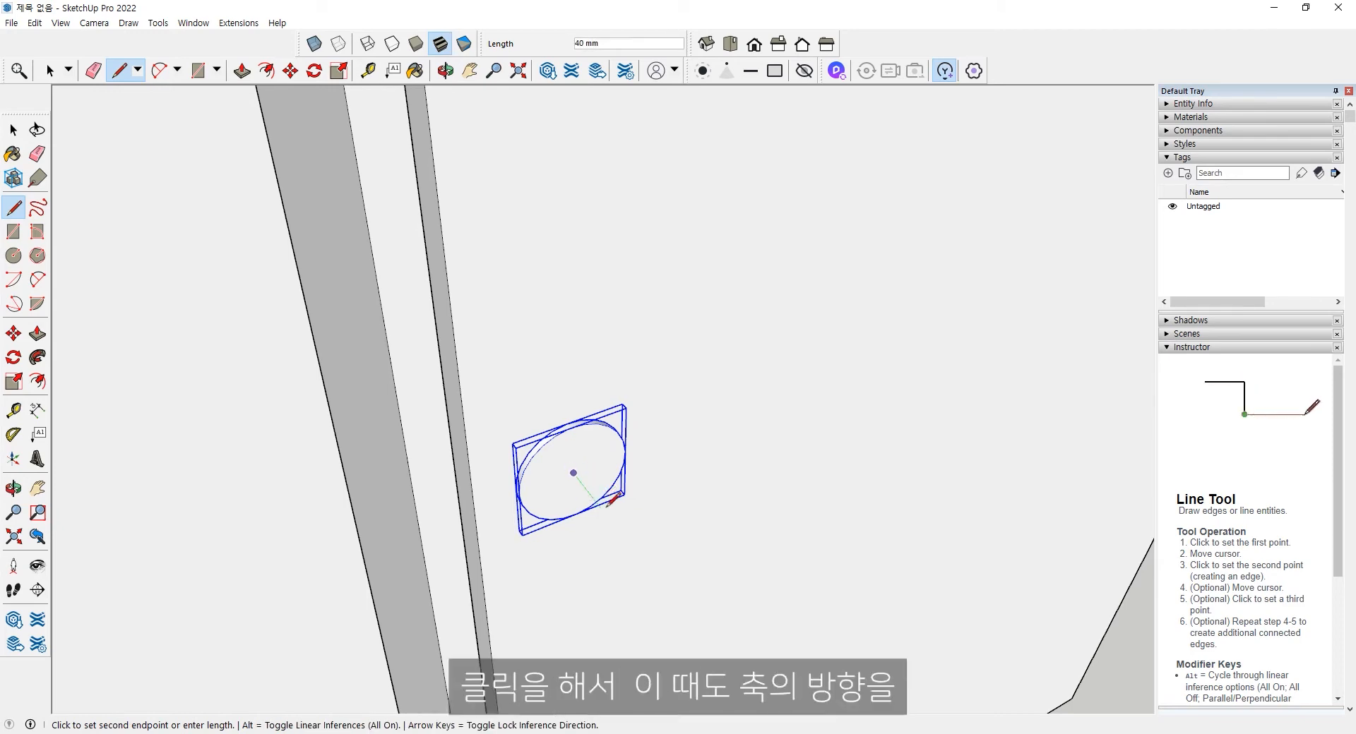
middle_drag(604, 508, 677, 519)
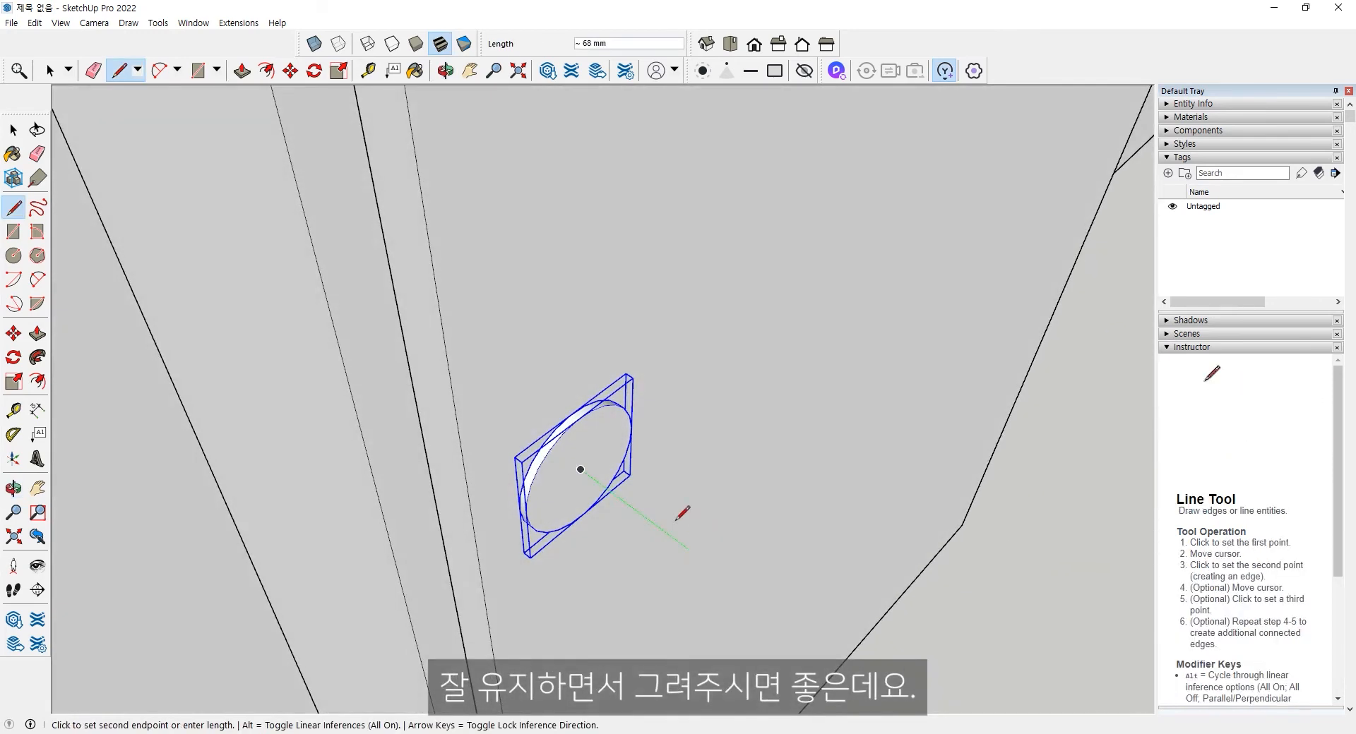
click(618, 497)
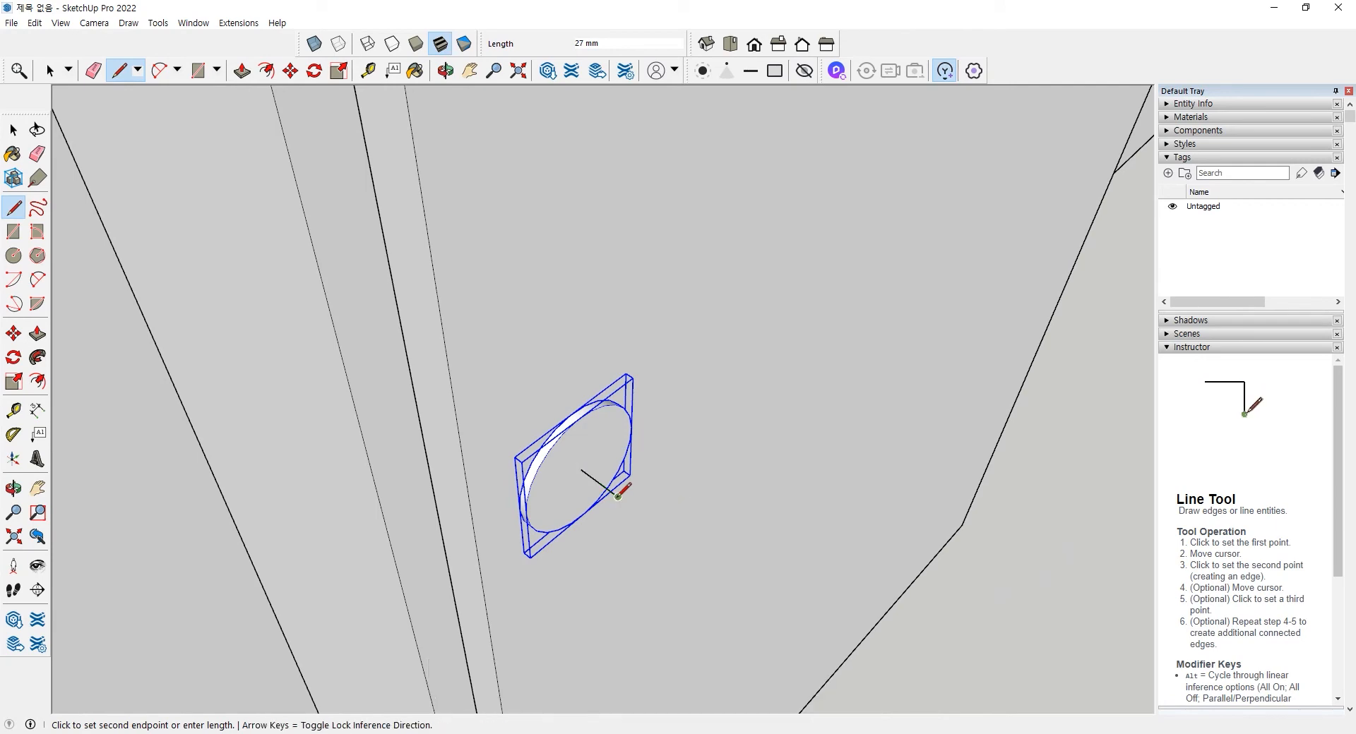
click(719, 413)
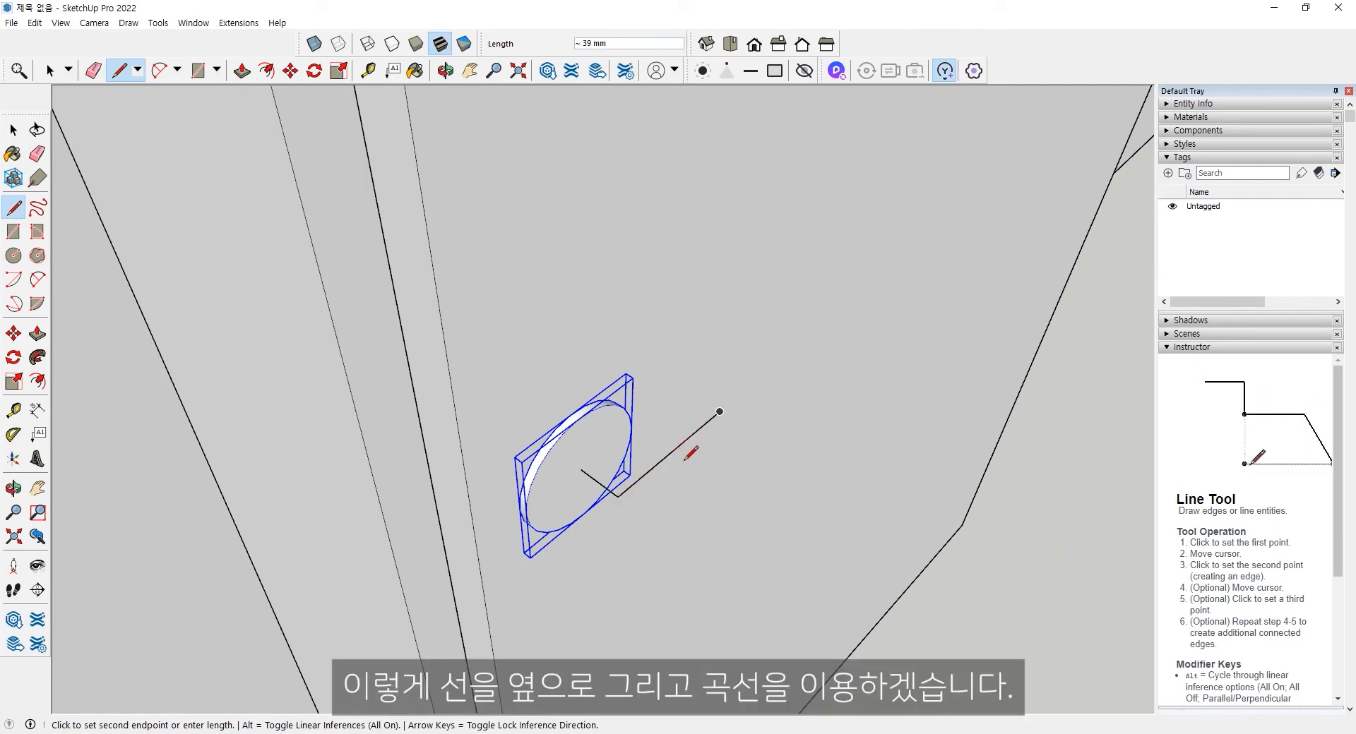
key(space)
Step: Round the corner between the two handle path lines with a tangent 2-point arc, trimming the sharp corner away
click(37, 279)
middle_drag(588, 424, 575, 505)
scroll(599, 475, up, 2)
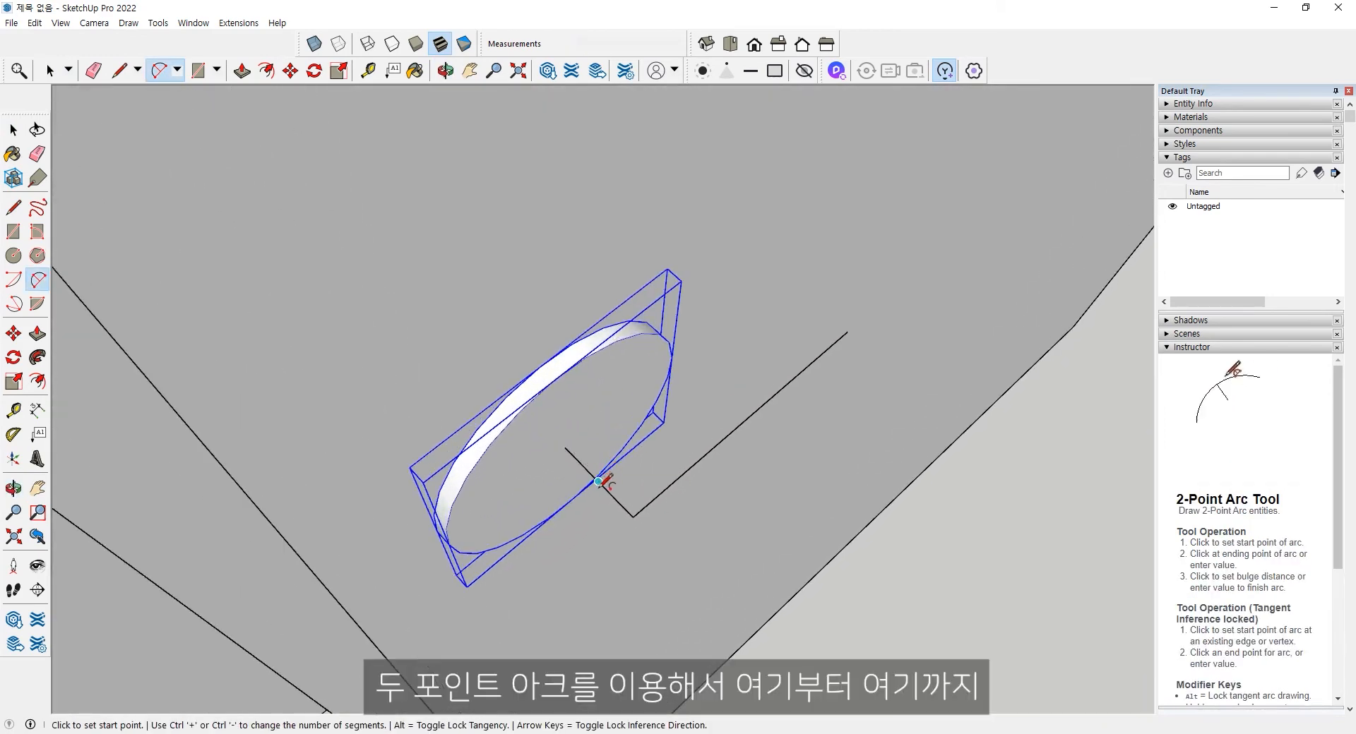
click(598, 482)
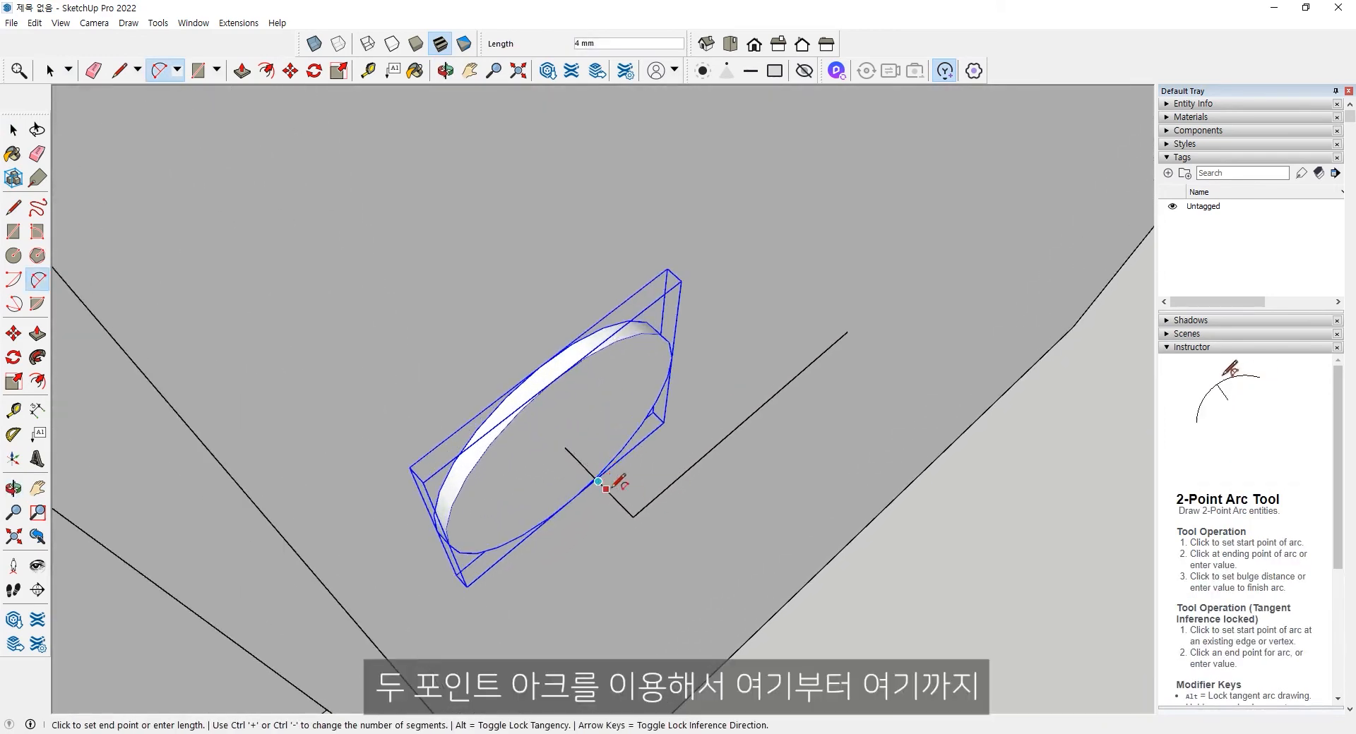
double_click(677, 480)
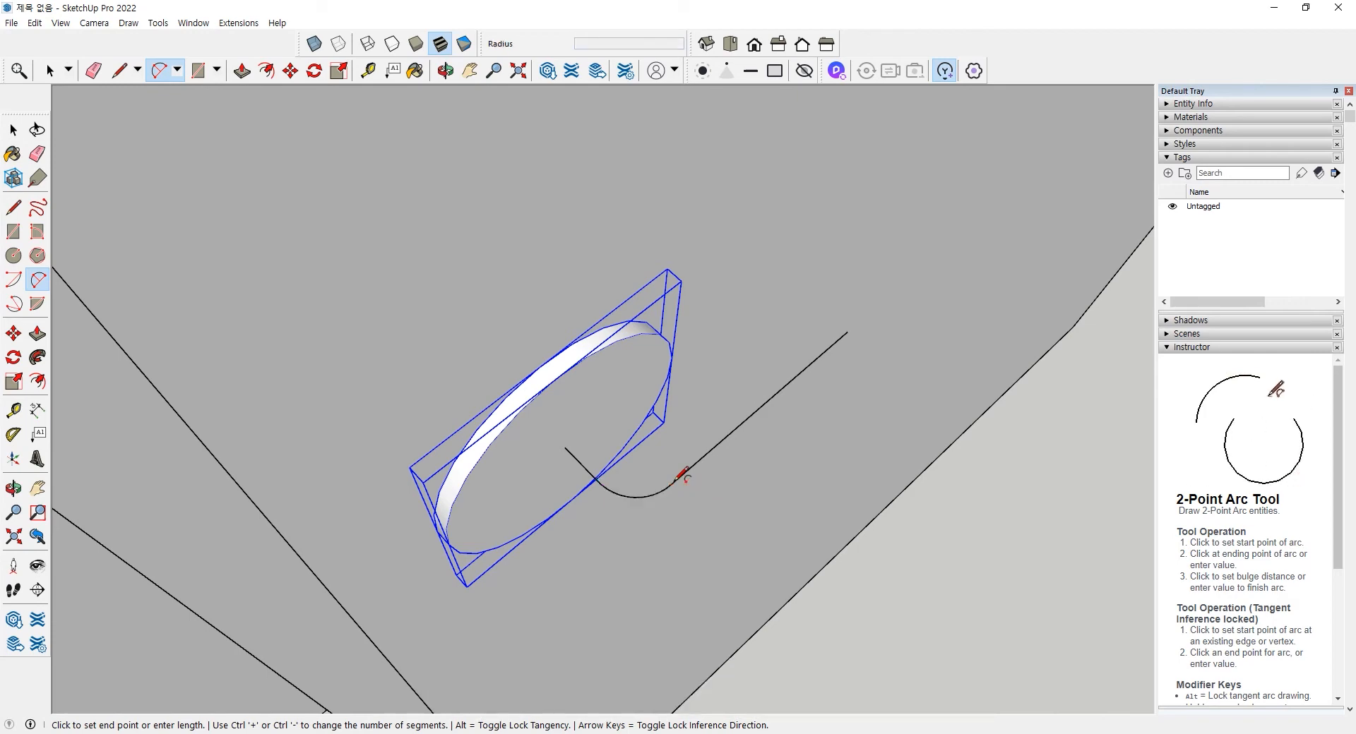
Step: Draw a circle around the handle path's start point at the plate's centre, trying a 10 mm radius and correcting it to 5 mm
middle_drag(667, 562, 635, 501)
key(c)
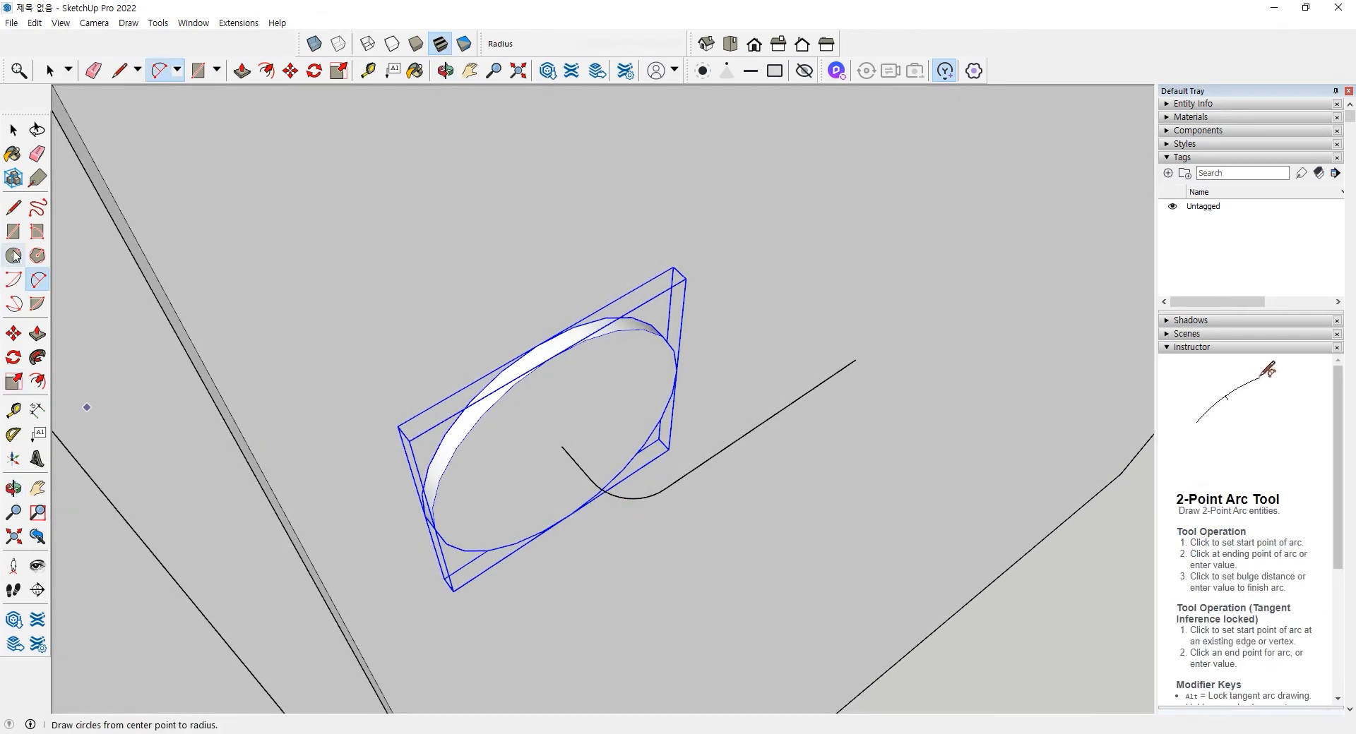
middle_drag(574, 425, 494, 363)
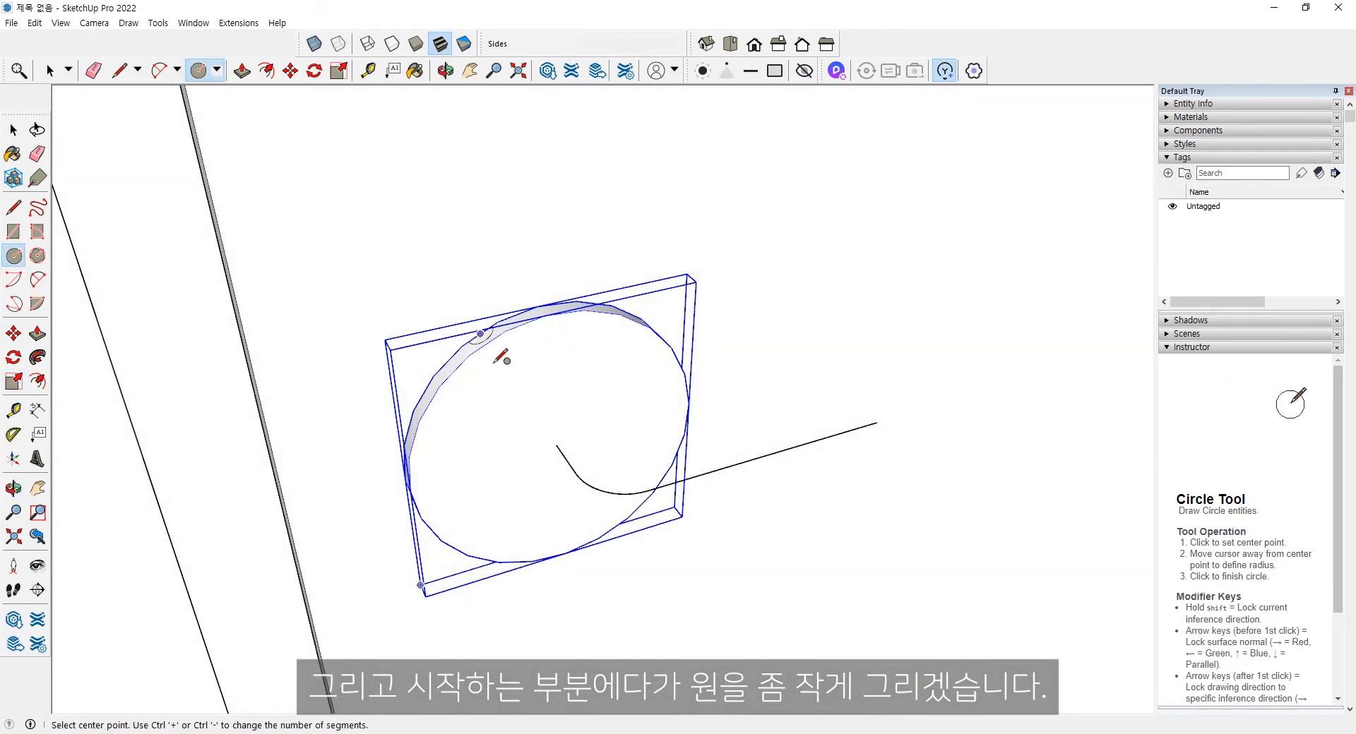
click(556, 445)
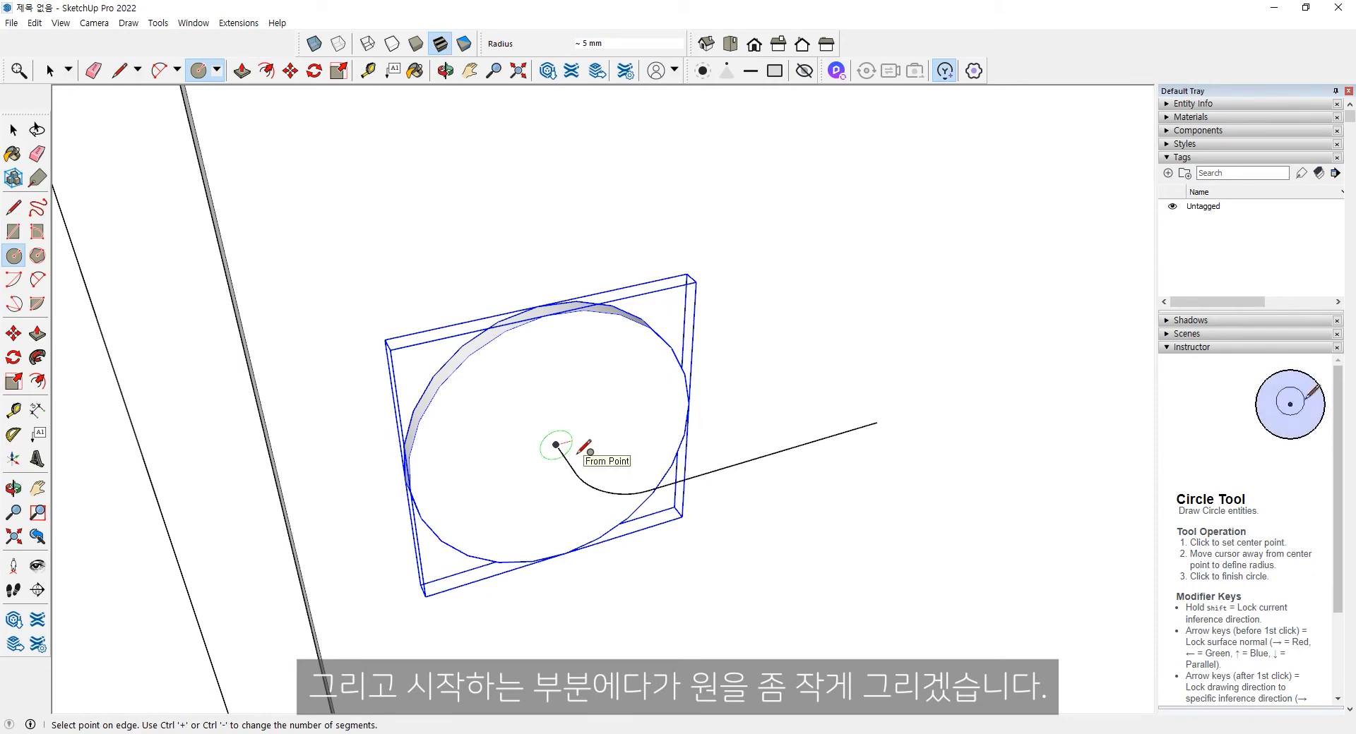
click(573, 445)
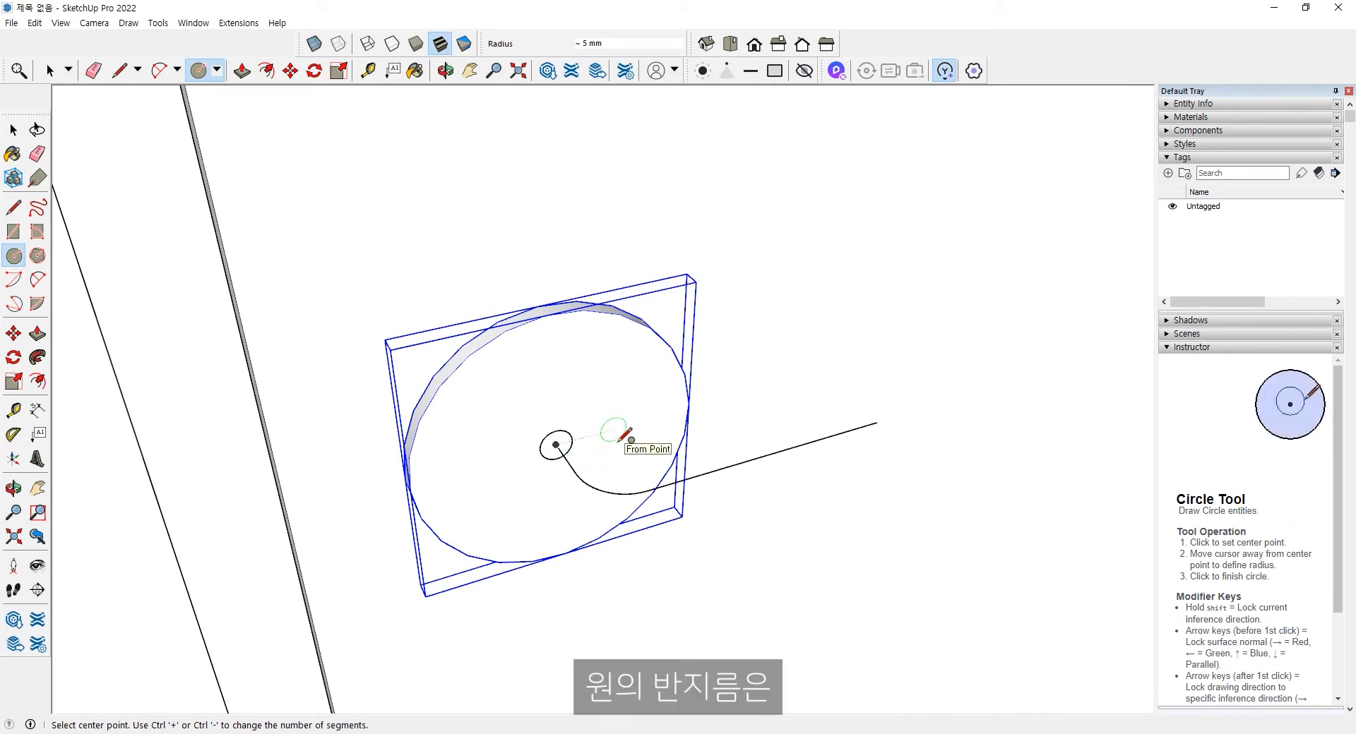
text(10)
key(Return)
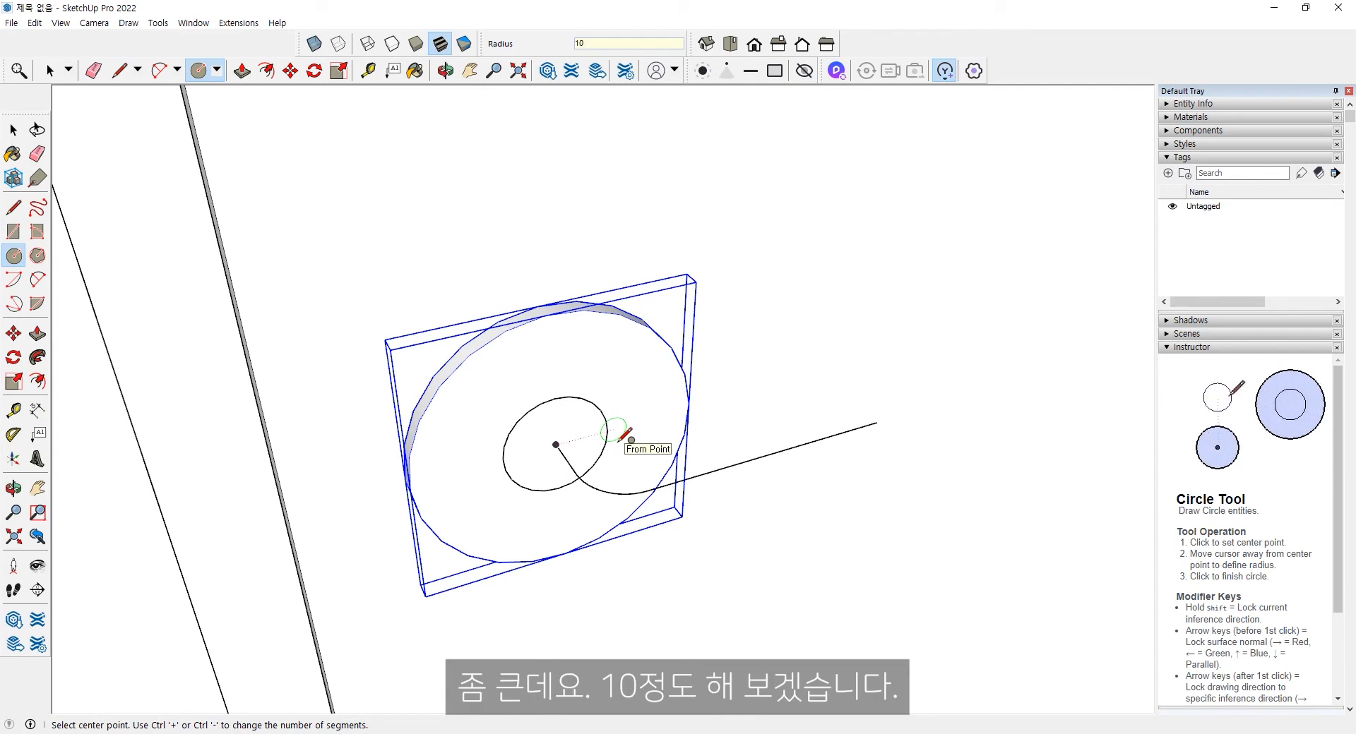
key(Return)
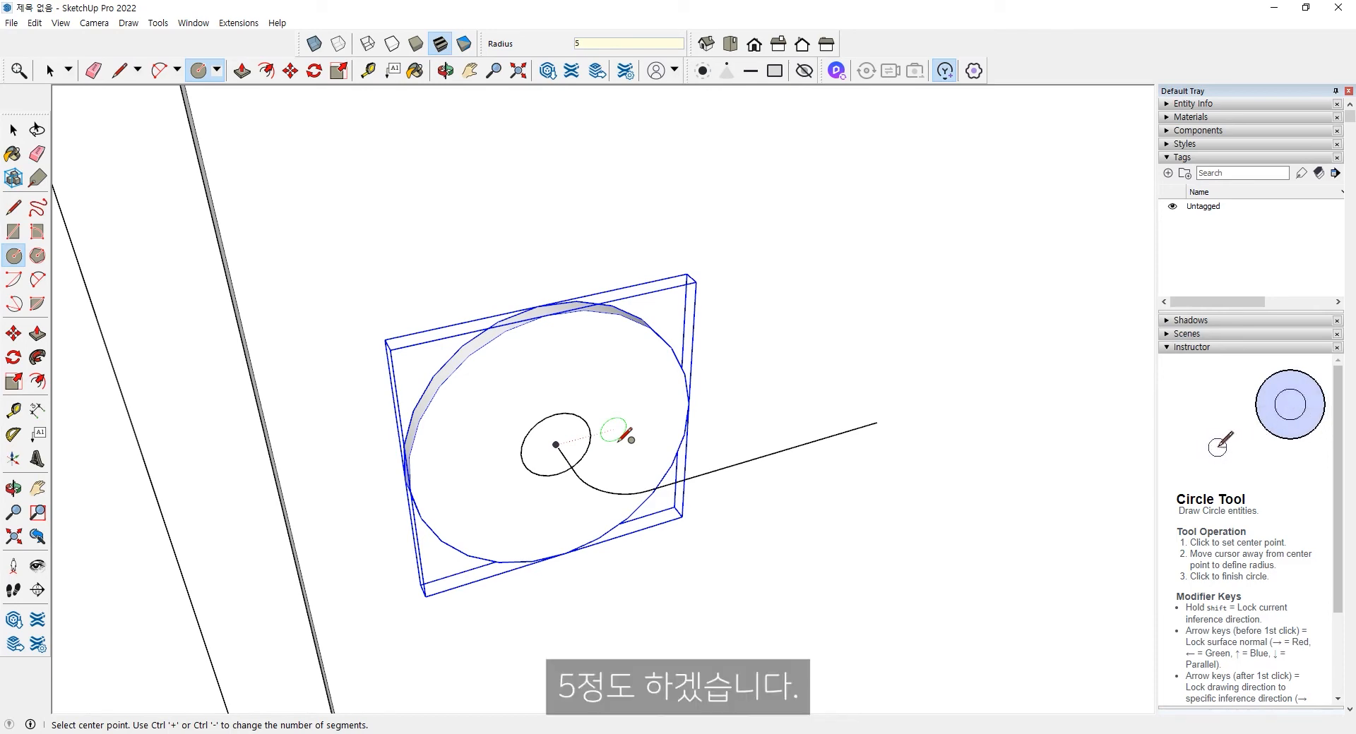
text(5)
key(Return)
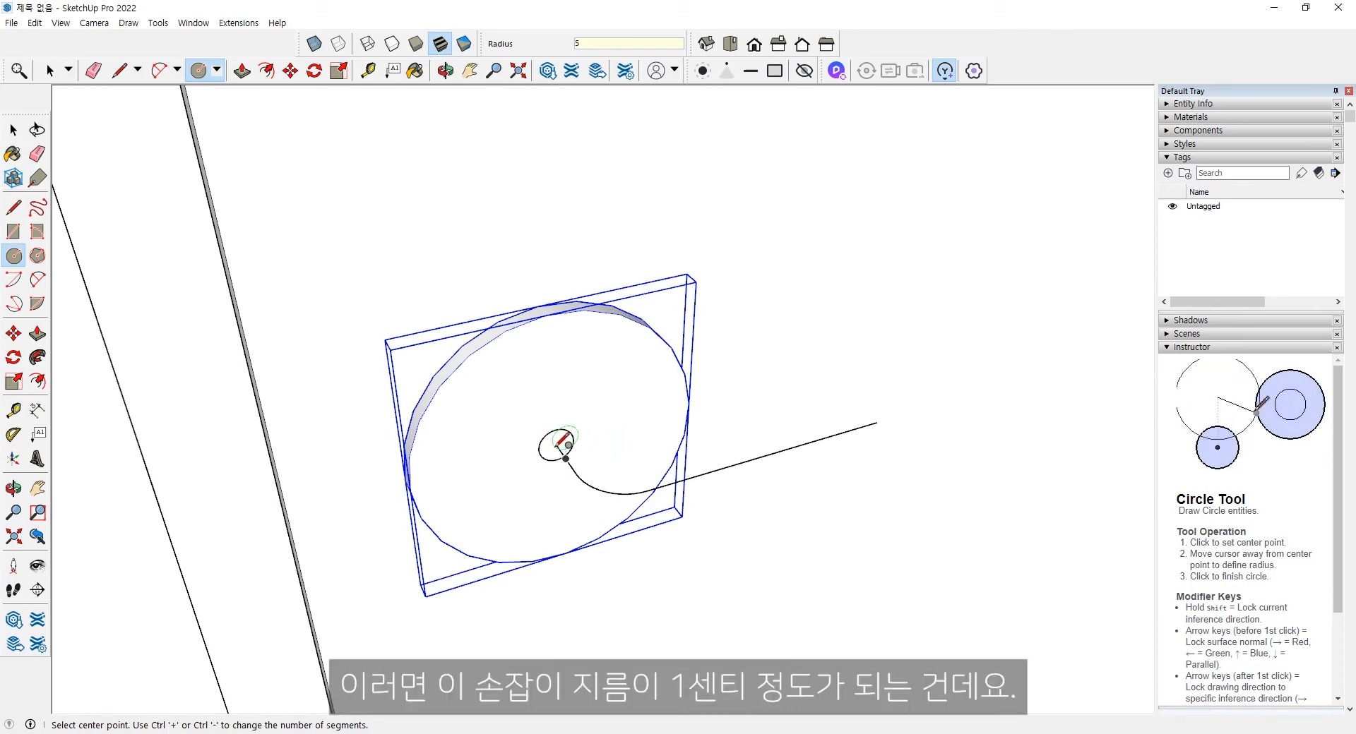
Step: Select the whole handle path, including the arc and both straight lines, and extrude the small circle along it with Follow Me
key(o)
drag(506, 424, 563, 351)
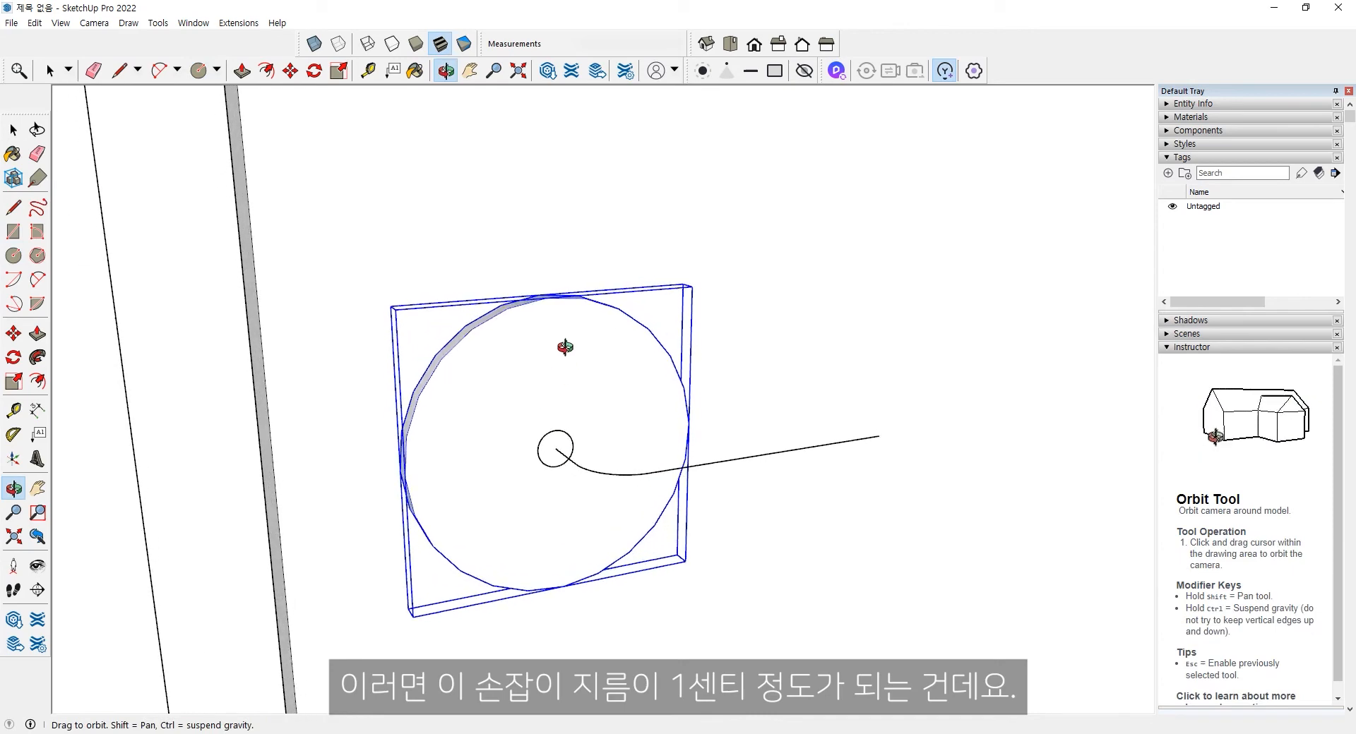
key(c)
key(space)
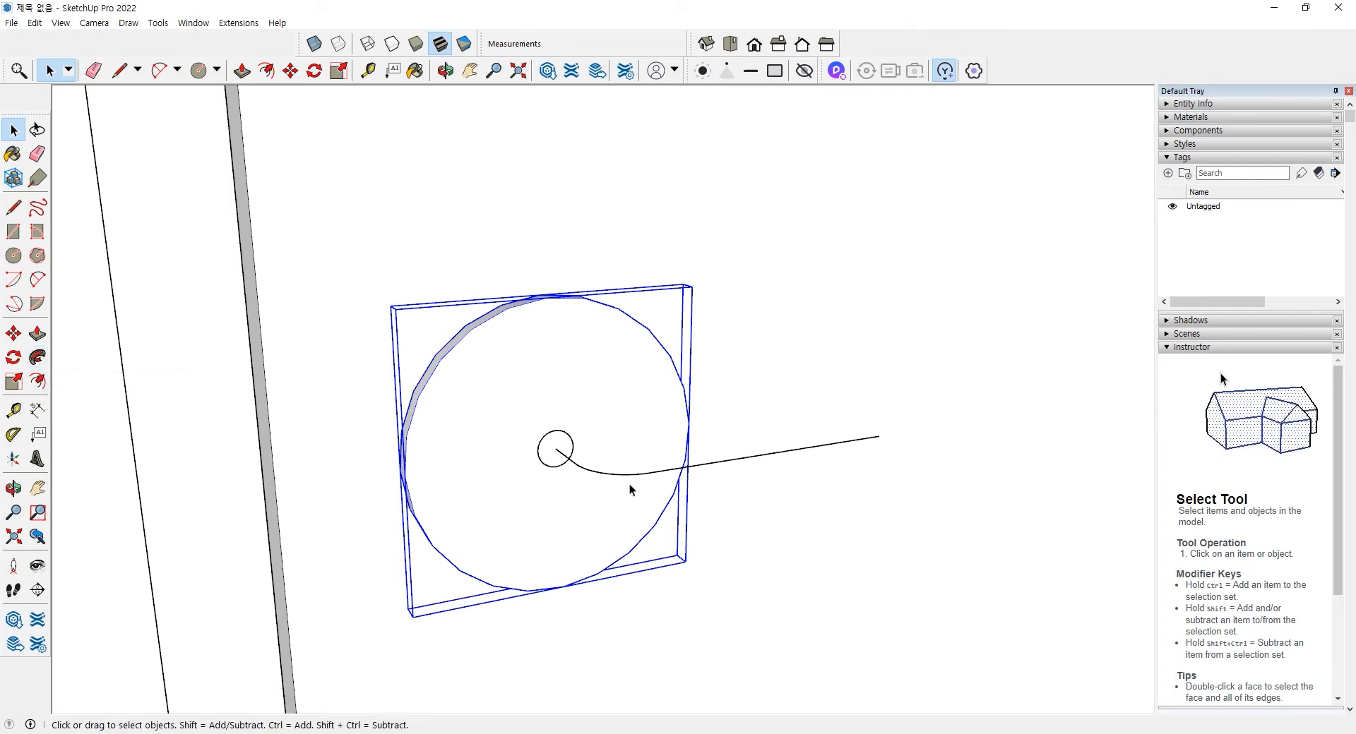
click(570, 462)
middle_drag(679, 507, 681, 569)
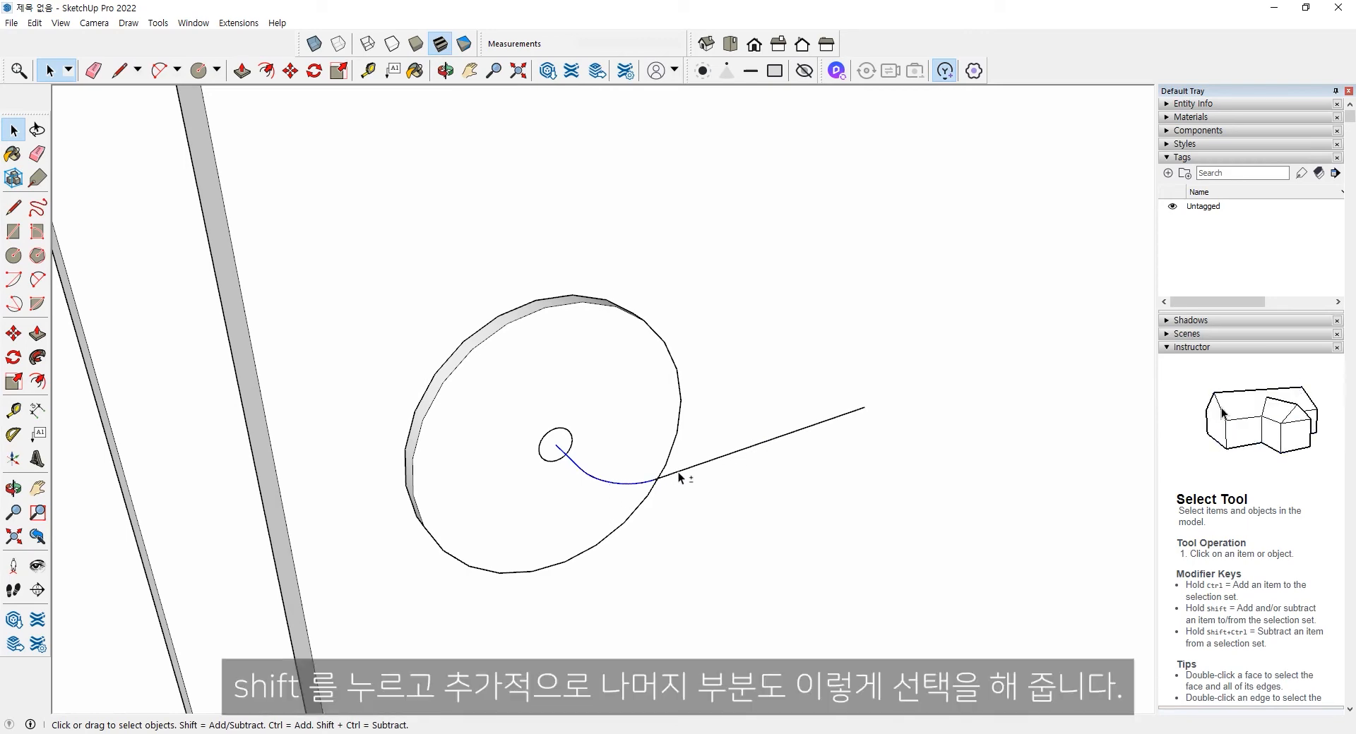
middle_drag(766, 497, 884, 551)
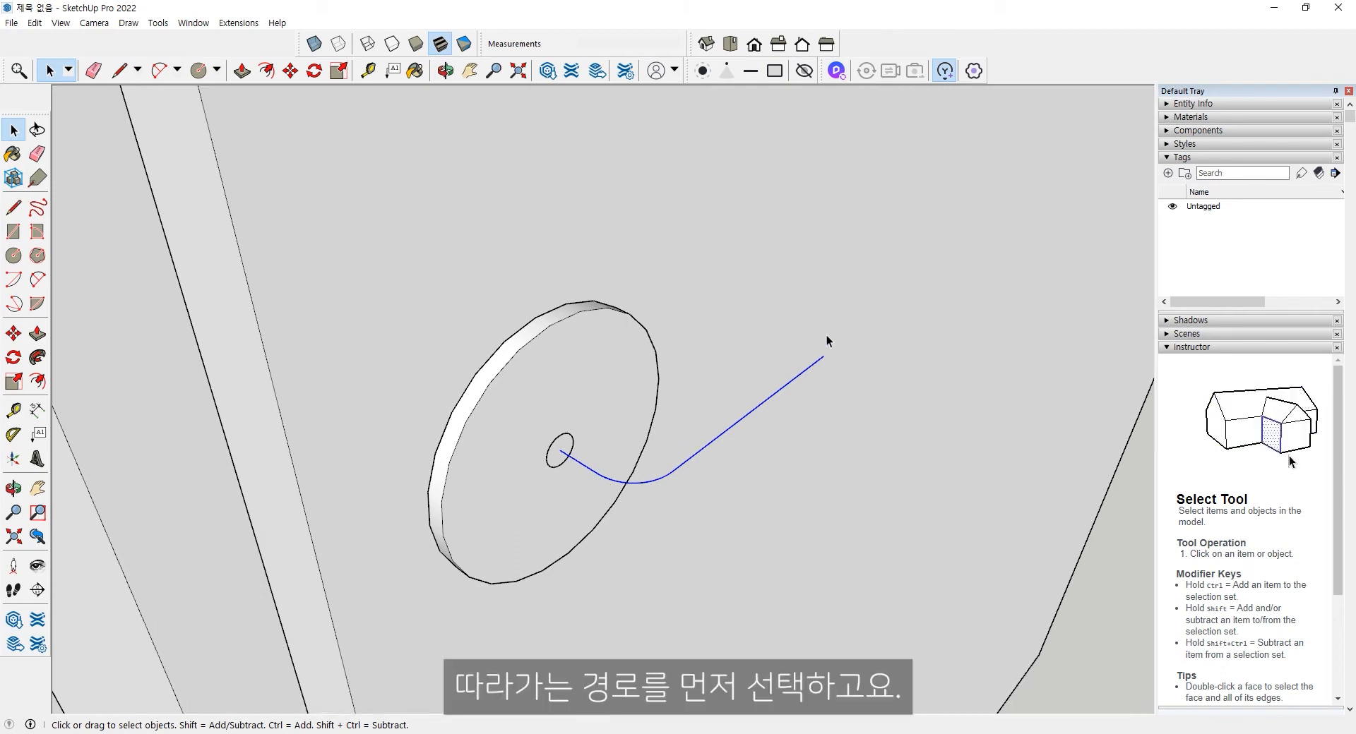
click(39, 358)
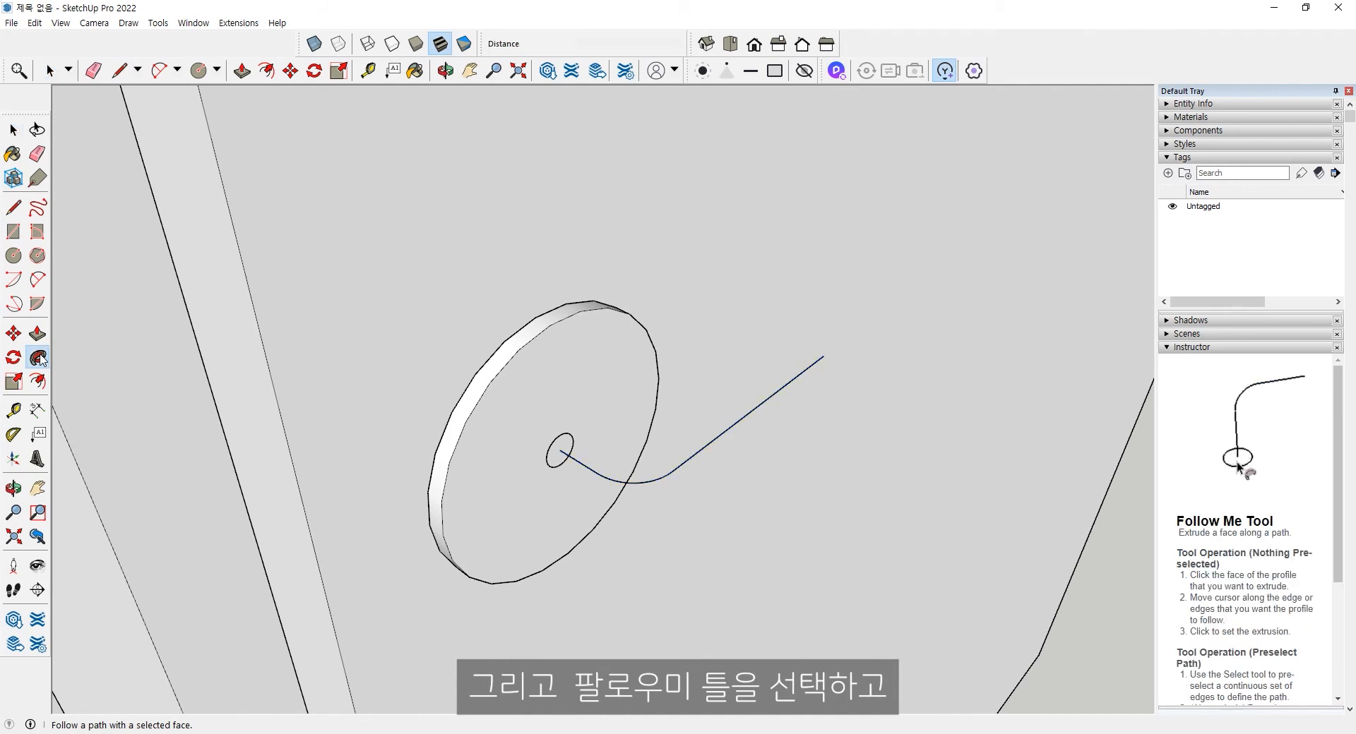
click(554, 463)
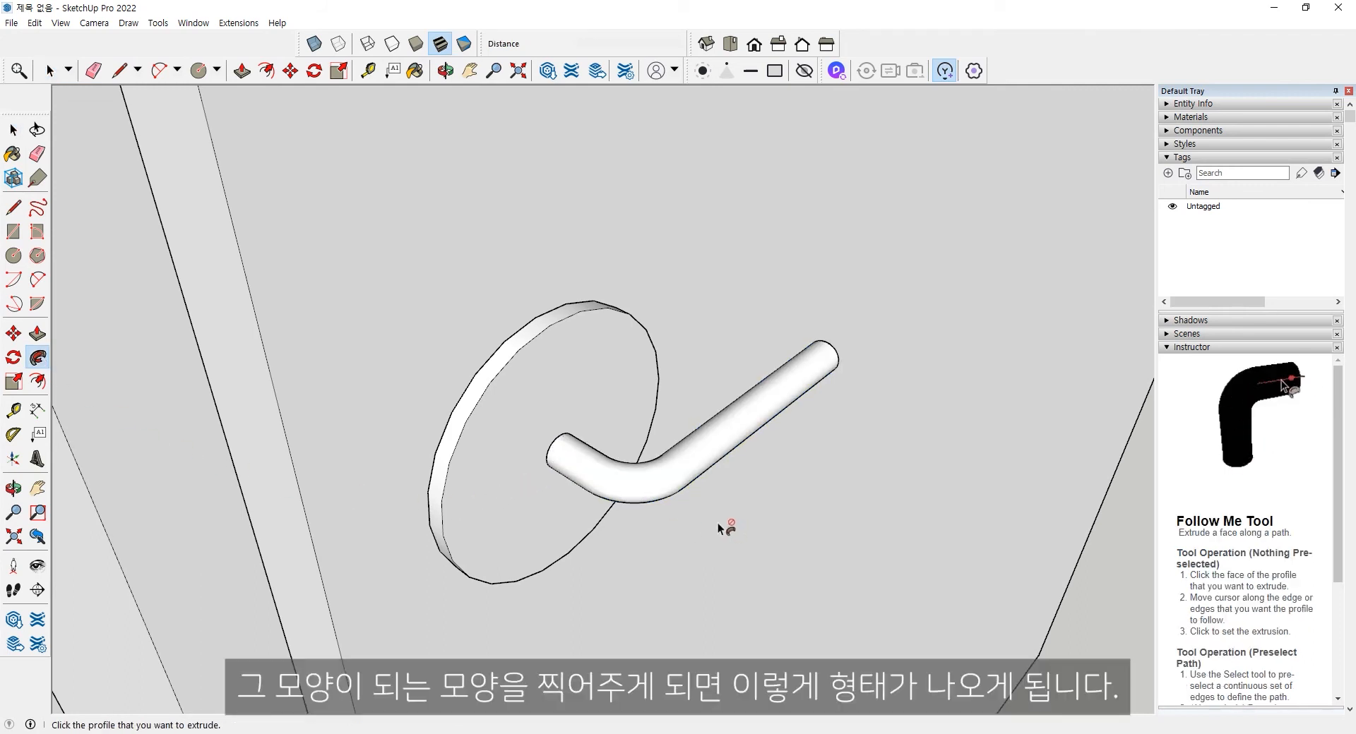
Step: Select all the geometry of the bent handle bar and make it a group
key(space)
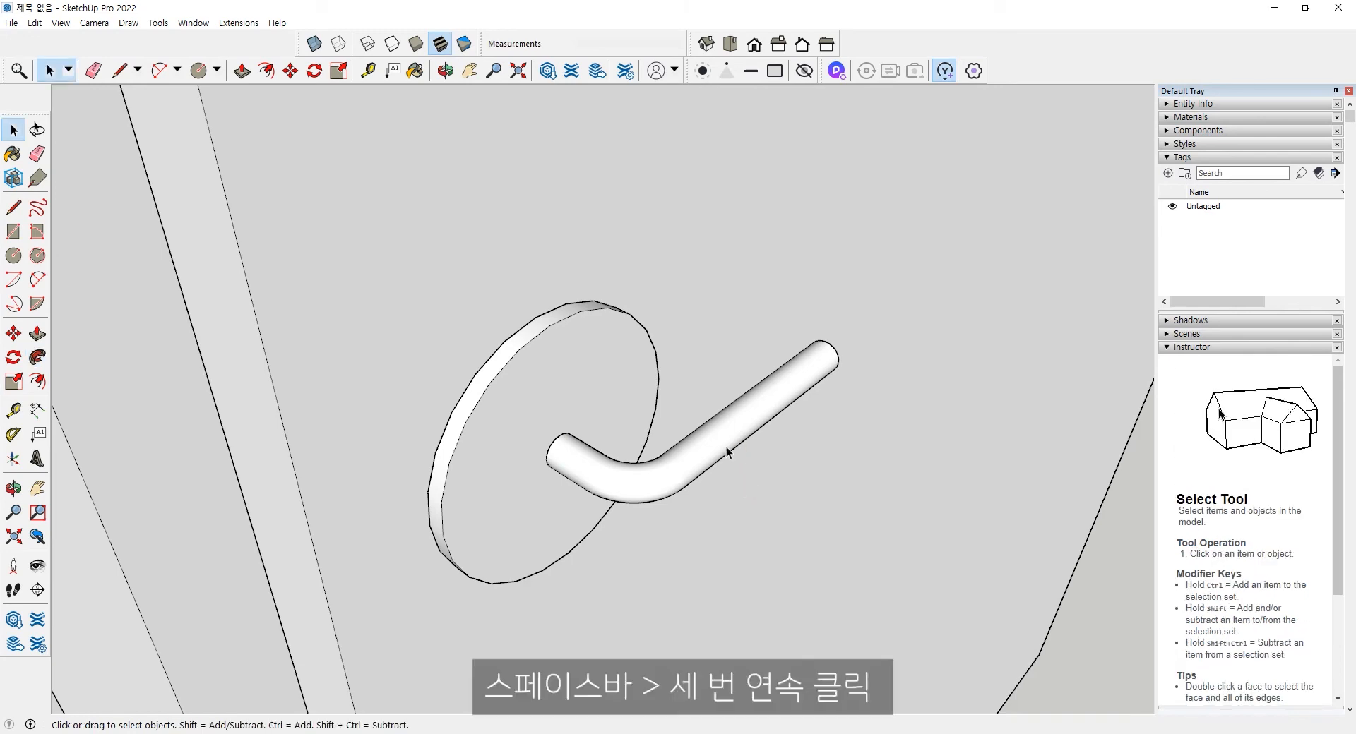
triple_click(727, 449)
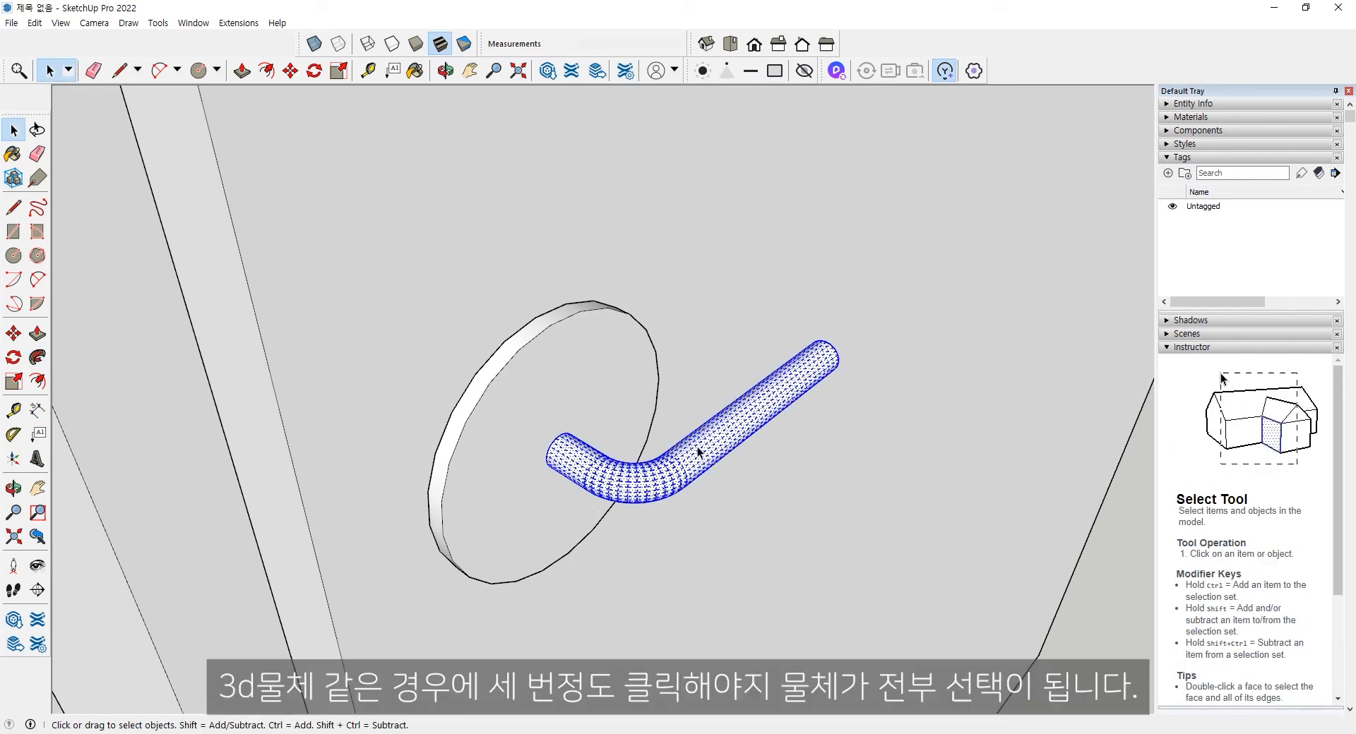
right_click(697, 446)
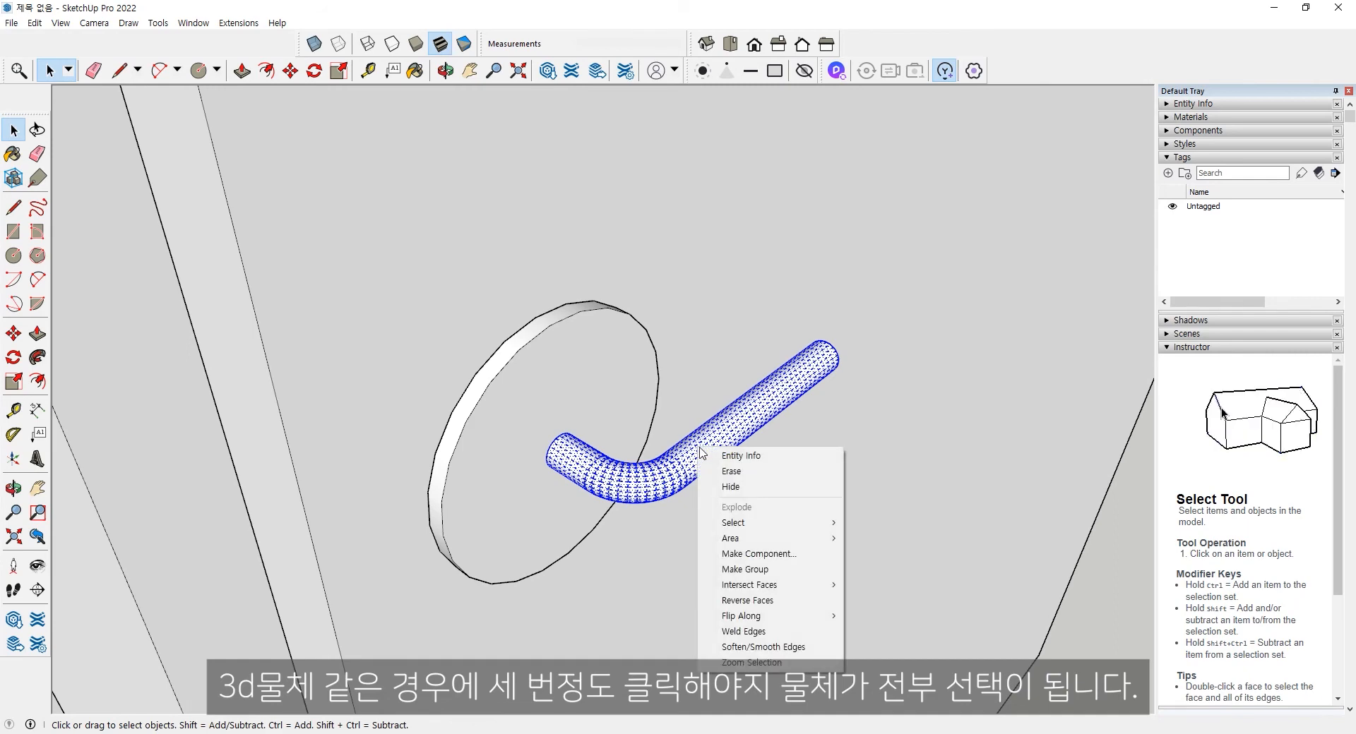
click(745, 569)
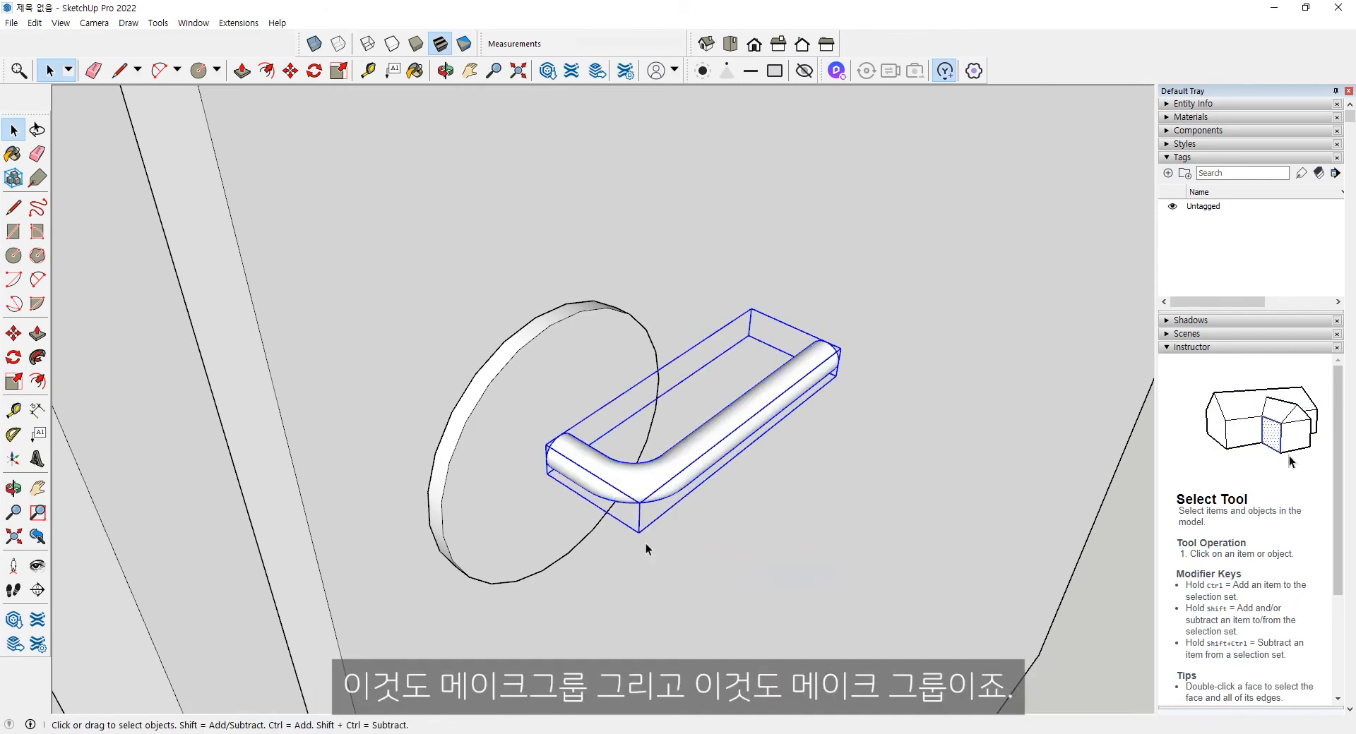
Step: Select the round plate and the handle bar together and combine them into one group
click(470, 442)
scroll(578, 410, down, 3)
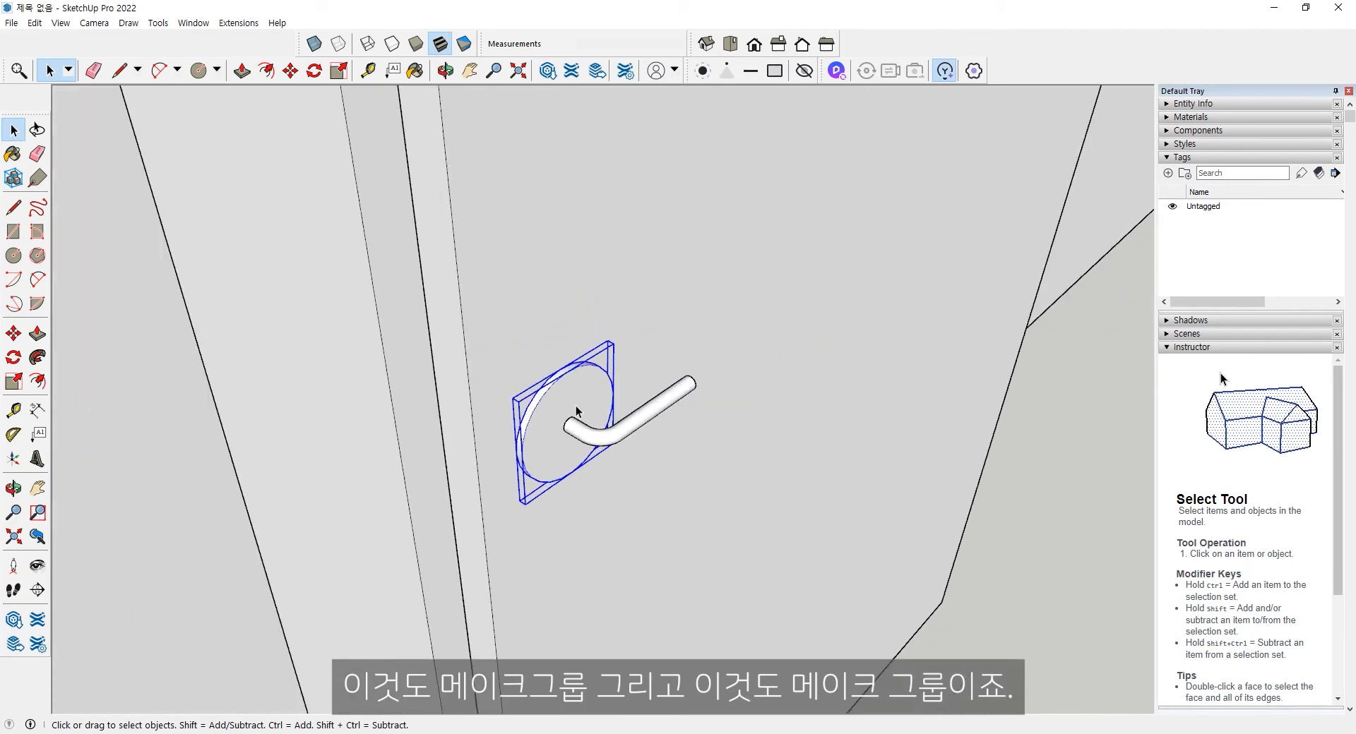
scroll(576, 411, down, 5)
middle_drag(574, 407, 549, 469)
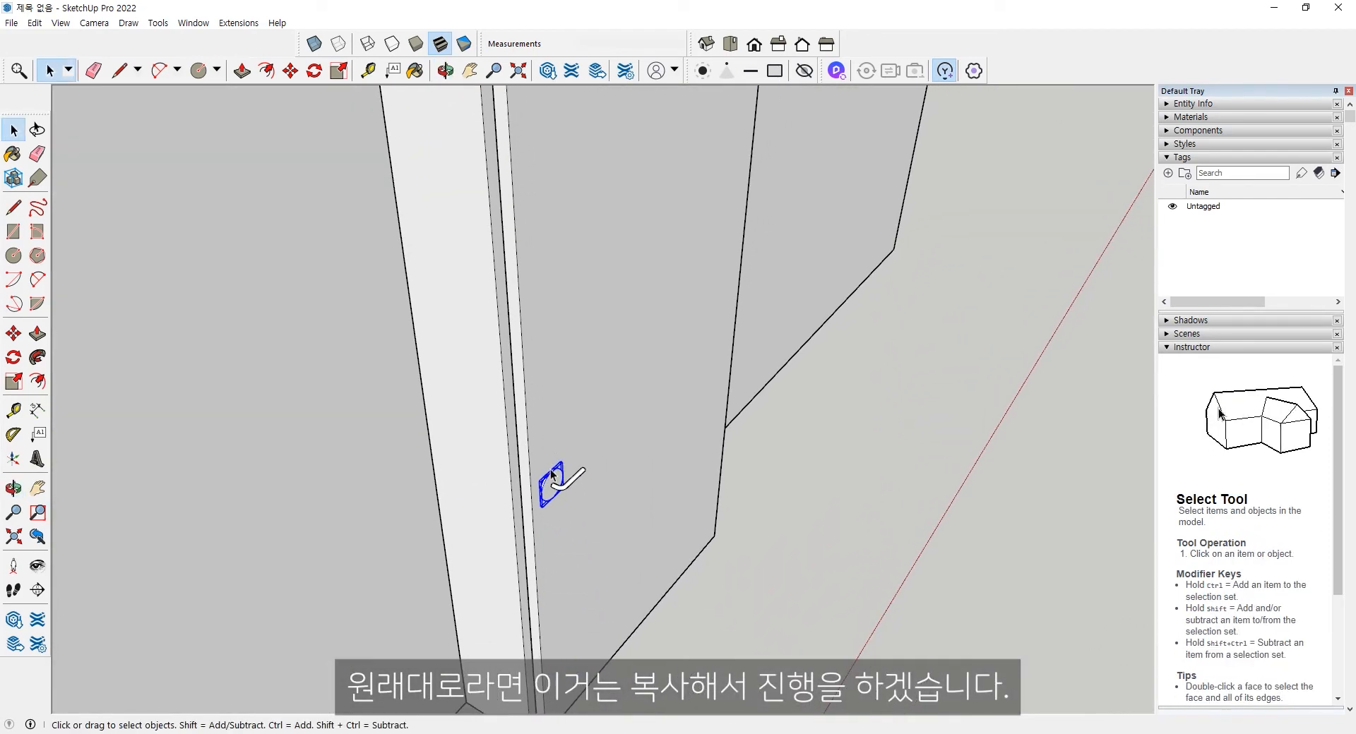
scroll(551, 472, up, 4)
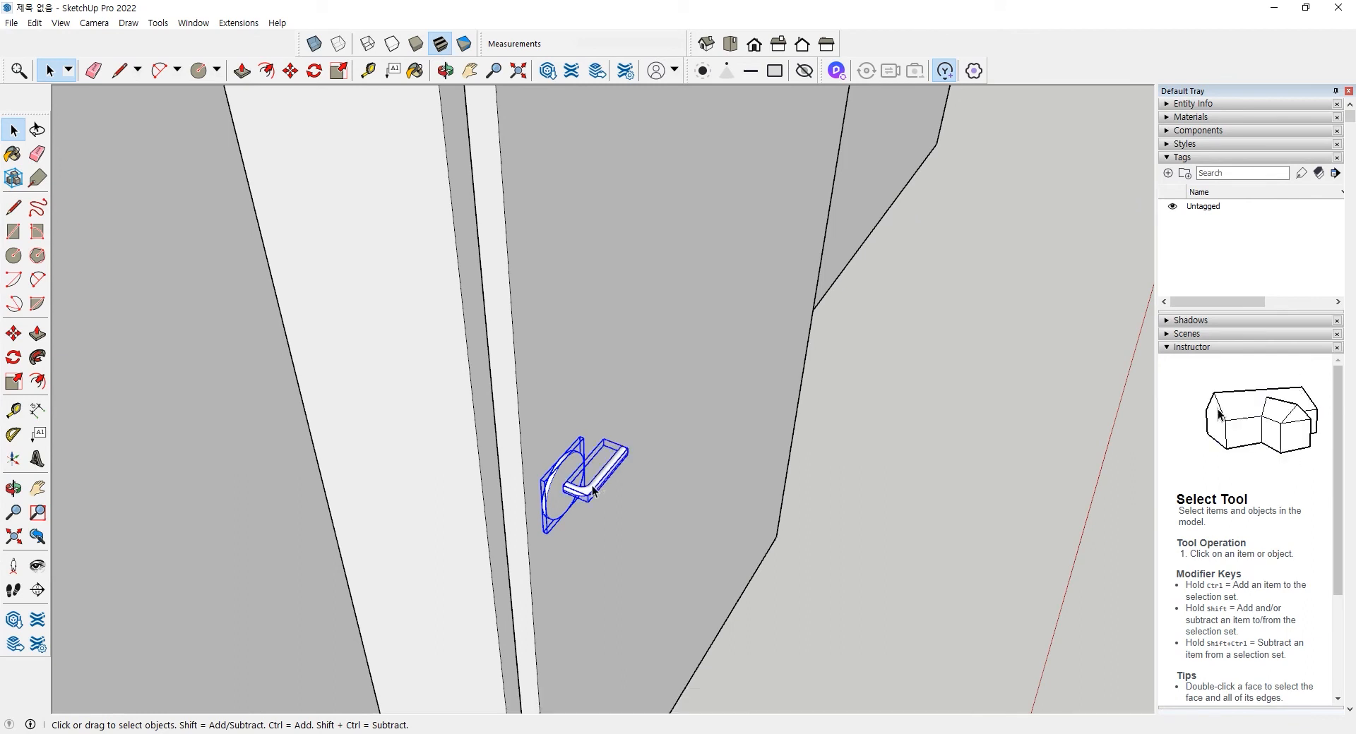
right_click(562, 486)
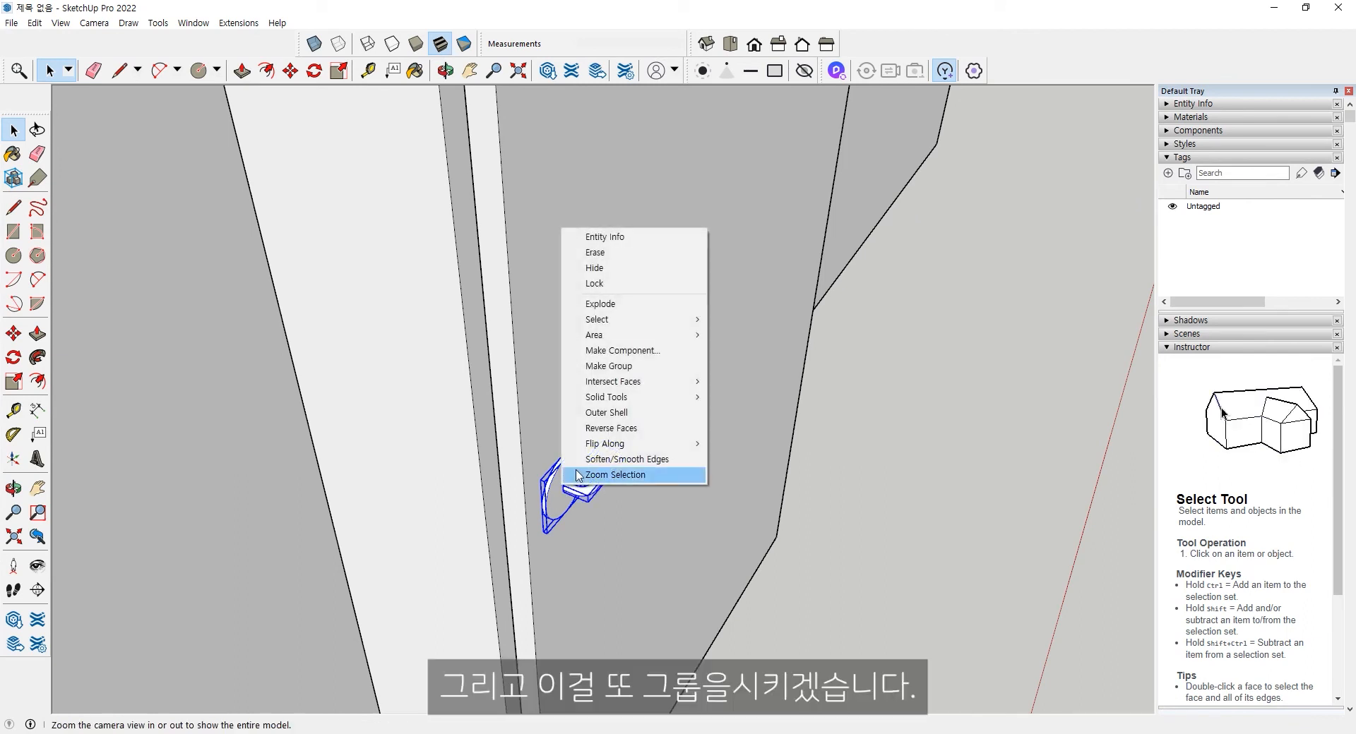
click(641, 376)
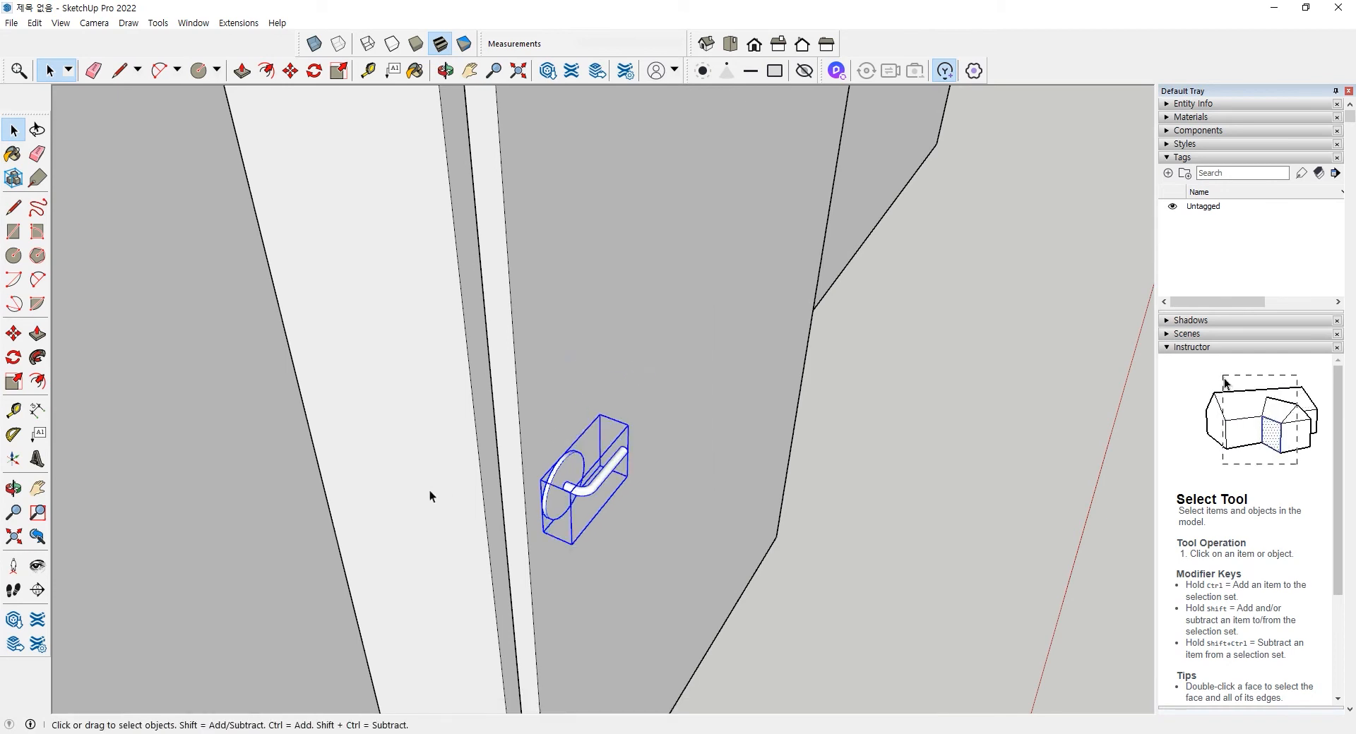
Step: Copy the grouped handle from the plate's rear edge across the door panel's thickness to its opposite edge
click(14, 333)
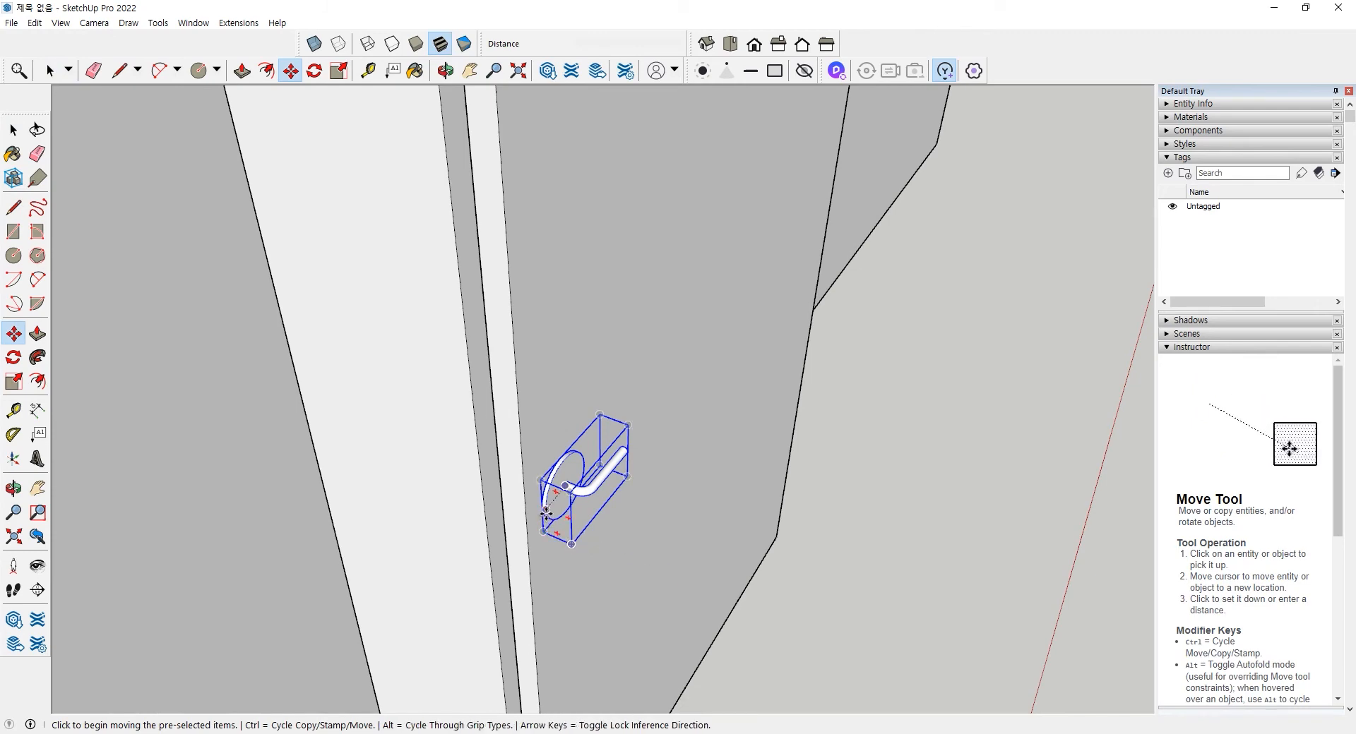
middle_drag(540, 518, 592, 514)
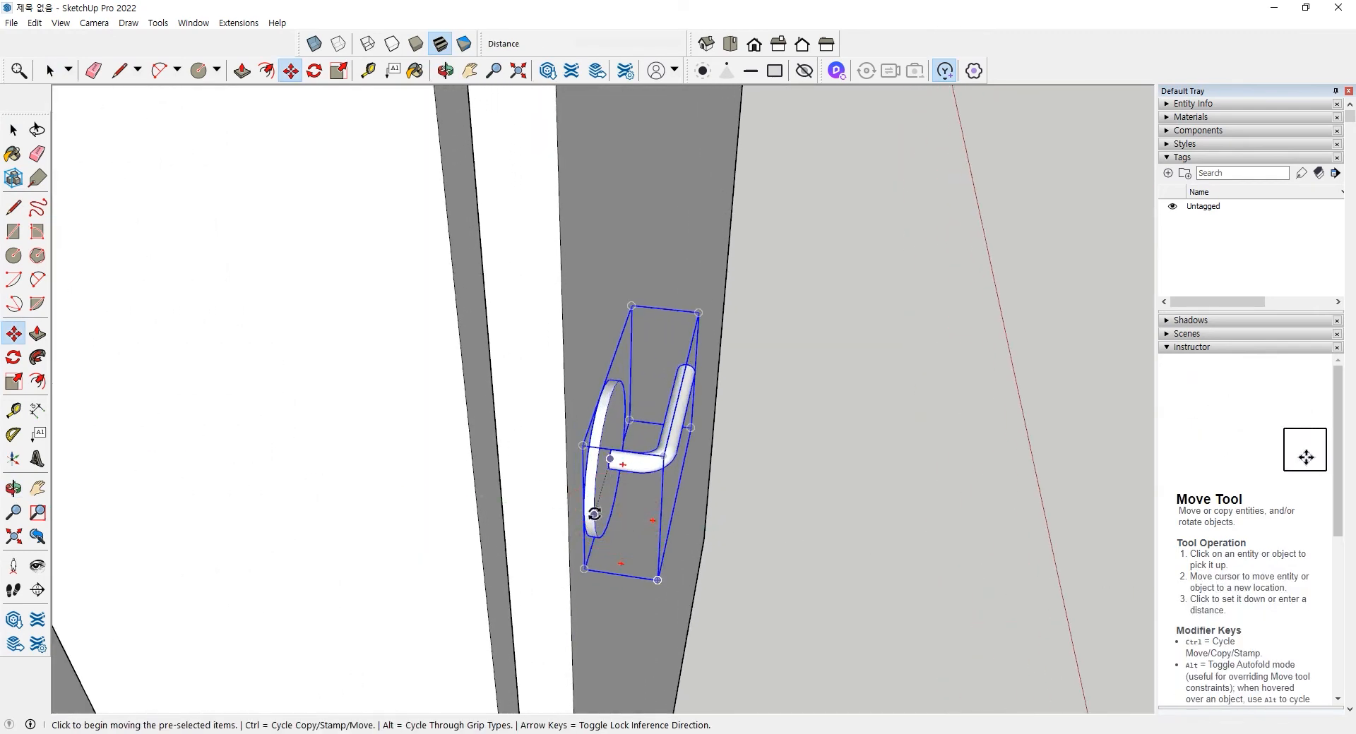
key(ctrl)
click(585, 507)
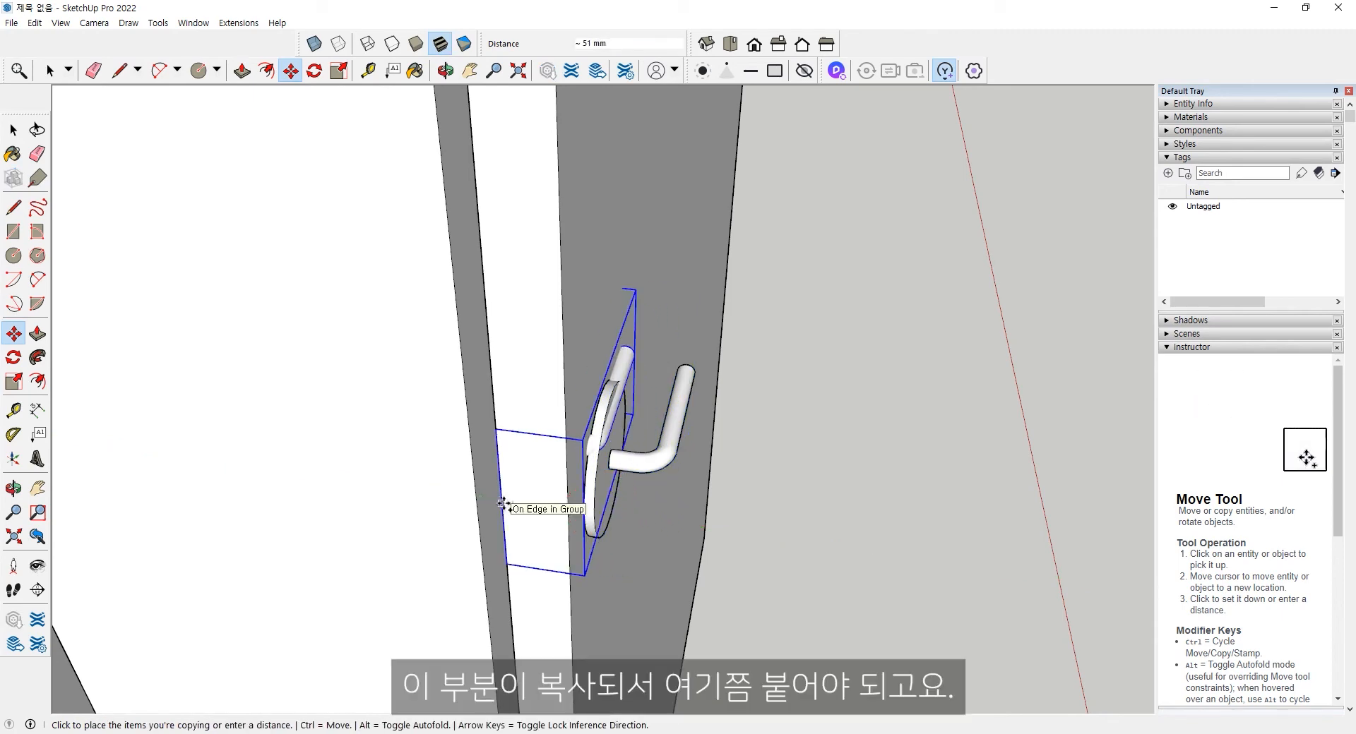
click(503, 506)
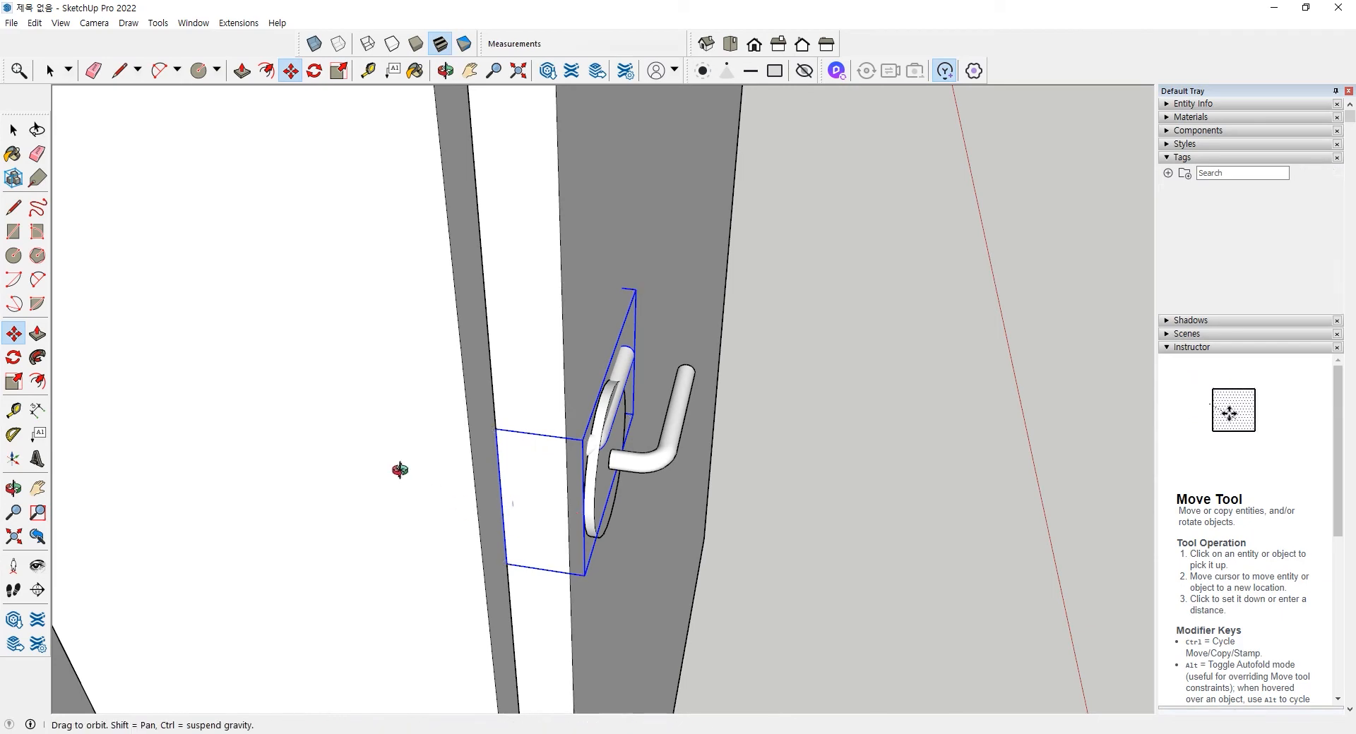
Step: Move the copied handle away from the door panel's face so the whole handle stands clear of the door
middle_drag(396, 473, 1080, 514)
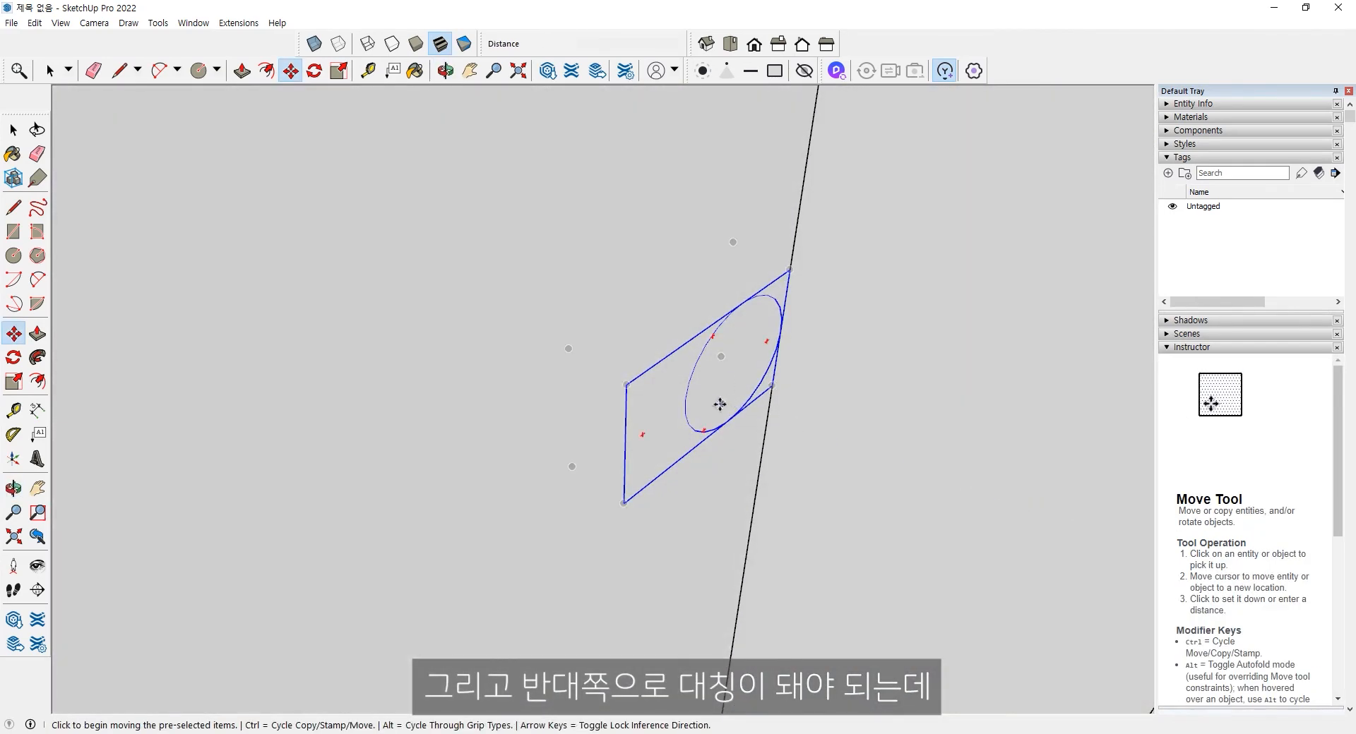
middle_drag(715, 403, 293, 402)
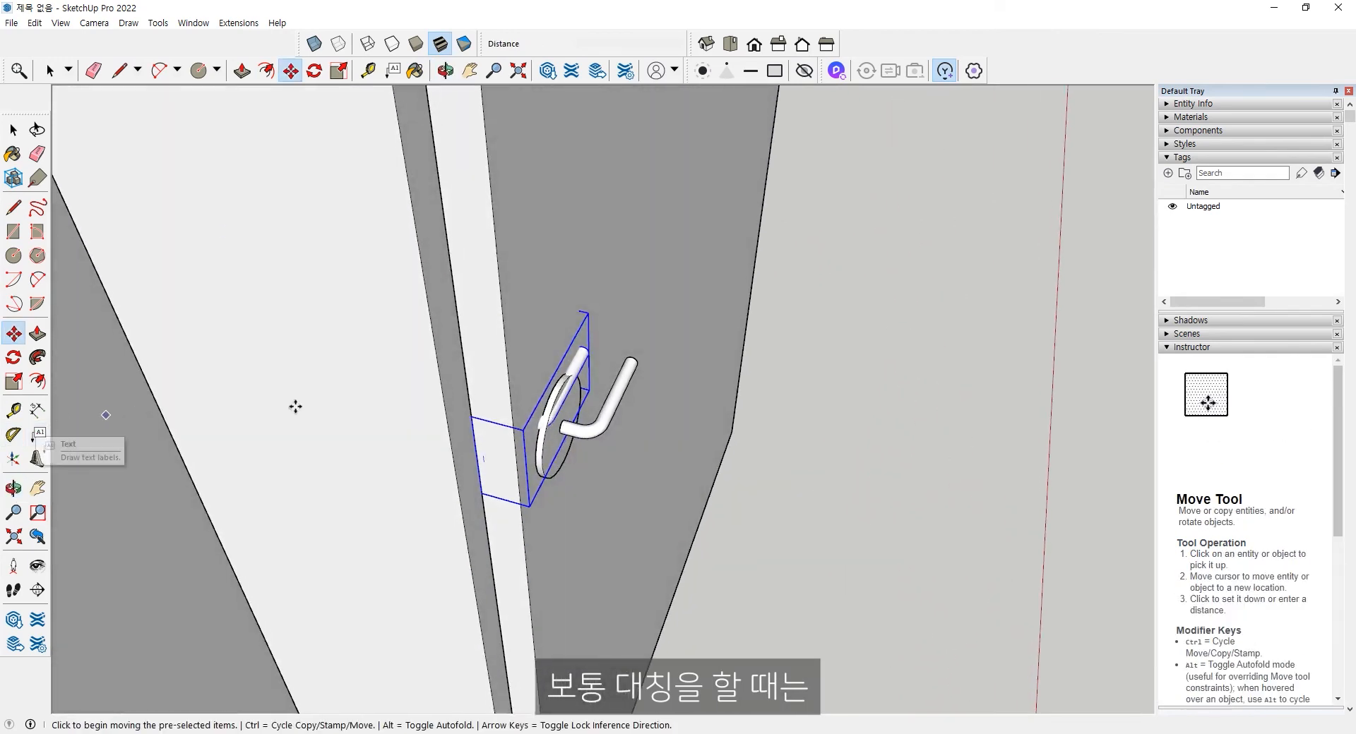
scroll(566, 384, up, 3)
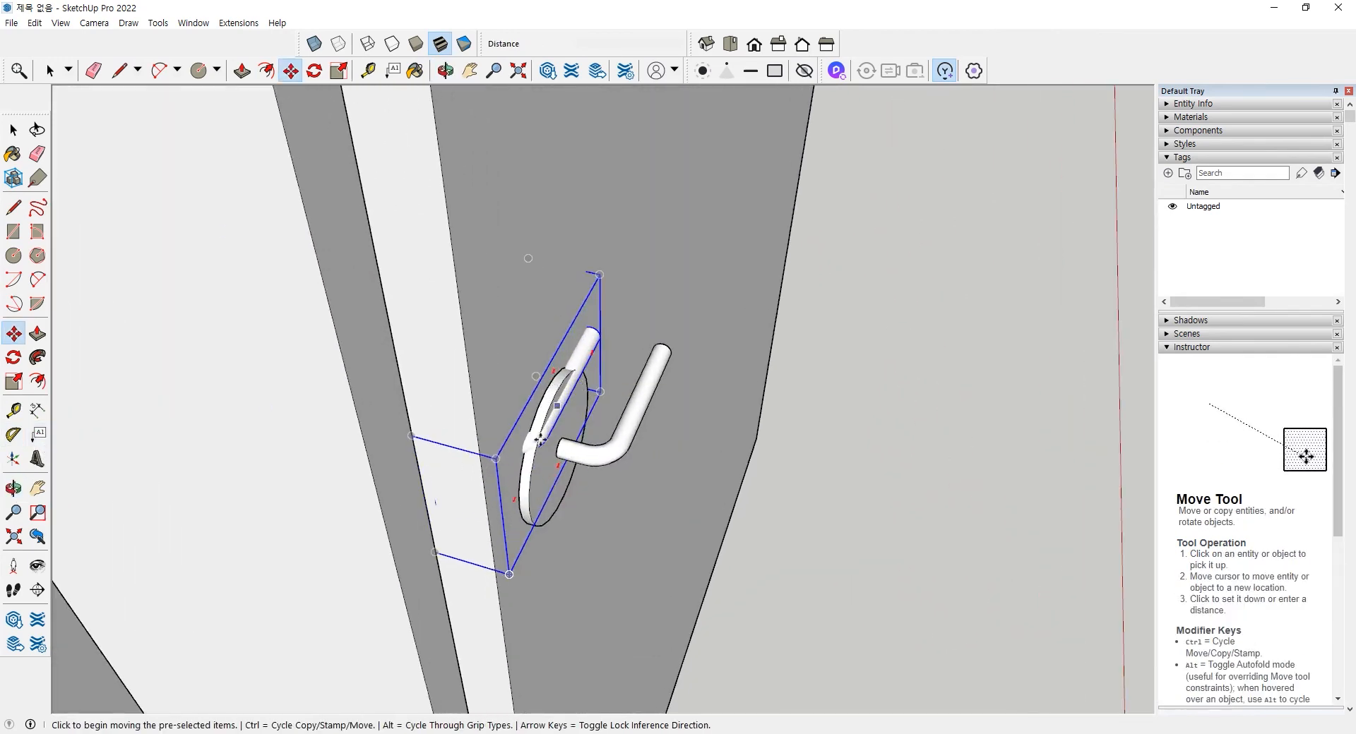
middle_drag(541, 439, 621, 480)
scroll(606, 475, down, 2)
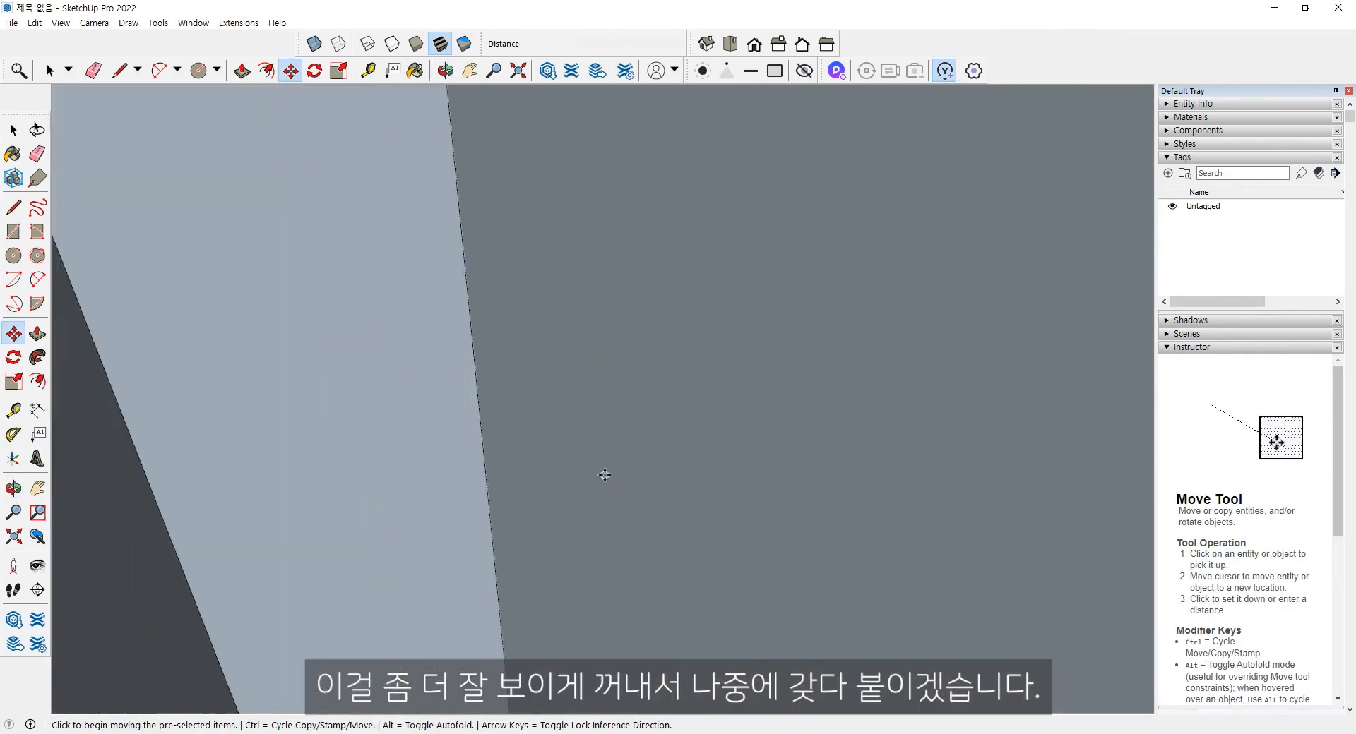
scroll(604, 476, down, 5)
middle_drag(321, 508, 427, 510)
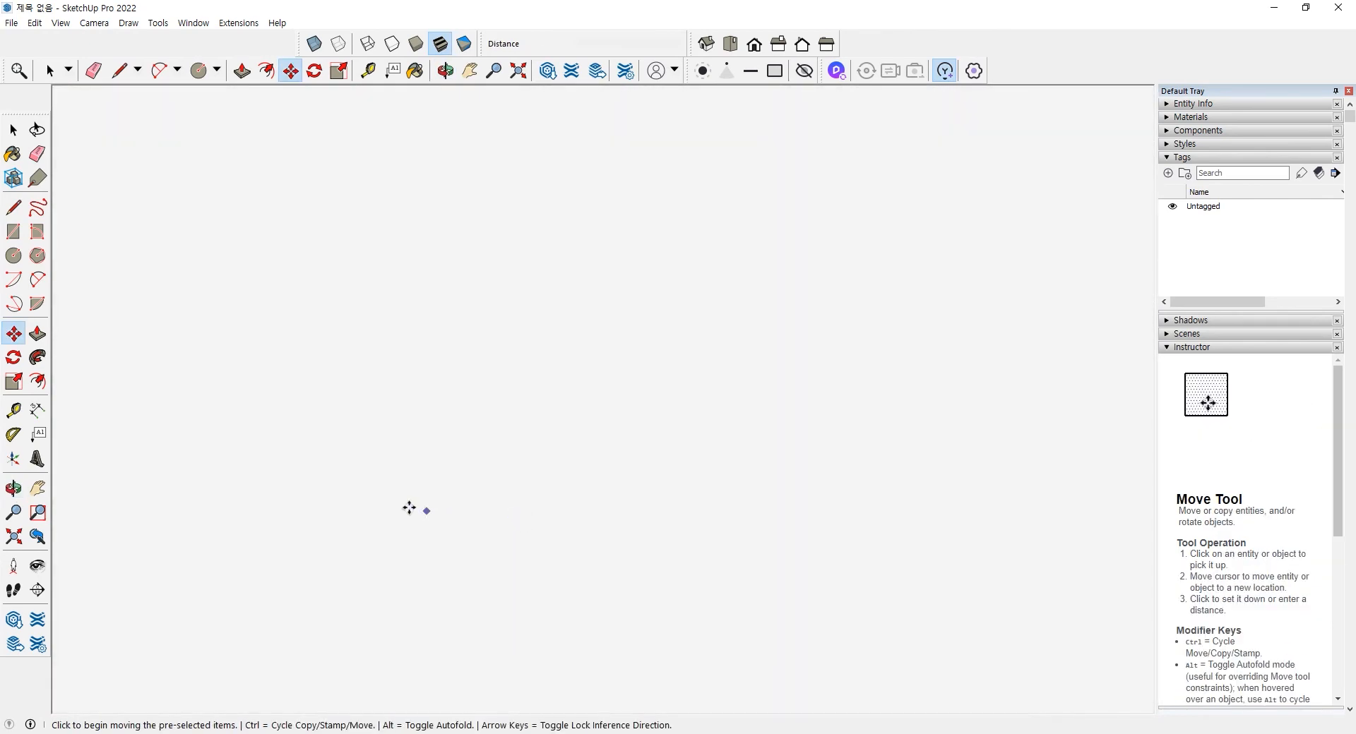
scroll(317, 478, down, 5)
middle_drag(294, 481, 562, 385)
scroll(560, 402, up, 3)
click(529, 410)
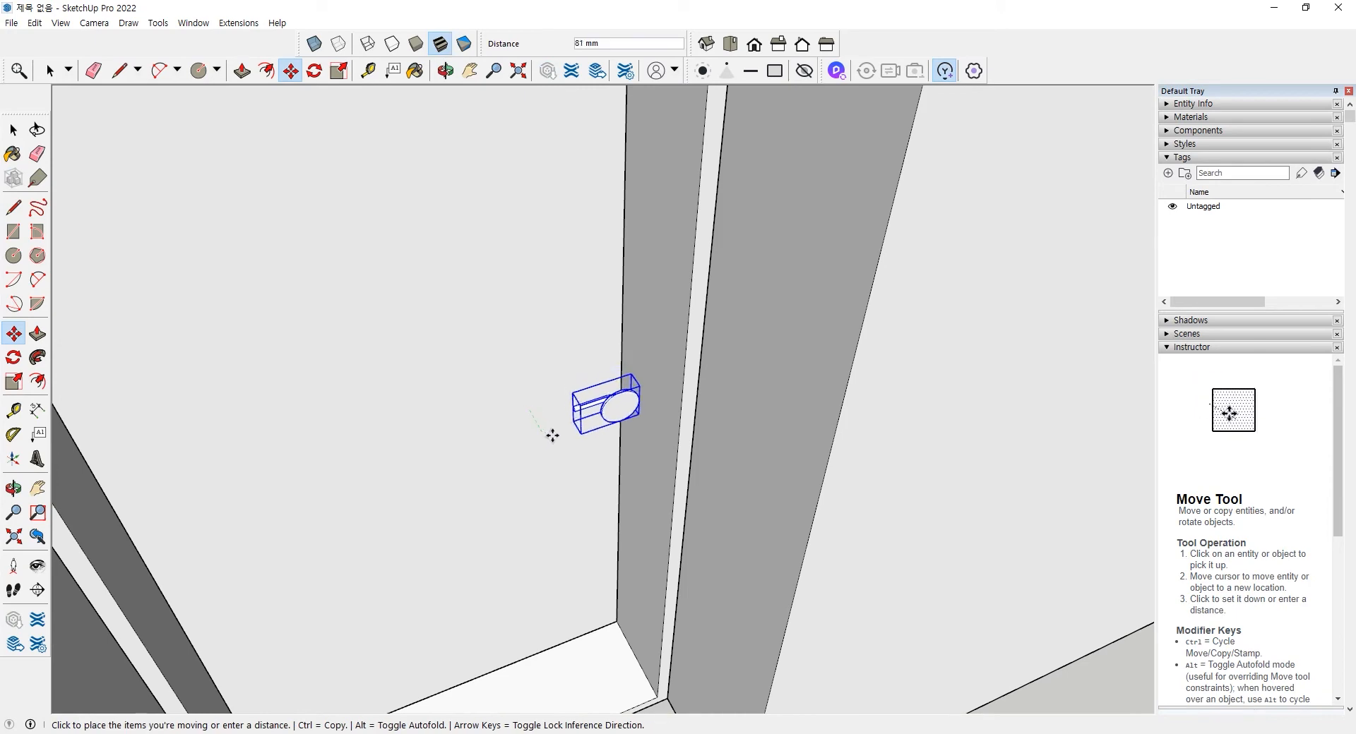
click(577, 462)
Step: Check the flip options for the copied handle and open its group to examine the red, green and blue axes
mouse_move(577, 462)
middle_down()
mouse_move(672, 454)
mouse_move(657, 434)
middle_up()
key(space)
right_click(662, 425)
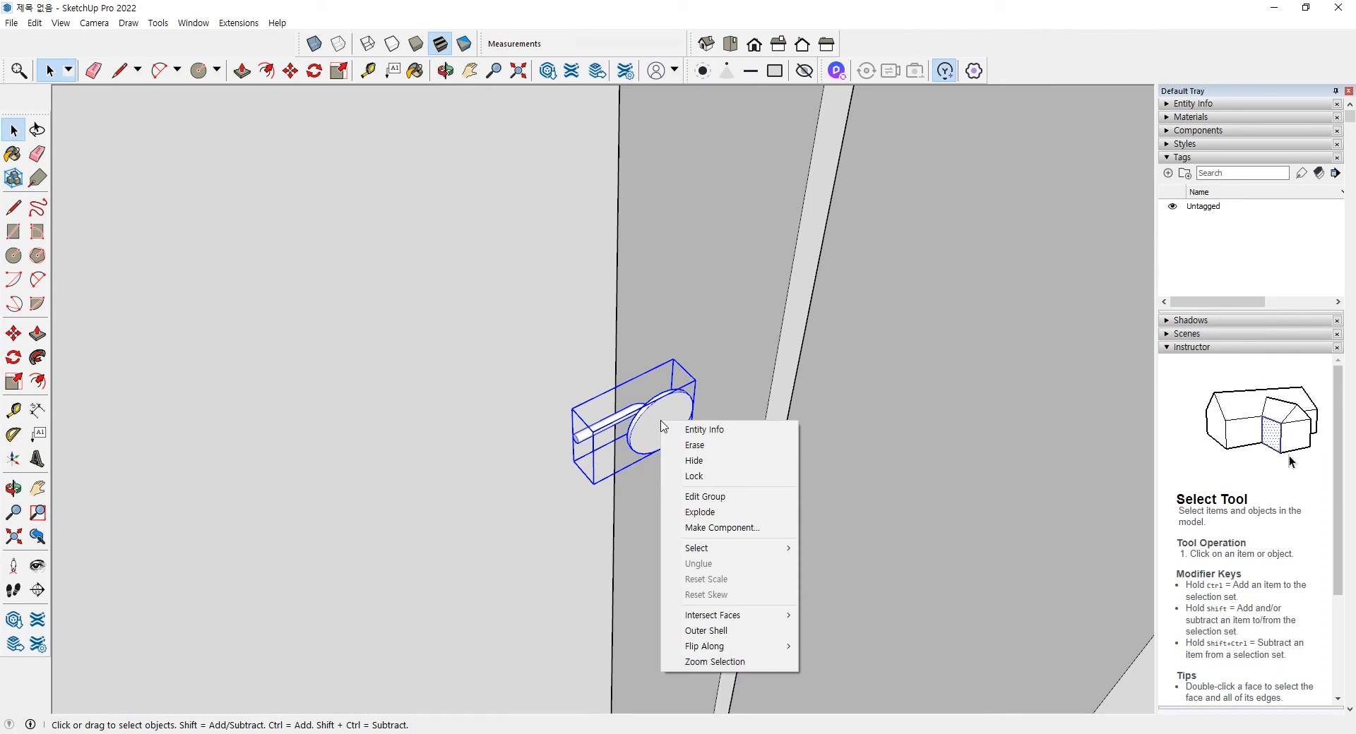
mouse_move(719, 653)
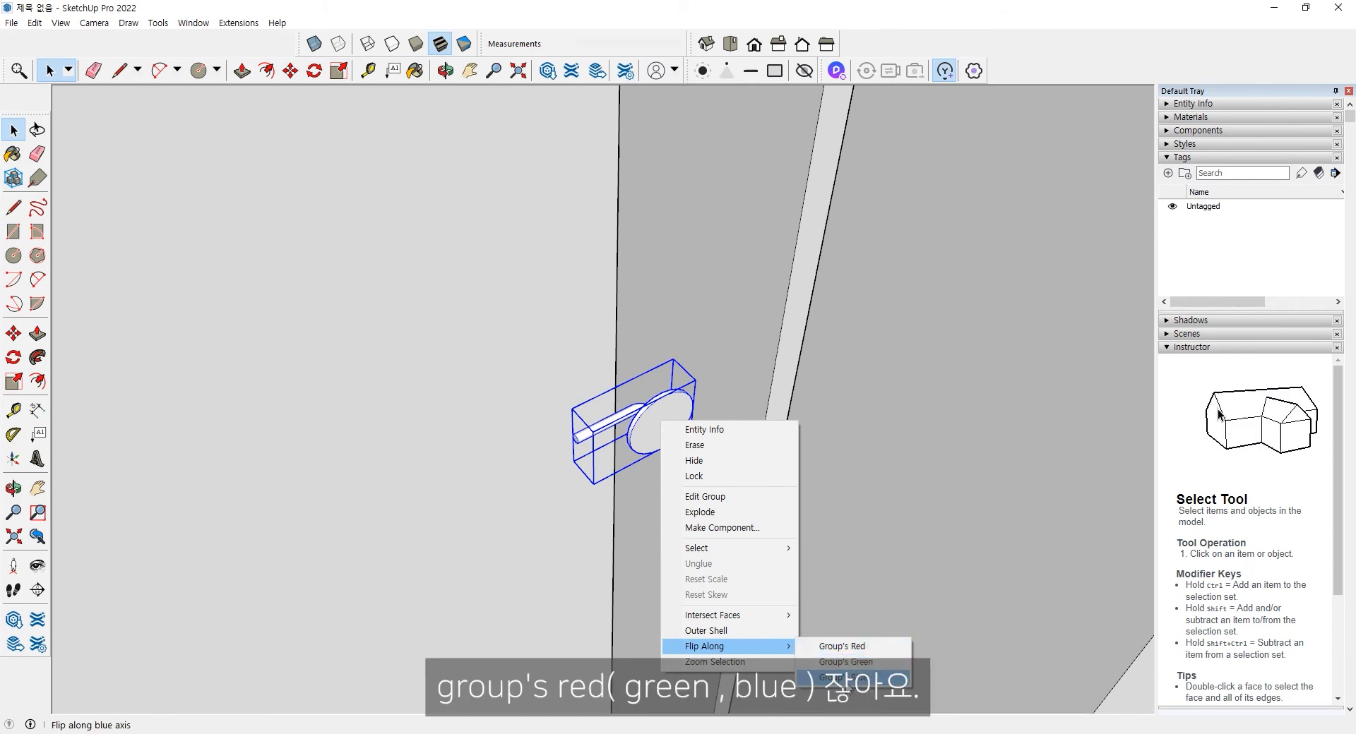
click(638, 426)
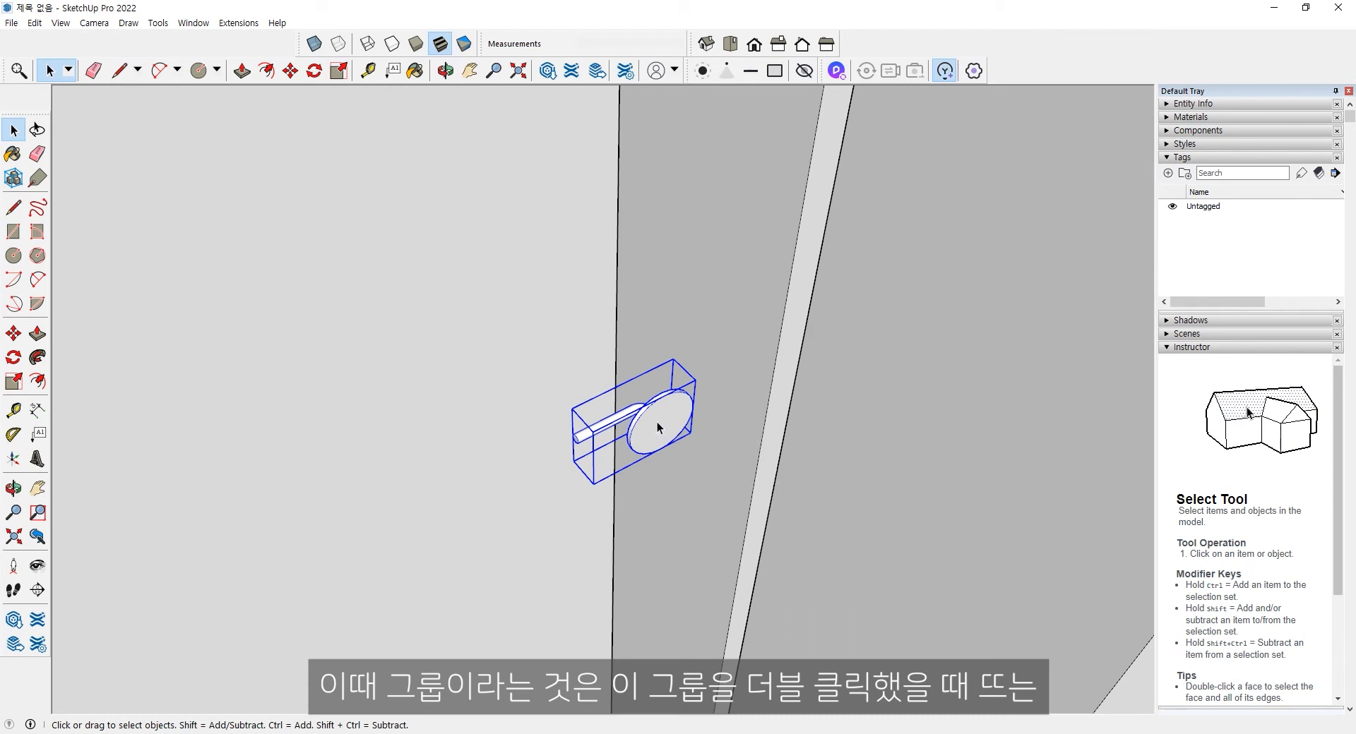
double_click(657, 423)
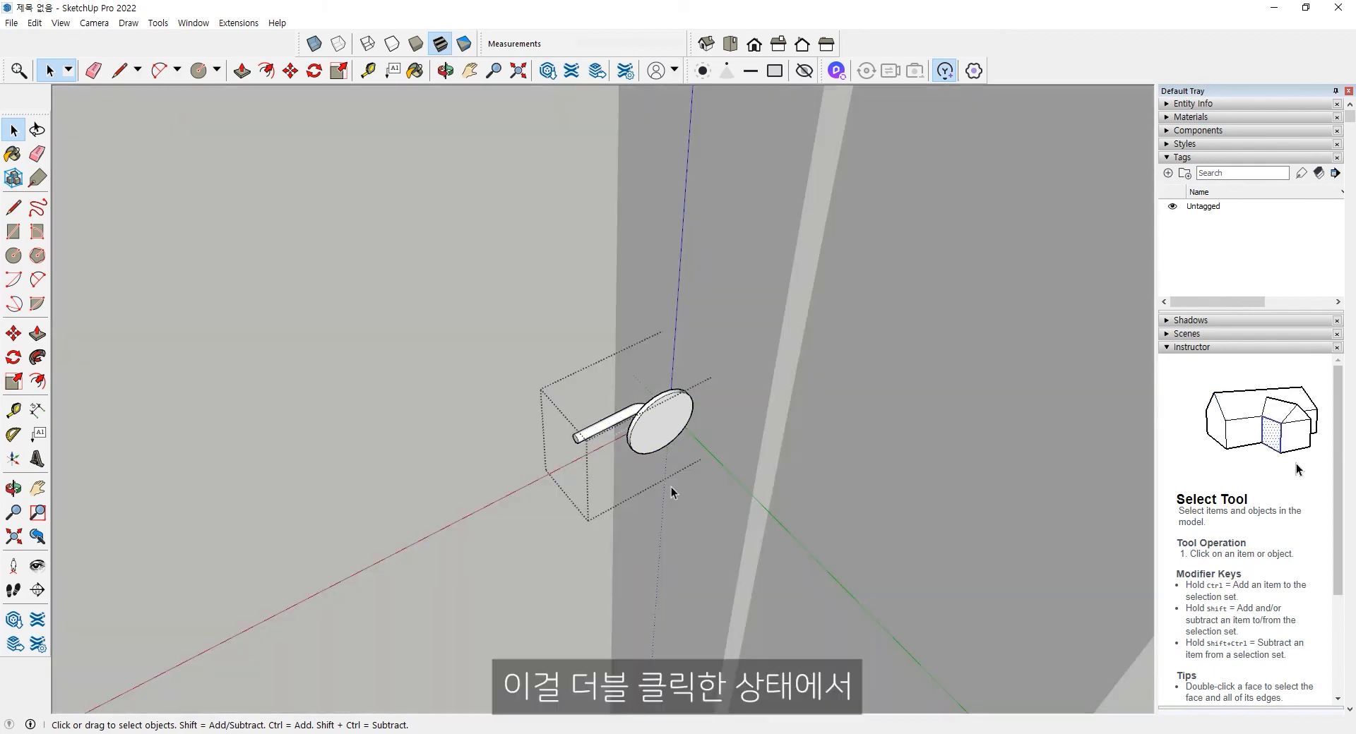
click(548, 567)
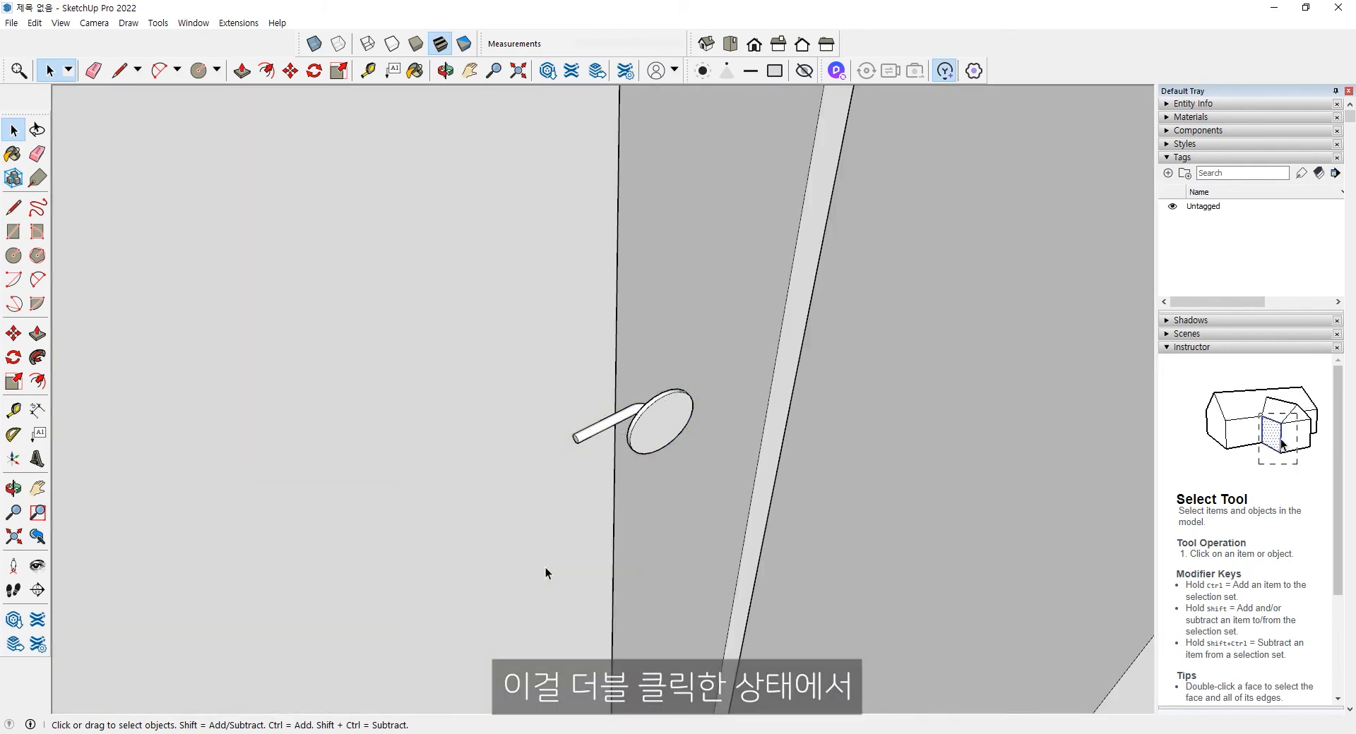
Step: Flip the copied handle group along the group's green axis
click(666, 441)
right_click(674, 417)
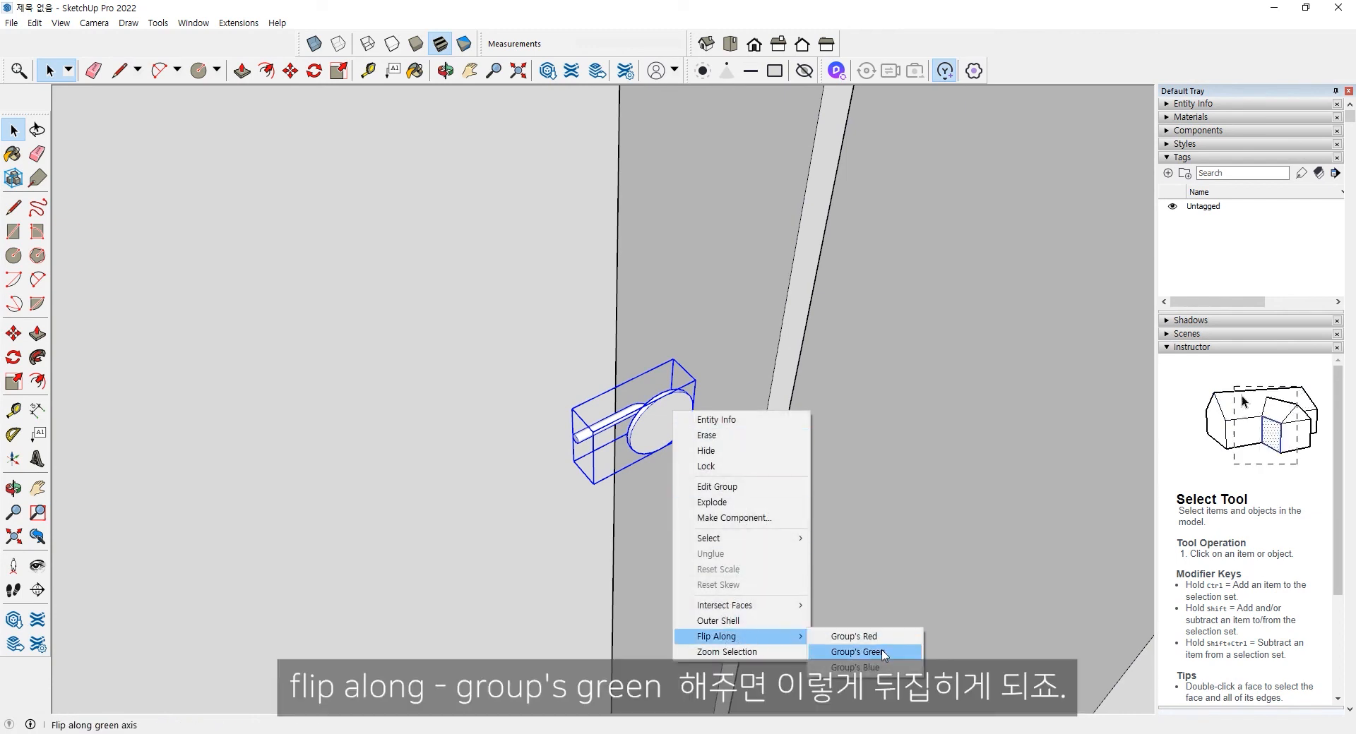
click(882, 652)
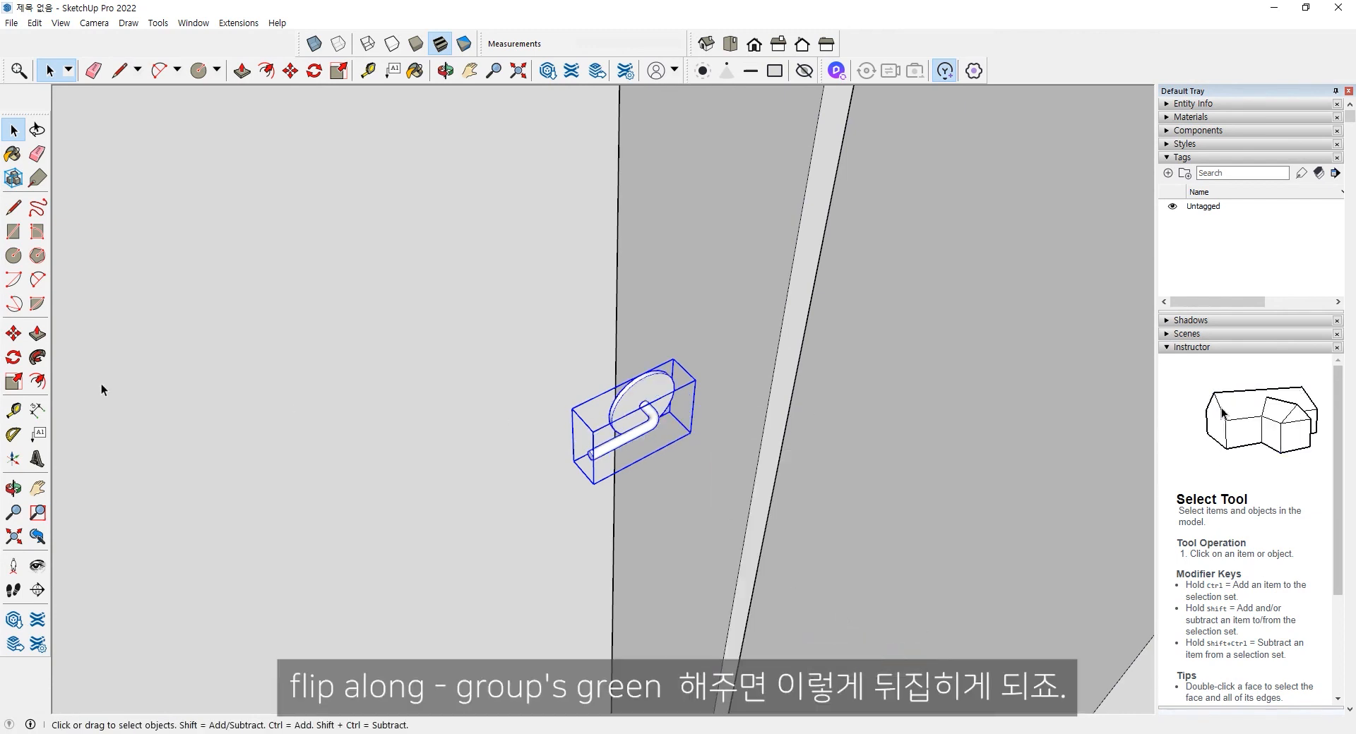
Step: Move the flipped handle by its round plate's edge, locked to the green axis, back against the door panel's face
click(13, 334)
scroll(617, 390, up, 5)
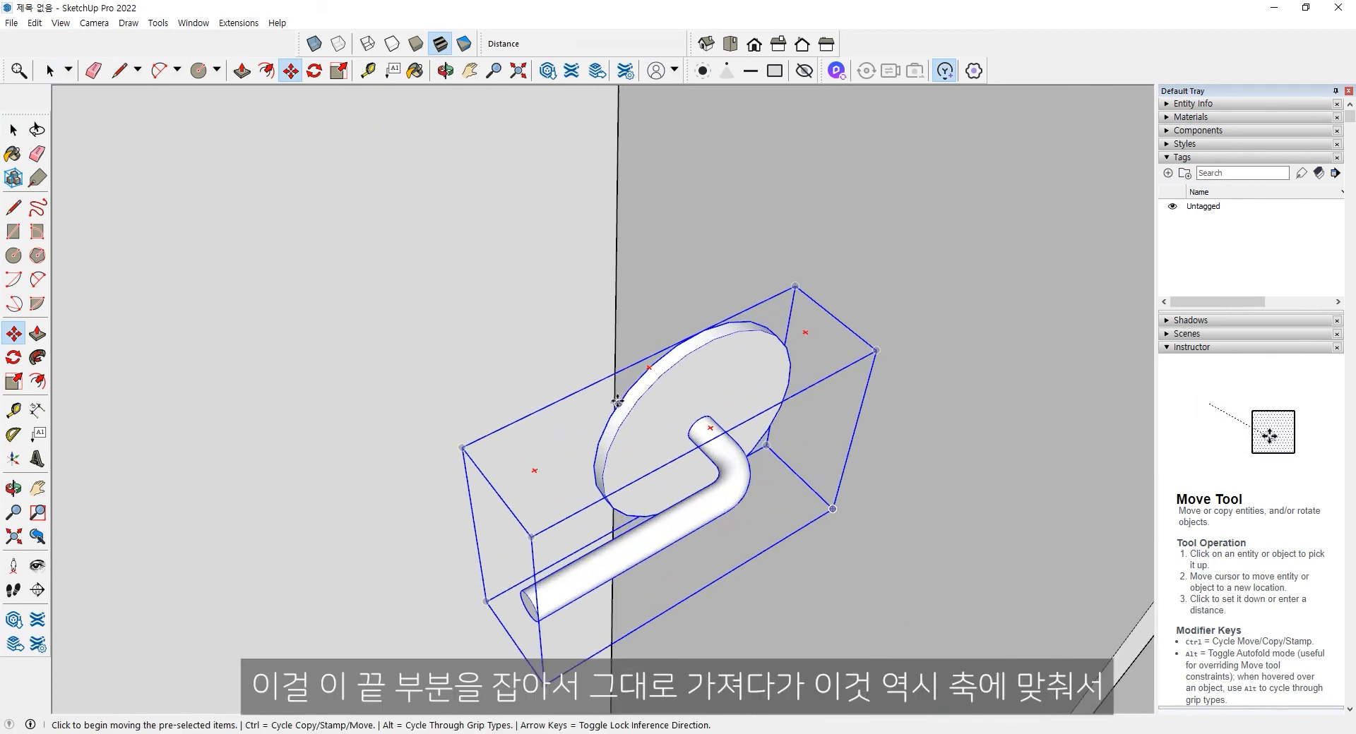
click(623, 392)
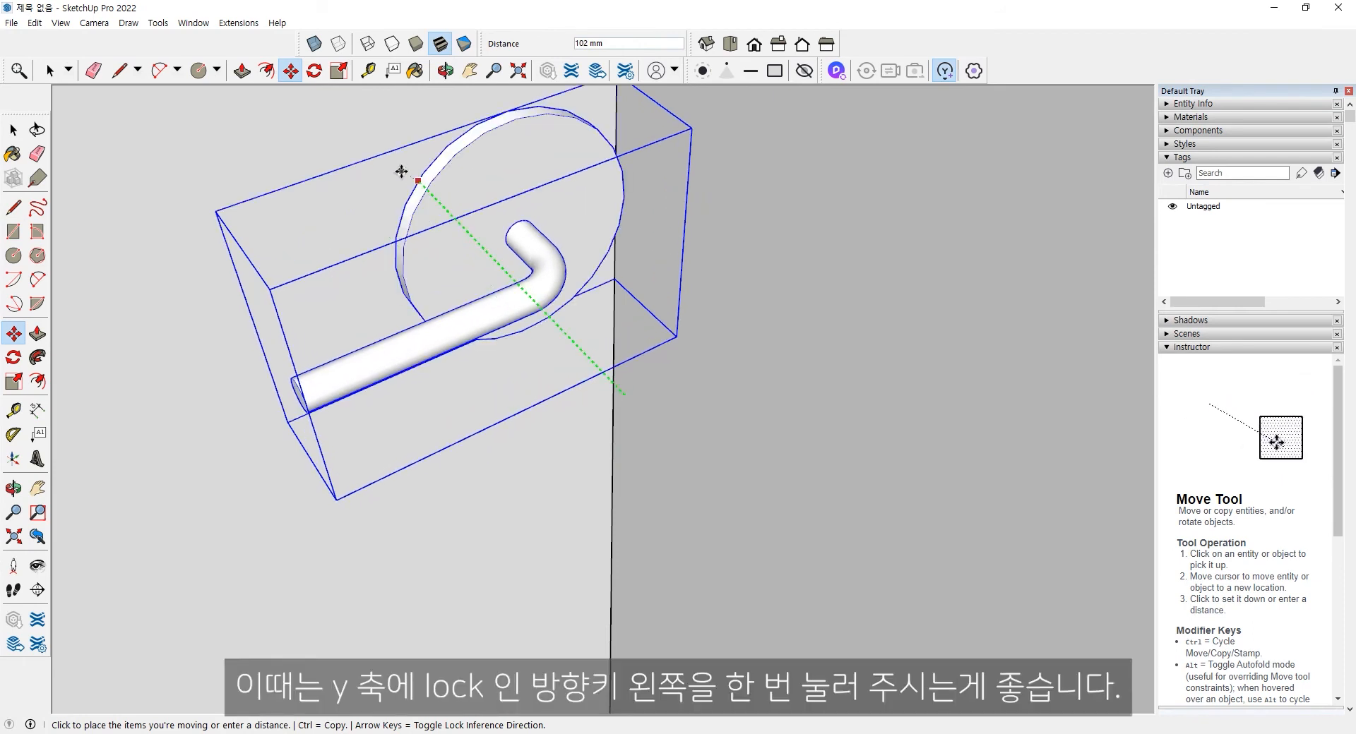
key(Left)
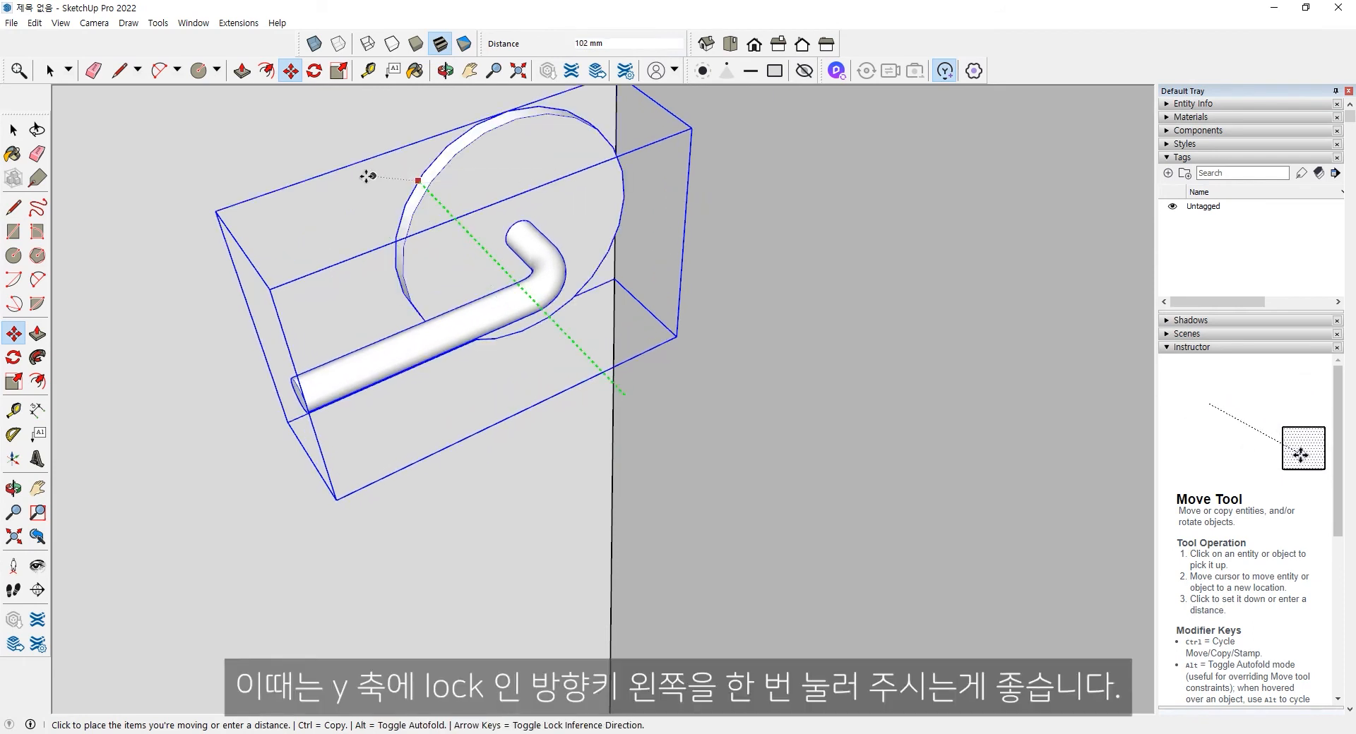
click(268, 146)
middle_drag(538, 327, 718, 363)
scroll(717, 363, down, 6)
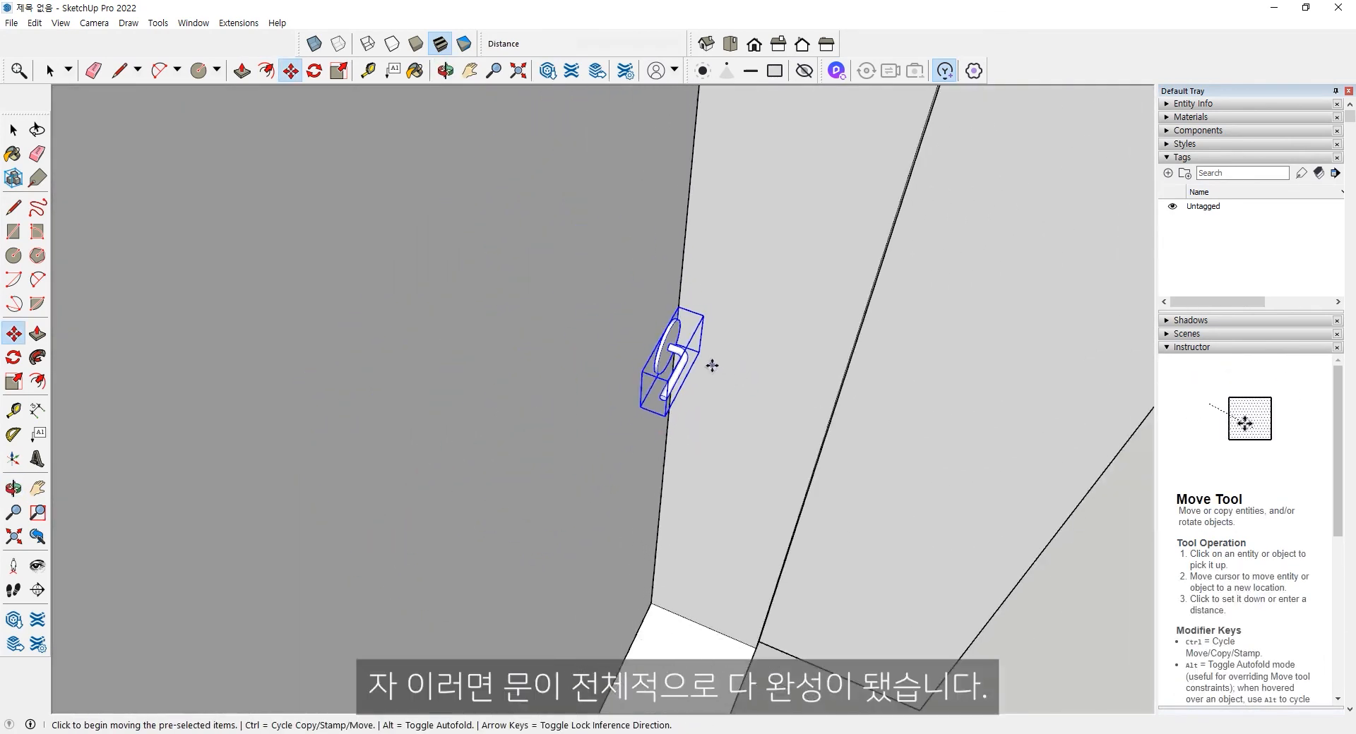
Step: Select both handles together with the door panel, using X-ray display temporarily to reach the hidden handle
scroll(712, 366, up, 6)
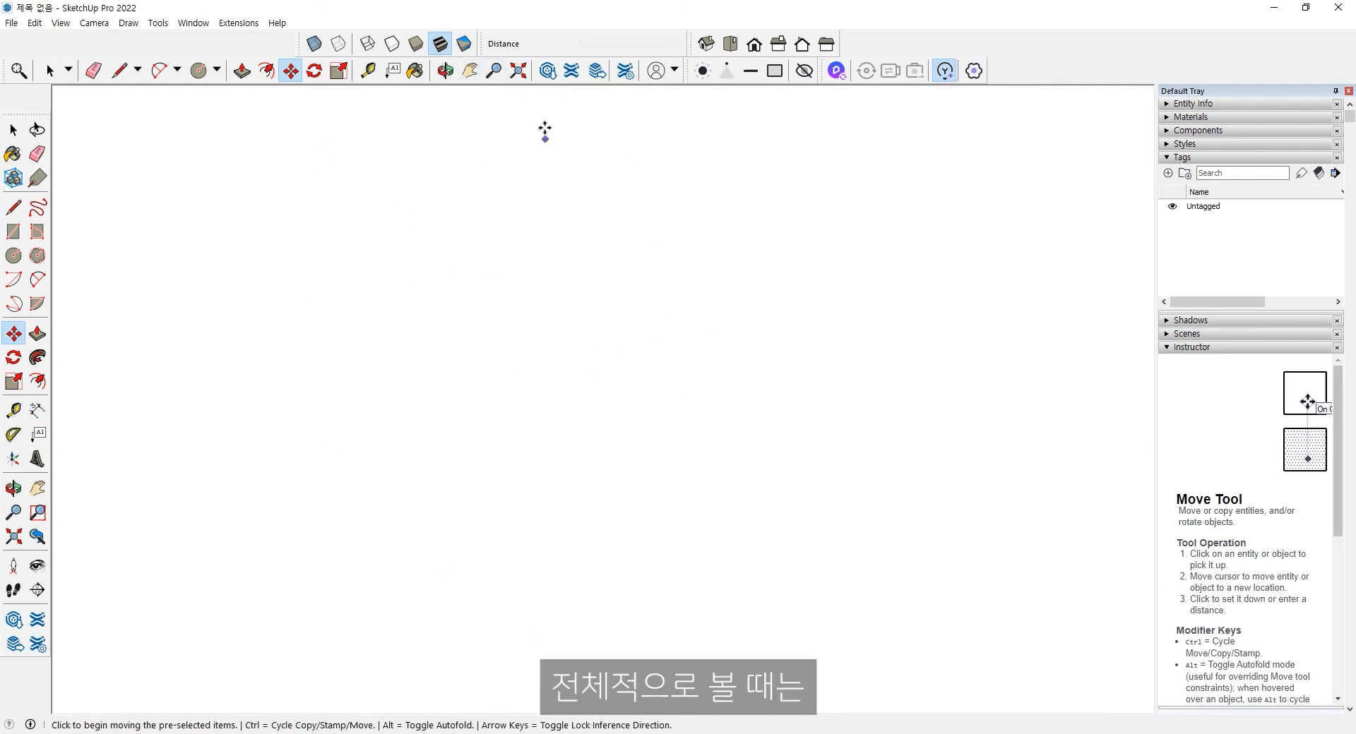
click(518, 71)
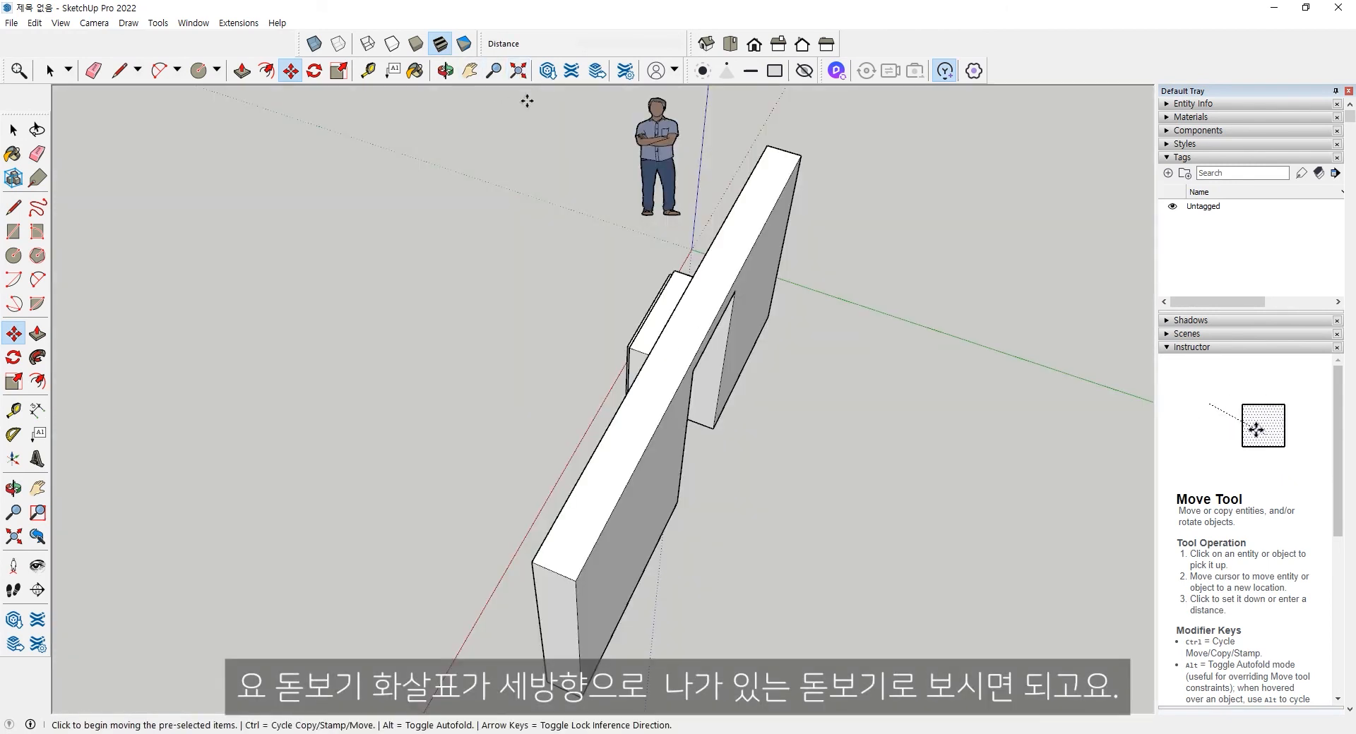
middle_drag(593, 363, 476, 311)
scroll(530, 290, up, 4)
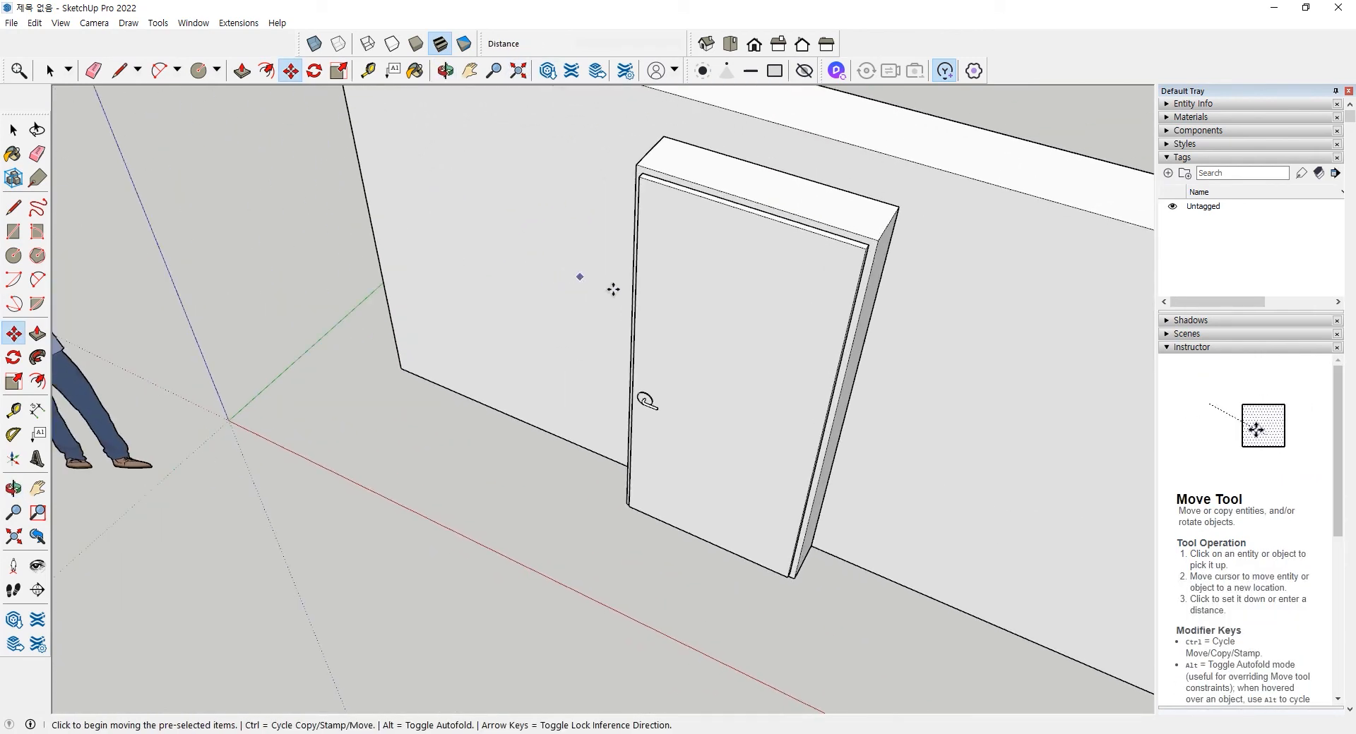
middle_drag(615, 290, 605, 412)
scroll(687, 347, up, 1)
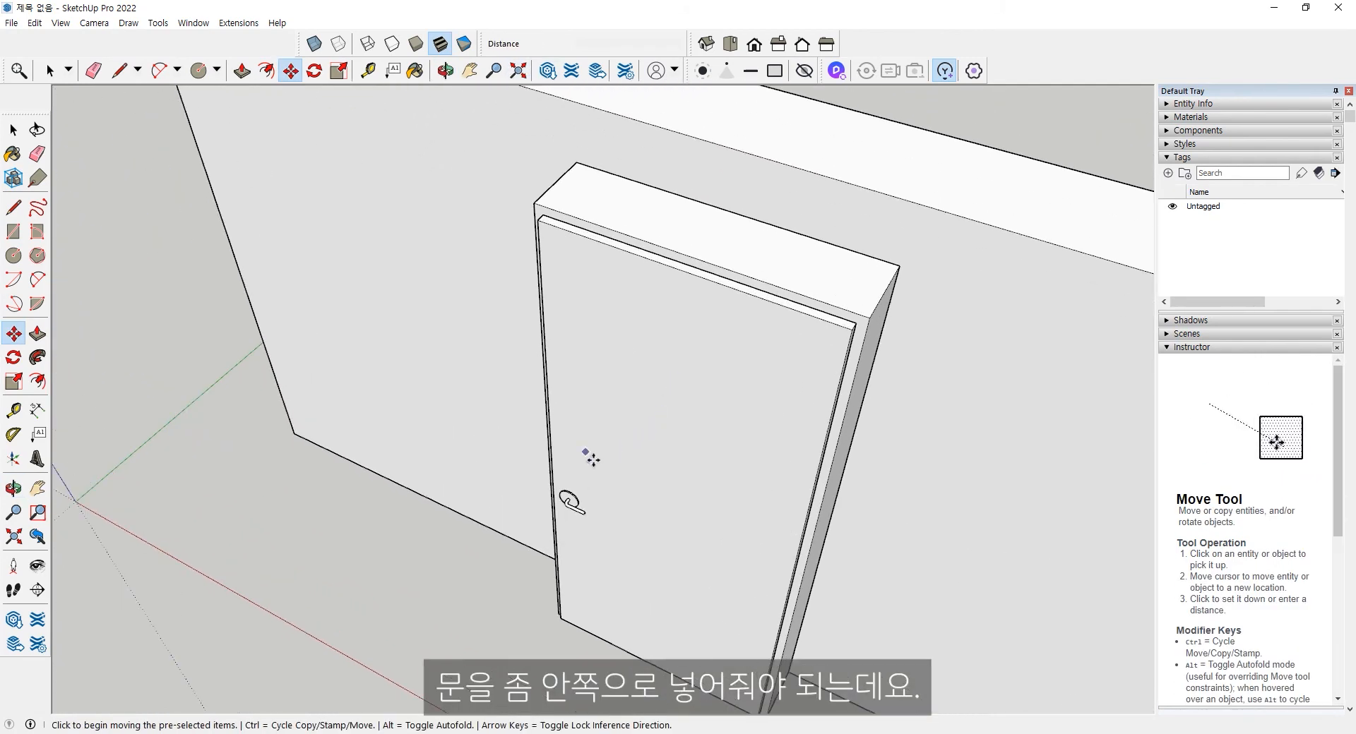
click(314, 44)
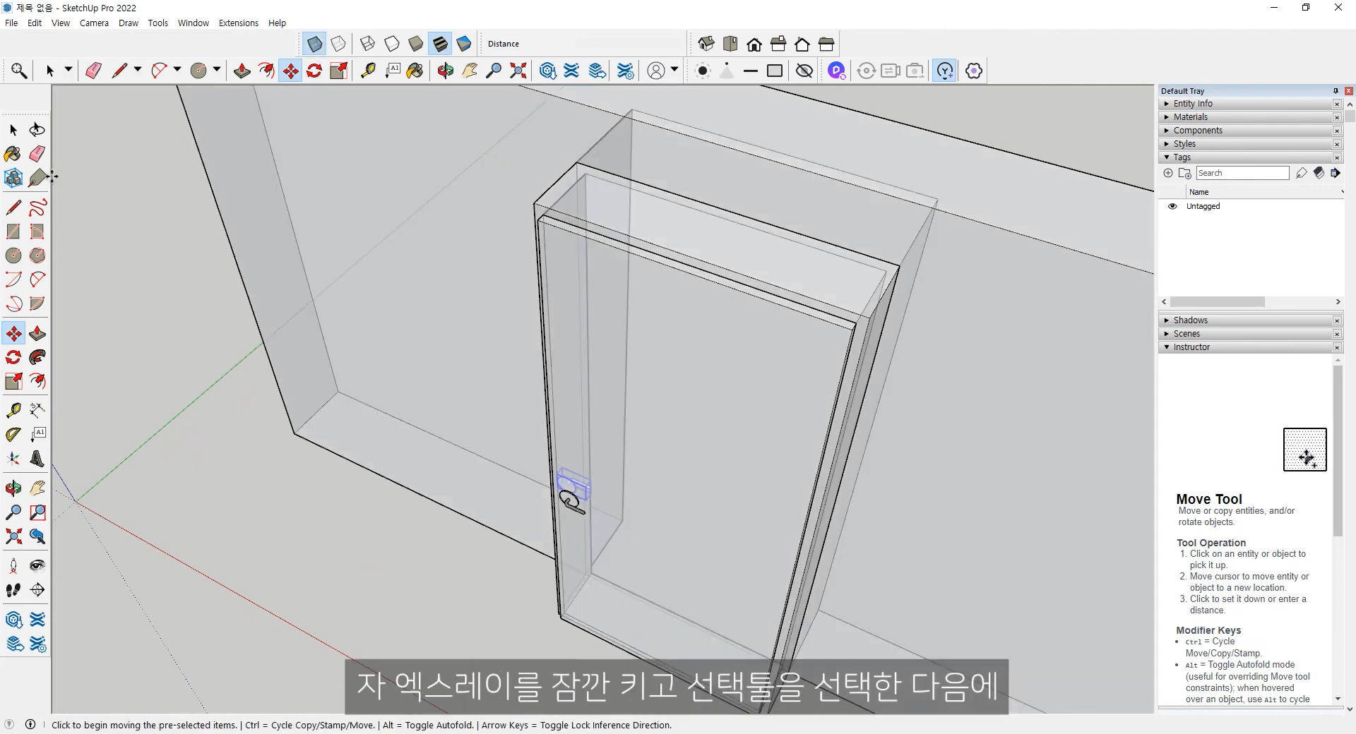
click(13, 129)
drag(519, 429, 611, 534)
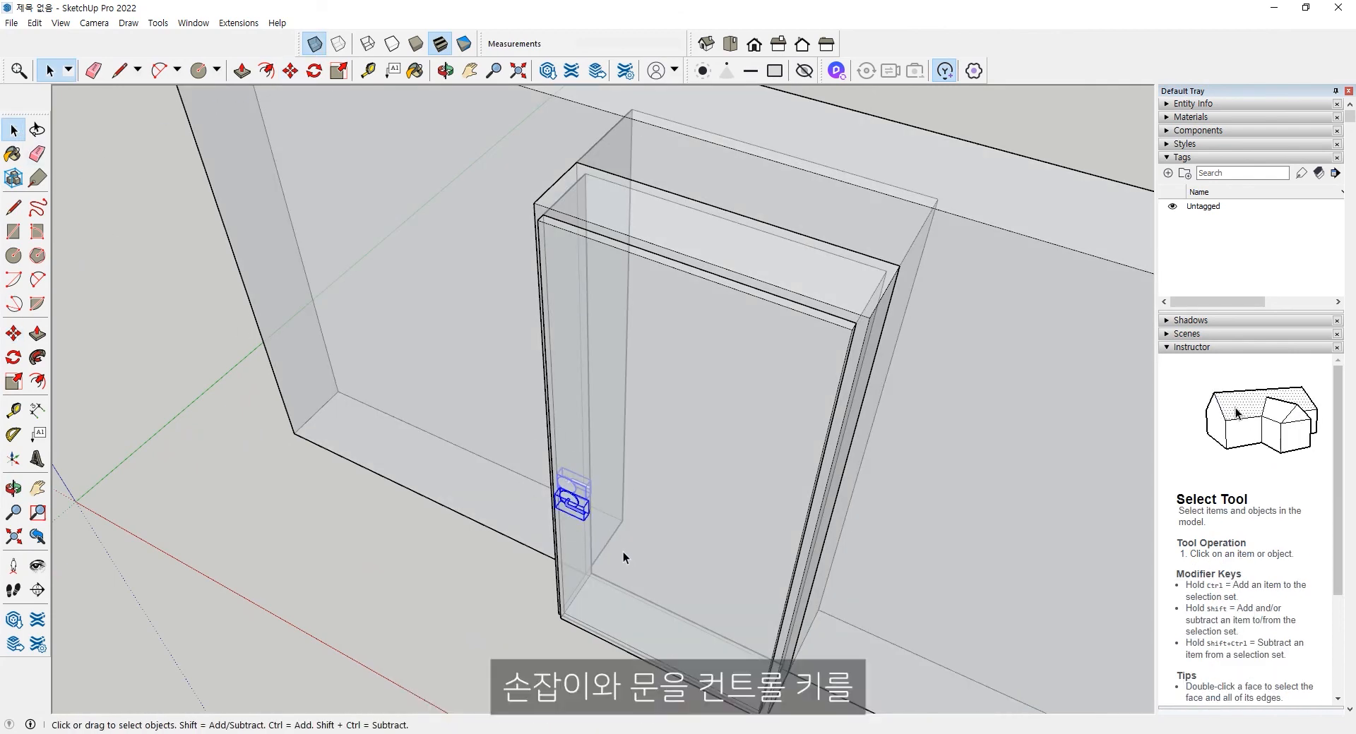
ctrl+click(707, 346)
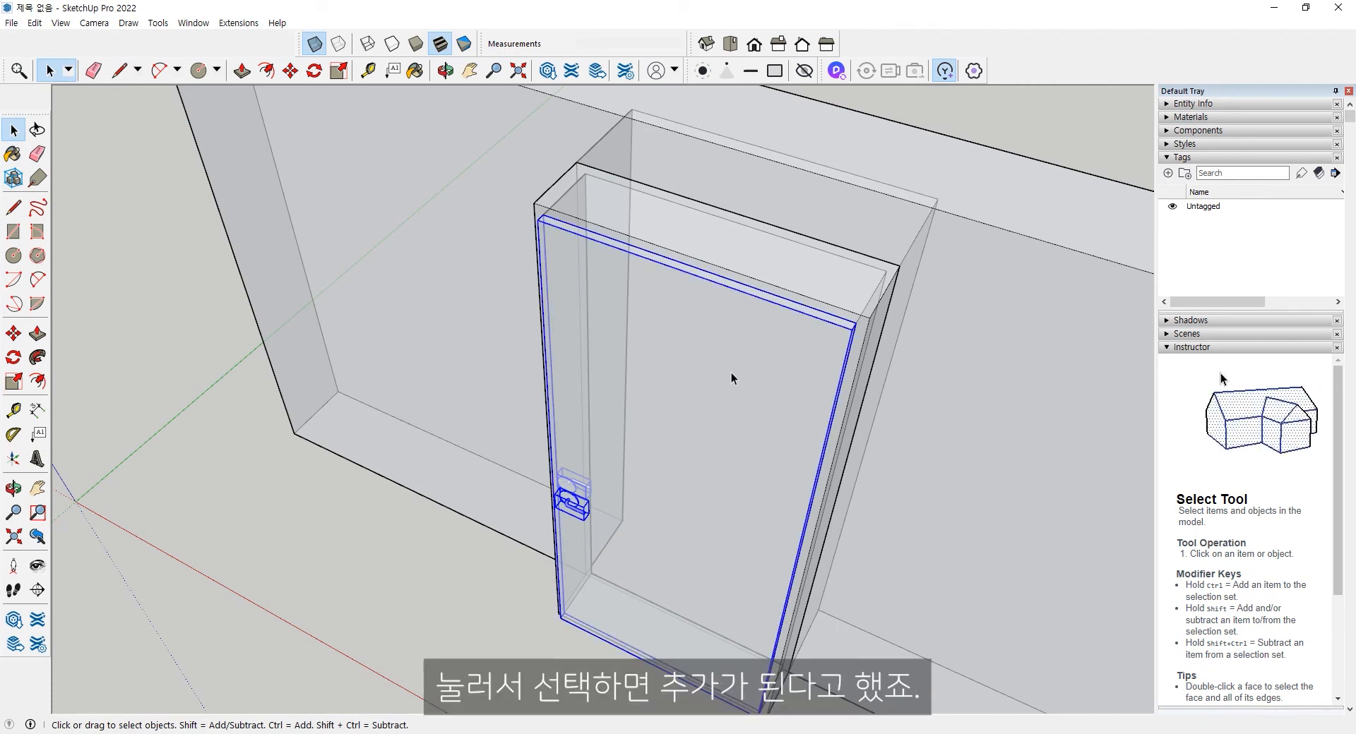
click(314, 43)
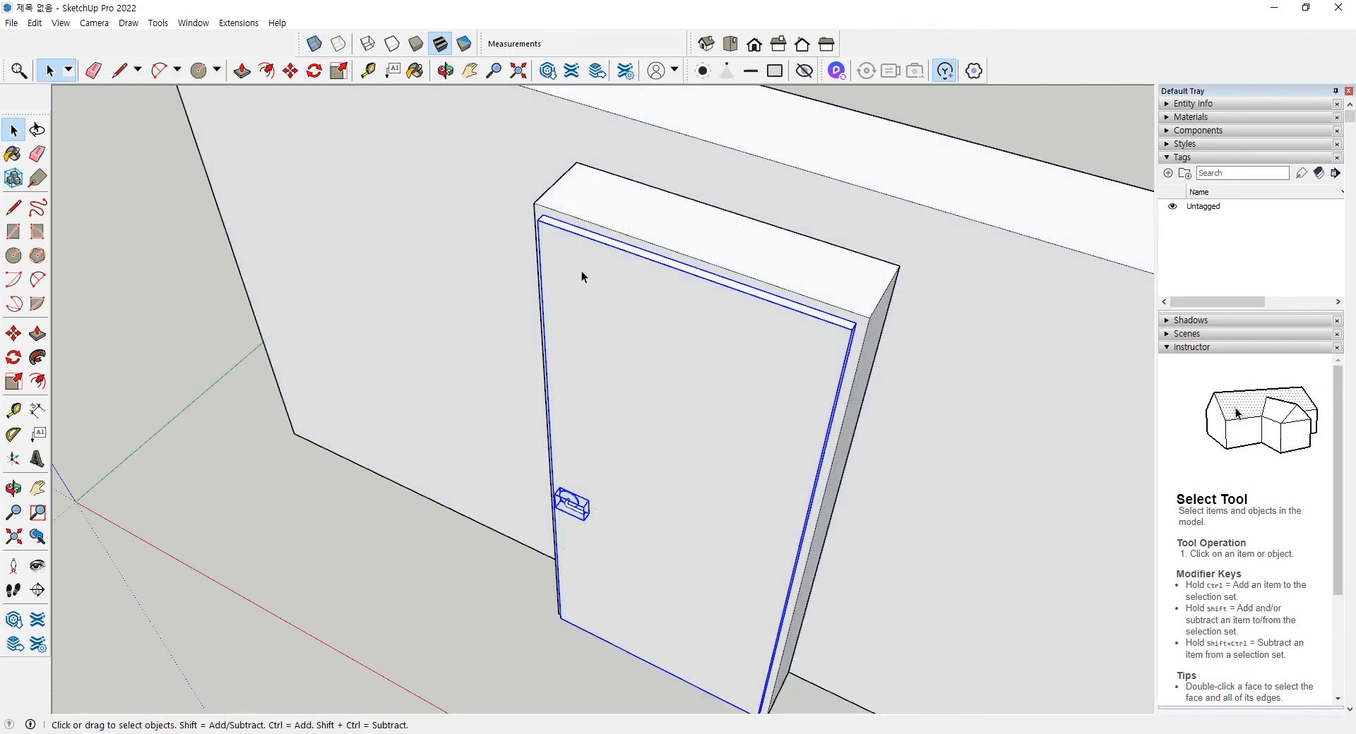
Step: Move the selected door panel and handles 30 mm into the frame, aligning the panel's outer face with the frame's edge
click(290, 70)
middle_drag(757, 316, 742, 432)
scroll(738, 458, up, 2)
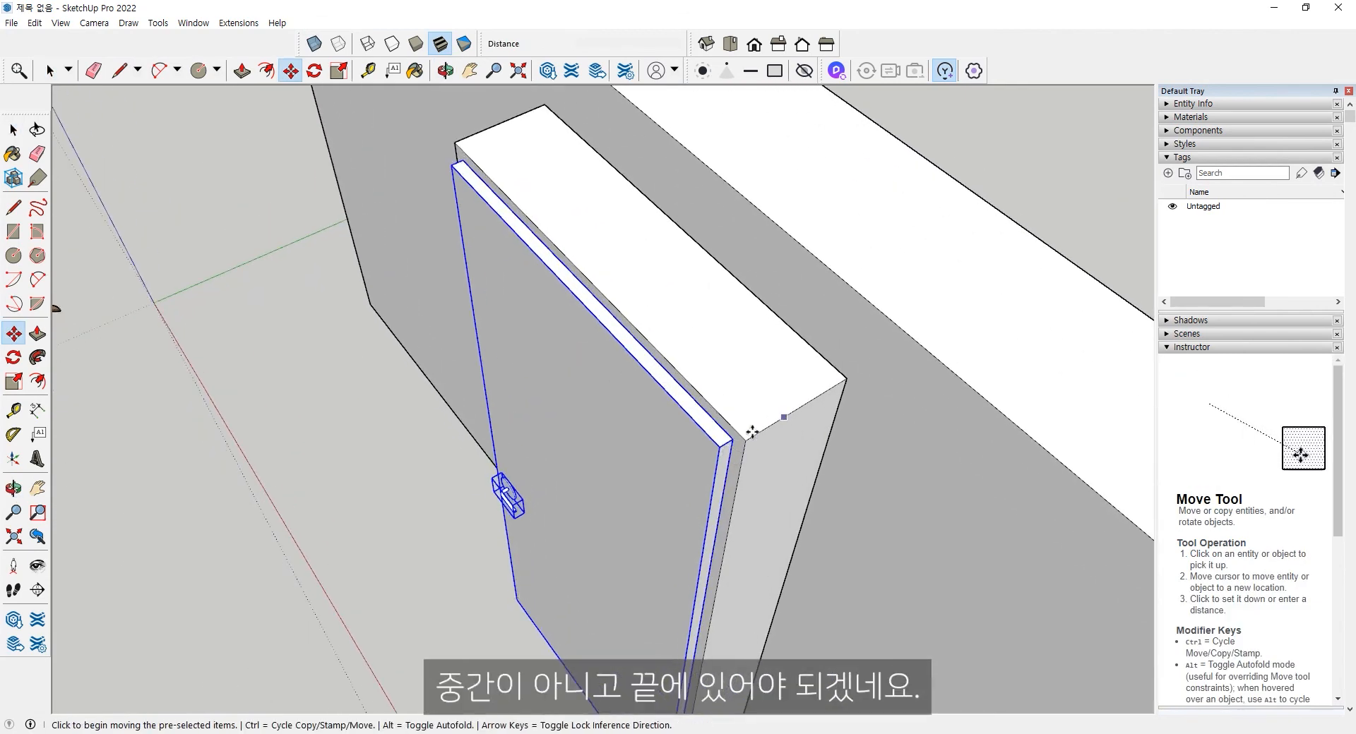
click(728, 451)
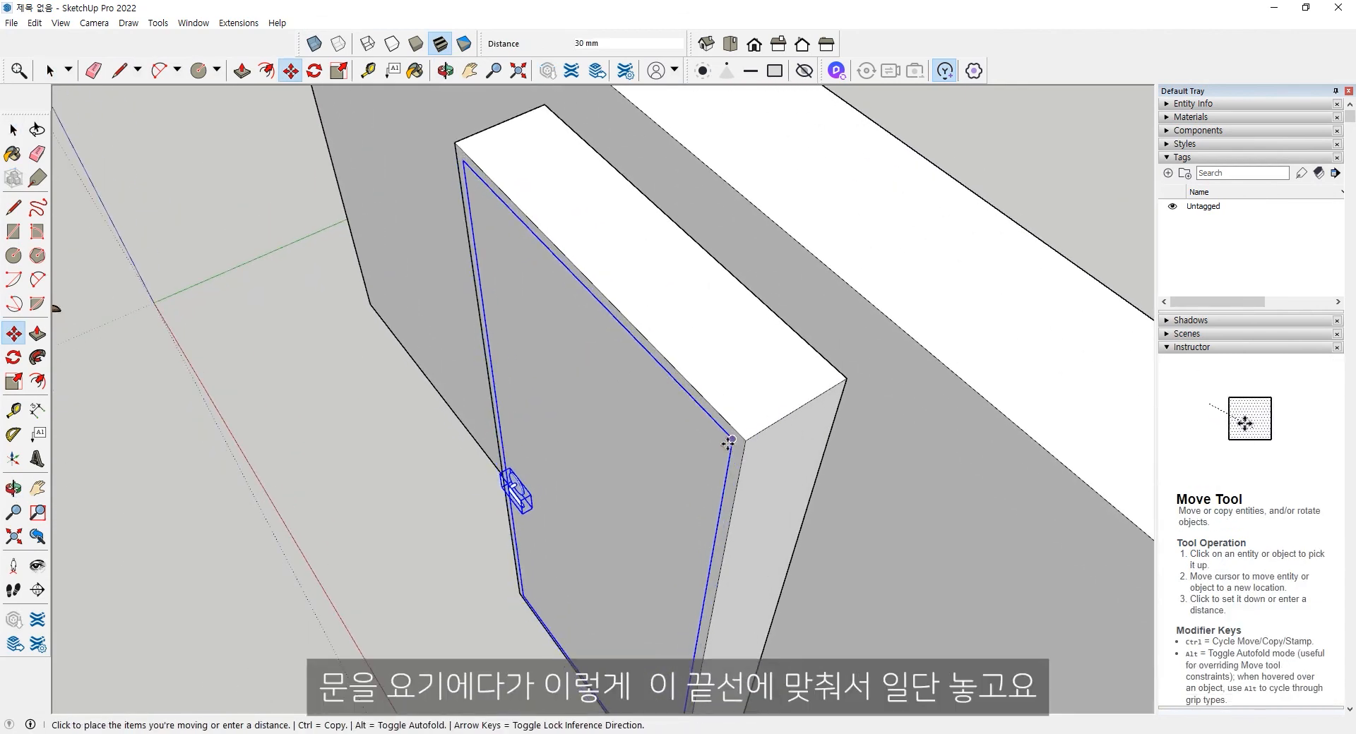
click(731, 443)
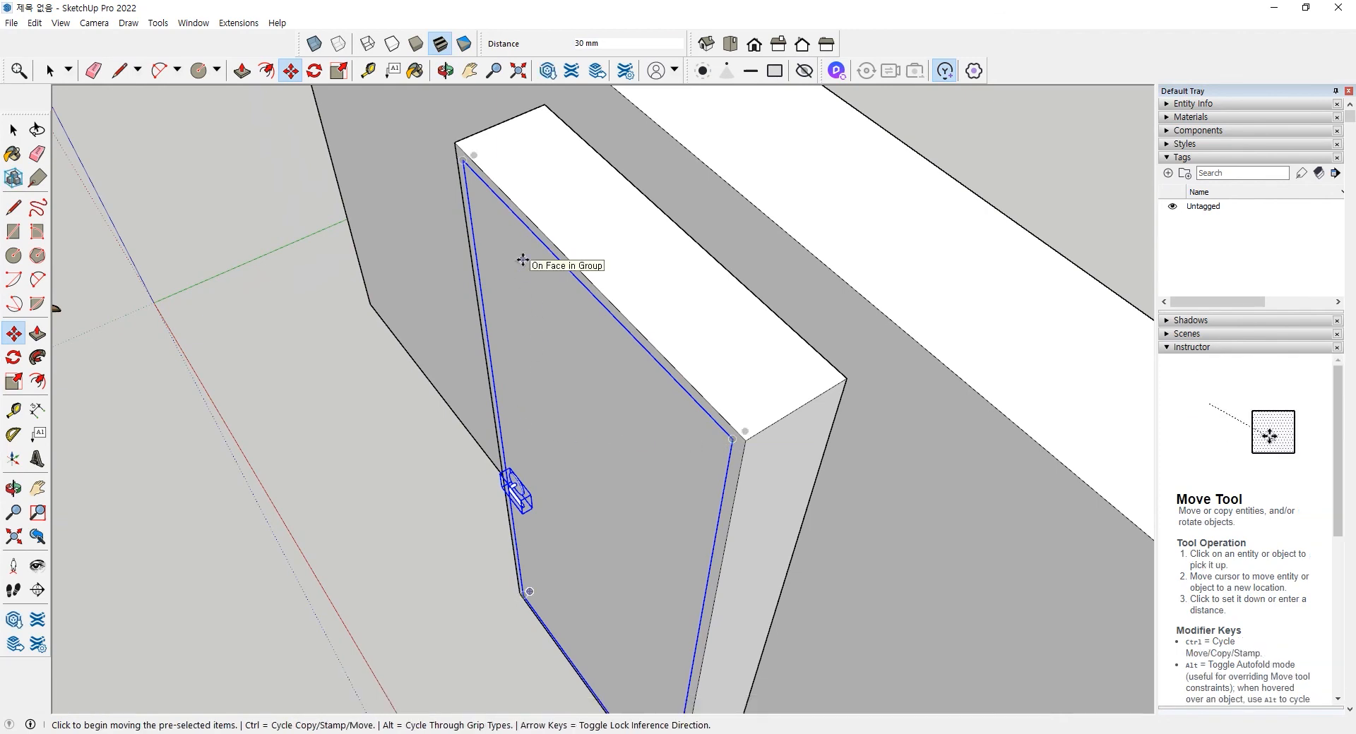
Step: Add the door frame to the selection and move the frame, panel and handles 240 mm into the wall opening, flush with the wall face
key(space)
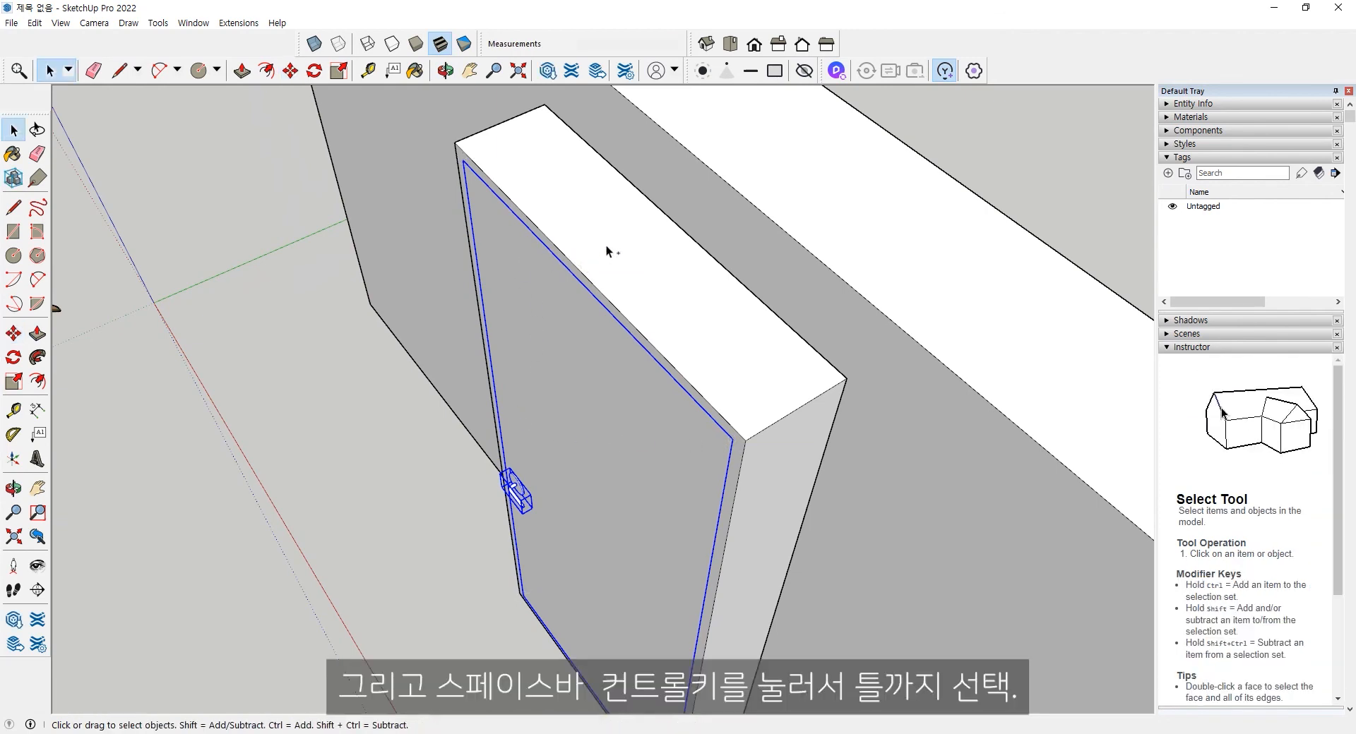
ctrl+click(606, 247)
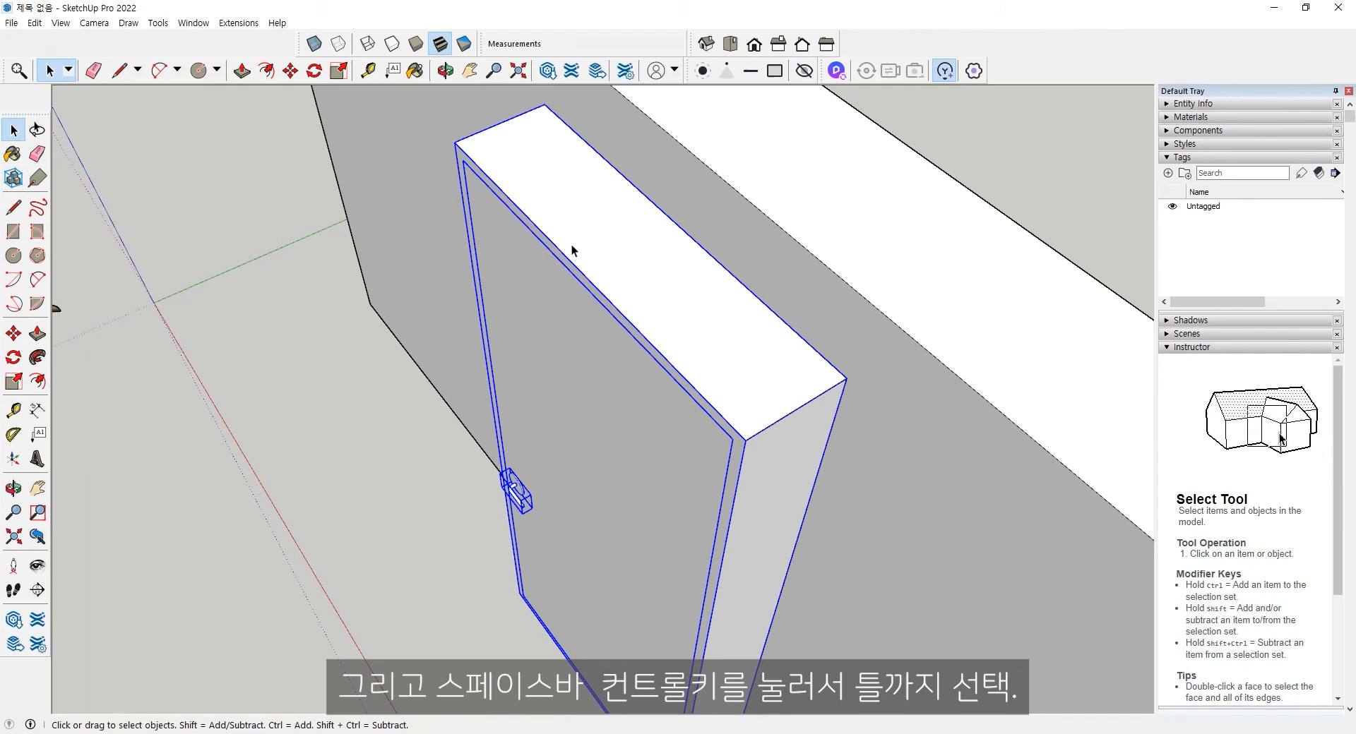
click(13, 333)
click(745, 439)
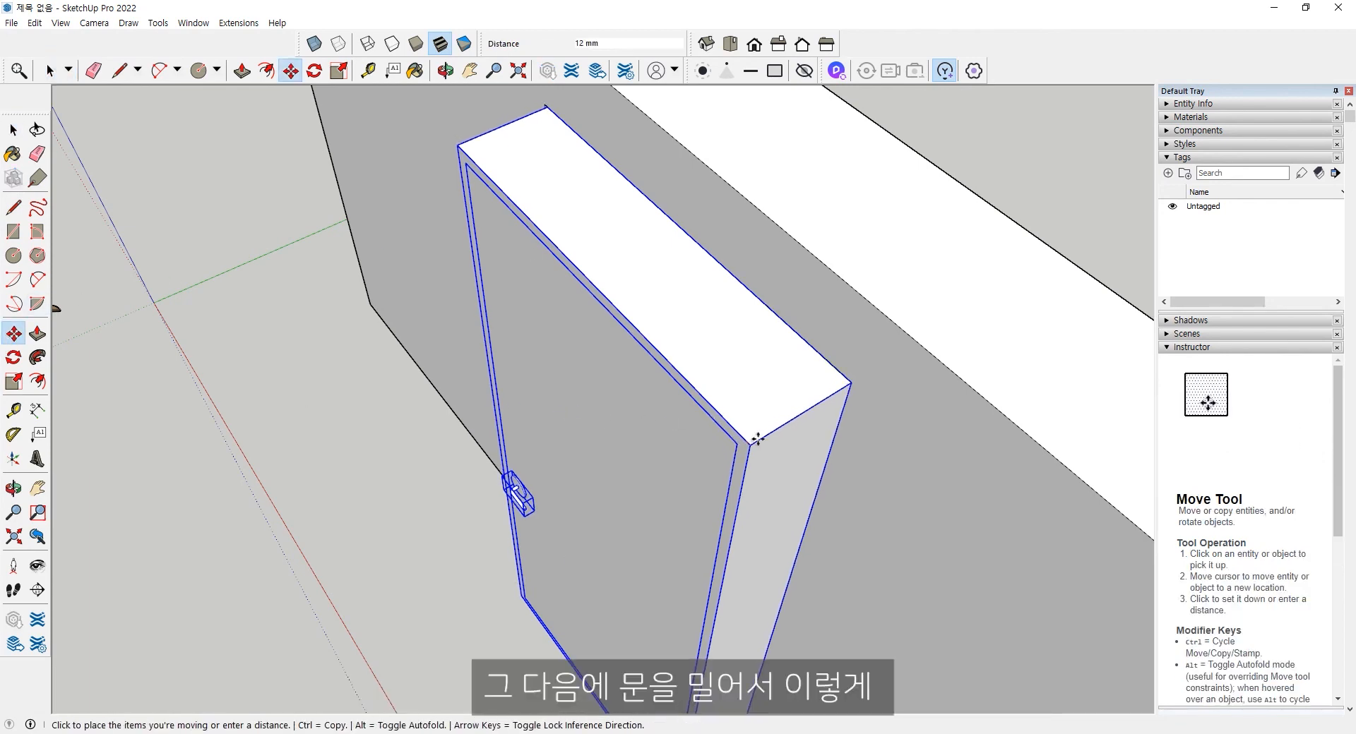
click(846, 380)
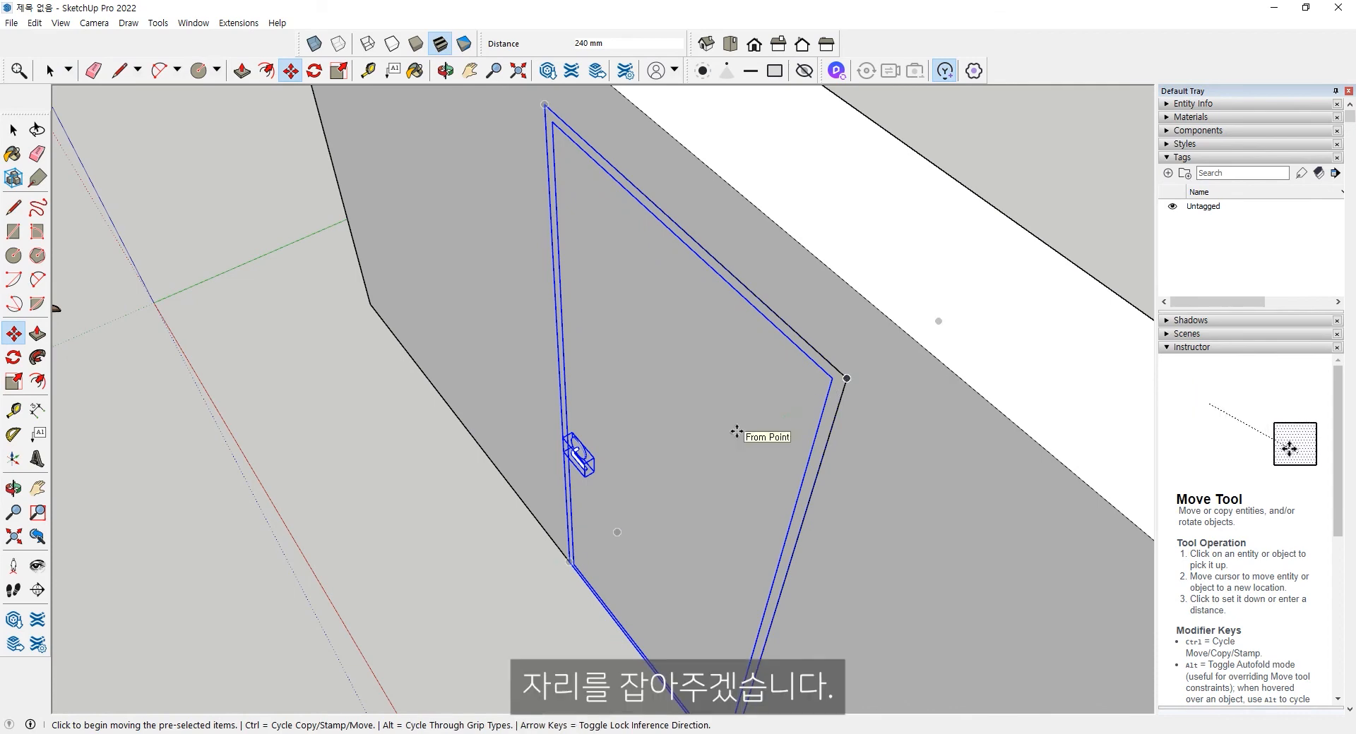
key(space)
click(443, 528)
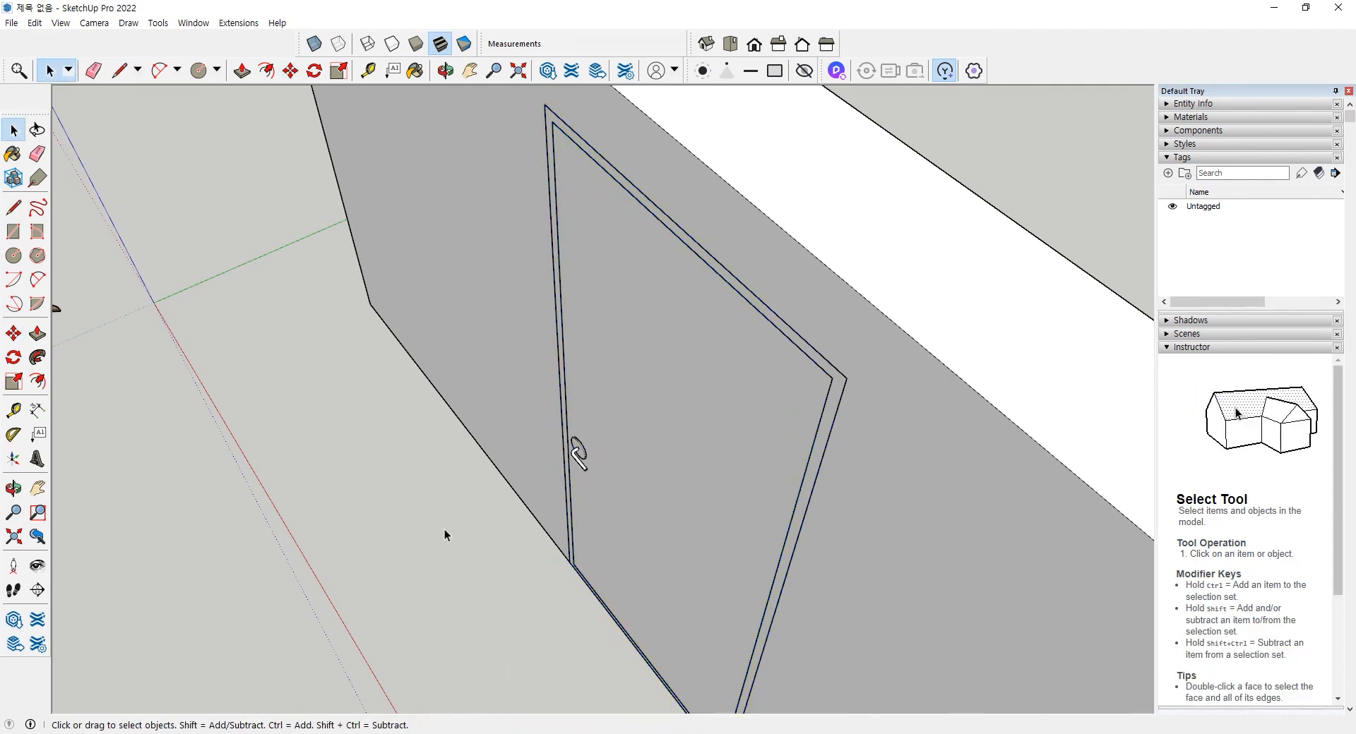
middle_drag(443, 528, 336, 223)
scroll(679, 458, down, 3)
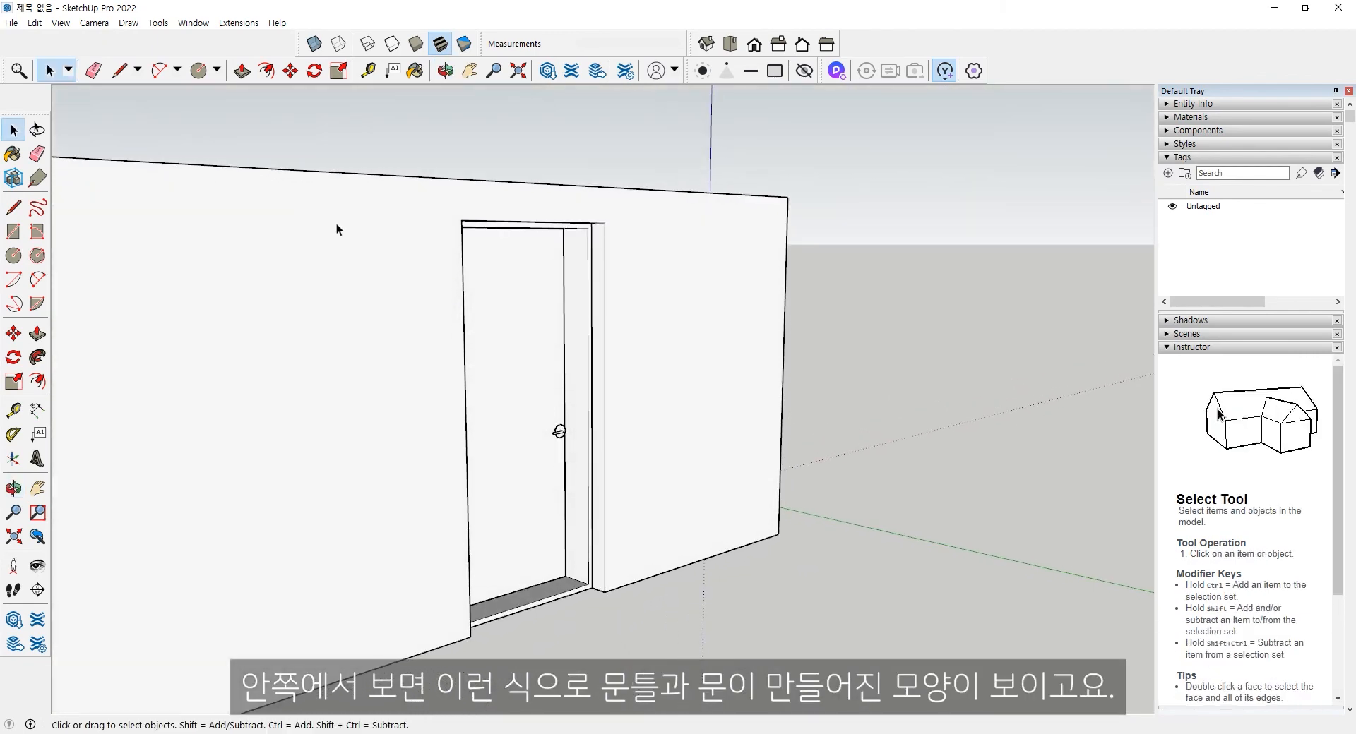
middle_drag(551, 388, 604, 375)
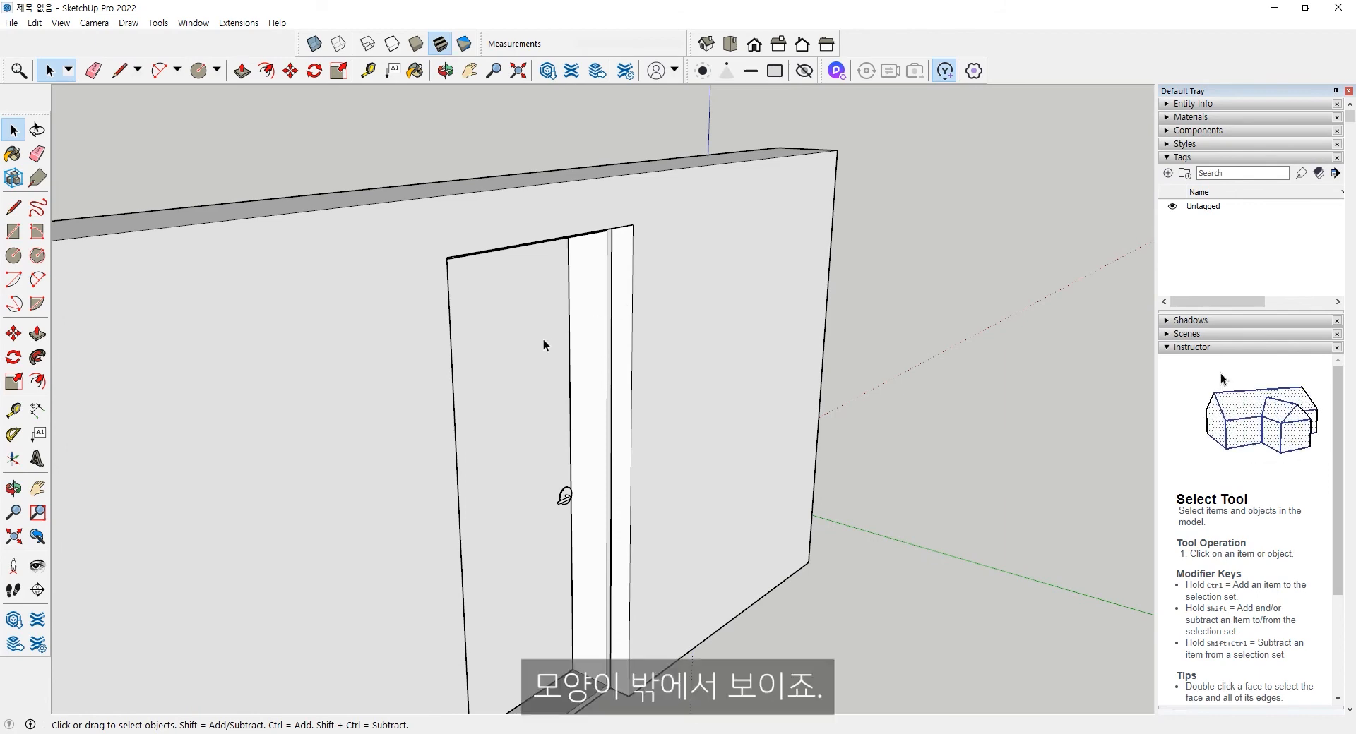
Step: Move the door frame by its outer top corner to the matching corner of the wall opening, flush with the wall face
middle_drag(544, 342, 630, 332)
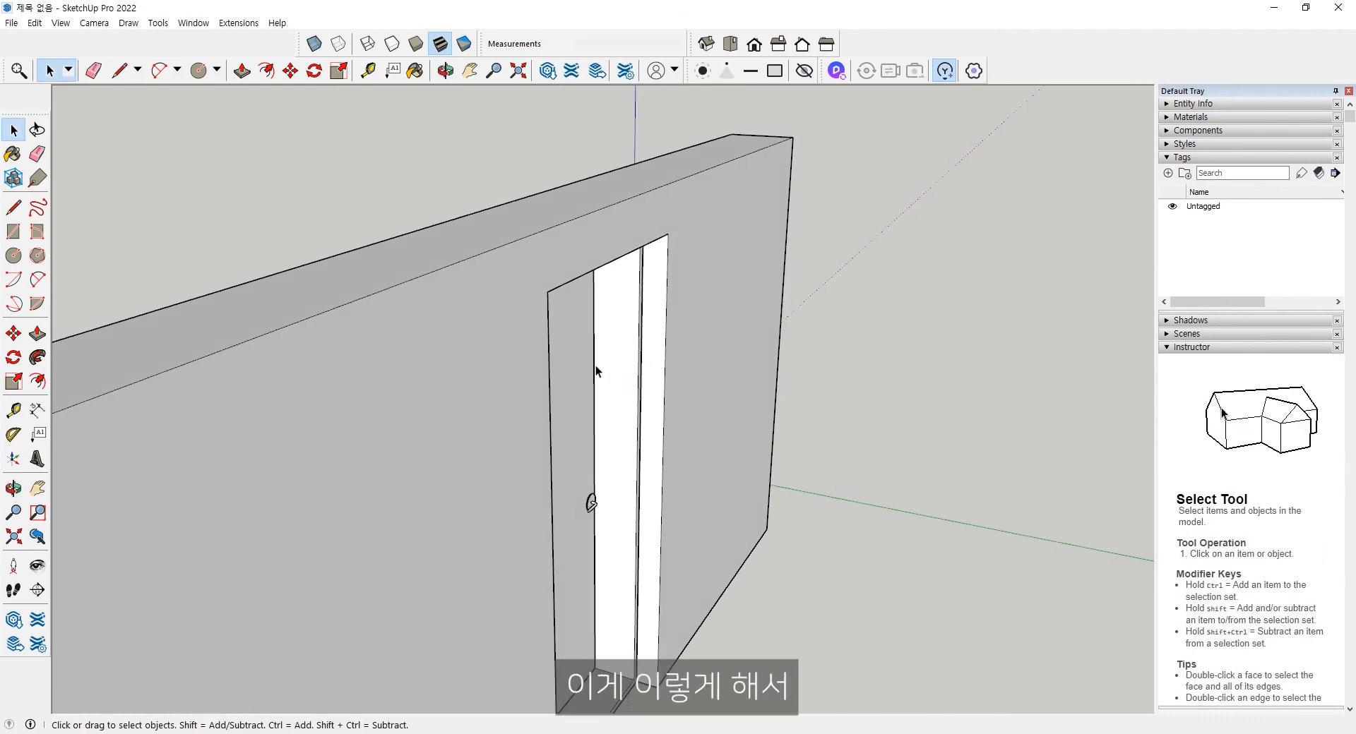
click(638, 353)
middle_drag(547, 391, 424, 279)
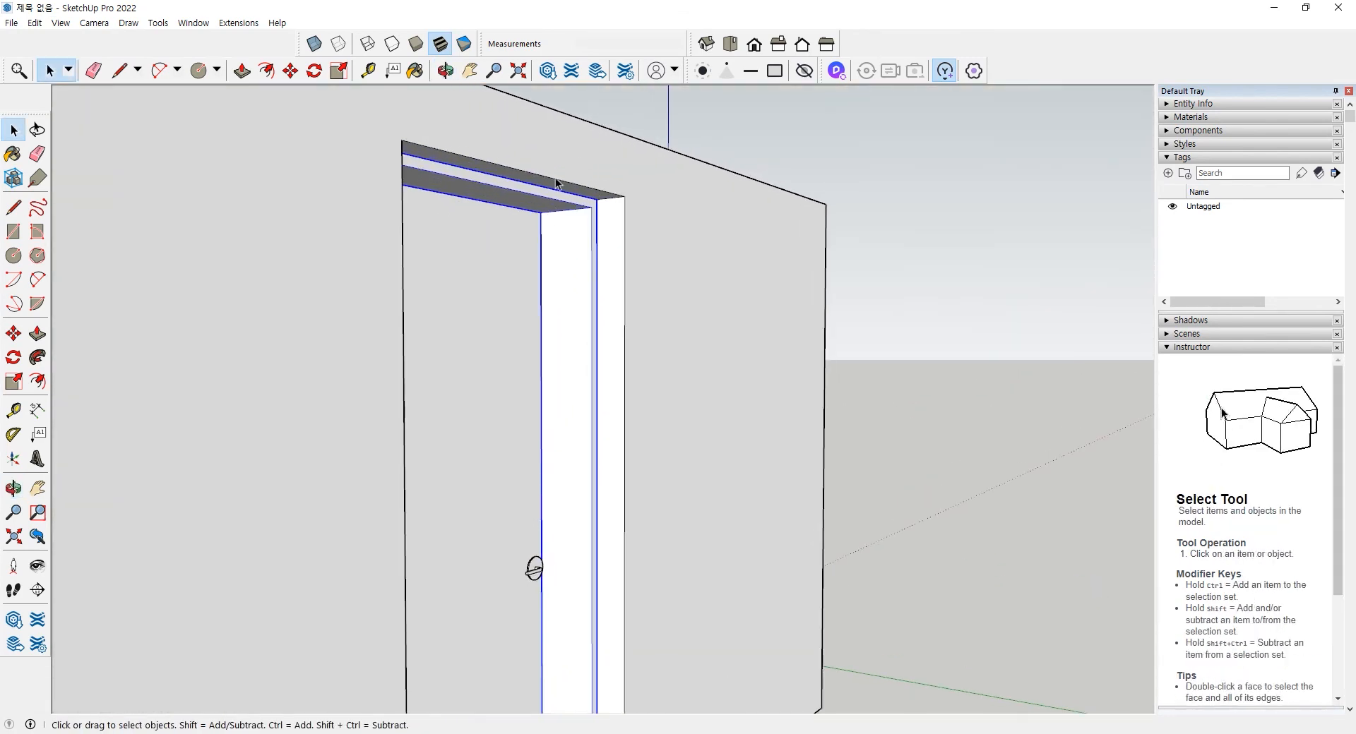
key(m)
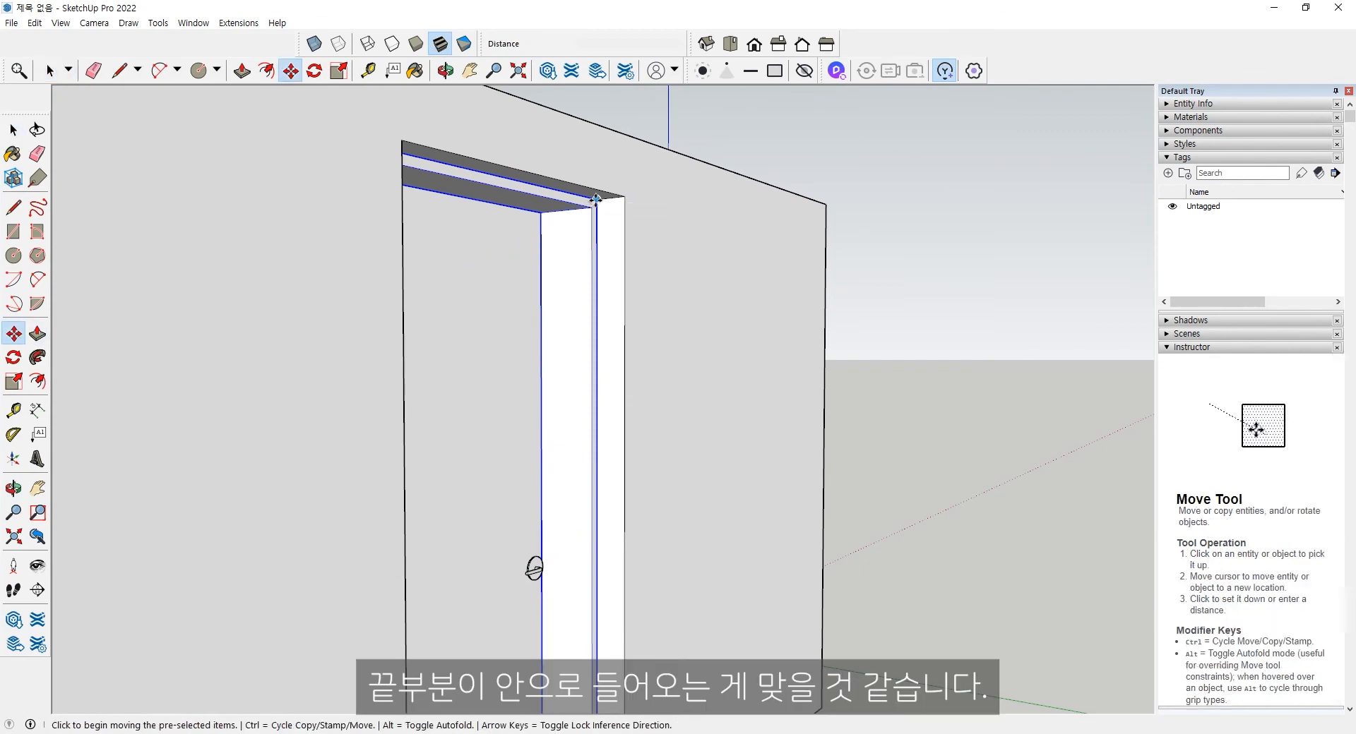
click(595, 200)
click(623, 196)
middle_drag(575, 319, 554, 405)
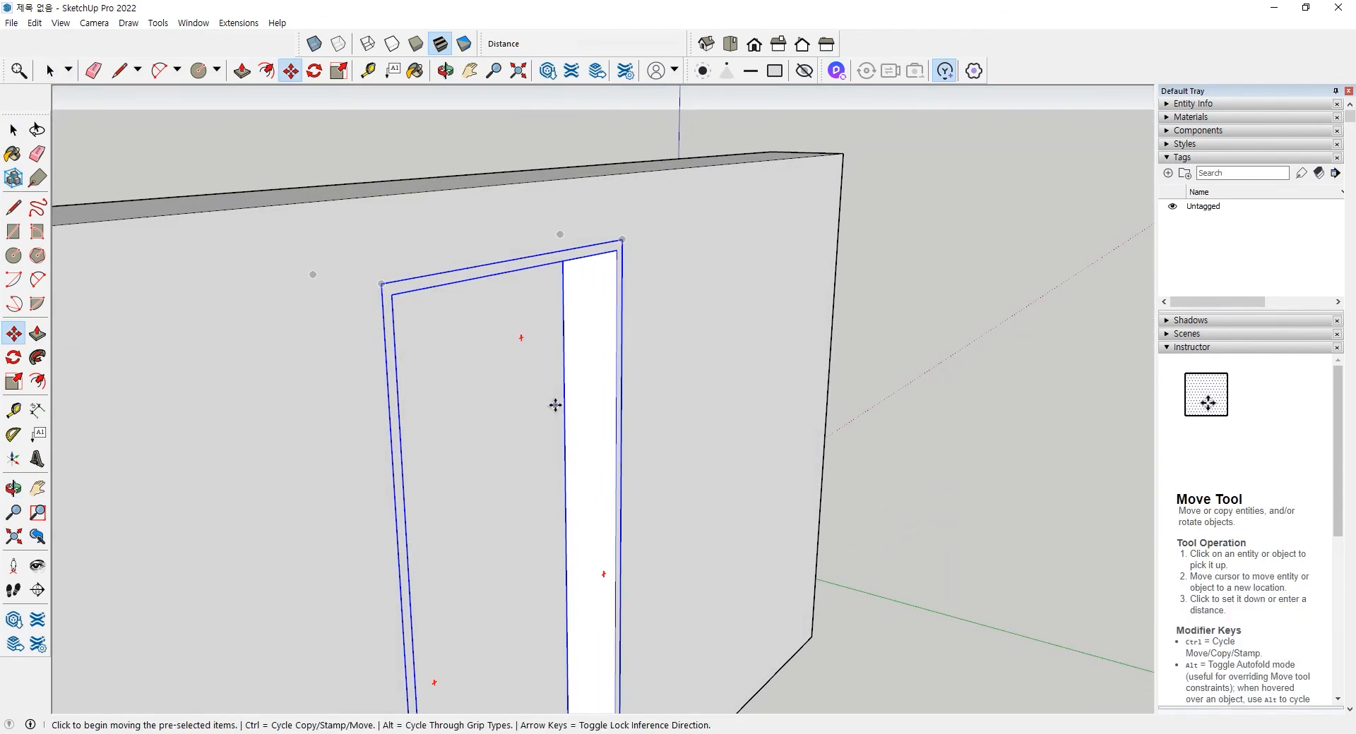
Step: Turn on X-ray display and window-select the handle hidden behind the door panel
scroll(554, 404, down, 3)
shift+middle_drag(519, 464, 973, 377)
scroll(743, 410, up, 1)
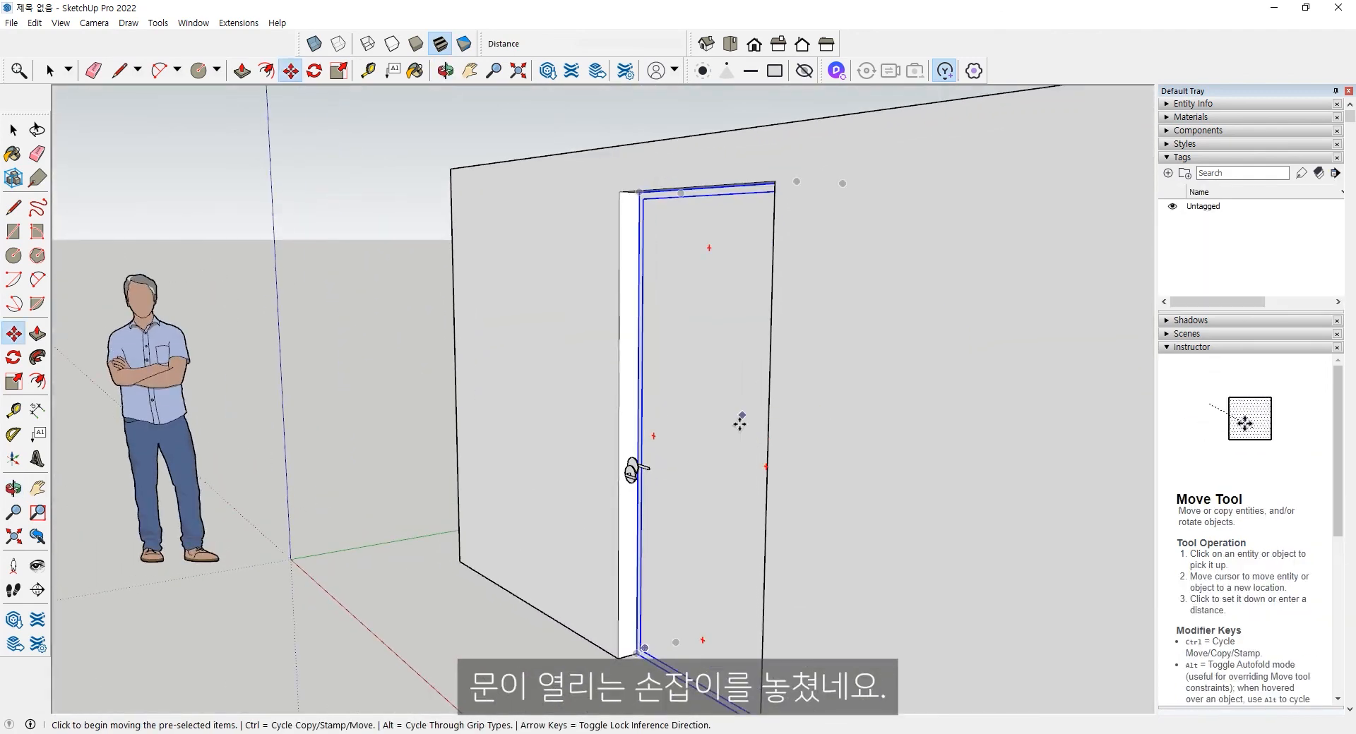
middle_drag(680, 481, 666, 592)
scroll(664, 525, up, 6)
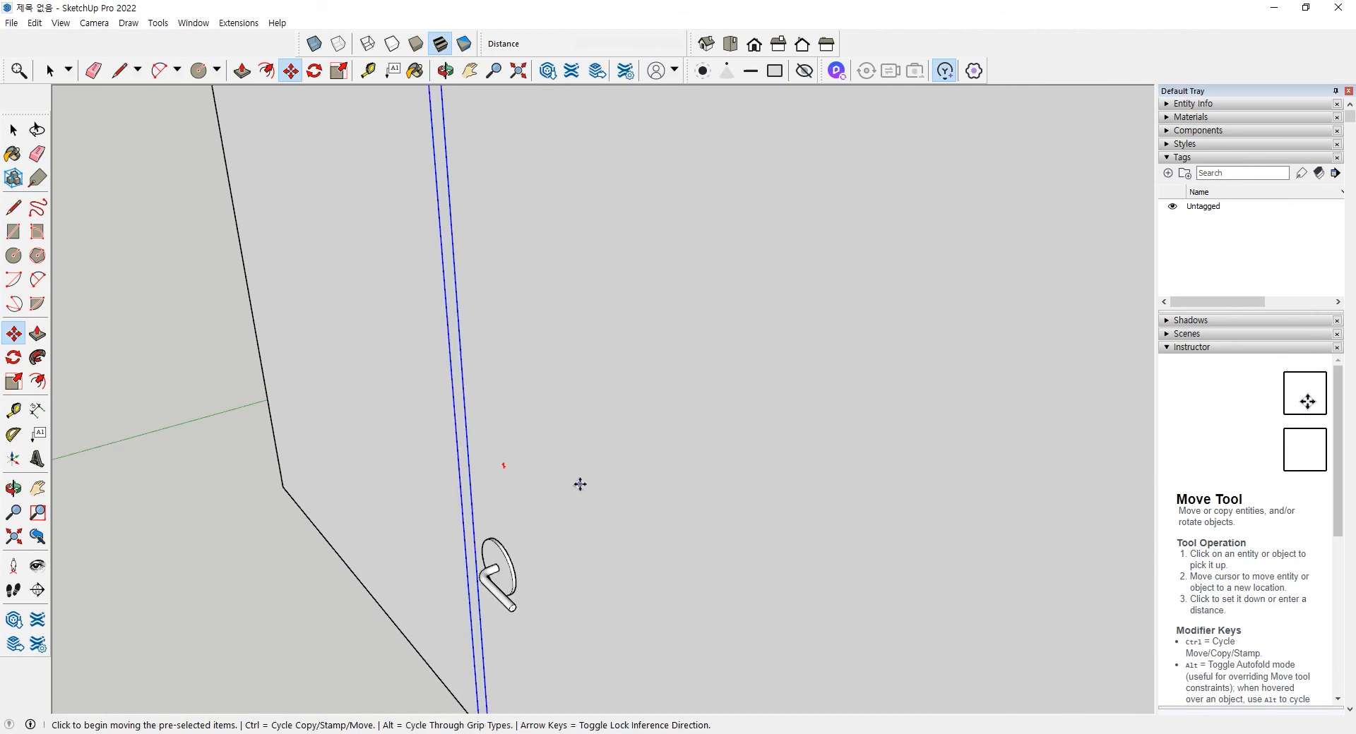
middle_drag(518, 525, 665, 521)
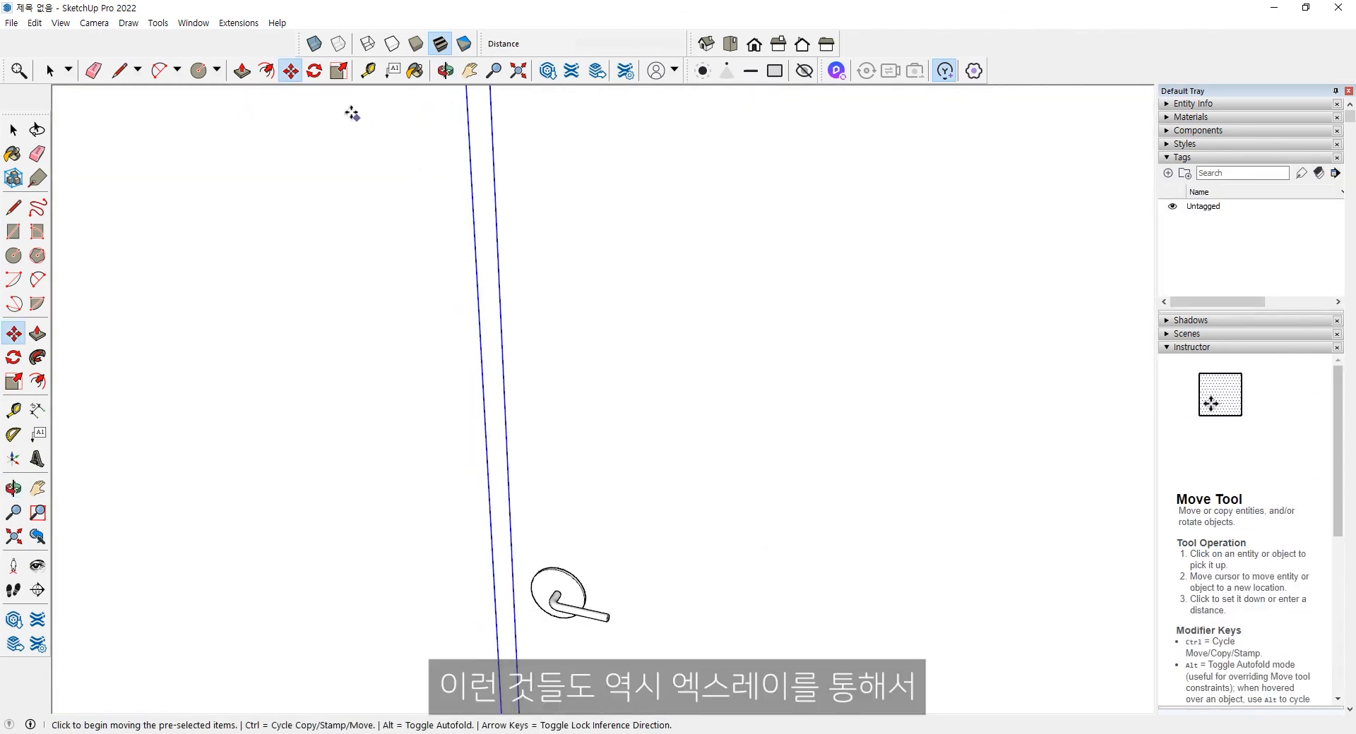
click(314, 45)
middle_drag(537, 466, 472, 342)
key(space)
drag(472, 340, 710, 483)
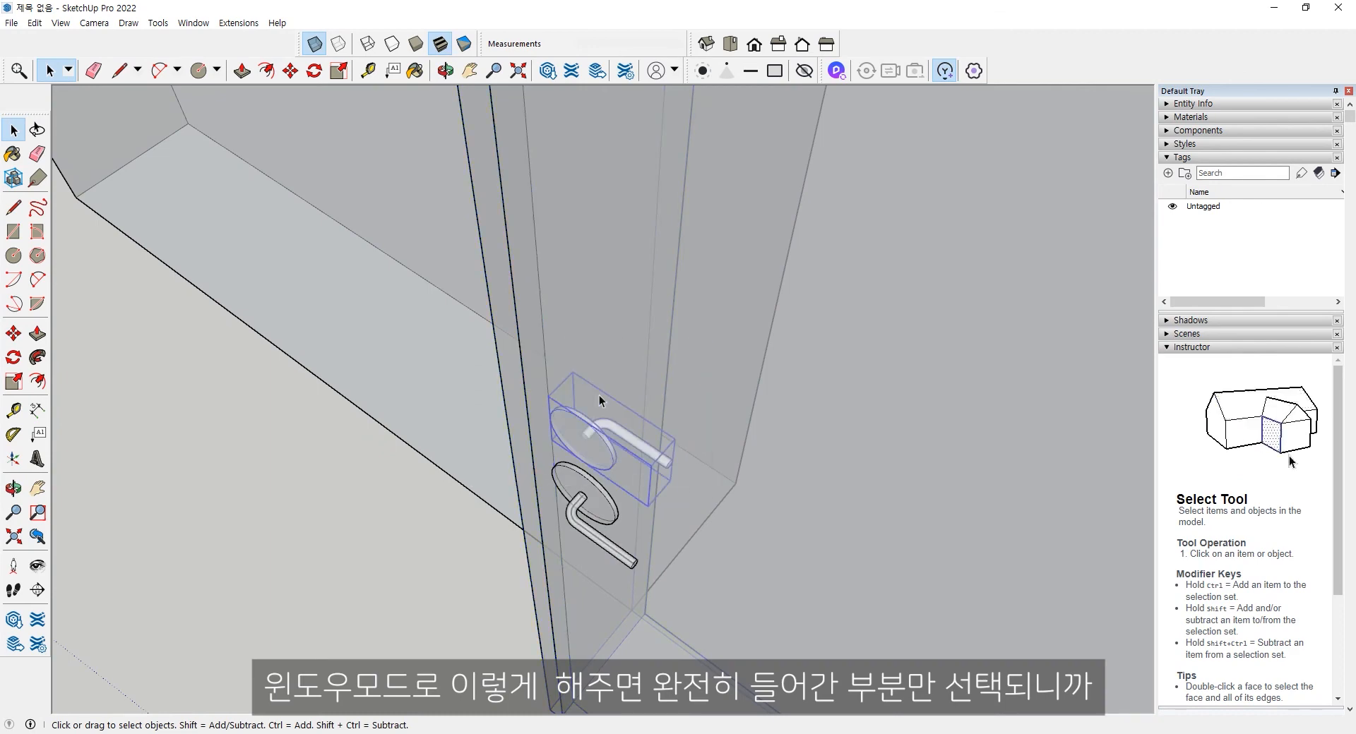
Step: Move the hidden handle by its round plate's center along the red axis, aligned with the center of the other handle
click(14, 334)
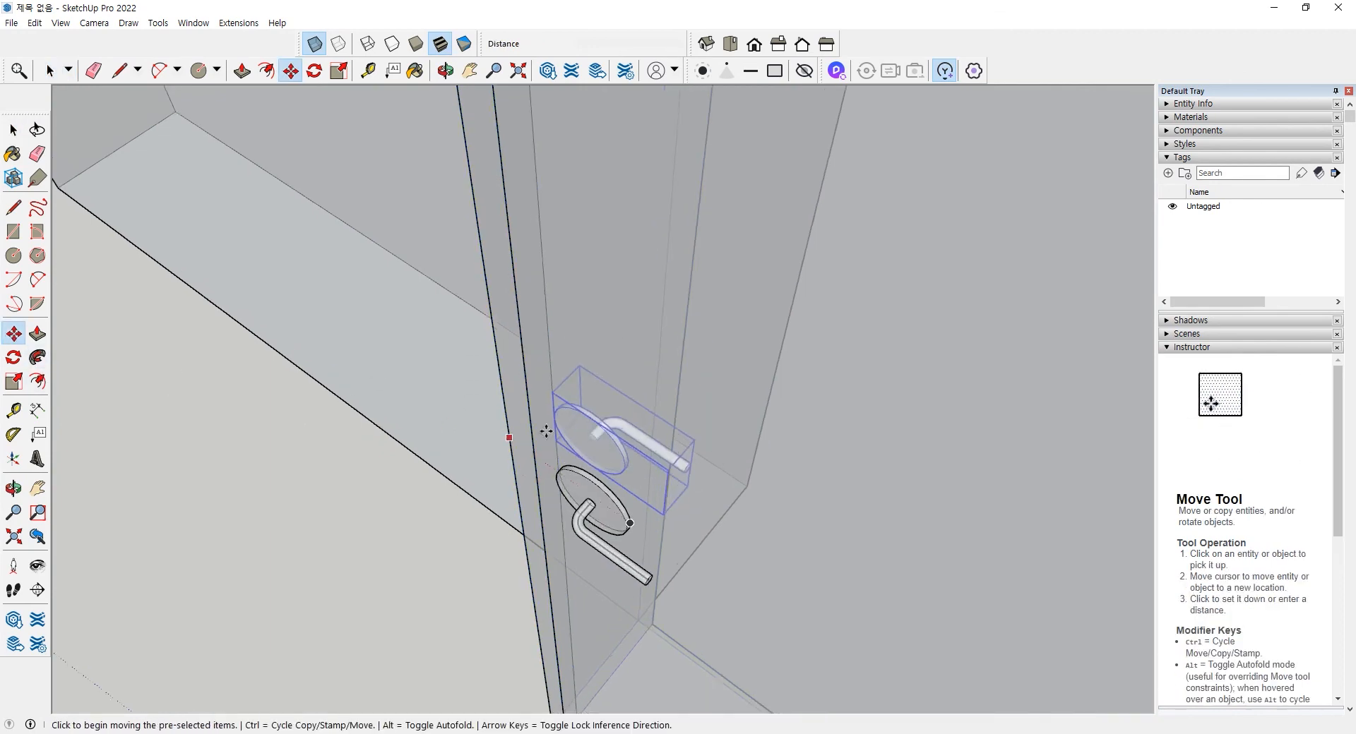
scroll(601, 431, up, 2)
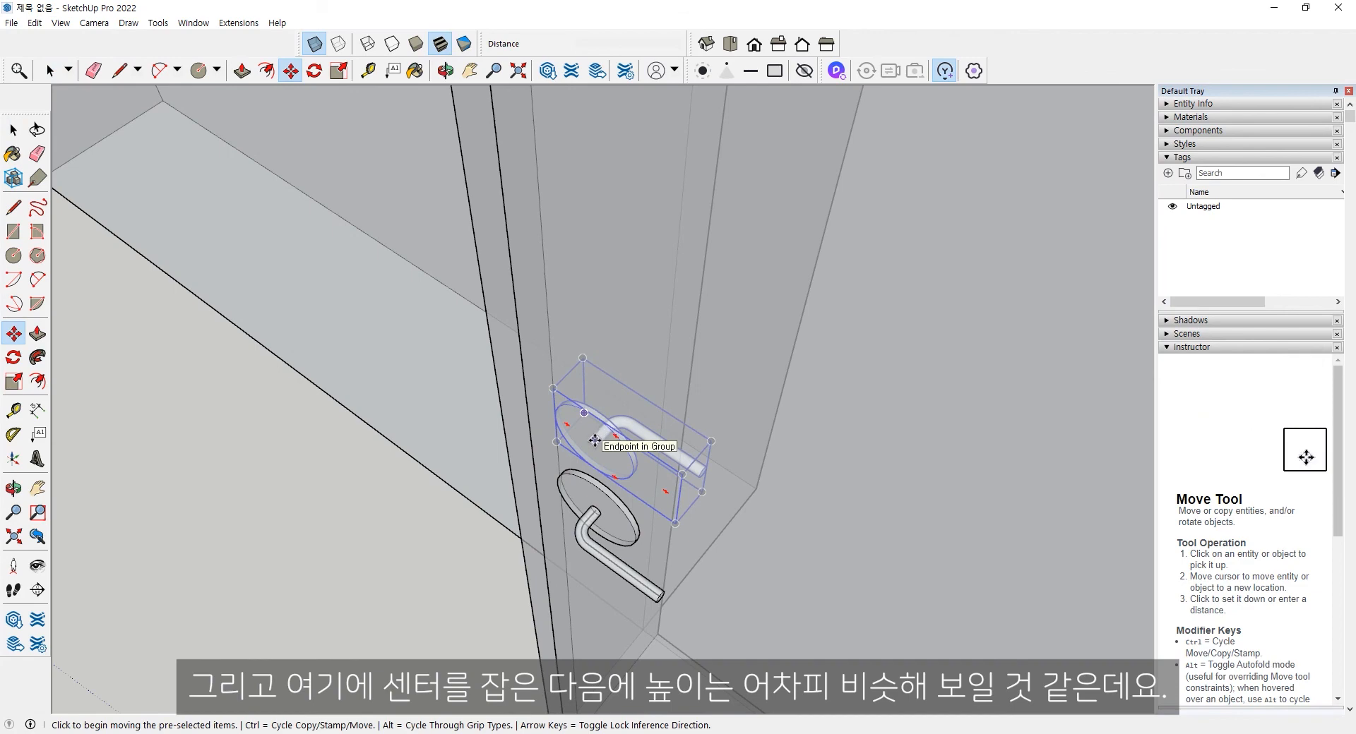
scroll(595, 437, up, 2)
middle_drag(596, 433, 699, 375)
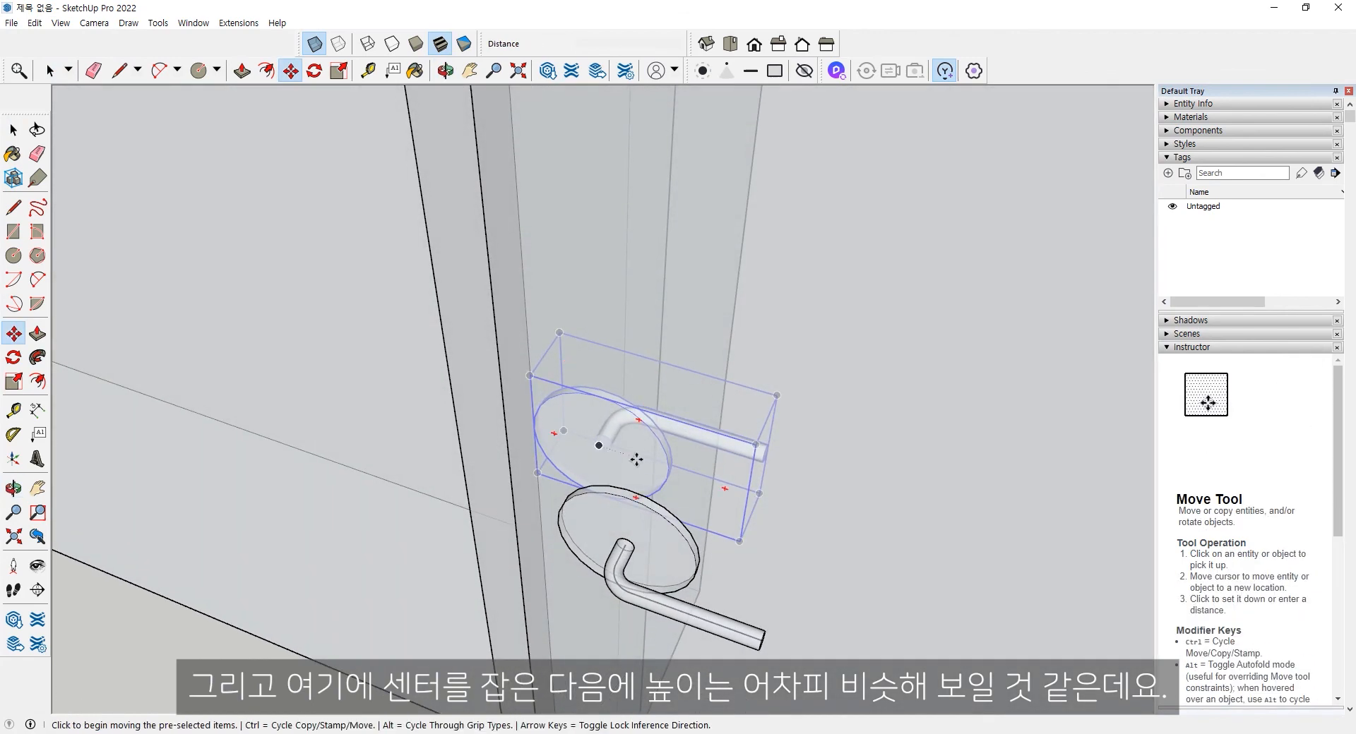
click(597, 448)
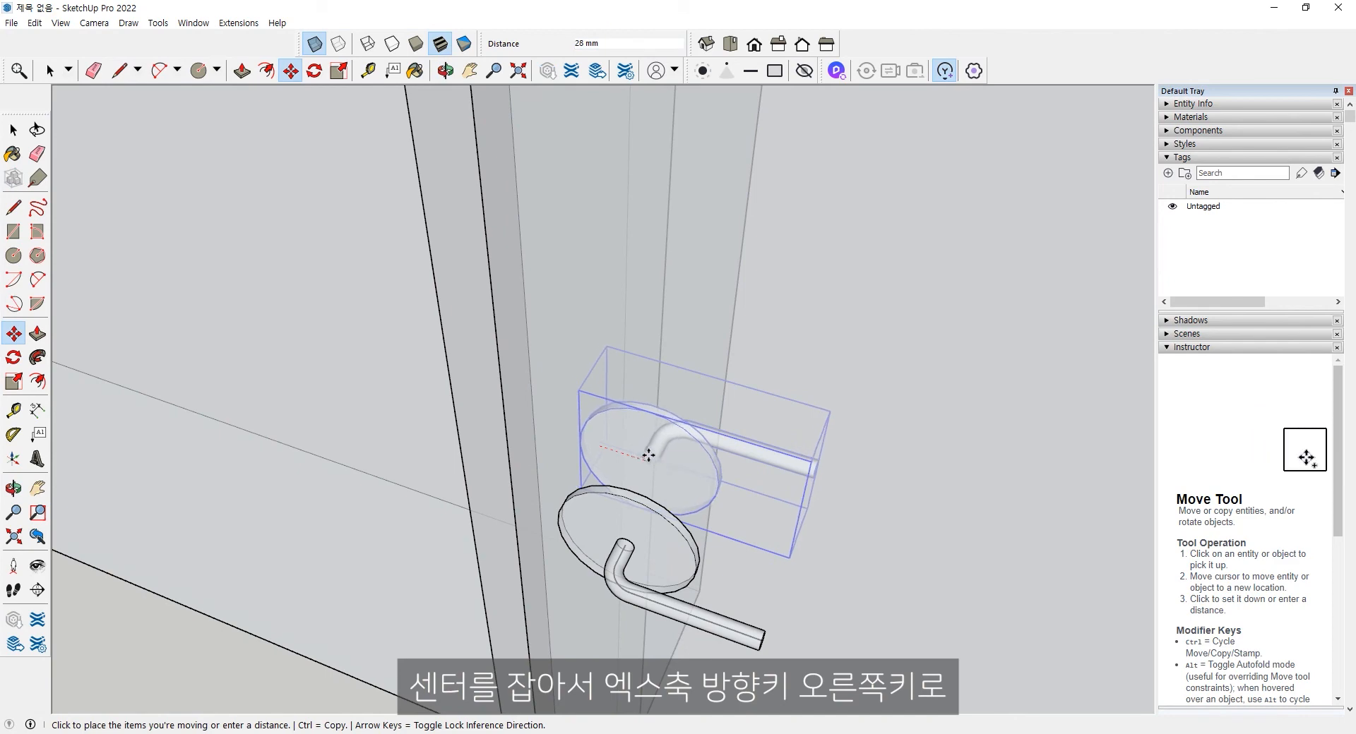
key(Right)
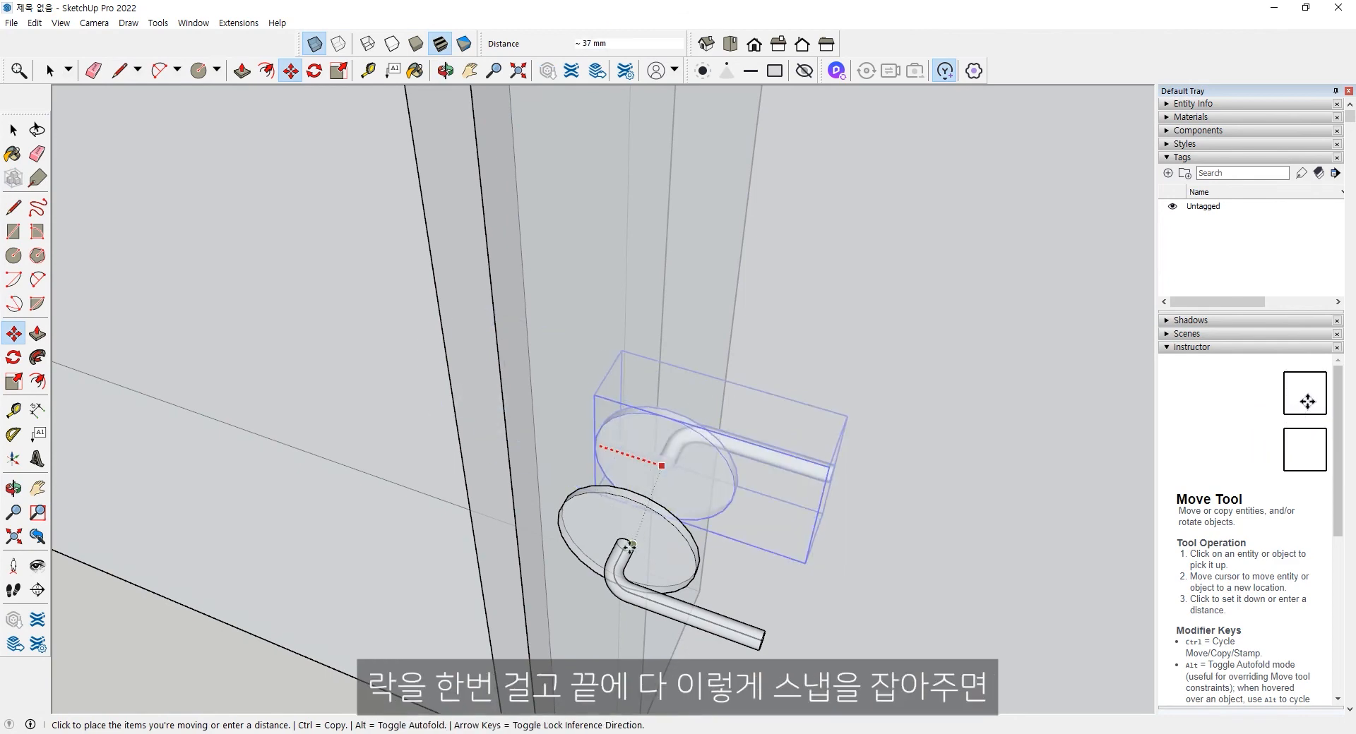
key(o)
drag(597, 508, 688, 200)
middle_drag(688, 200, 714, 184)
middle_drag(666, 464, 741, 408)
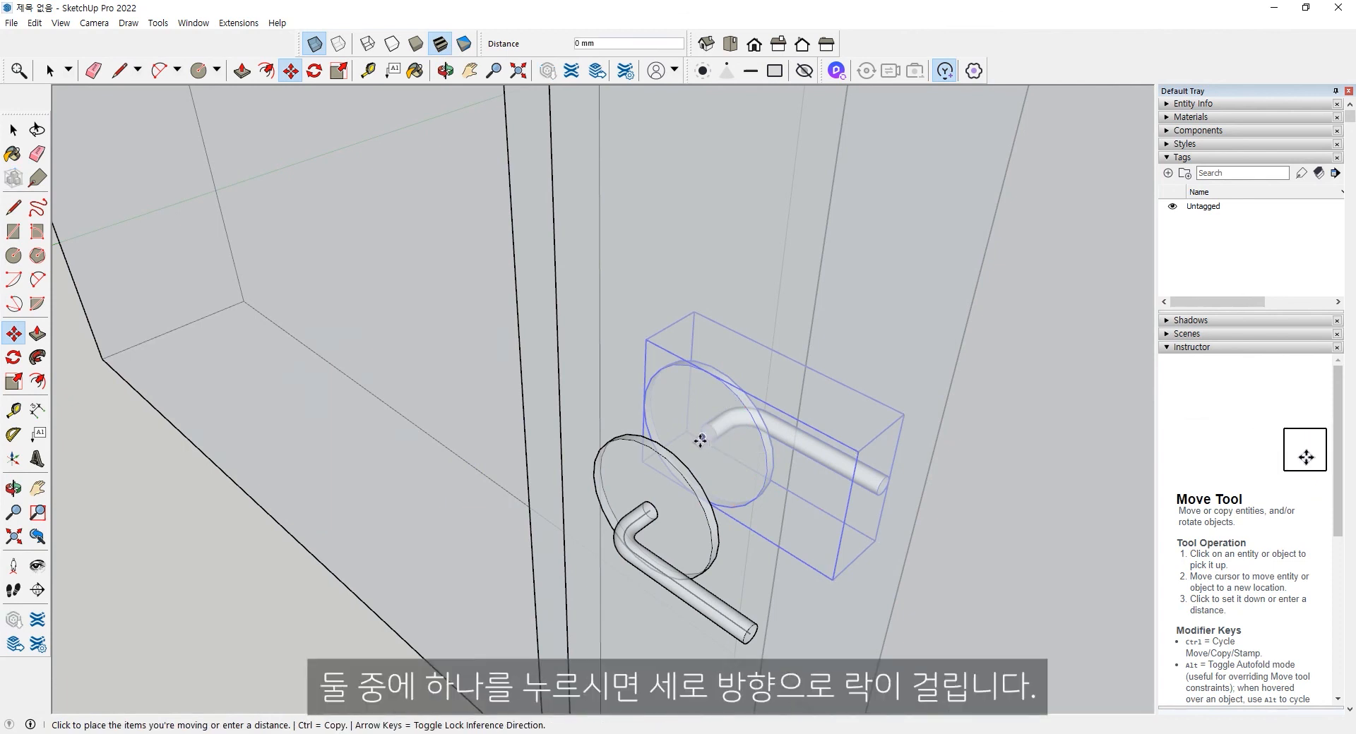
Step: Lower the same handle along the blue axis to the other handle's center height, then turn off X-ray display
click(701, 437)
key(Up)
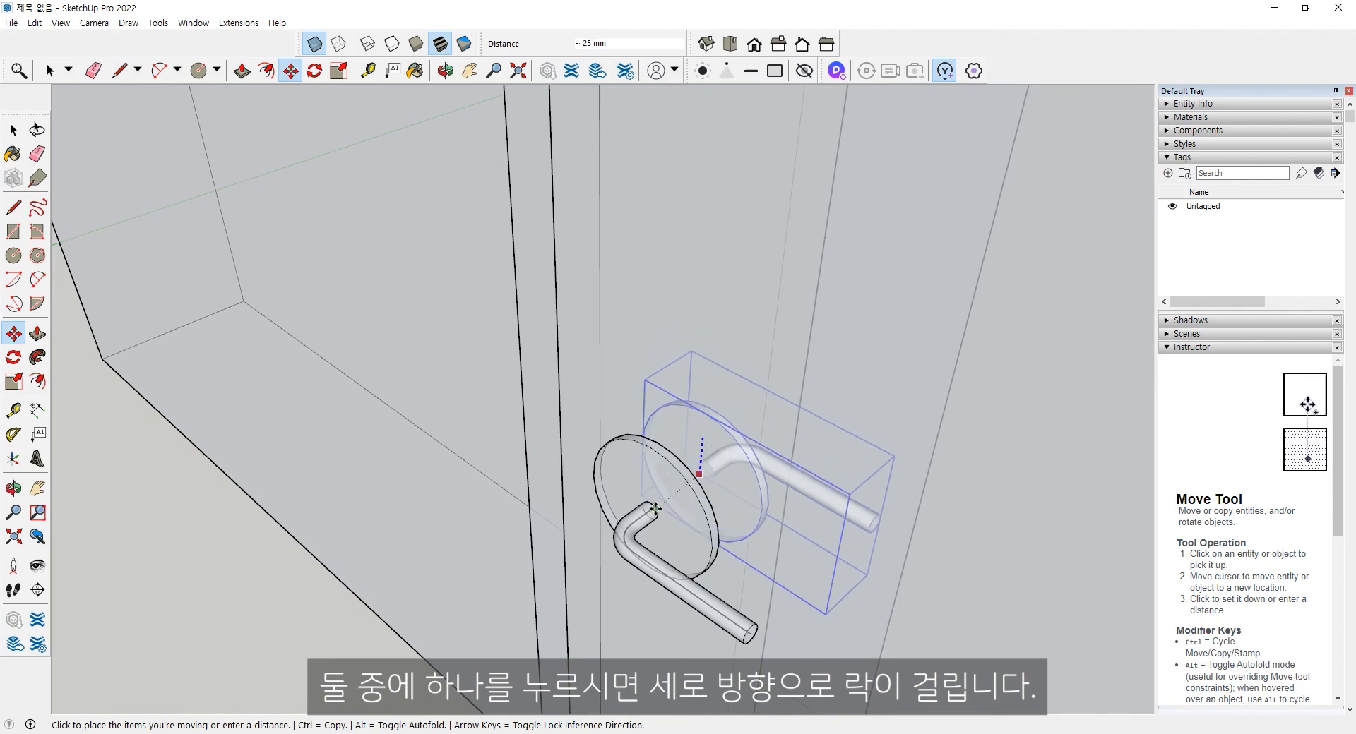
click(651, 509)
mouse_move(510, 553)
middle_down()
mouse_move(783, 405)
mouse_move(822, 352)
mouse_move(735, 425)
mouse_move(683, 442)
mouse_move(522, 550)
middle_up()
scroll(683, 442, down, 6)
scroll(521, 550, down, 8)
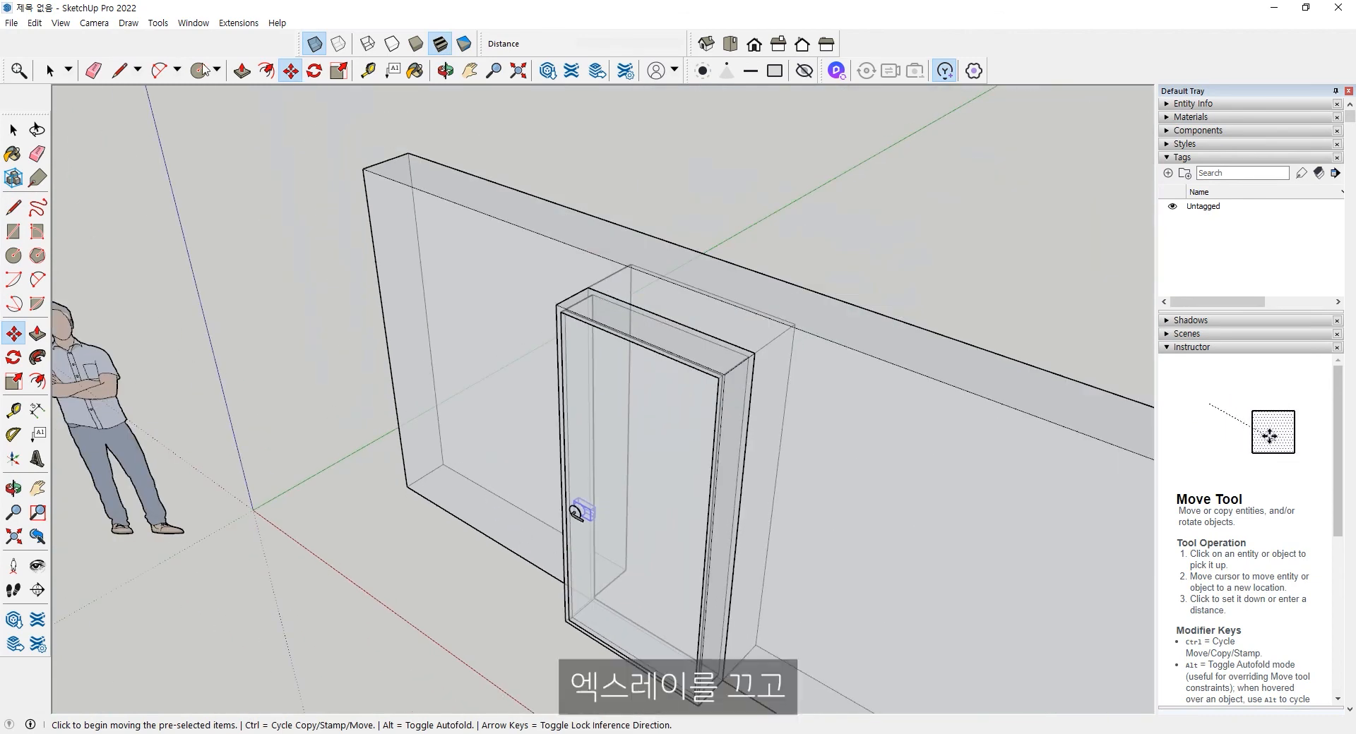
click(319, 43)
Step: Select the door frame, panel and both handles and move them into the wall opening, snapping the frame's top corner to the opening's corner
middle_drag(419, 277, 577, 406)
key(space)
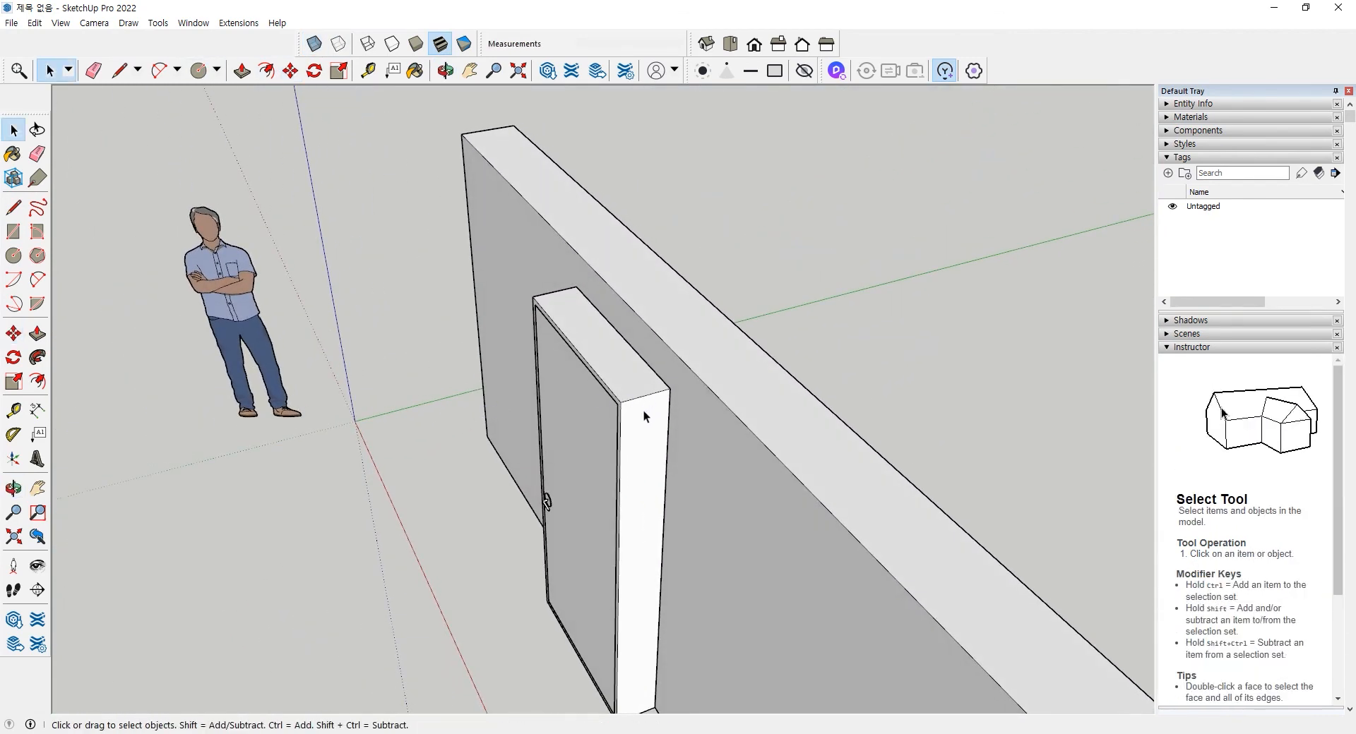
click(600, 442)
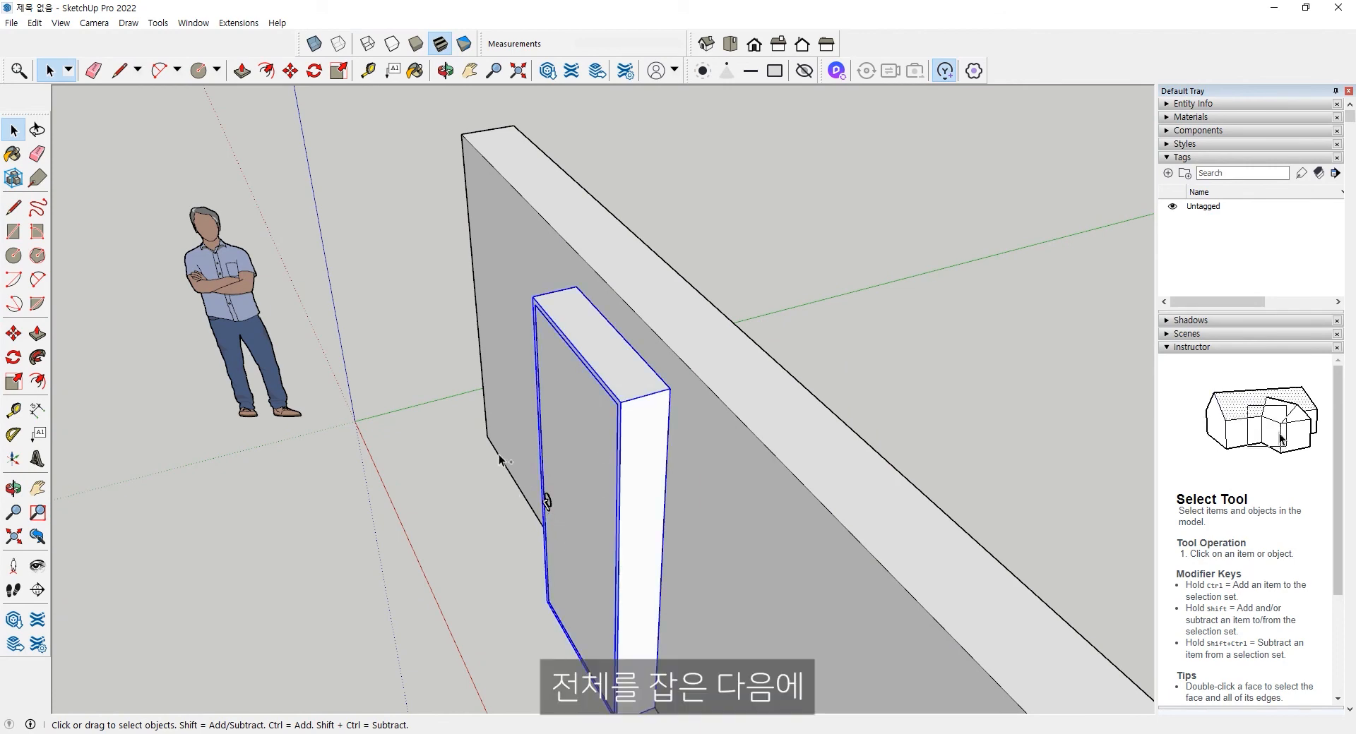
drag(499, 459, 595, 550)
middle_drag(595, 550, 630, 443)
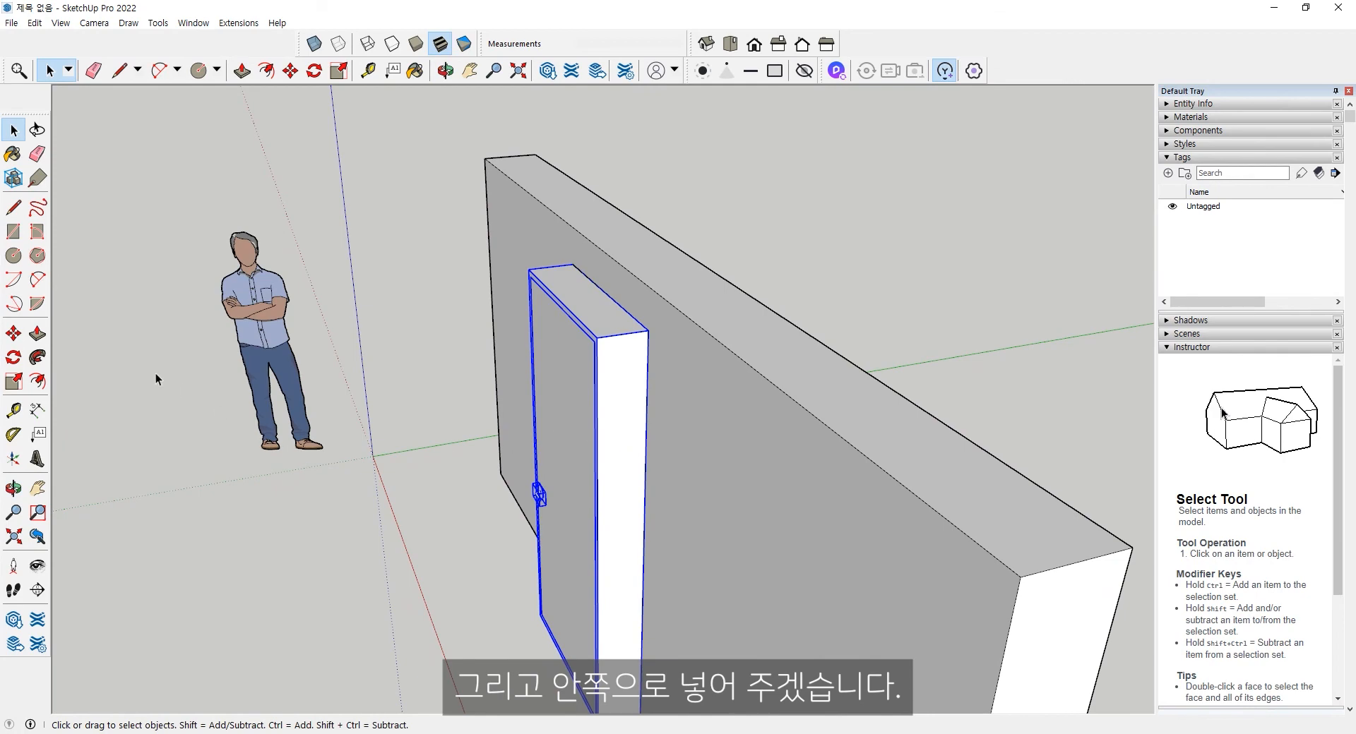
click(11, 334)
middle_drag(881, 369, 581, 202)
scroll(561, 194, up, 3)
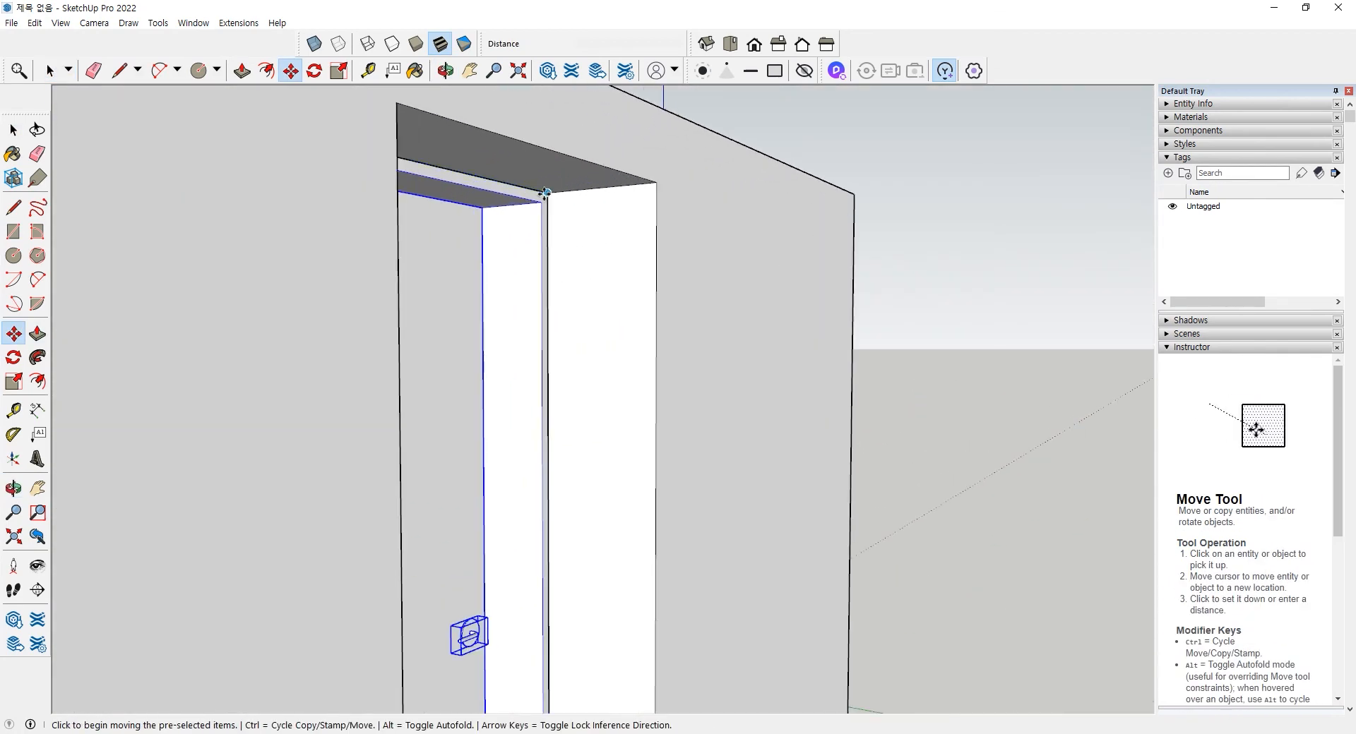
click(545, 192)
scroll(551, 351, down, 5)
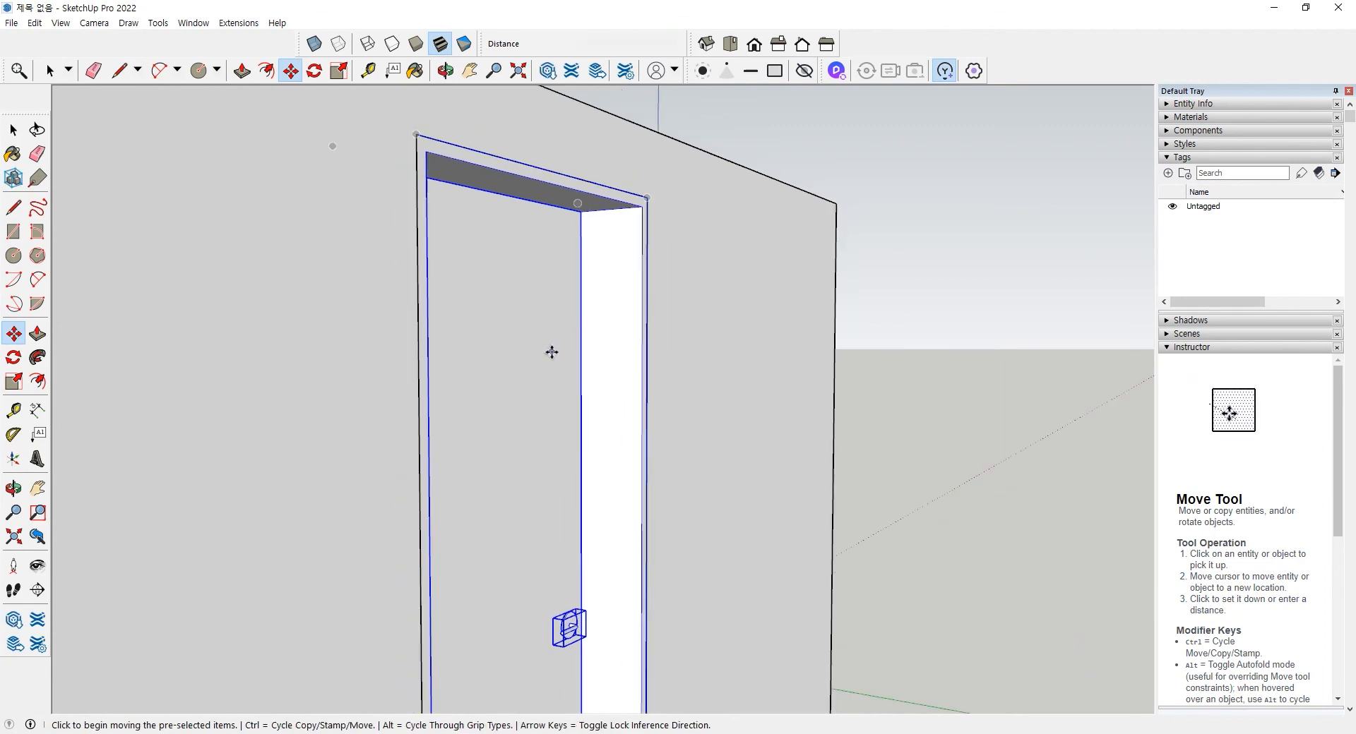
middle_drag(551, 351, 991, 485)
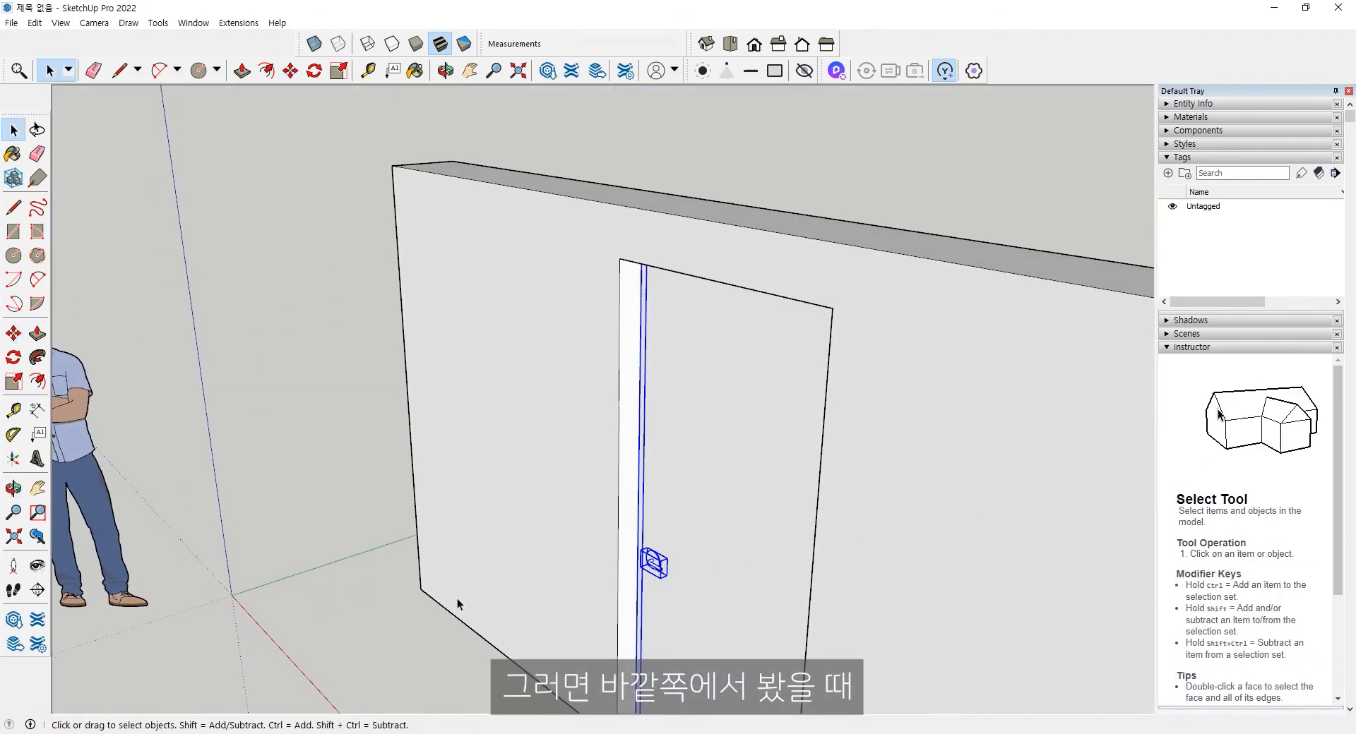
middle_drag(361, 628, 1082, 503)
shift+middle_drag(868, 503, 765, 539)
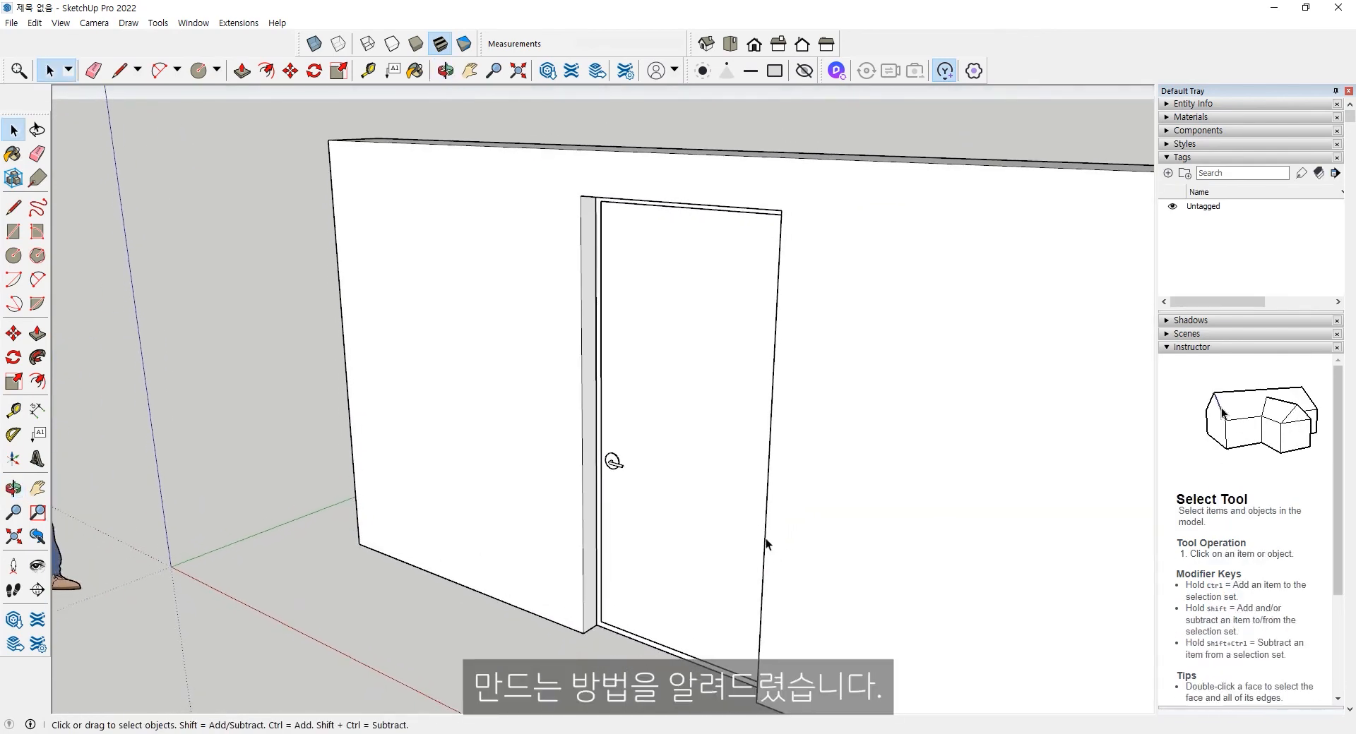